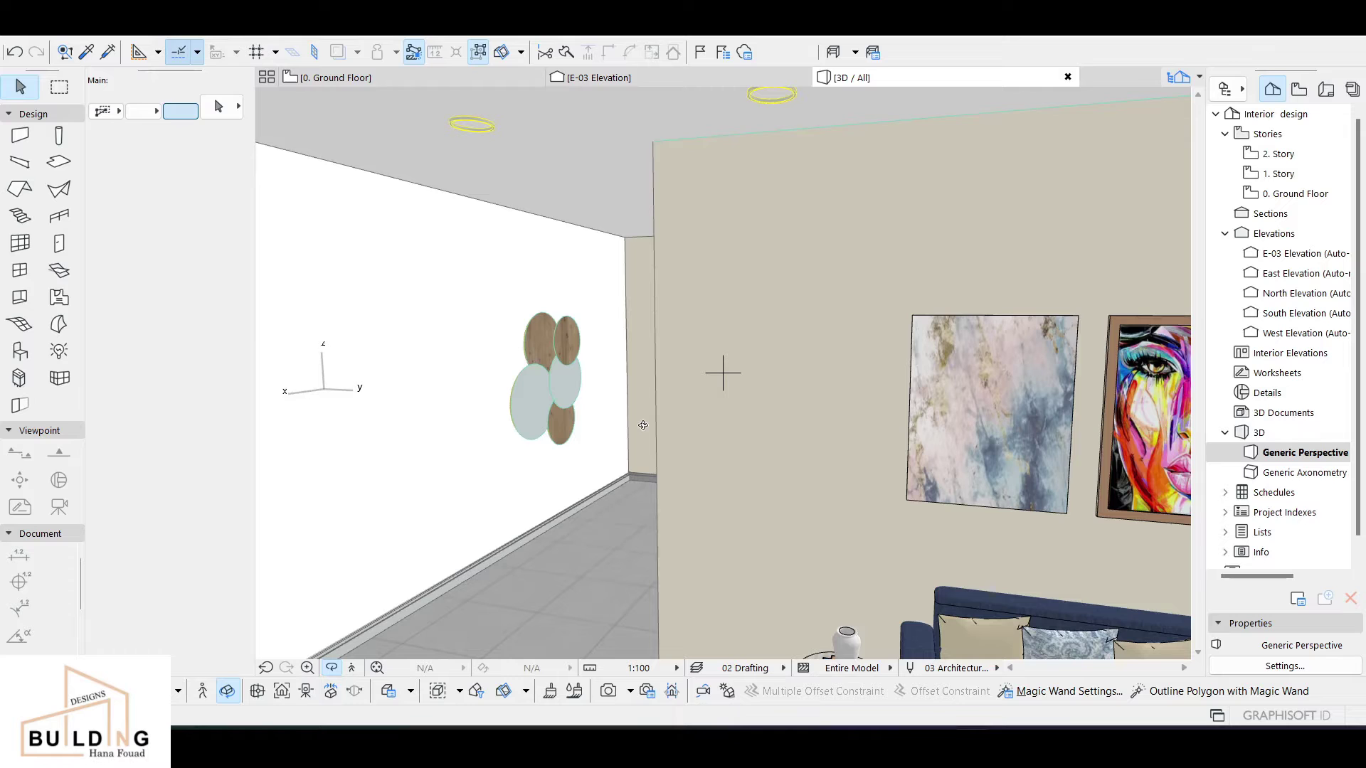
- Examine the cluster of five round wood and glass wall panels near the corridor door in the 3D view
{"action": "left_click_drag", "start_coordinate": [621, 454], "coordinate": [676, 448]}
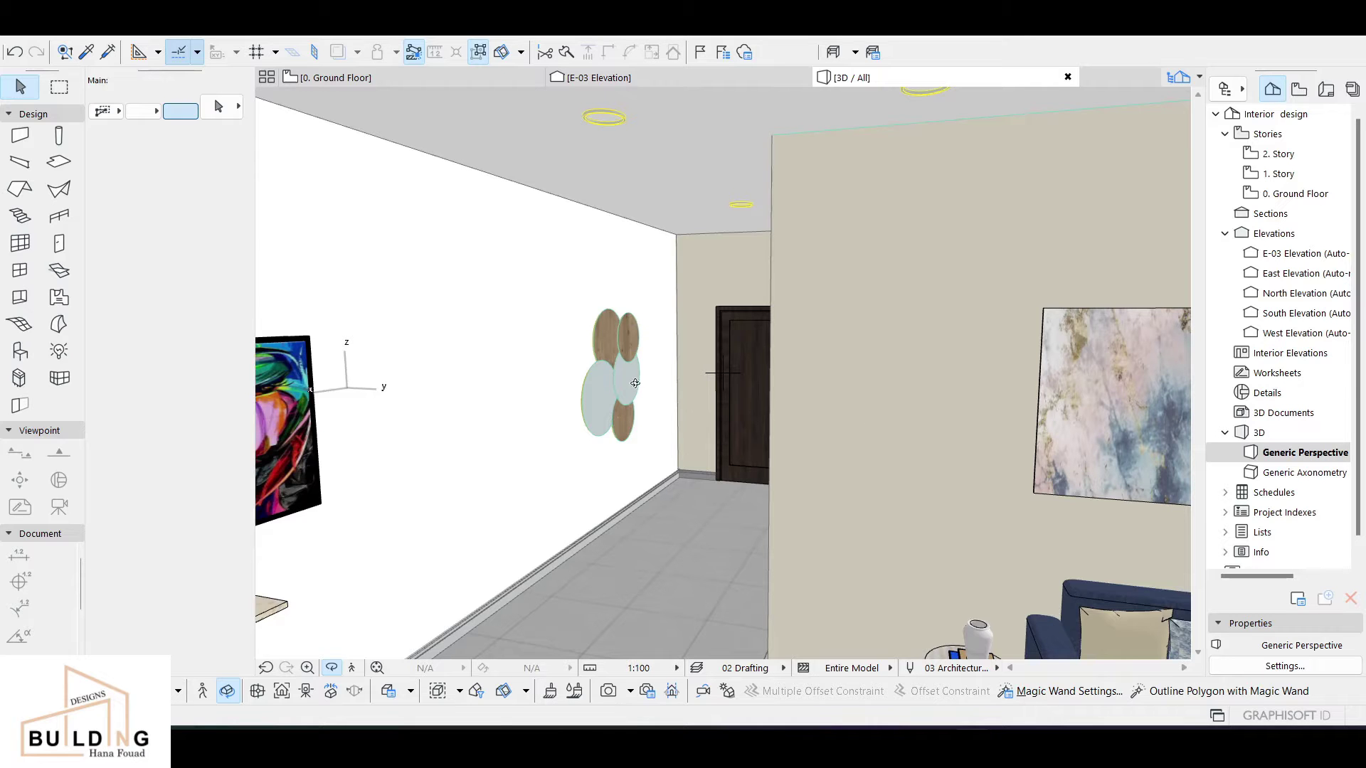
{"action": "middle_click_drag", "start_coordinate": [1116, 377], "coordinate": [975, 352], "text": "shift"}
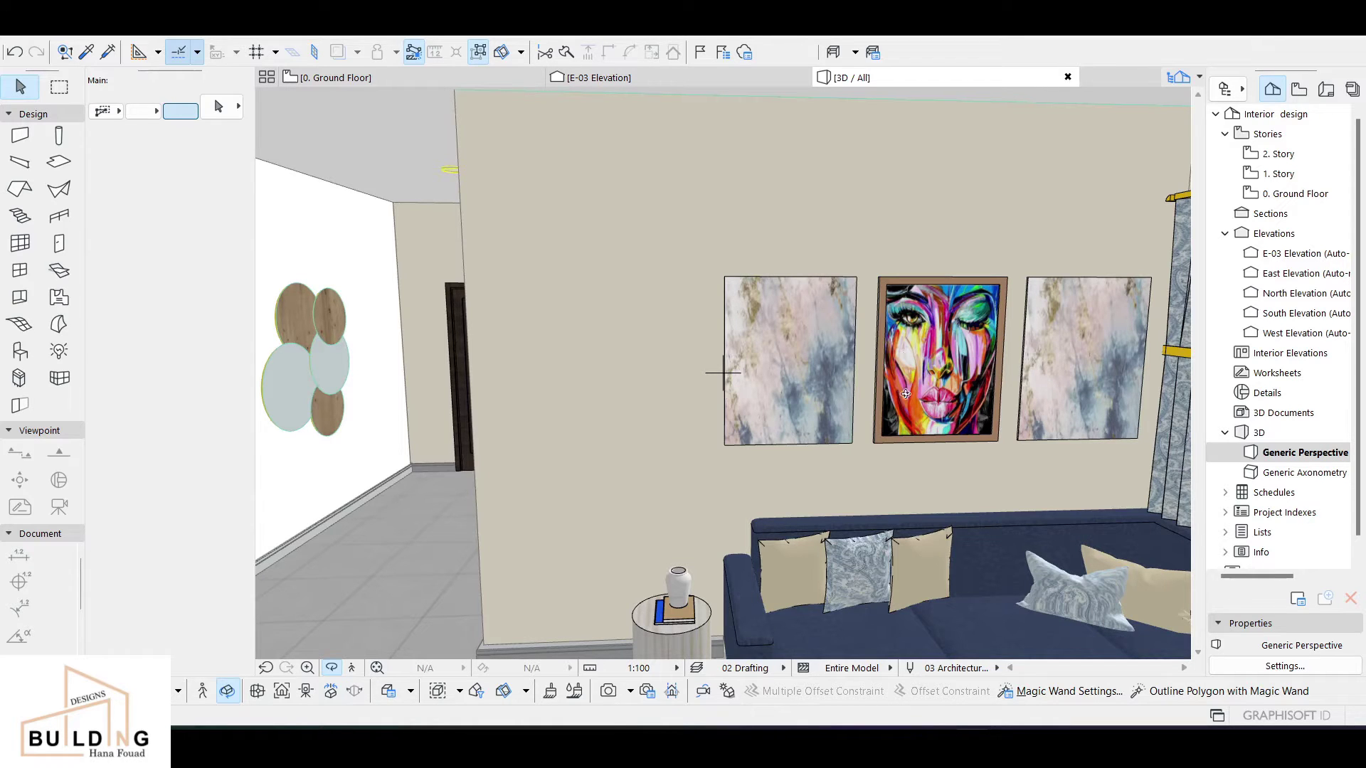
{"action": "middle_click_drag", "start_coordinate": [564, 368], "coordinate": [720, 378]}
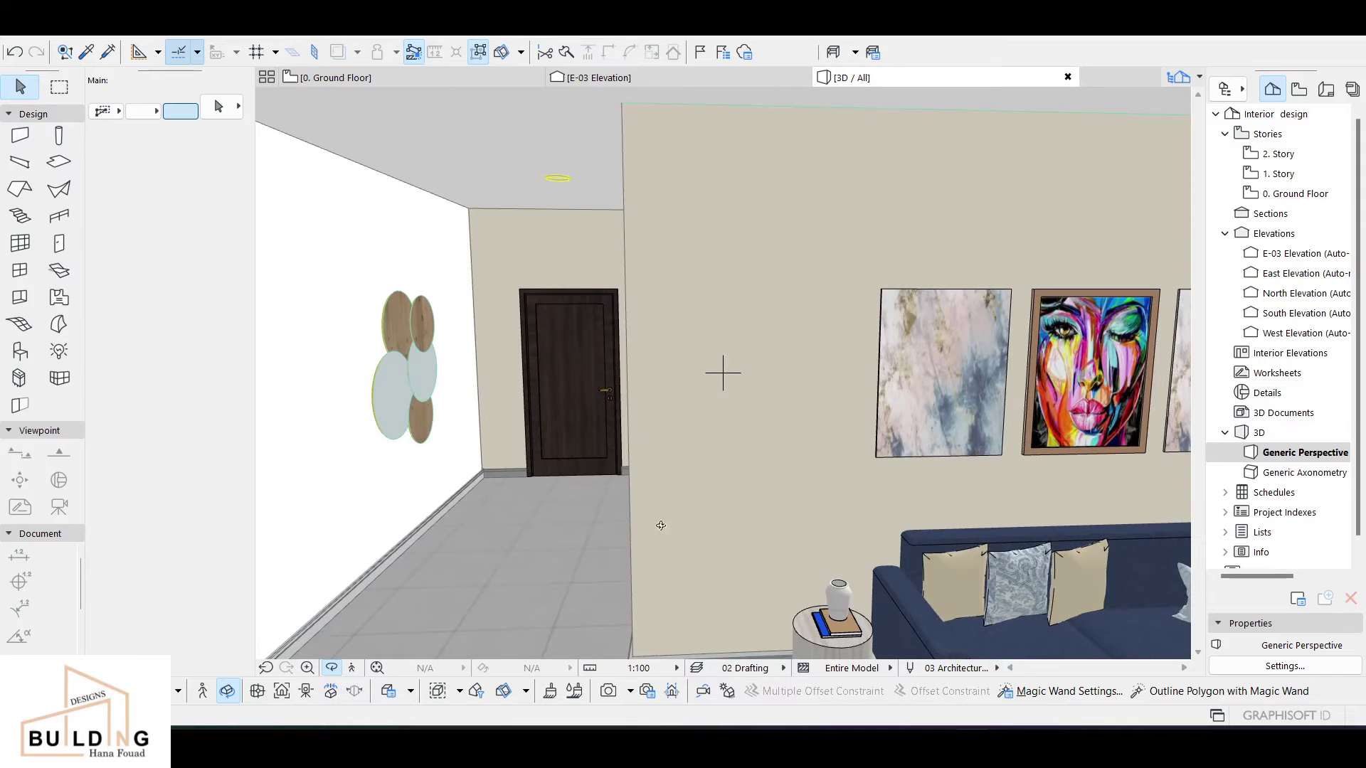
{"action": "left_click_drag", "start_coordinate": [661, 526], "coordinate": [549, 542]}
{"action": "middle_click_drag", "start_coordinate": [570, 456], "coordinate": [663, 453]}
{"action": "scroll", "coordinate": [658, 358], "scroll_direction": "up", "scroll_amount": 1}
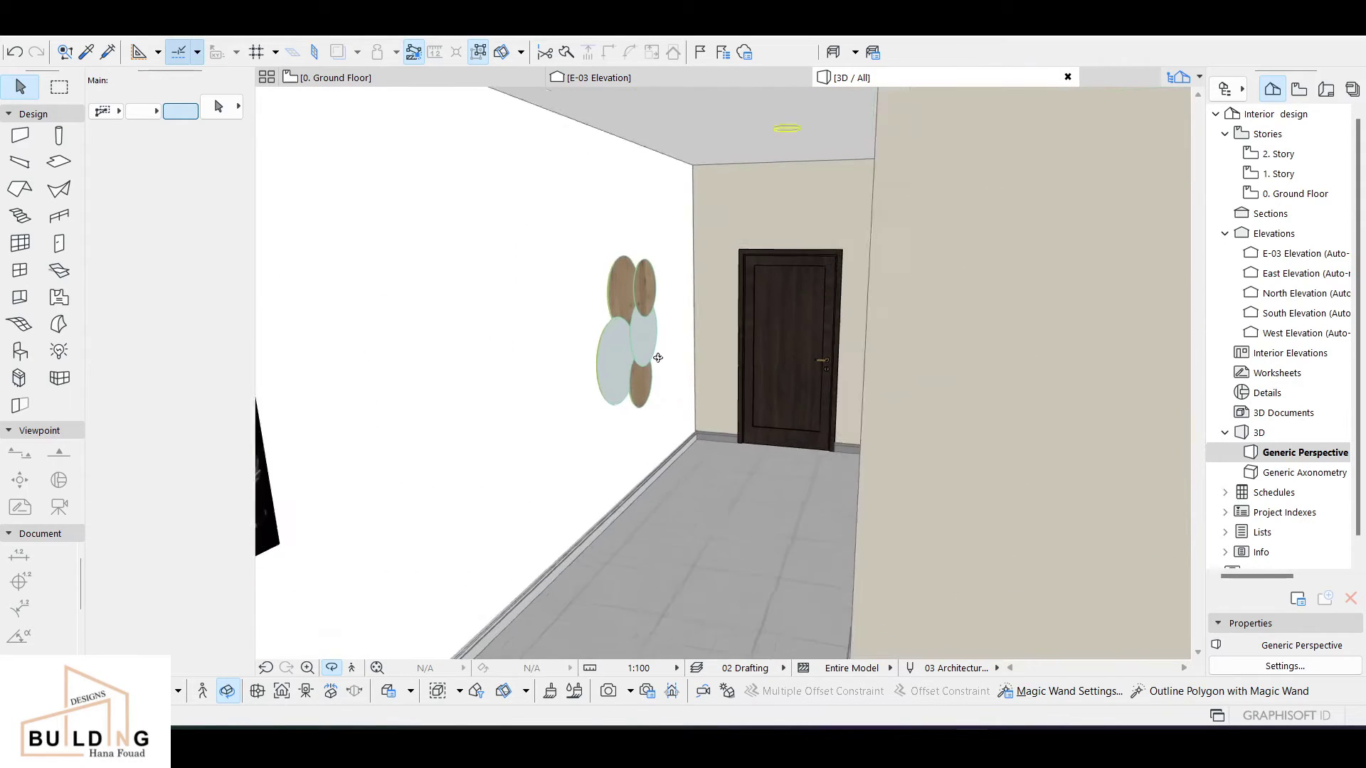
{"action": "scroll", "coordinate": [658, 358], "scroll_direction": "up", "scroll_amount": 2}
{"action": "left_click_drag", "start_coordinate": [700, 466], "coordinate": [662, 474]}
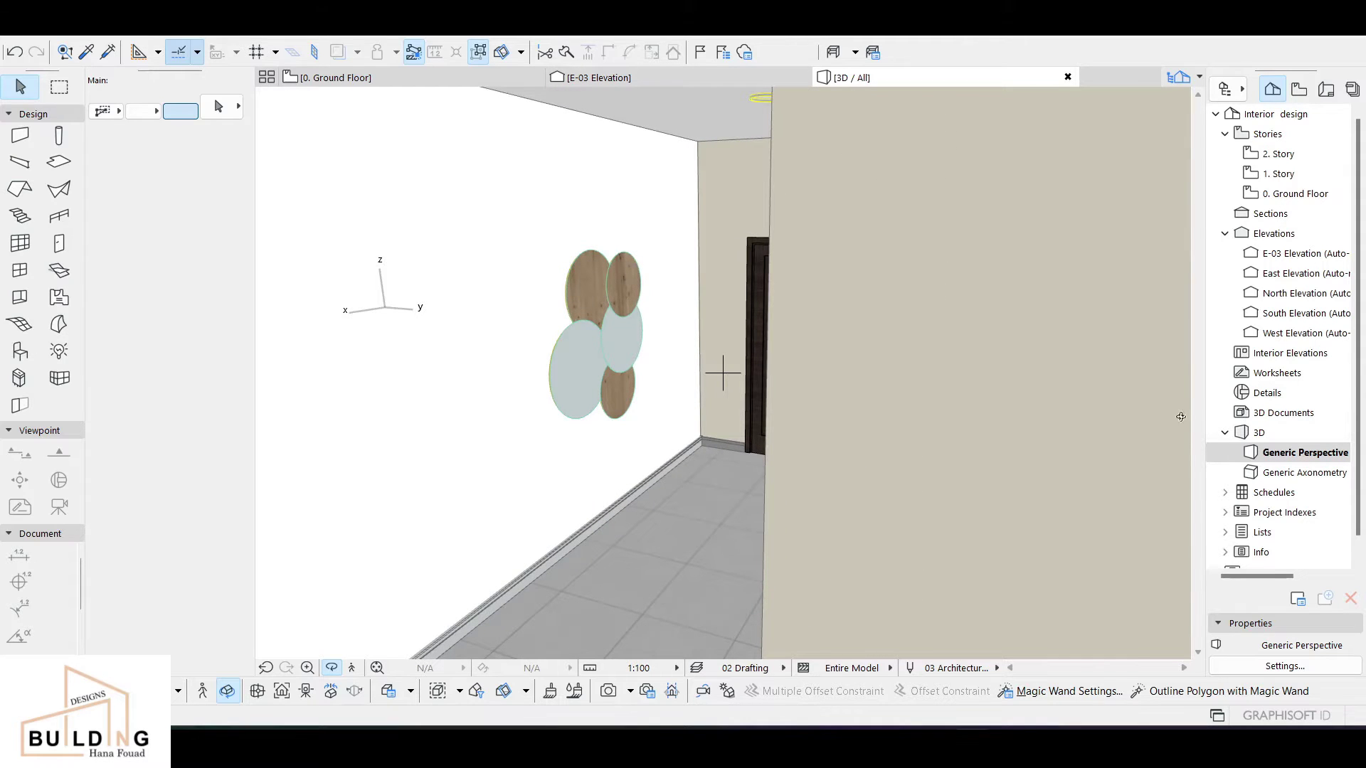
{"action": "left_click_drag", "start_coordinate": [1027, 360], "coordinate": [982, 358]}
{"action": "scroll", "coordinate": [982, 358], "scroll_direction": "down", "scroll_amount": 3}
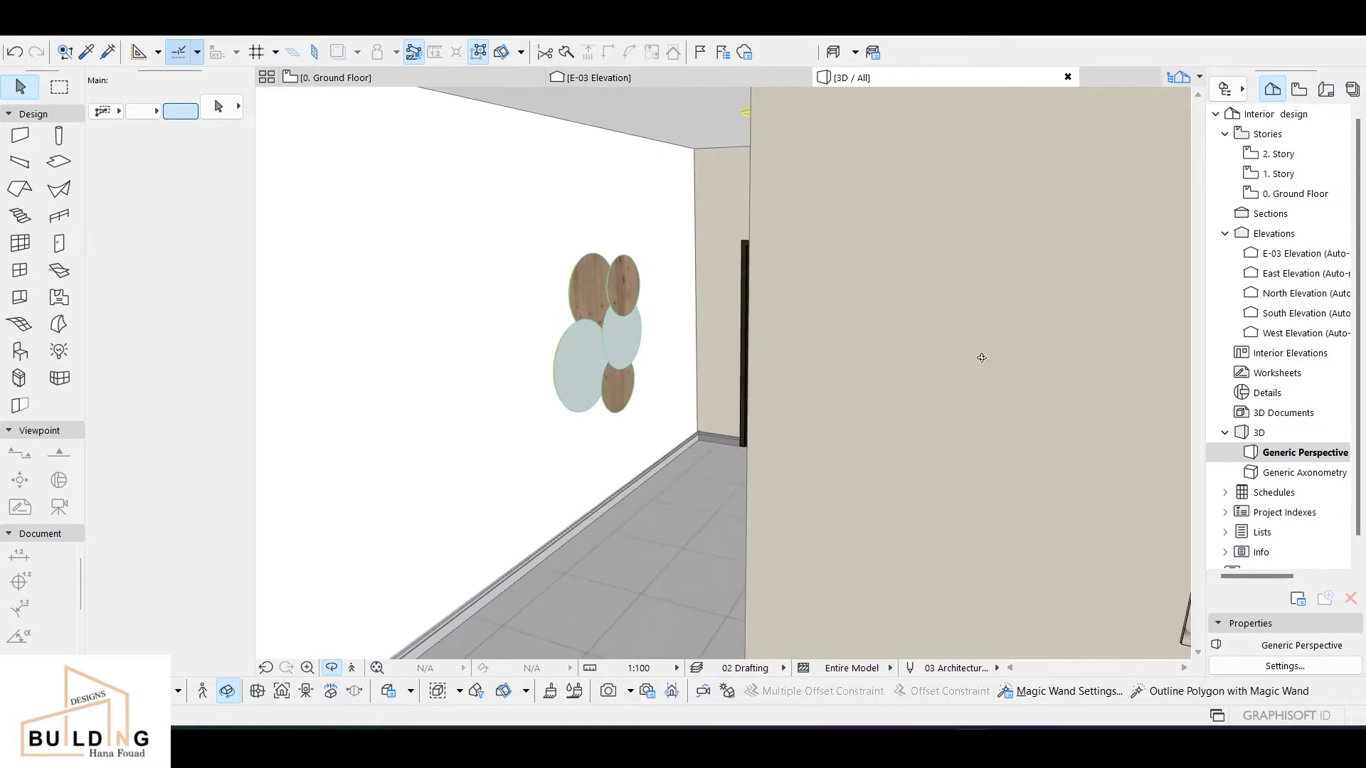
{"action": "scroll", "coordinate": [982, 358], "scroll_direction": "down", "scroll_amount": 1}
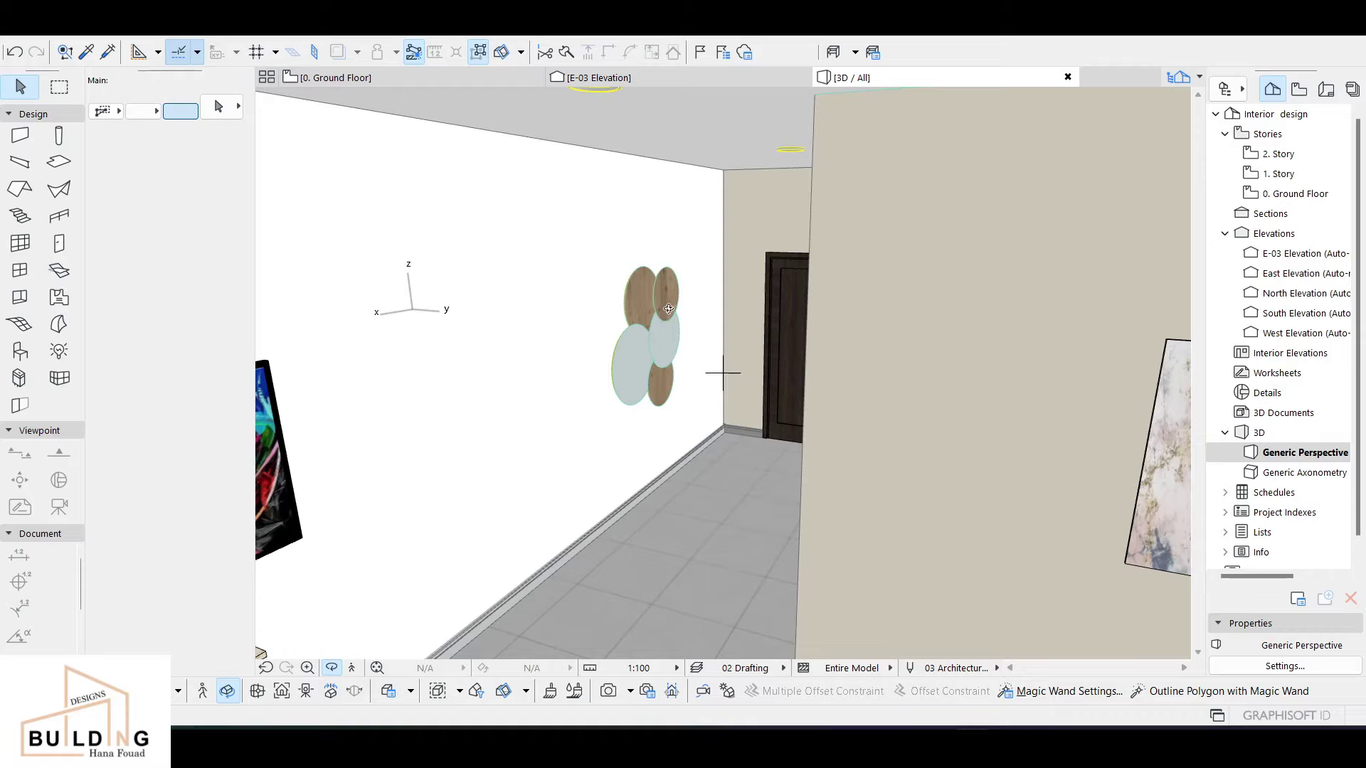
{"action": "scroll", "coordinate": [669, 309], "scroll_direction": "up", "scroll_amount": 1}
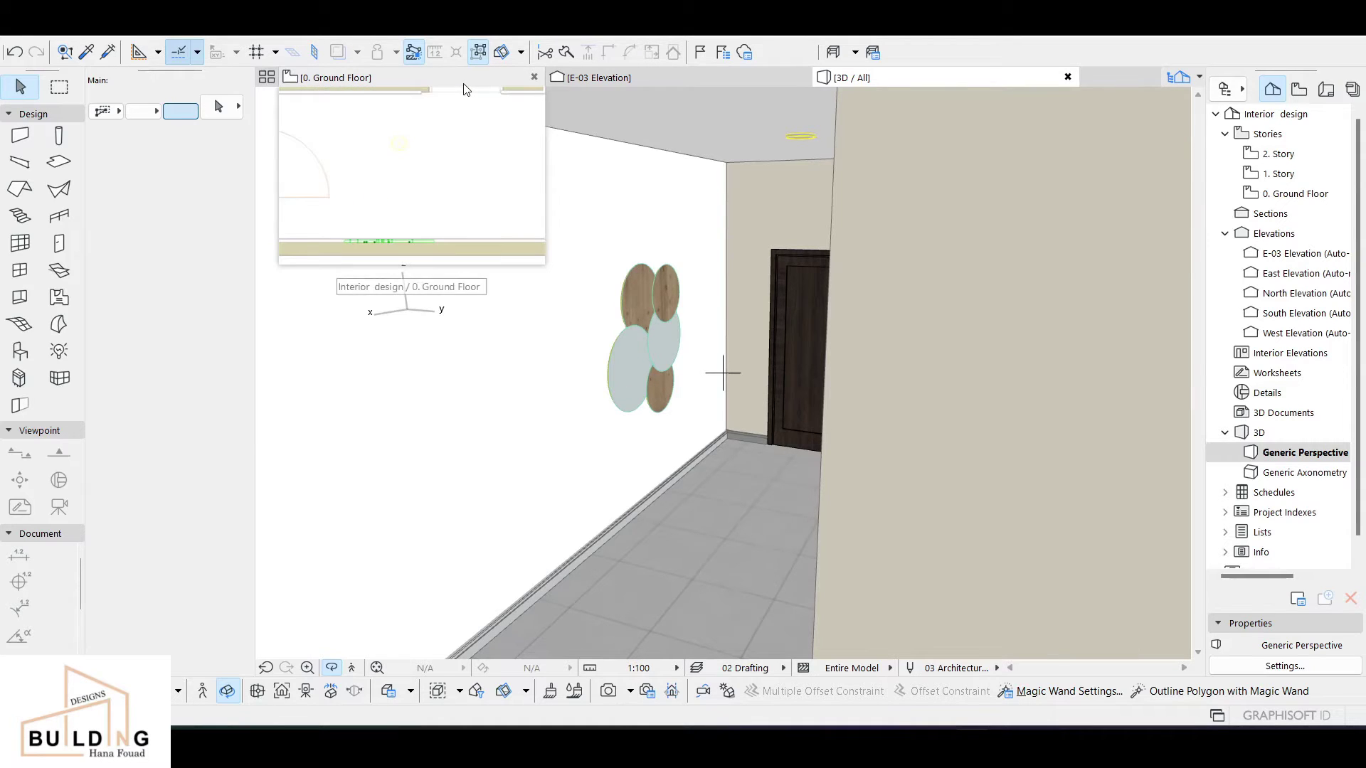
- Open the 0. Ground Floor plan at the empty area beside the five overlapping circles
{"action": "left_click", "coordinate": [464, 82]}
{"action": "scroll", "coordinate": [585, 339], "scroll_direction": "down", "scroll_amount": 4}
{"action": "middle_click_drag", "start_coordinate": [525, 344], "coordinate": [1018, 385]}
{"action": "middle_click_drag", "start_coordinate": [533, 388], "coordinate": [956, 471]}
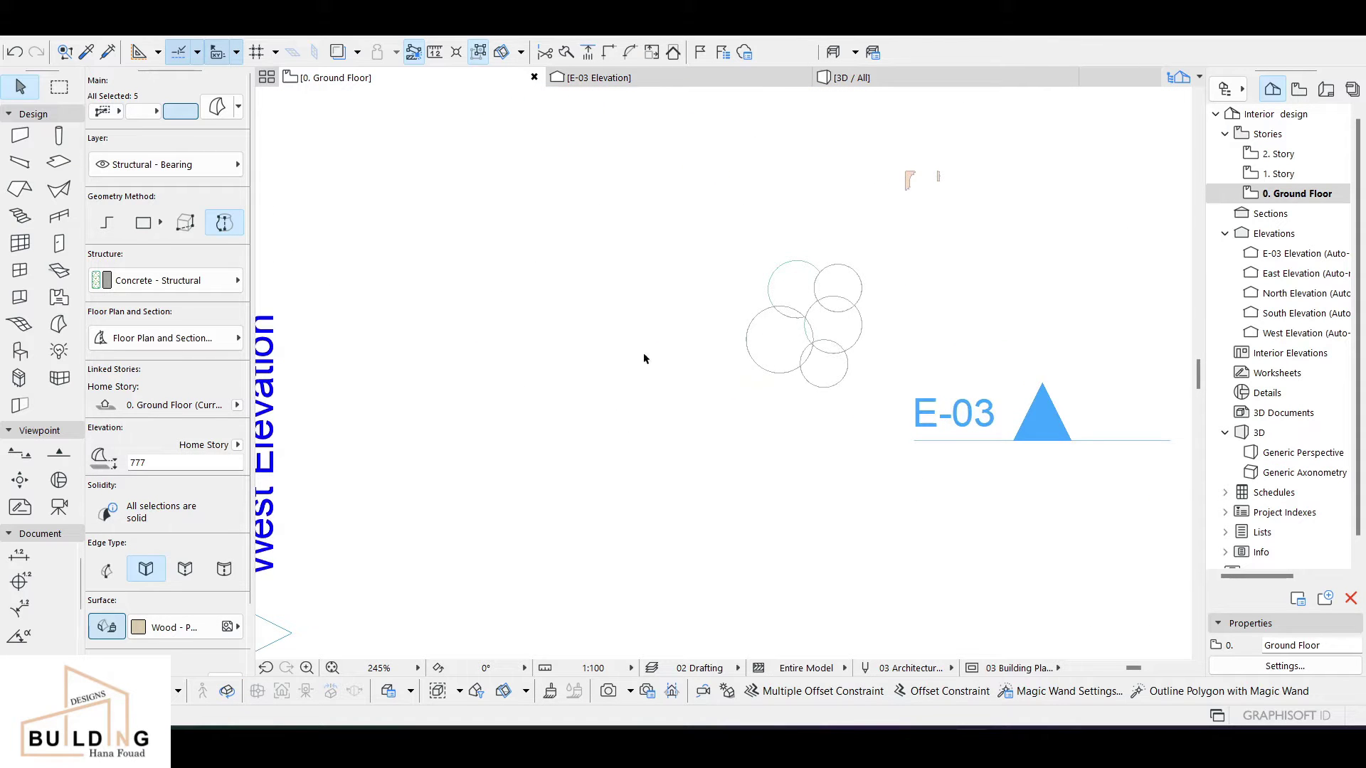
{"action": "middle_click_drag", "start_coordinate": [632, 368], "coordinate": [784, 423]}
{"action": "scroll", "coordinate": [889, 384], "scroll_direction": "up", "scroll_amount": 2}
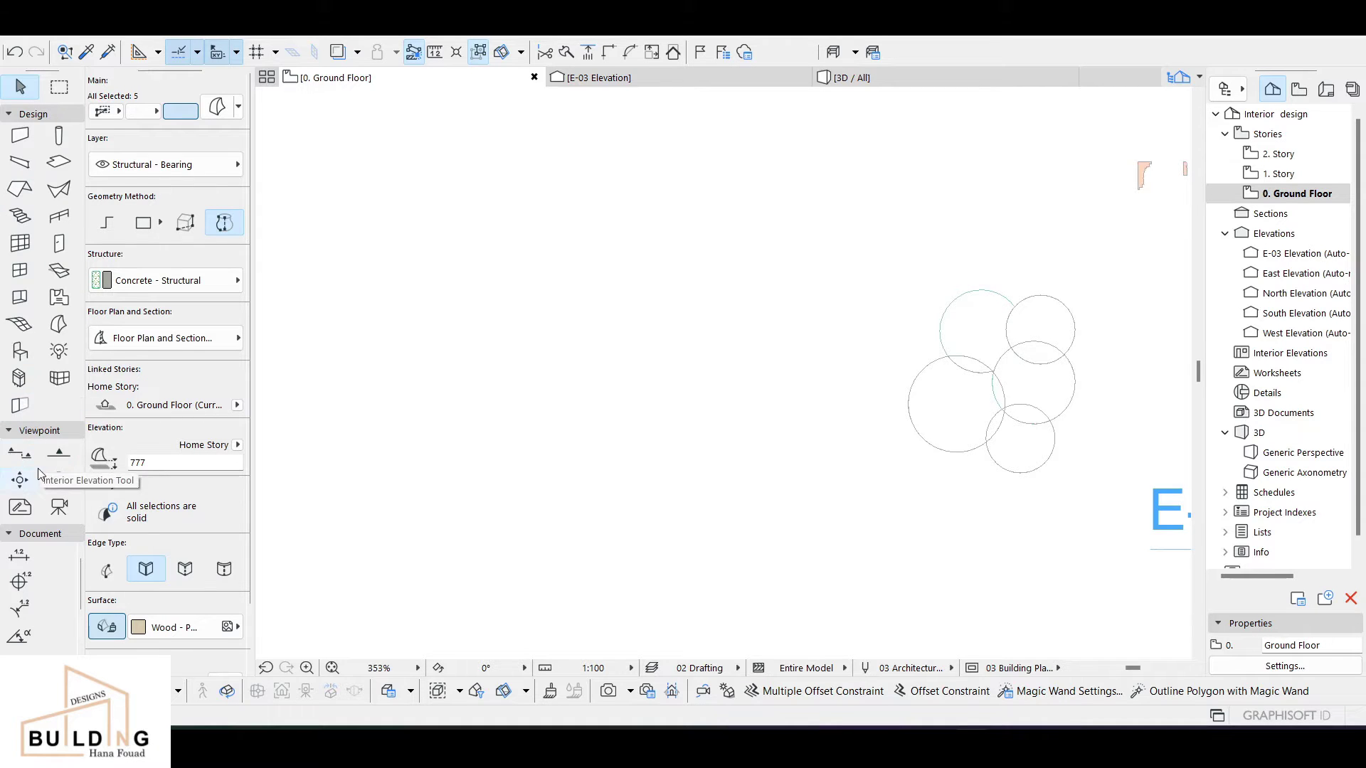
- Draw a 2D circle with a radius of 300 in the empty area beside the overlapping circles
{"action": "left_click", "coordinate": [14, 430]}
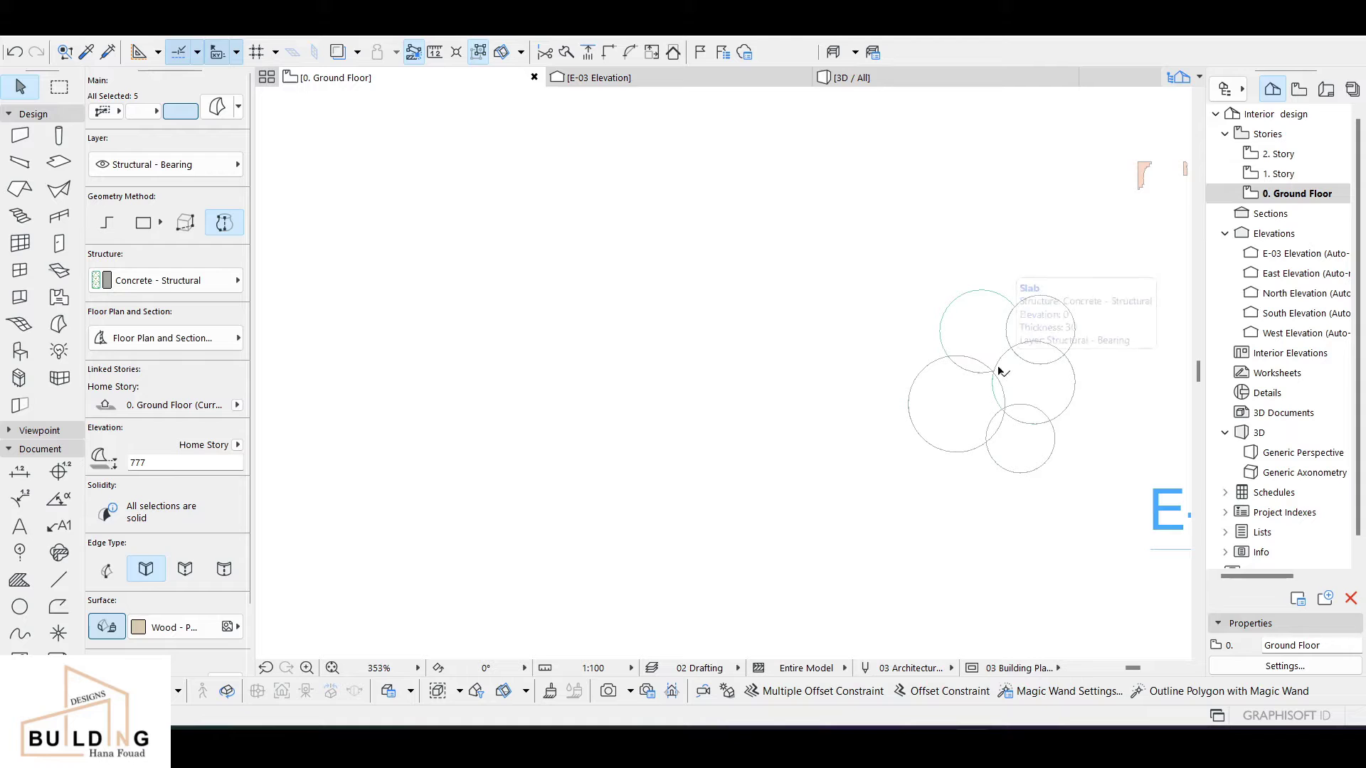
{"action": "left_click", "coordinate": [23, 608]}
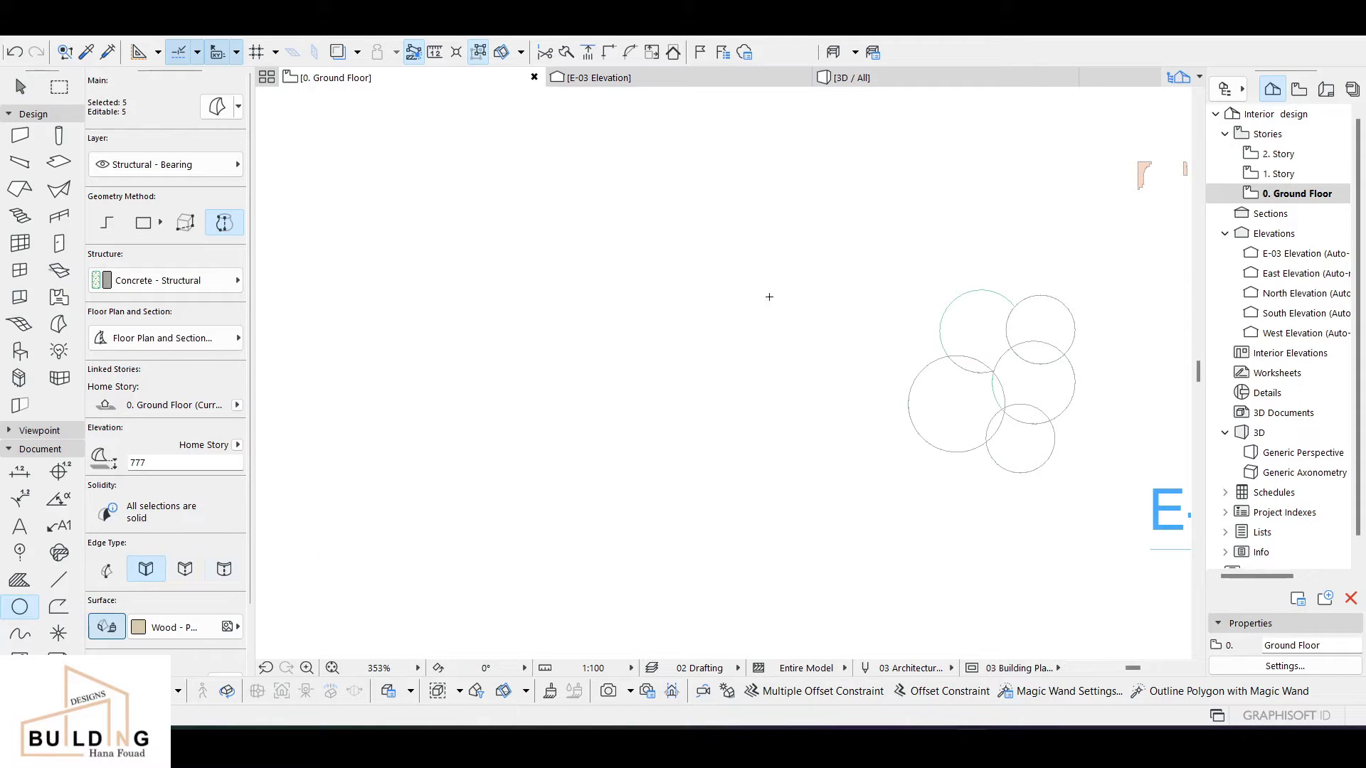
{"action": "key", "text": "Escape"}
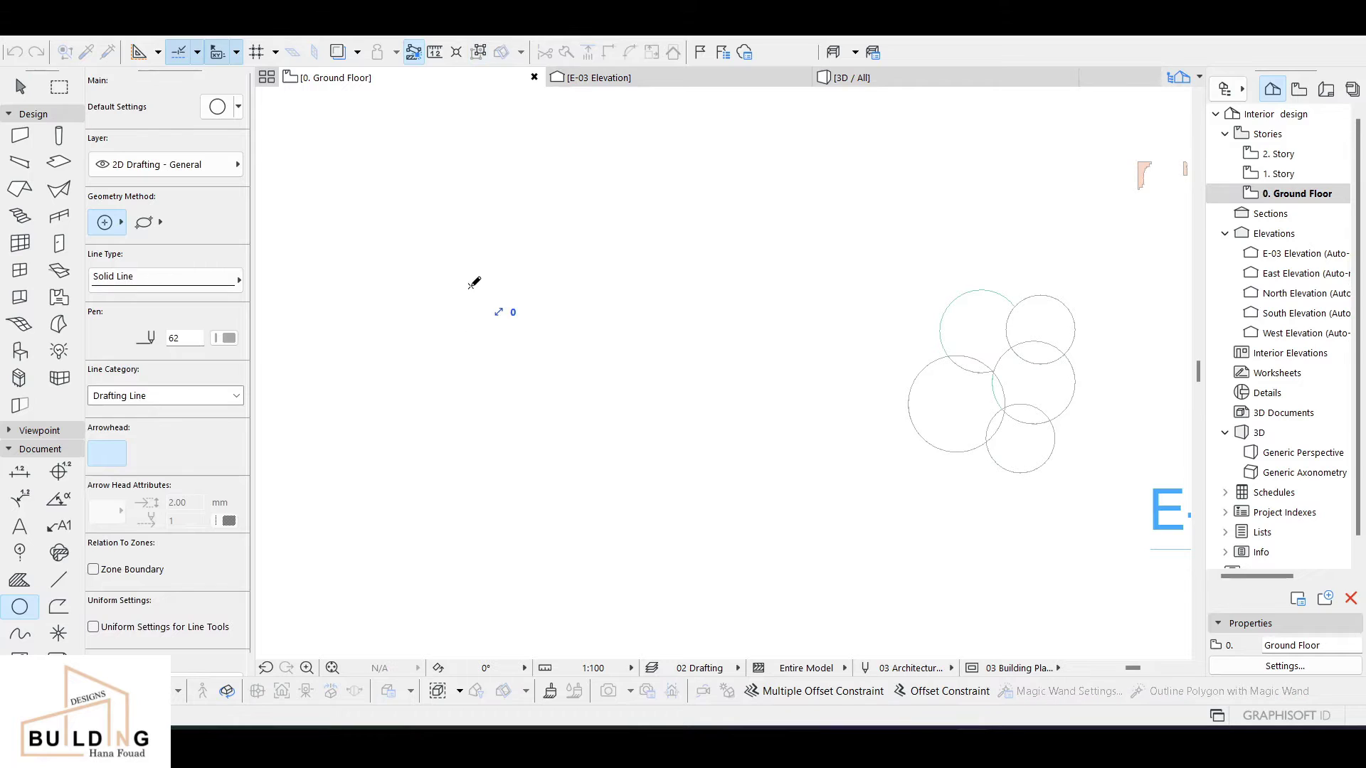
{"action": "left_click", "coordinate": [470, 286]}
{"action": "type", "text": "300"}
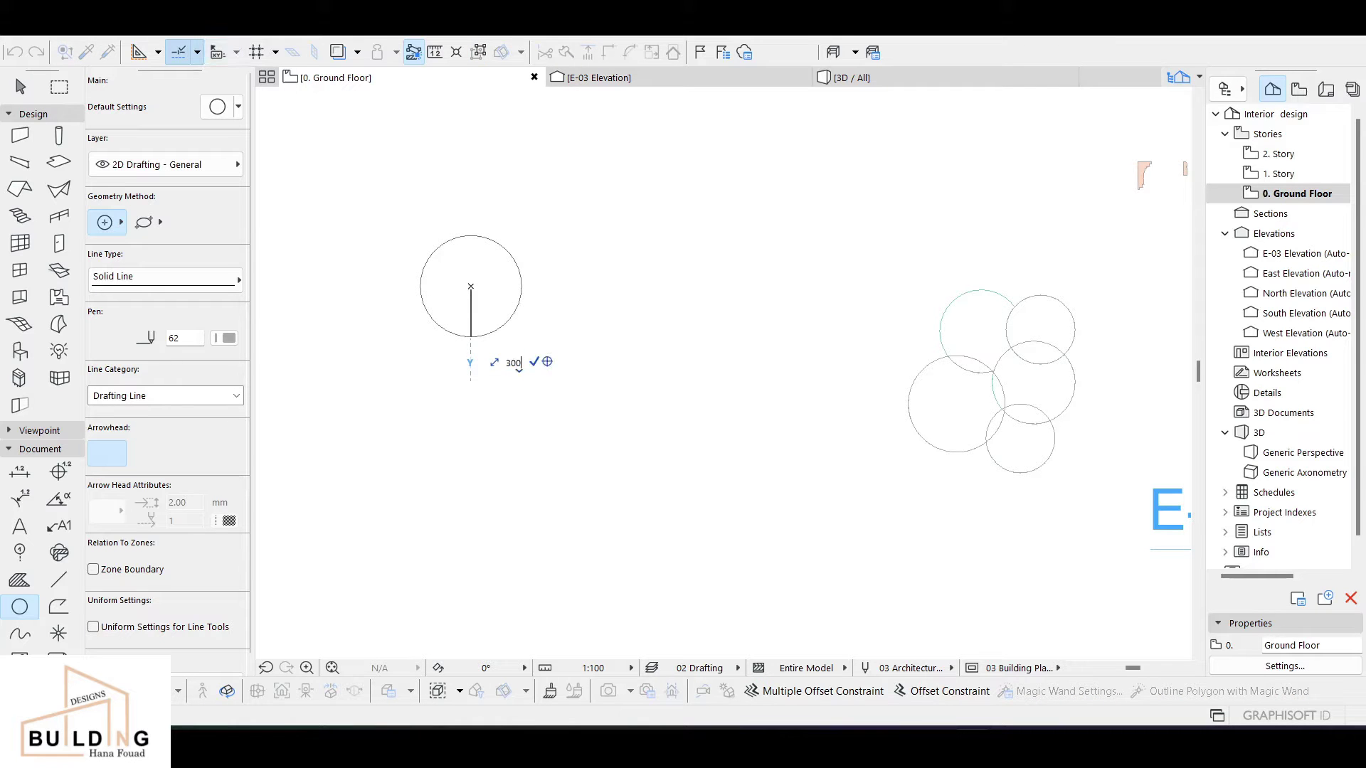
{"action": "key", "text": "Return"}
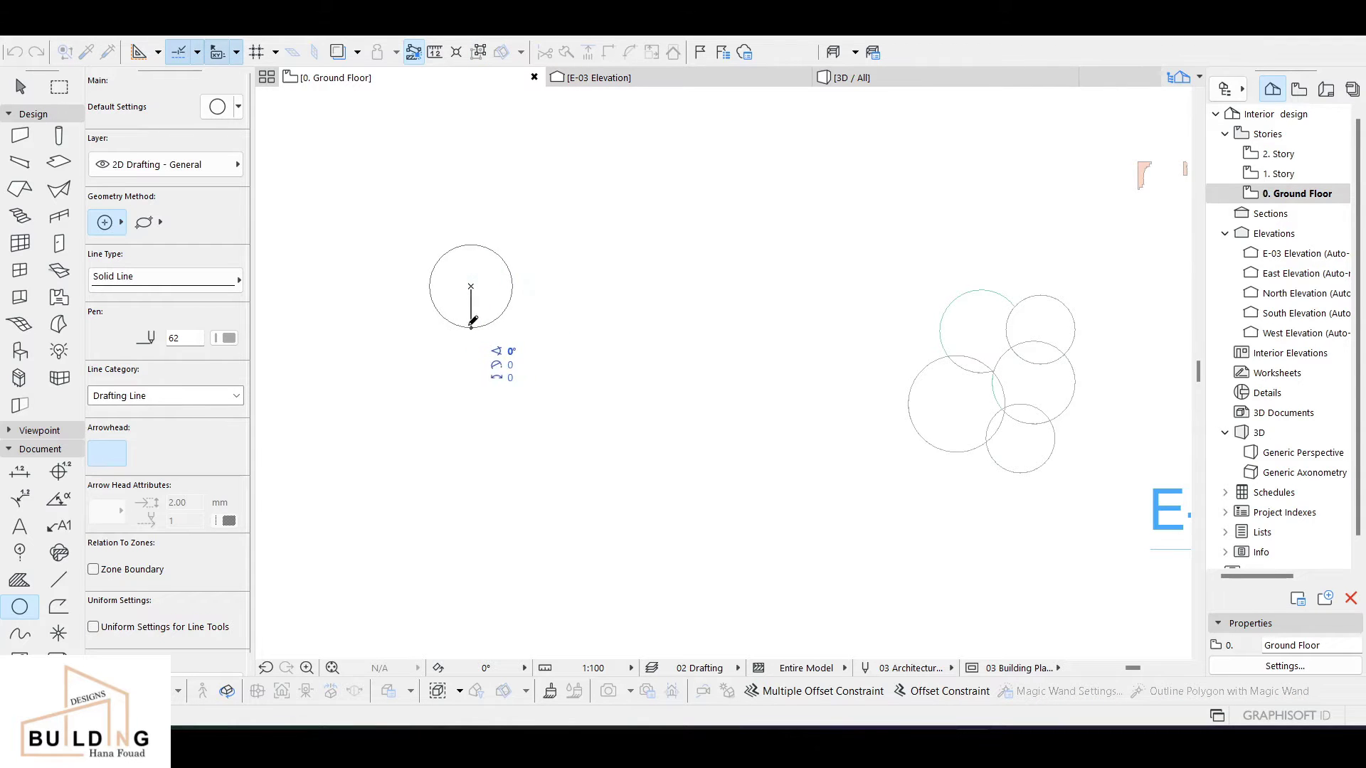
{"action": "left_click", "coordinate": [472, 322]}
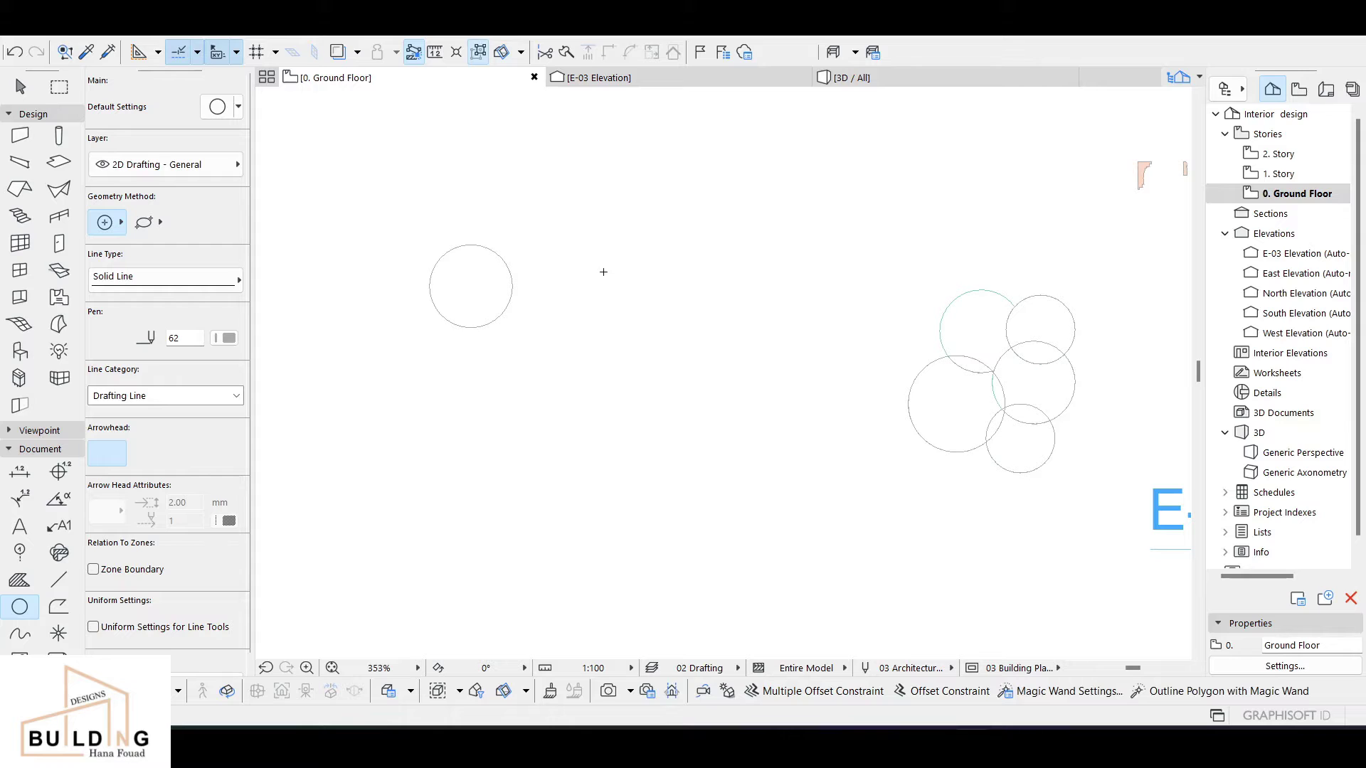
- Draw a second, separate 2D circle with a radius of 250 next to the 300-radius circle
{"action": "left_click", "coordinate": [625, 242]}
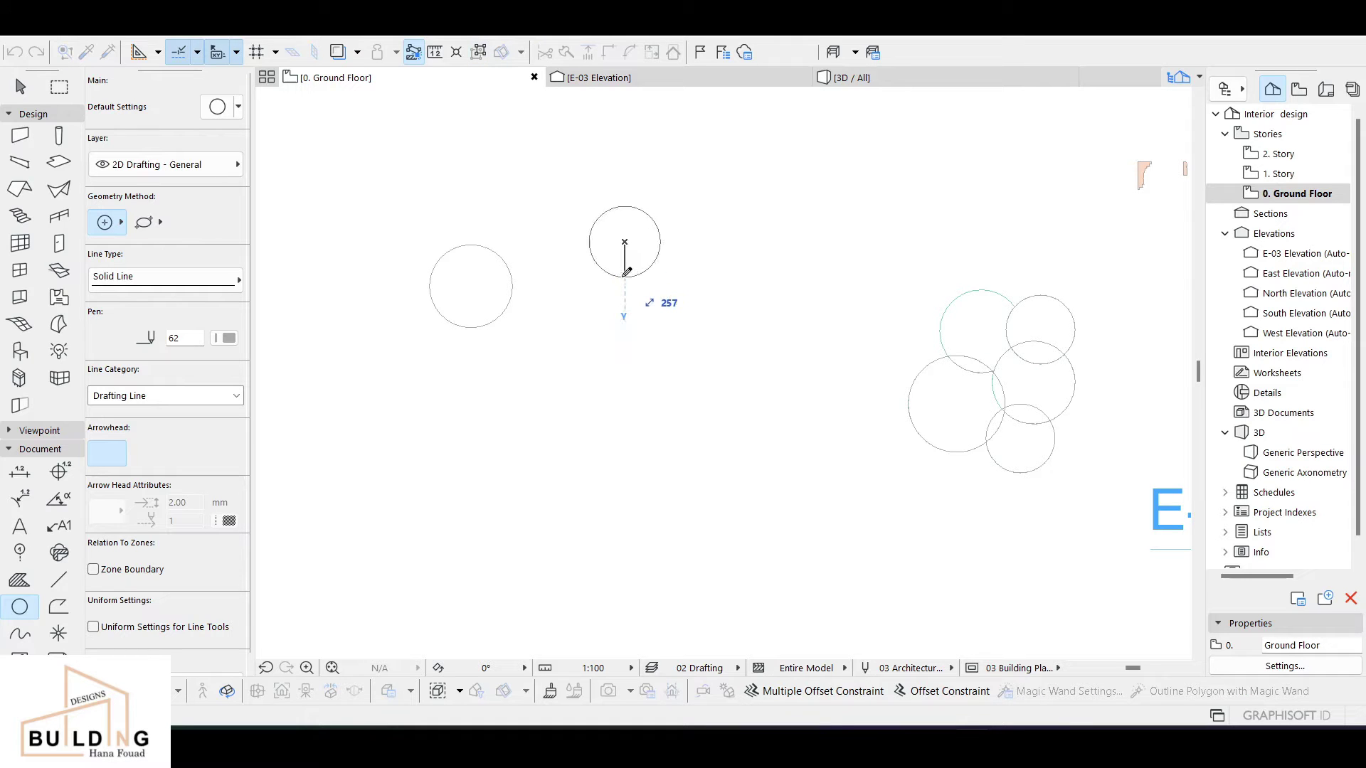
{"action": "type", "text": "2"}
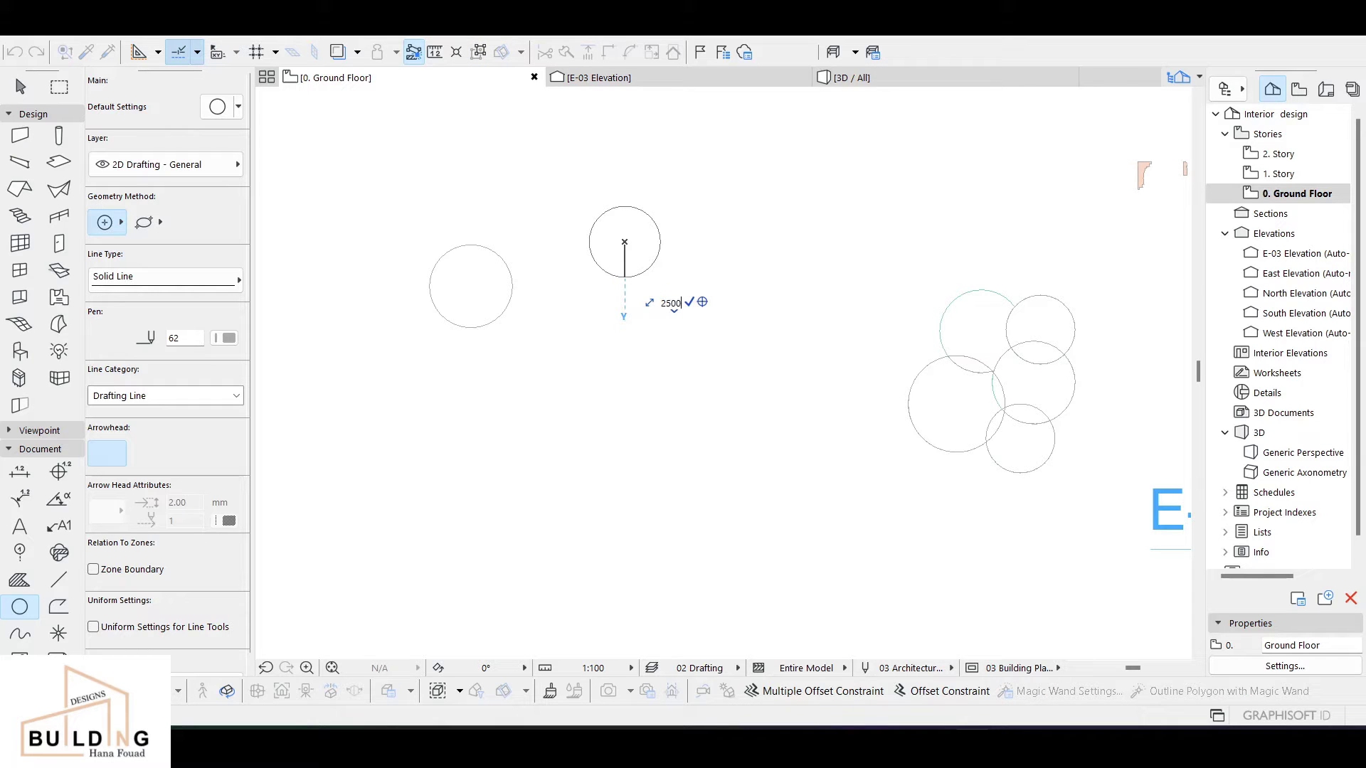
{"action": "type", "text": "50"}
{"action": "key", "text": "Return"}
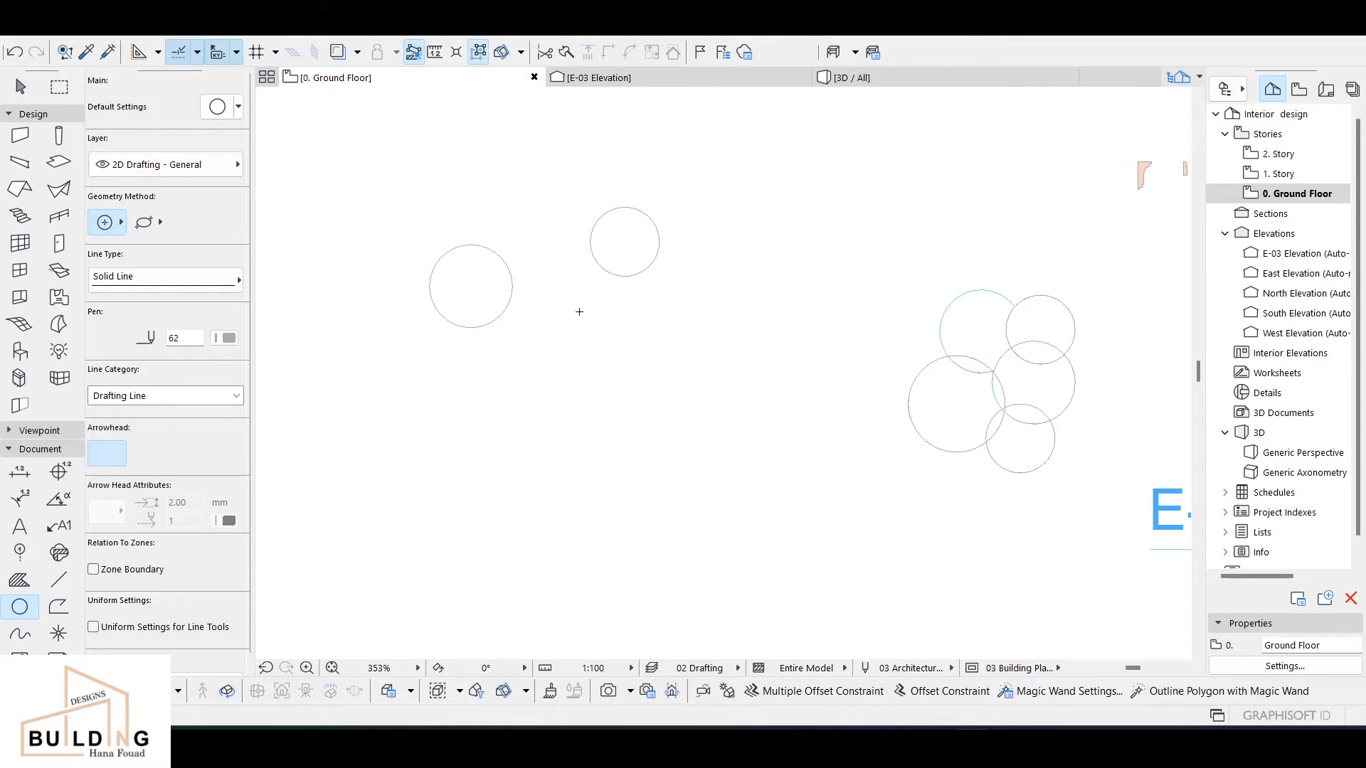
- Draw a third 2D circle with a radius of 350 between the first two circles
{"action": "left_click", "coordinate": [539, 298]}
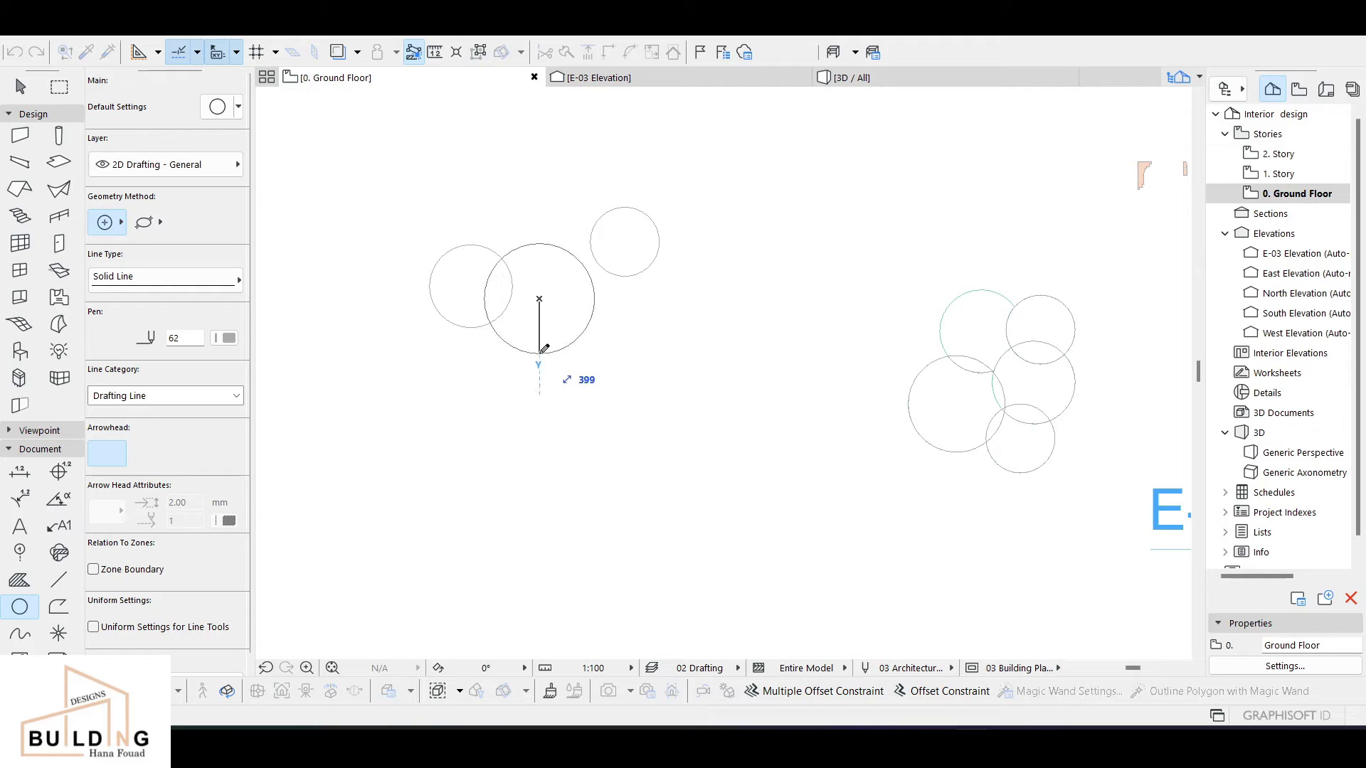
{"action": "type", "text": "350"}
{"action": "key", "text": "Return"}
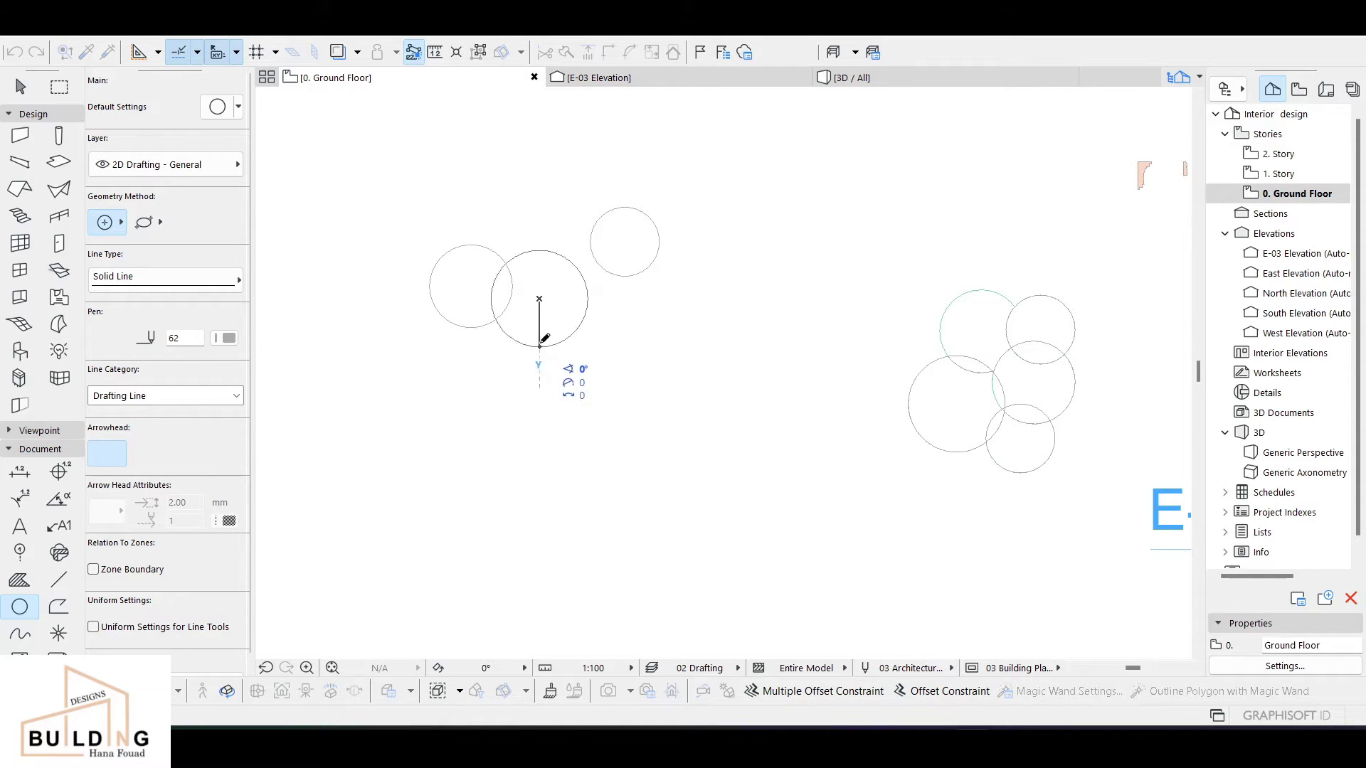
{"action": "left_click", "coordinate": [540, 343]}
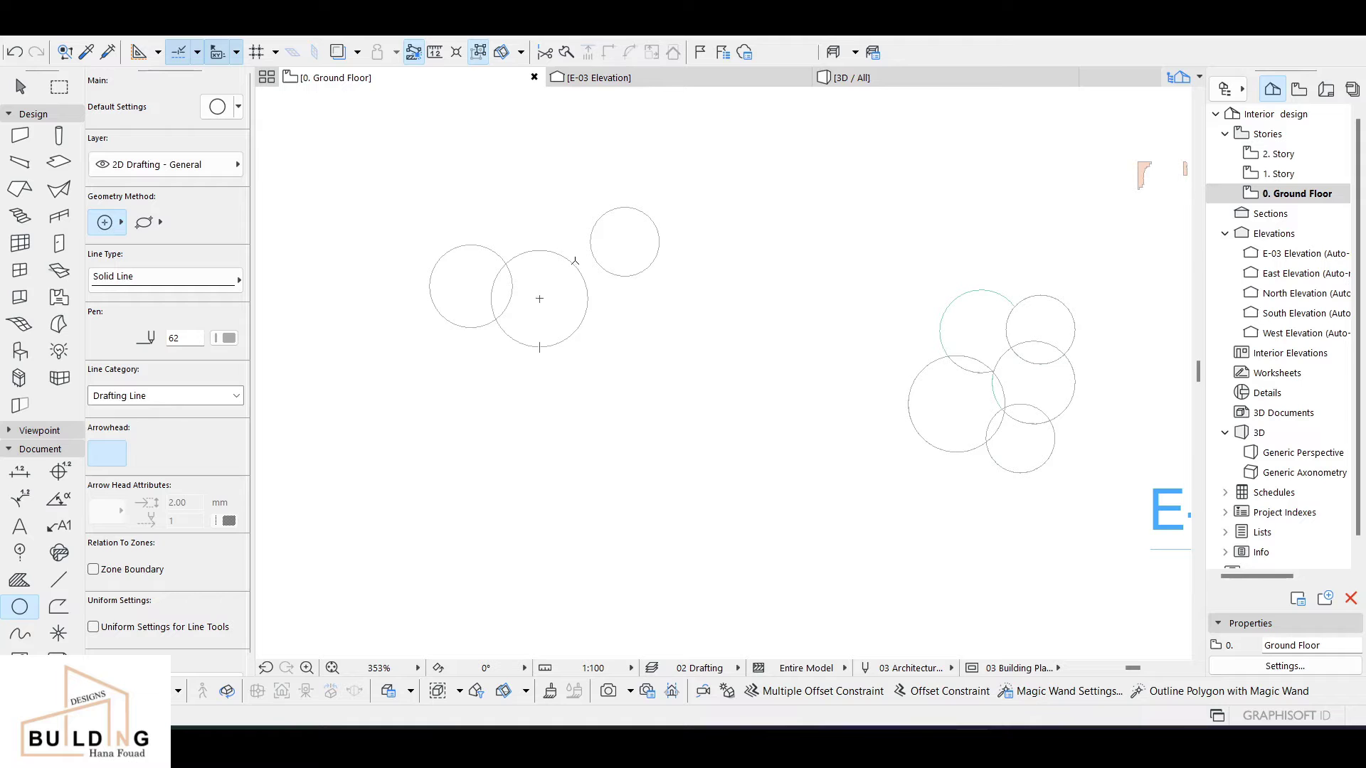
- Move the 350-radius circle down by its centre so that it clears the other two circles, and deselect it
{"action": "key", "text": "Escape"}
{"action": "left_click", "coordinate": [541, 299]}
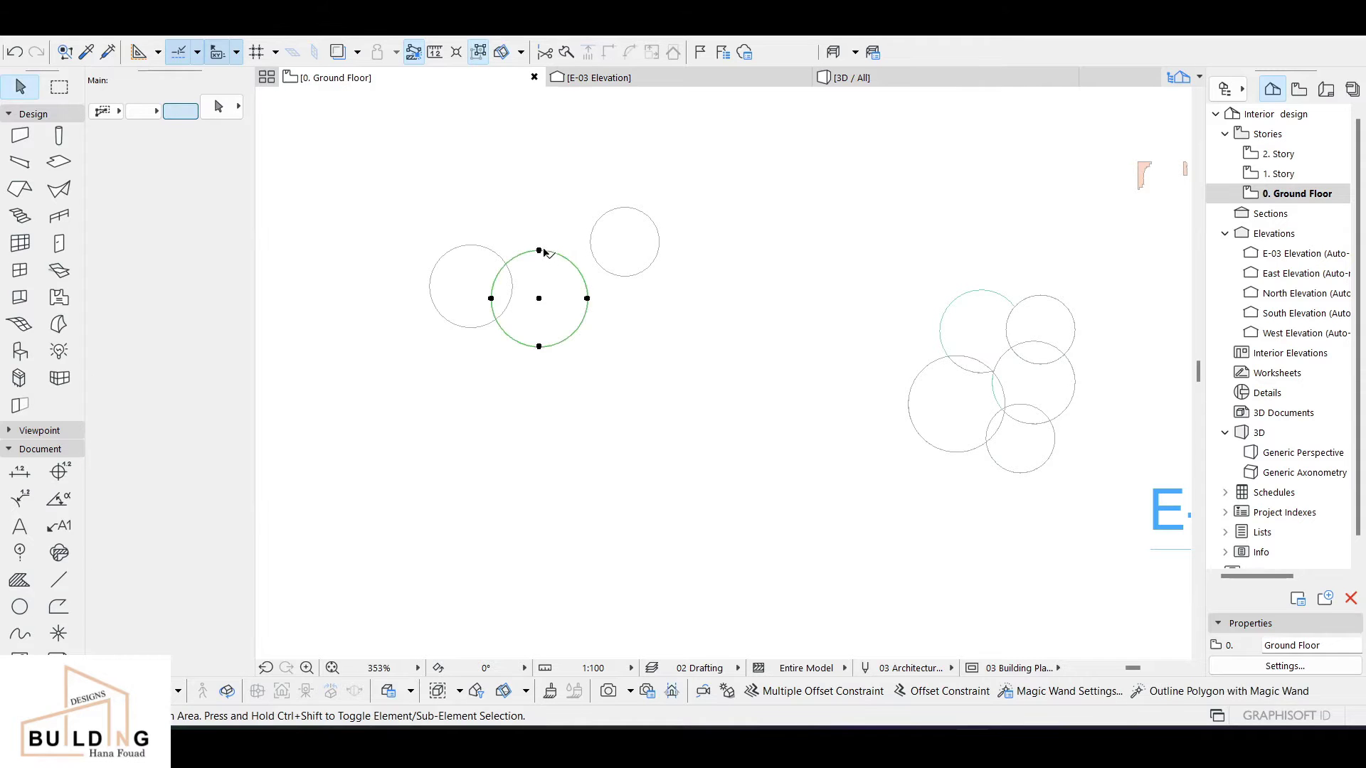
{"action": "left_click_drag", "start_coordinate": [544, 299], "coordinate": [587, 372]}
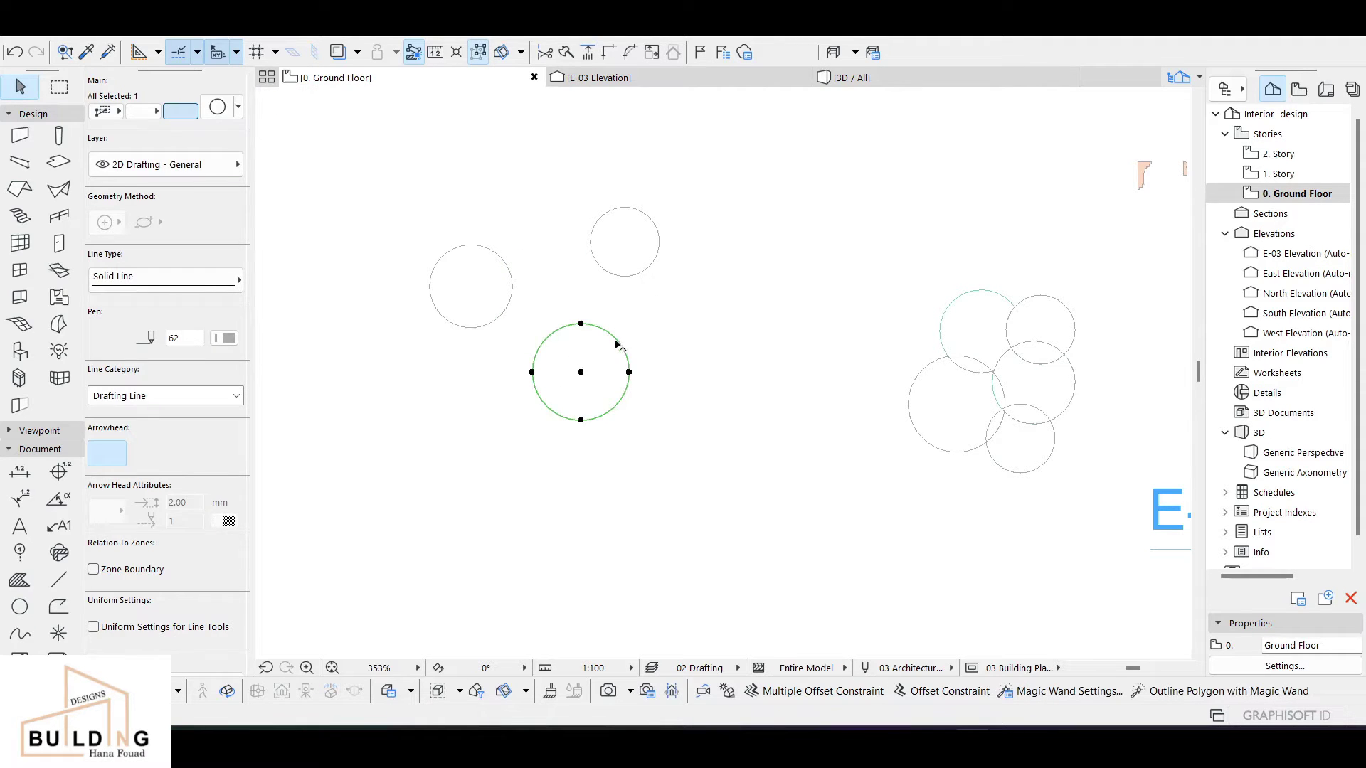
{"action": "key", "text": "Escape"}
- Create a full-circle slab below the 300-radius circle, about the same size, using the centre-point arc method
{"action": "left_click", "coordinate": [73, 163]}
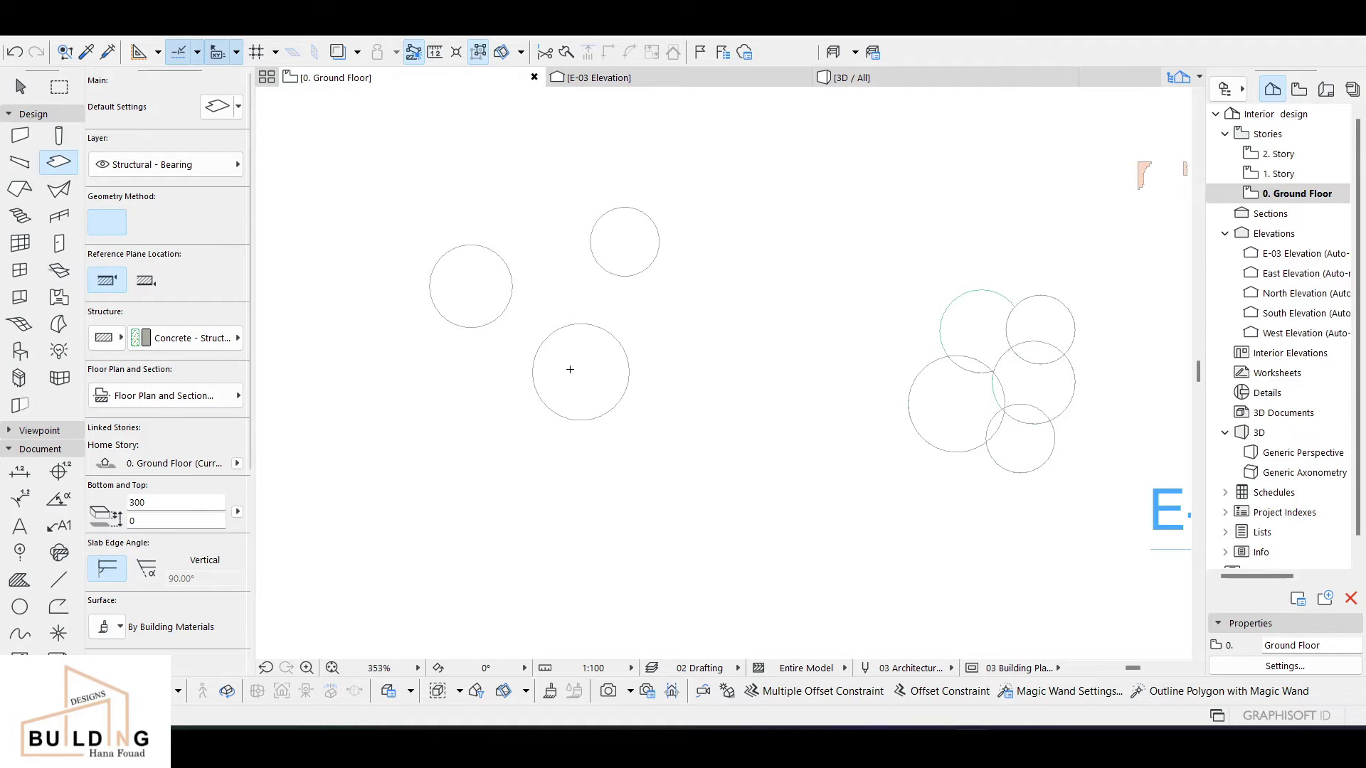
{"action": "left_click", "coordinate": [430, 411]}
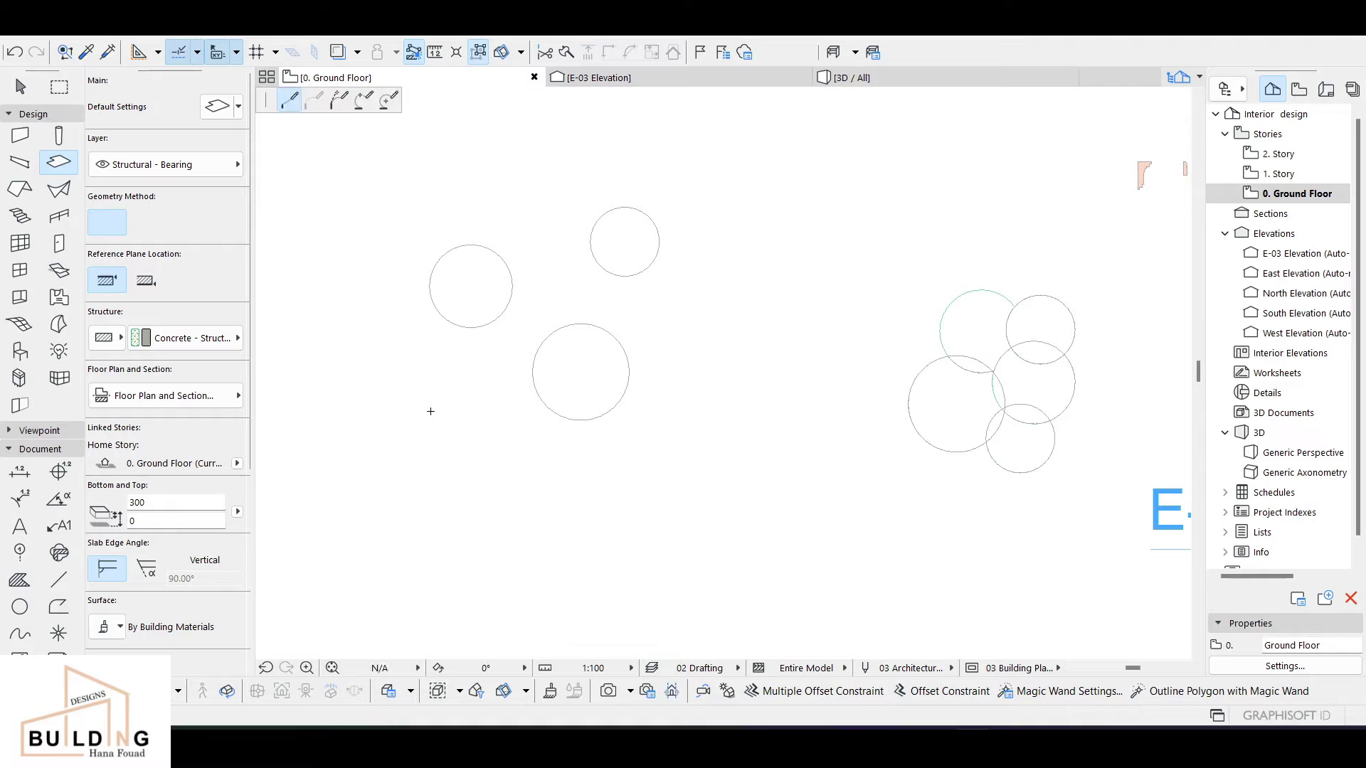
{"action": "left_click", "coordinate": [385, 104]}
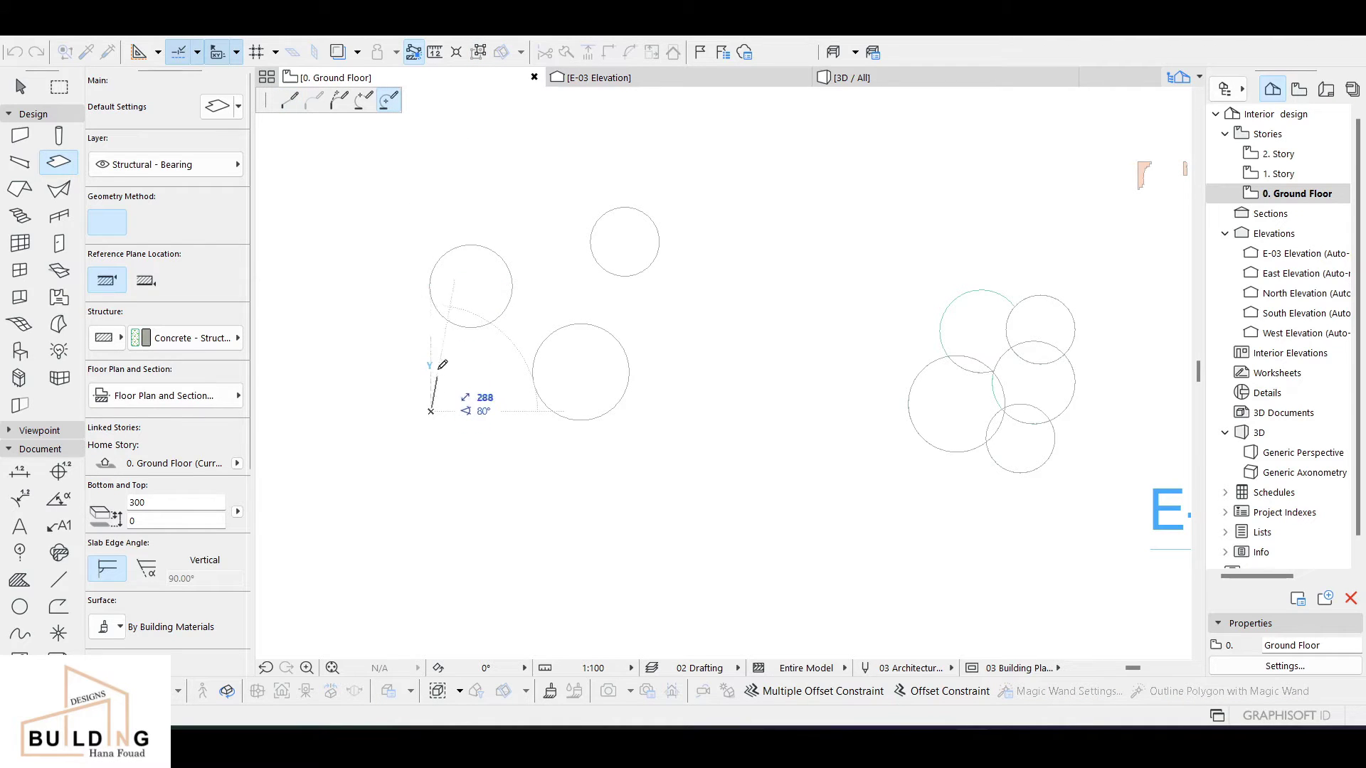
{"action": "left_click", "coordinate": [431, 411]}
{"action": "left_click", "coordinate": [472, 411]}
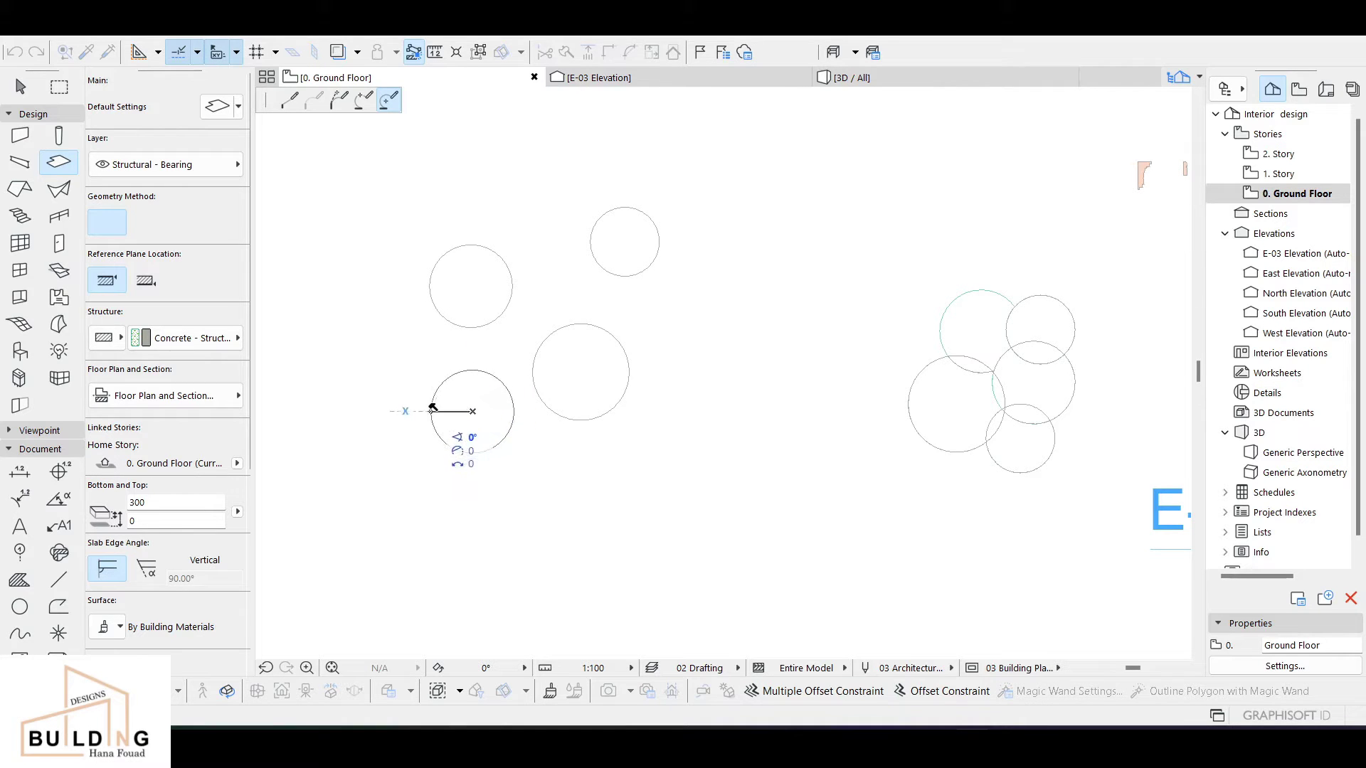
{"action": "left_click", "coordinate": [431, 410]}
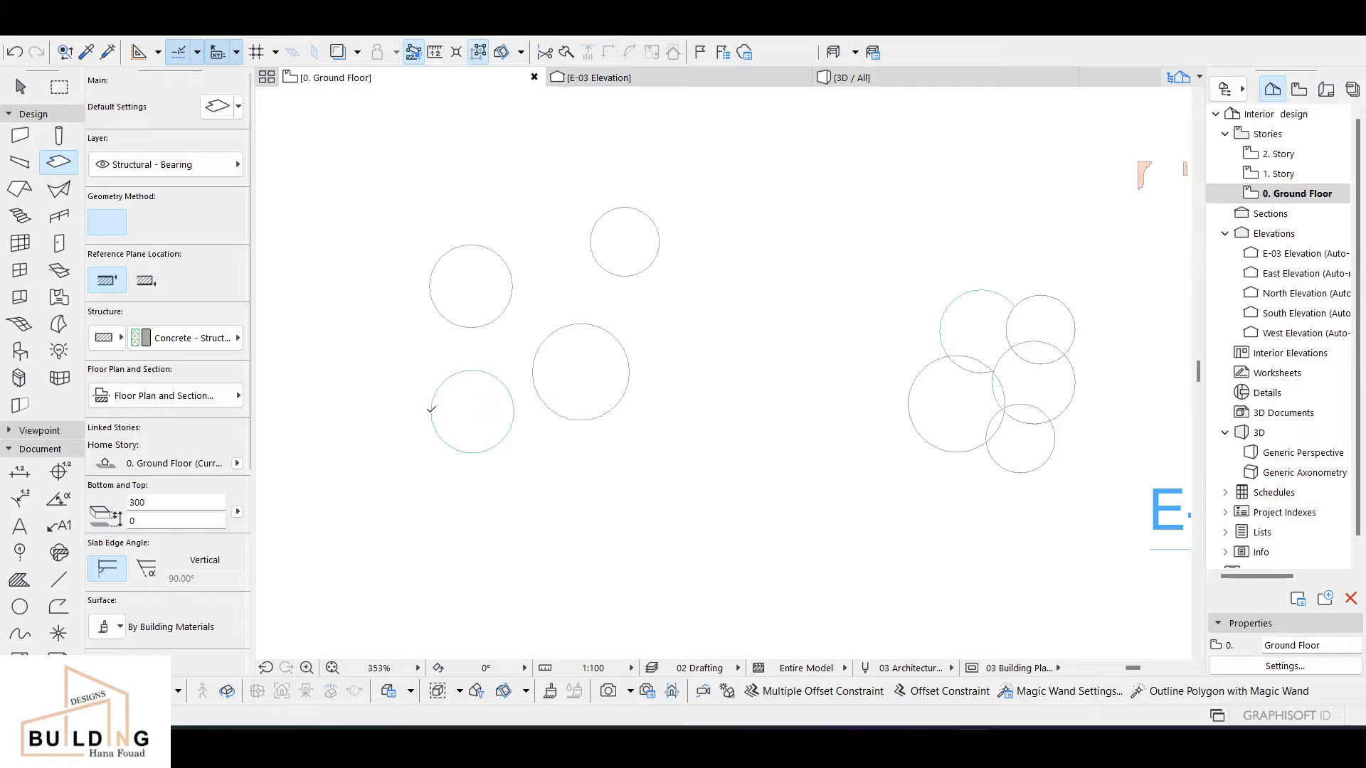
{"action": "left_click", "coordinate": [327, 381]}
{"action": "type", "text": "250"}
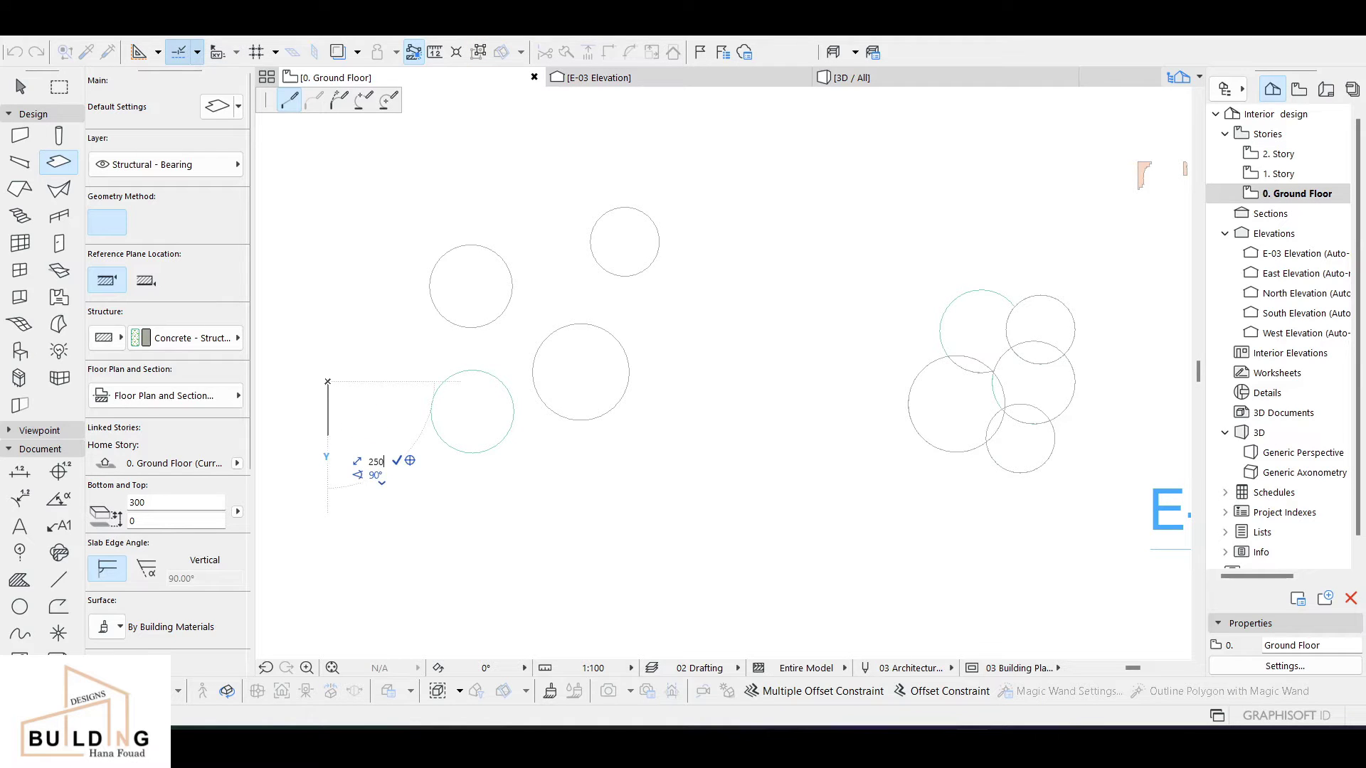
{"action": "key", "text": "Return"}
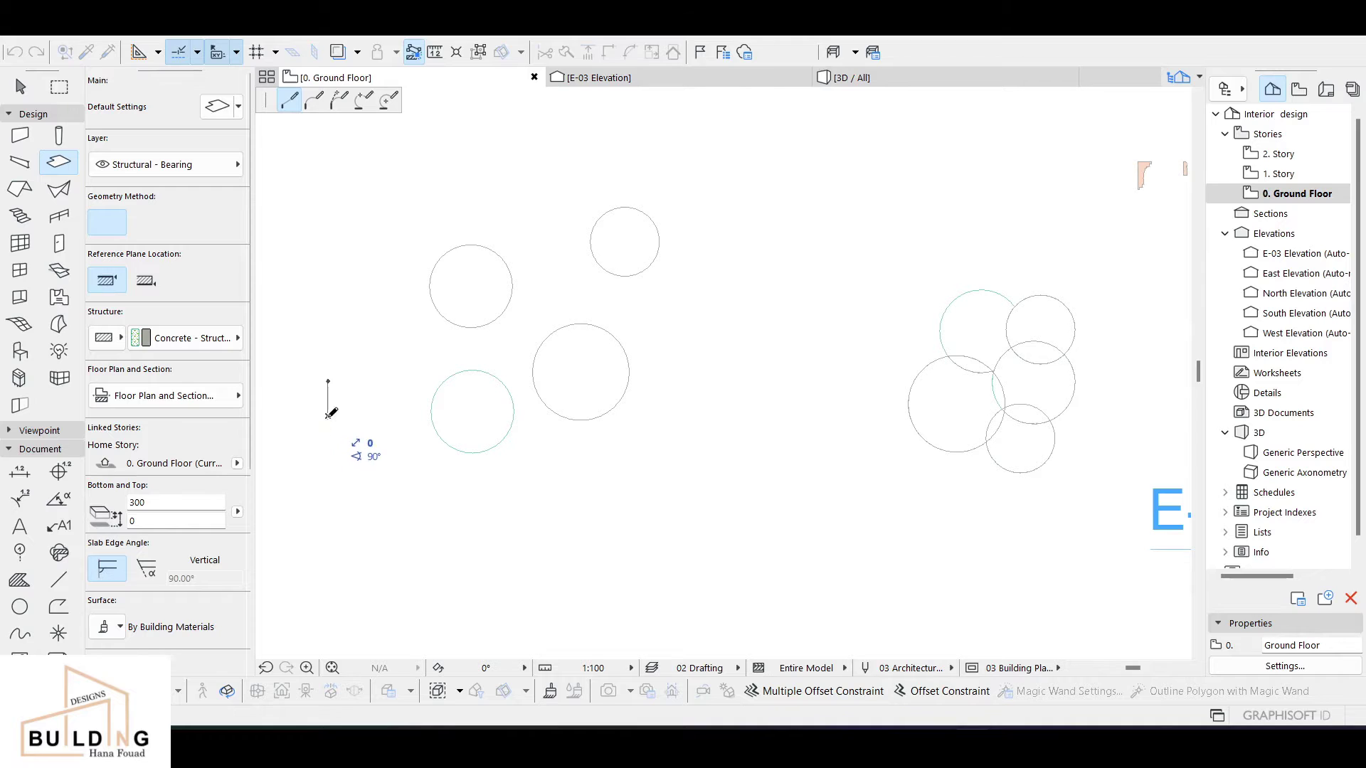
{"action": "key", "text": "Escape"}
- Create a full-circle slab of radius 250 beside the existing round slab, using the centre-point arc method
{"action": "left_click", "coordinate": [333, 420]}
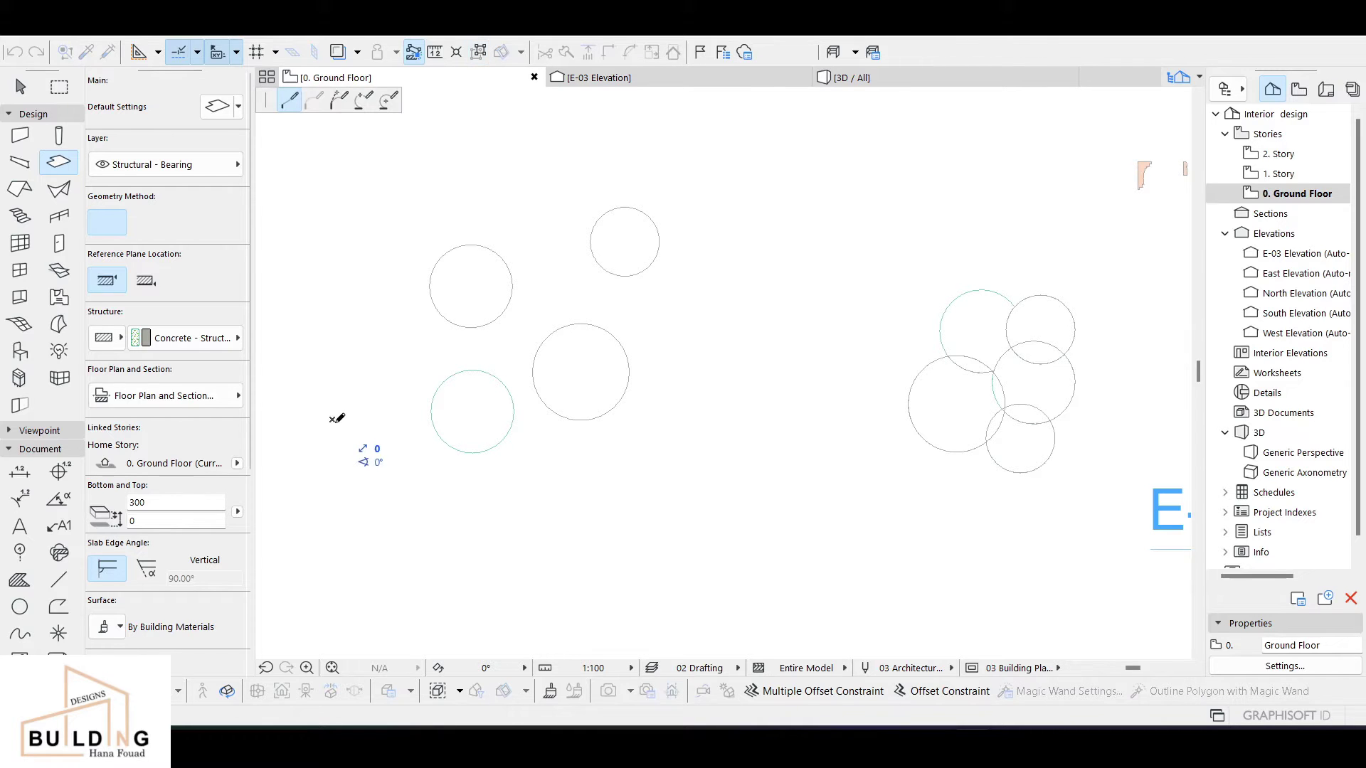
{"action": "left_click", "coordinate": [389, 101]}
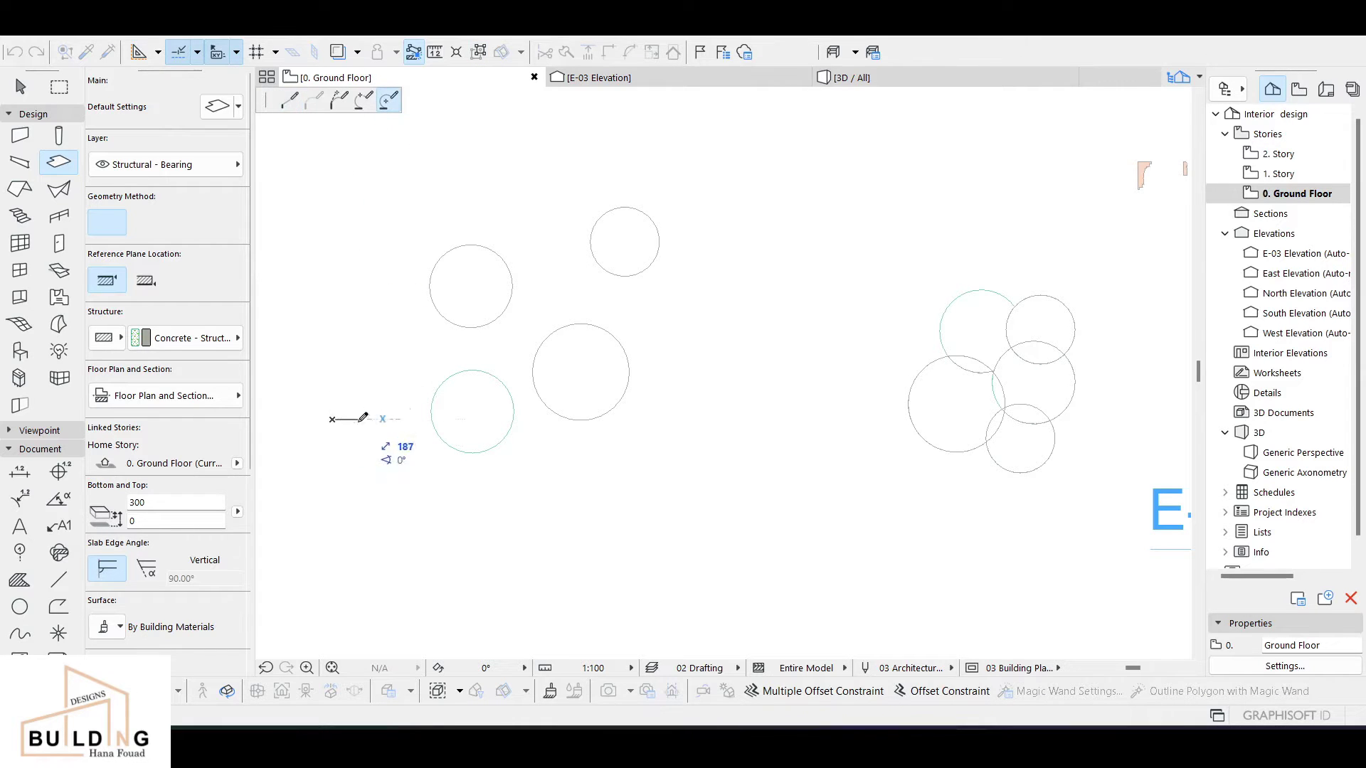
{"action": "type", "text": "250"}
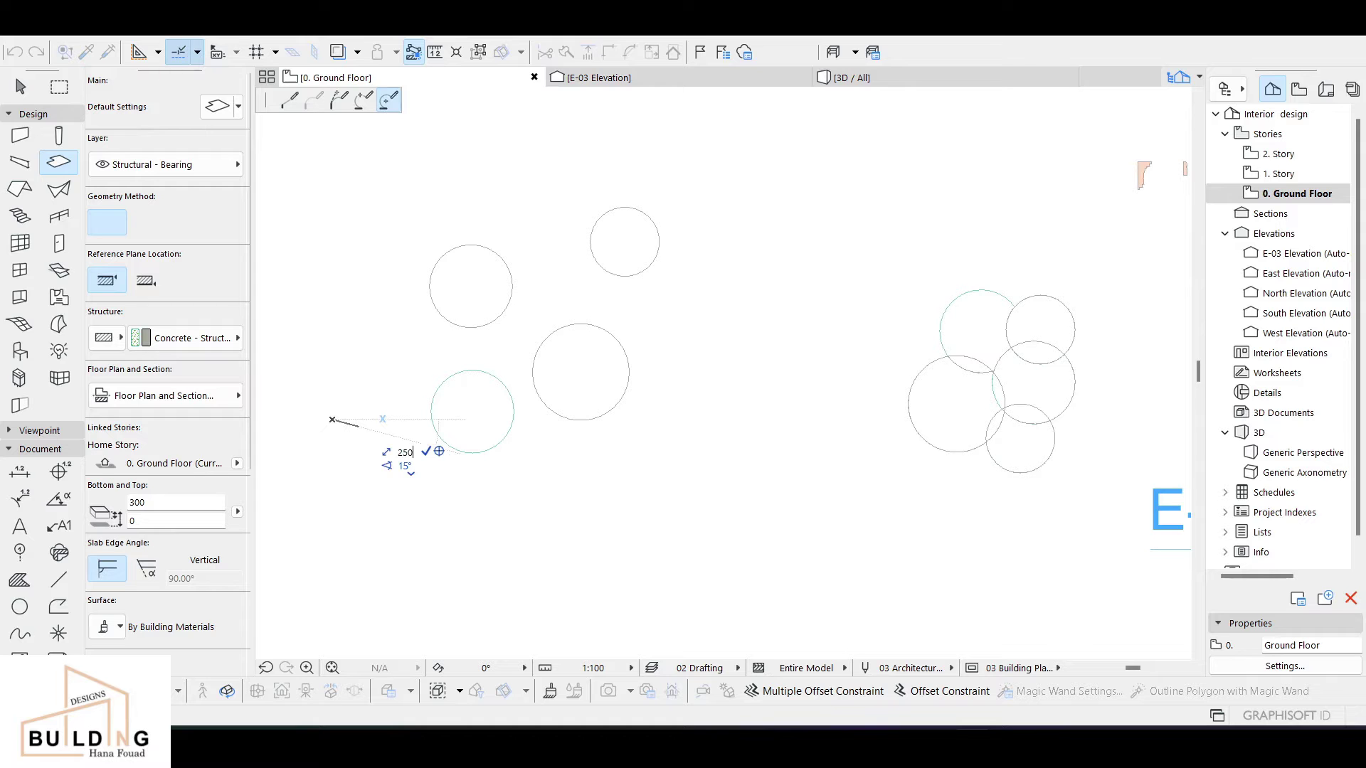
{"action": "key", "text": "Return"}
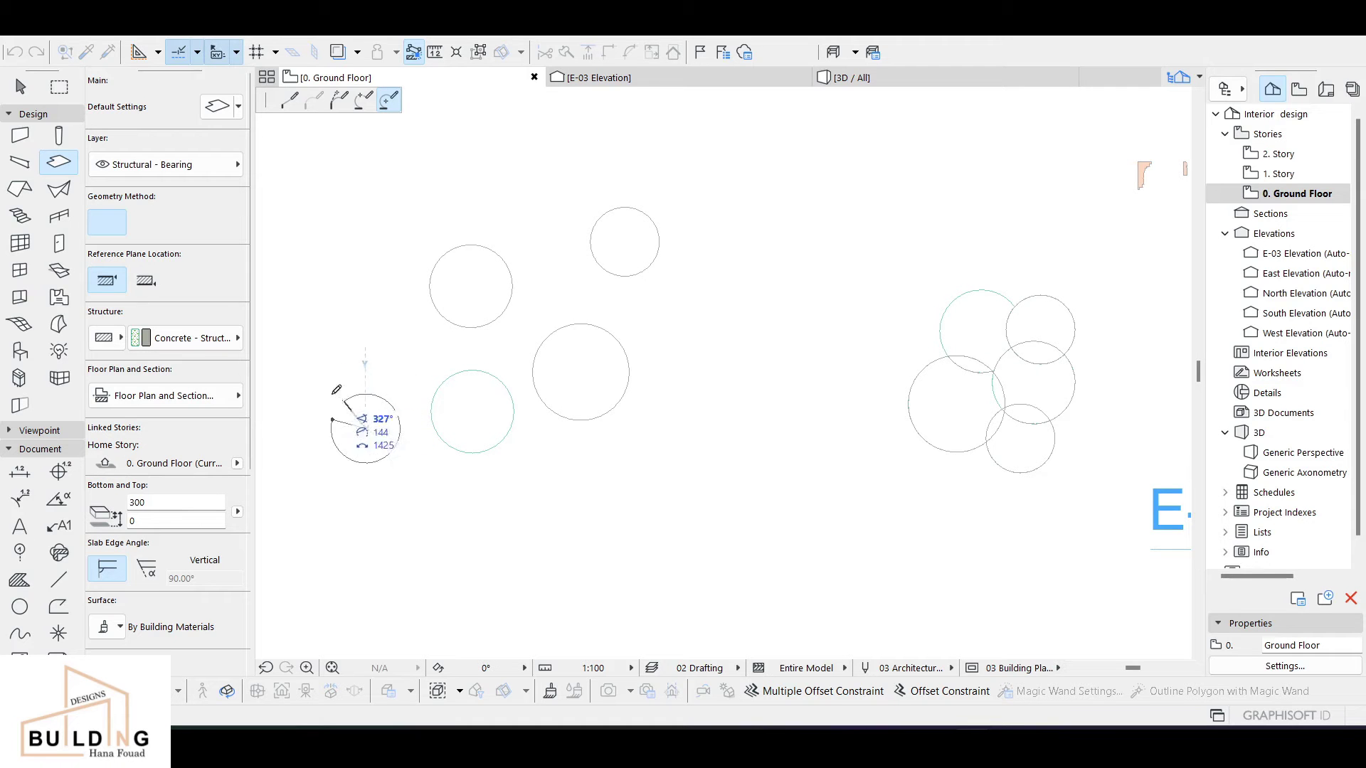
{"action": "left_click", "coordinate": [334, 418]}
- Create a full-circle slab of radius 350 in the empty area beside the 300-radius circle and leave the Slab tool
{"action": "middle_click_drag", "start_coordinate": [345, 257], "coordinate": [472, 338]}
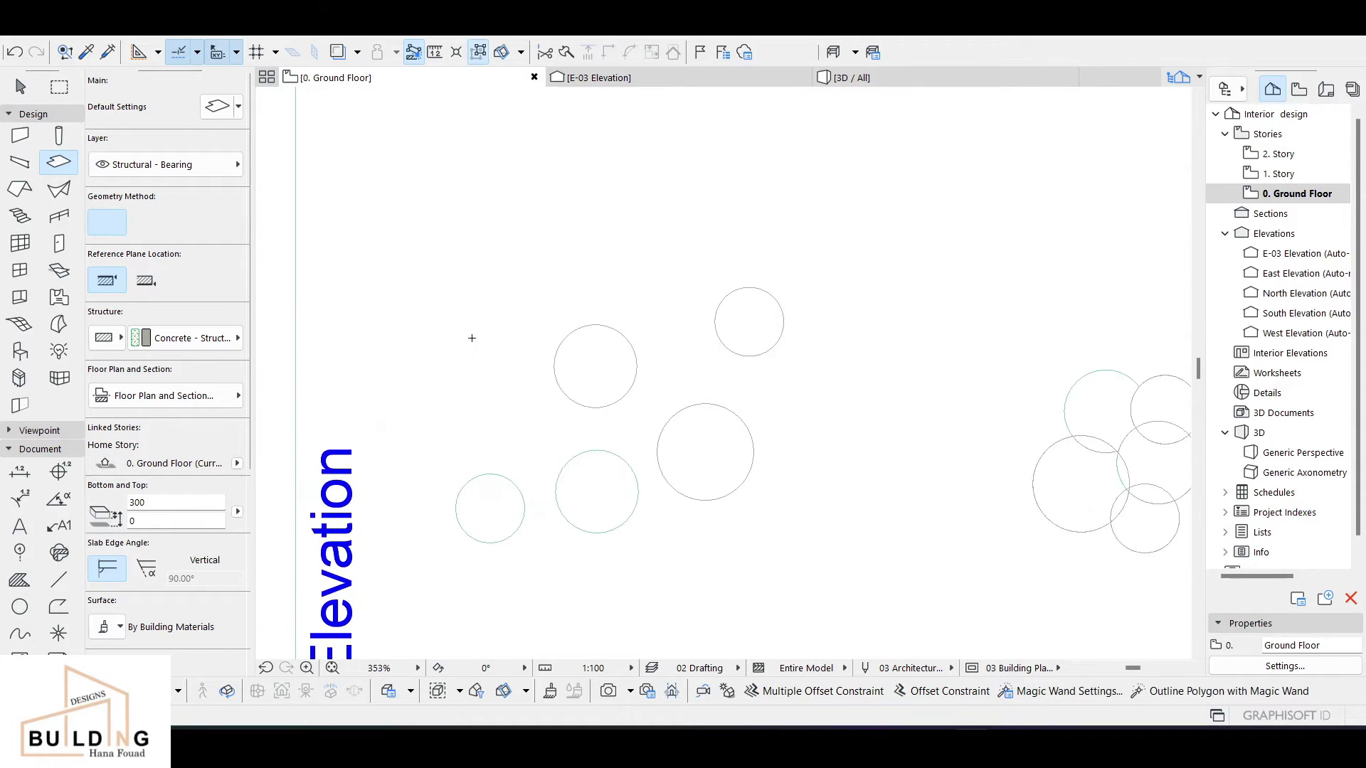
{"action": "left_click", "coordinate": [450, 370]}
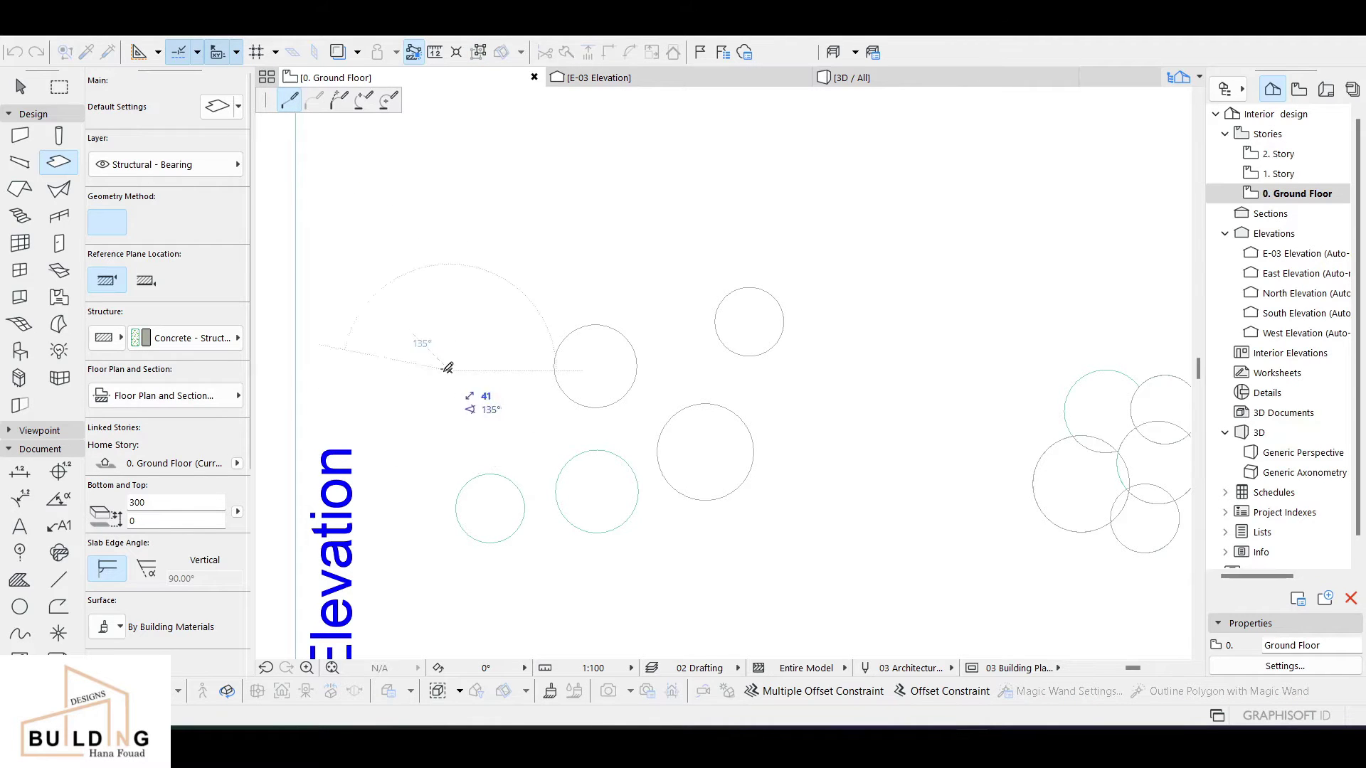
{"action": "left_click", "coordinate": [393, 101]}
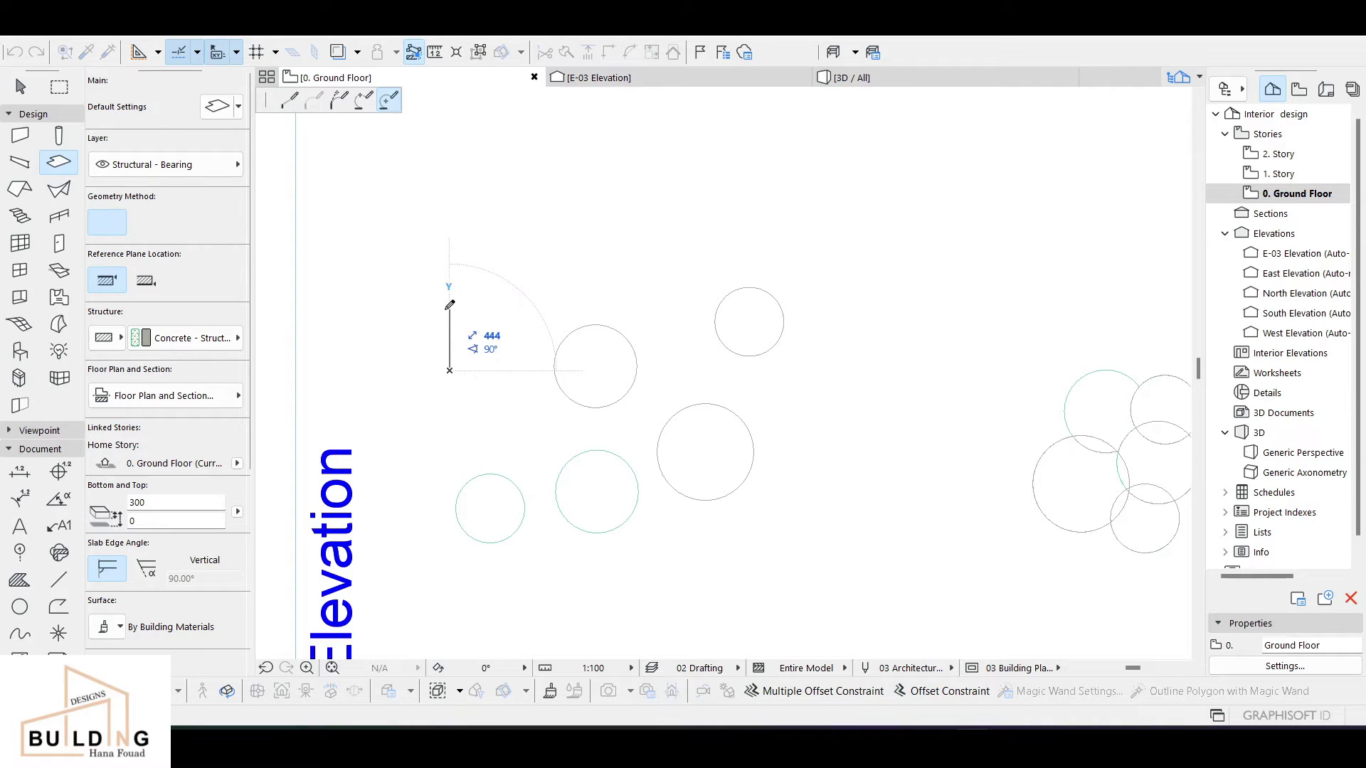
{"action": "type", "text": "350"}
{"action": "key", "text": "Return"}
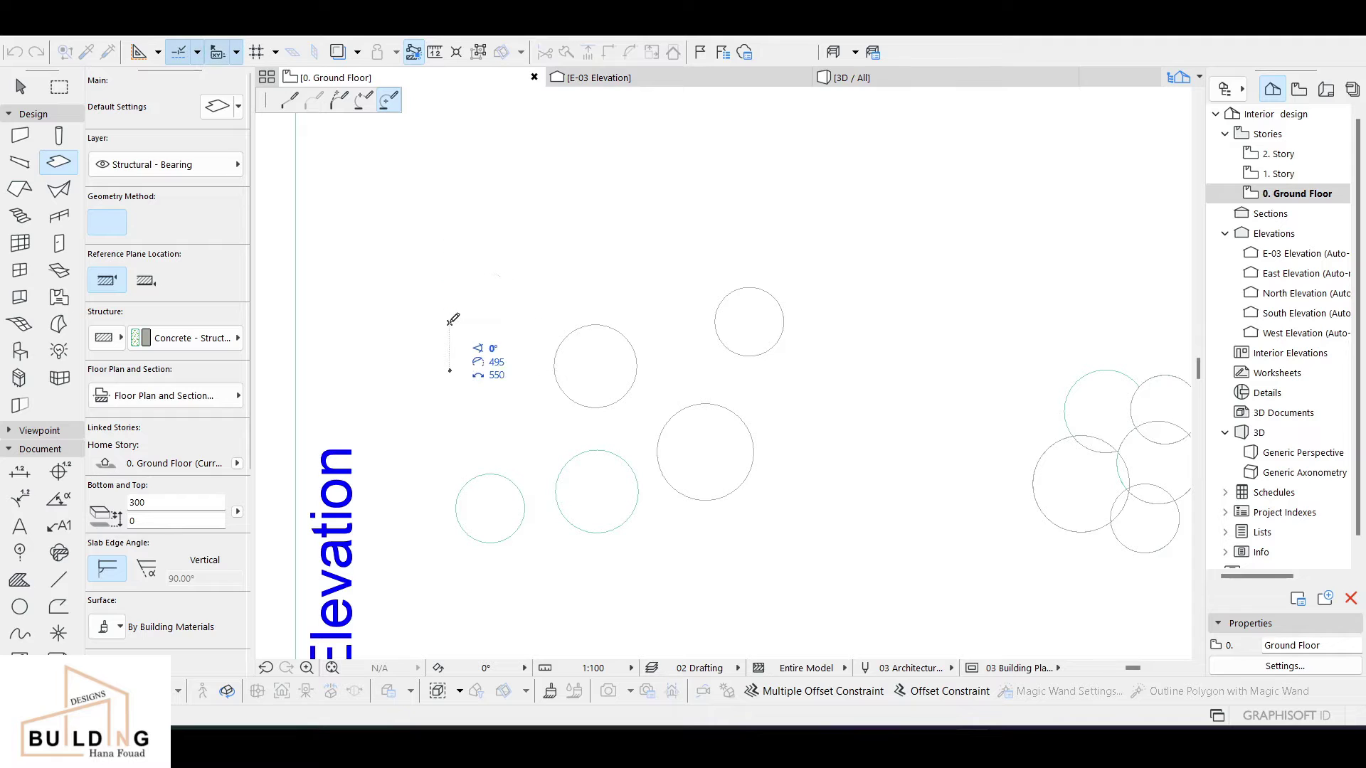
{"action": "left_click", "coordinate": [450, 370]}
{"action": "key", "text": "Escape"}
- Move the 350-radius slab by its centre onto the centre of the 350-radius circle
{"action": "left_click", "coordinate": [477, 282]}
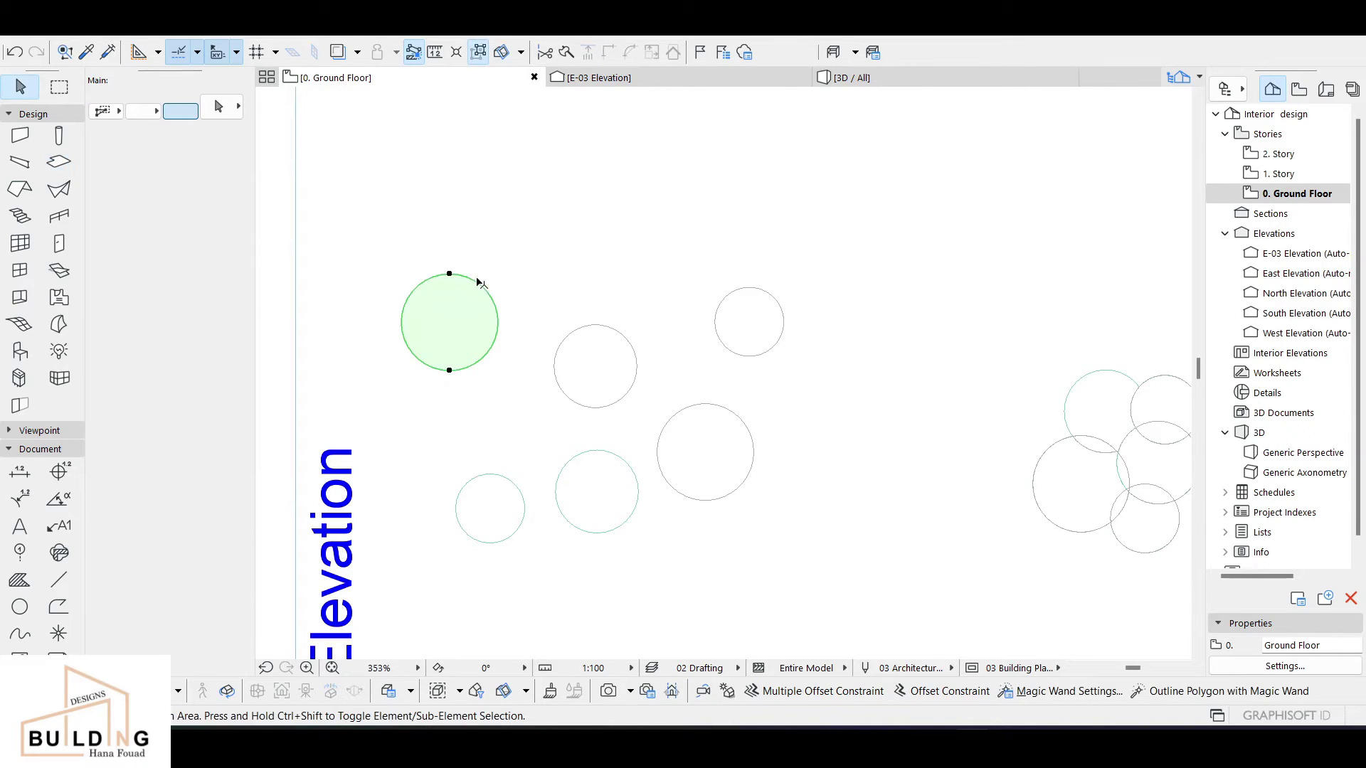
{"action": "left_click", "coordinate": [449, 324]}
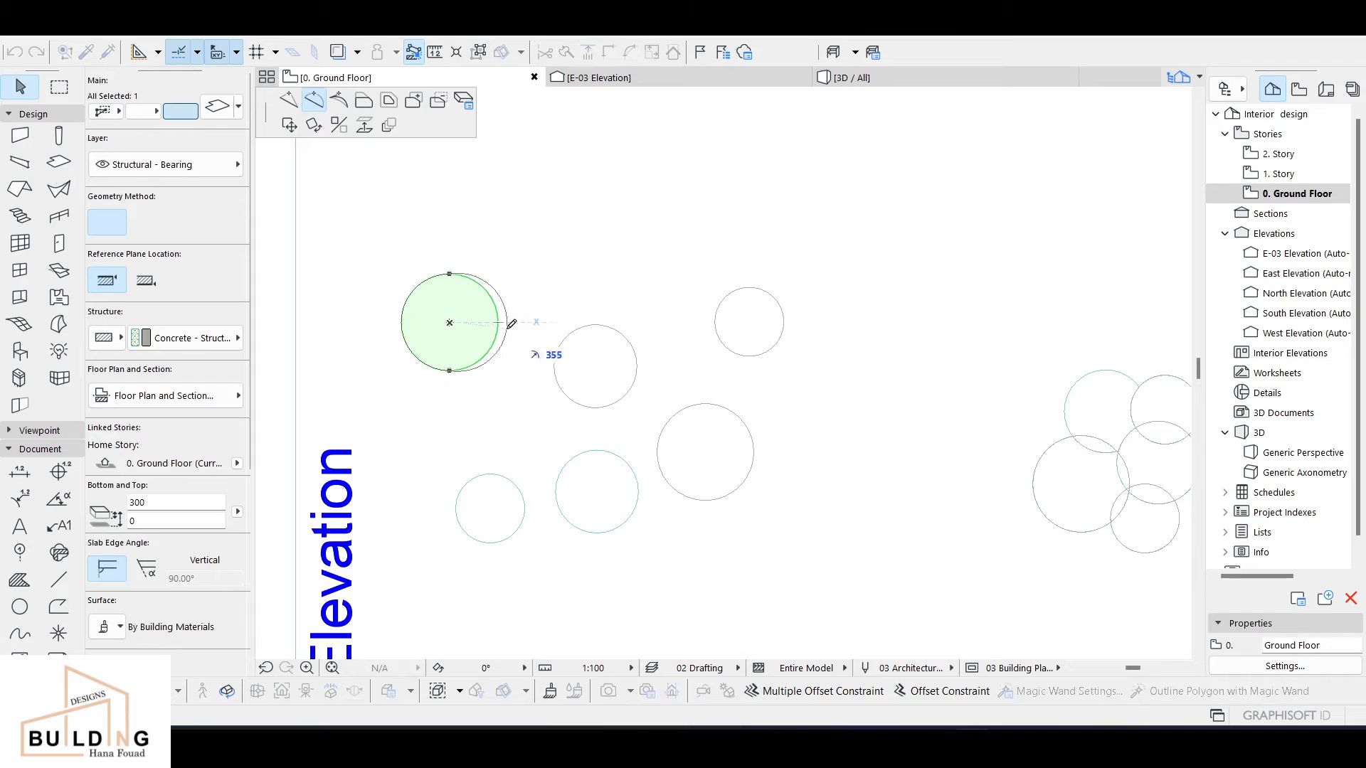
{"action": "key", "text": "Escape"}
{"action": "key", "text": "ctrl+t"}
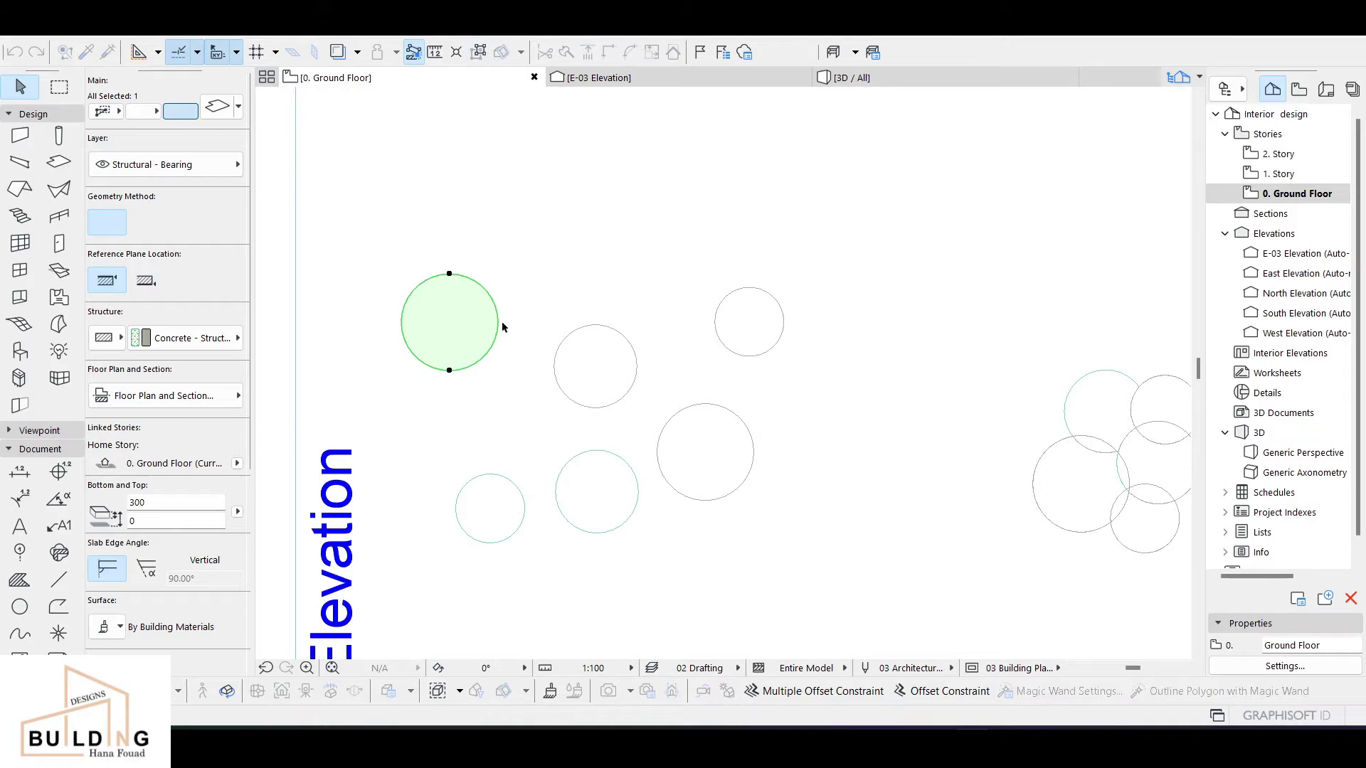
{"action": "left_click", "coordinate": [448, 322]}
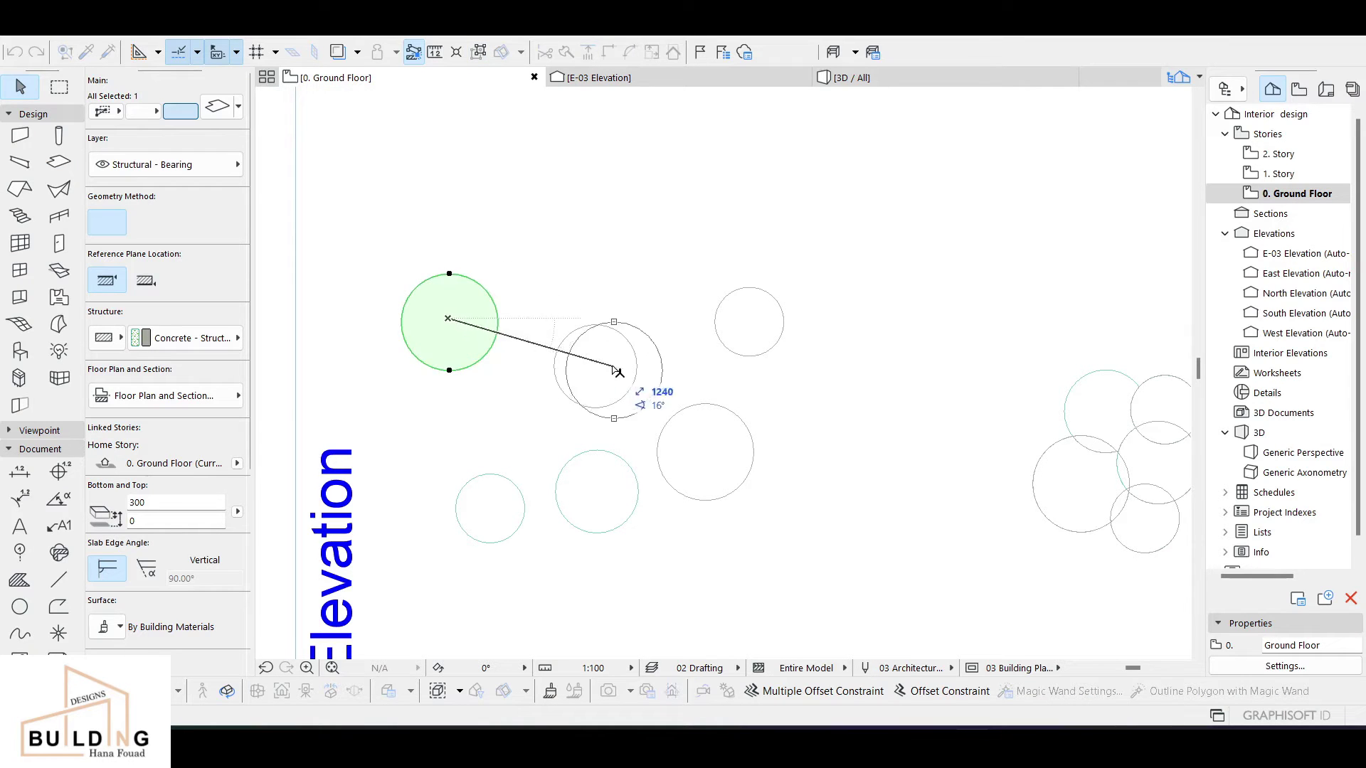
{"action": "left_click", "coordinate": [704, 450]}
- Move the 300-radius slab by its centre onto the 300-radius circle above it
{"action": "left_click", "coordinate": [617, 508]}
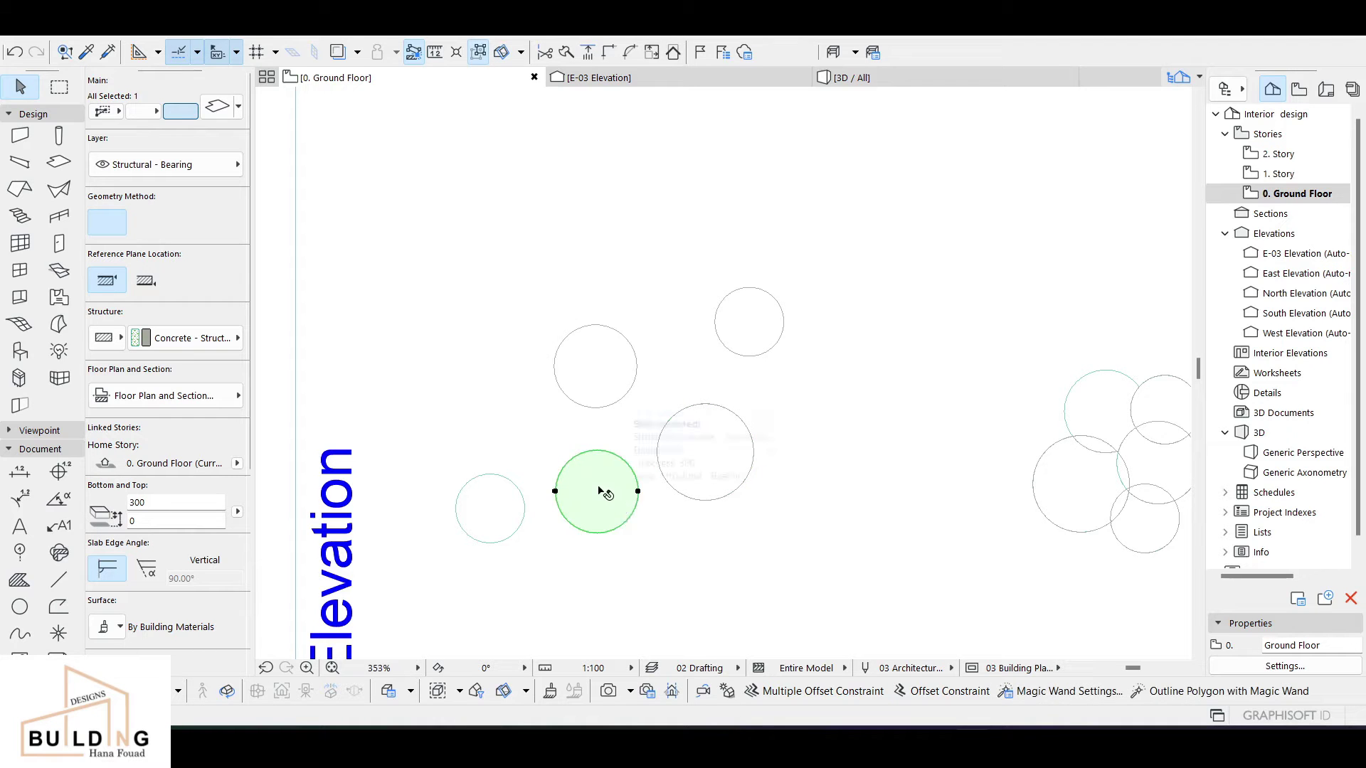
{"action": "left_click", "coordinate": [594, 491]}
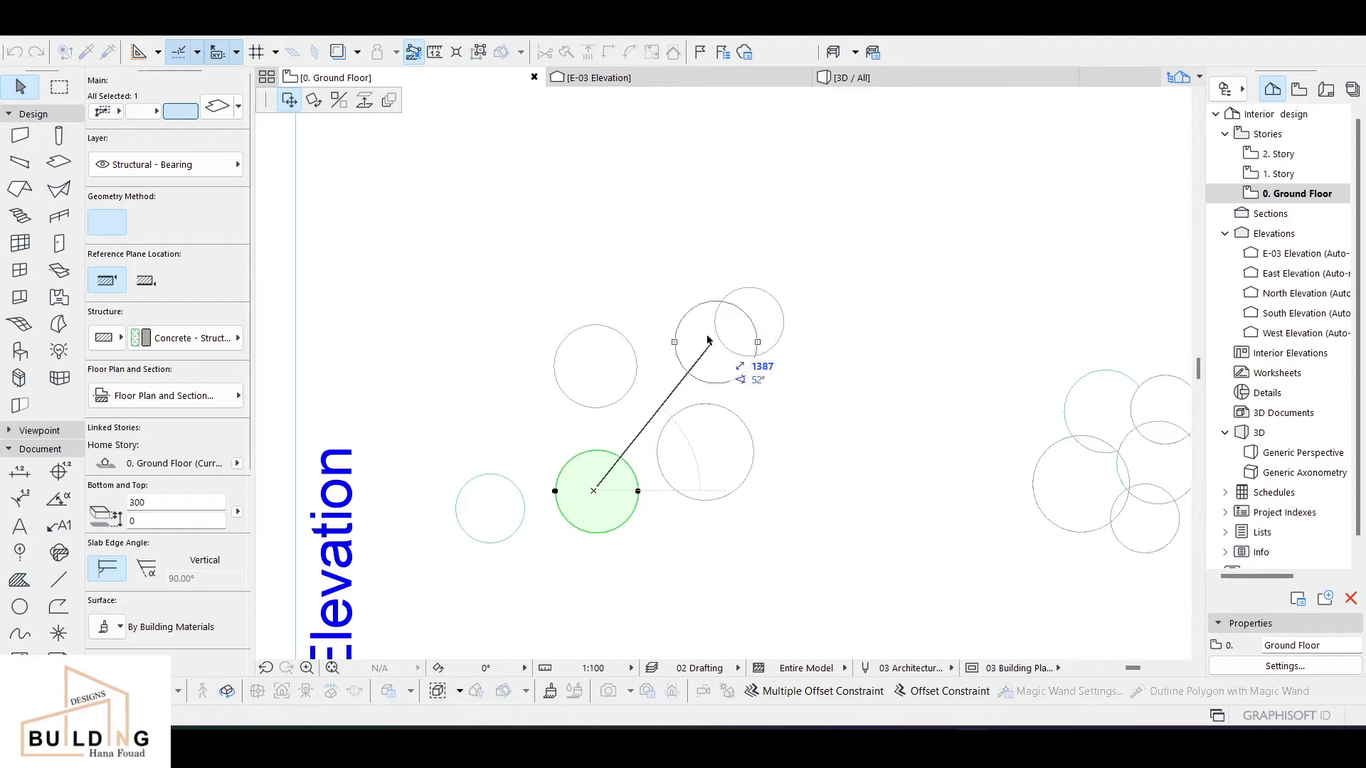
{"action": "left_click", "coordinate": [589, 368]}
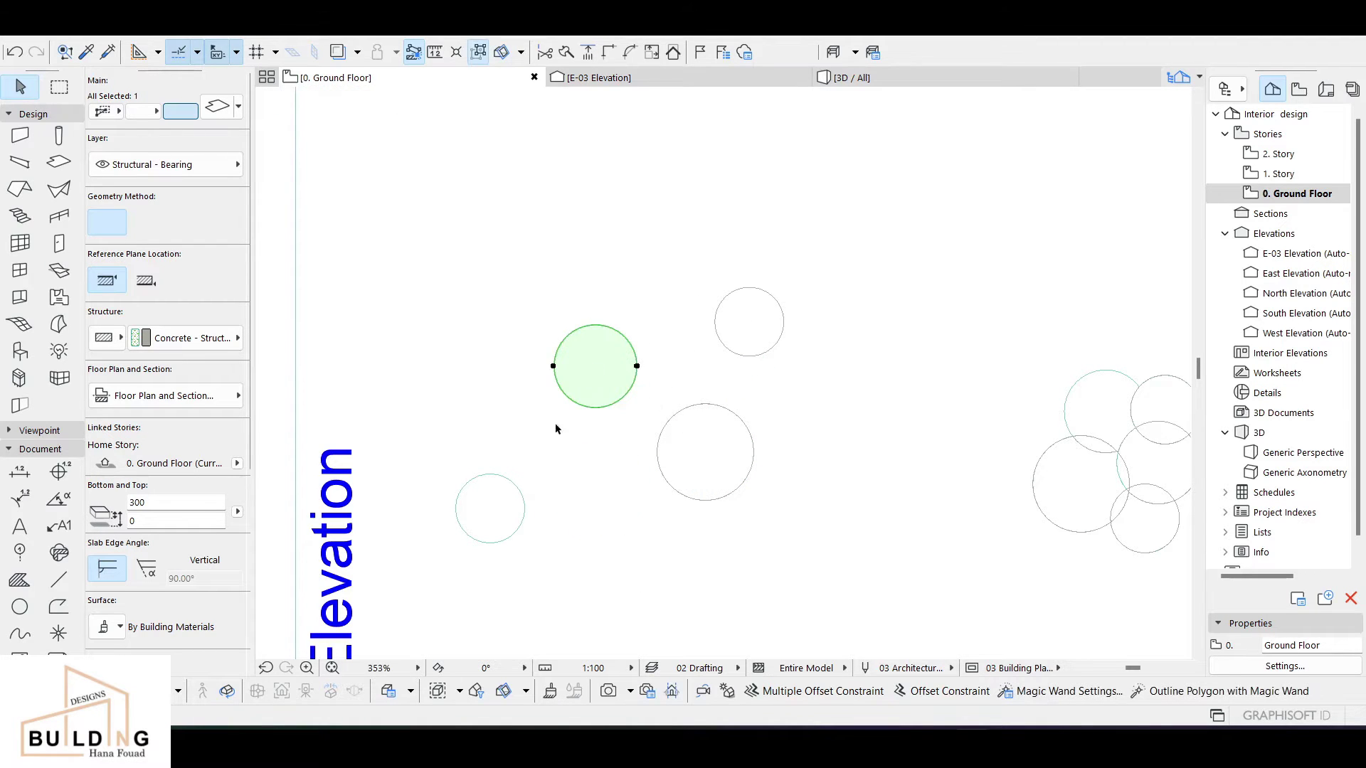
- Move the 250-radius slab by its centre onto the centre of the 250-radius circle
{"action": "left_click", "coordinate": [509, 498]}
{"action": "left_click", "coordinate": [488, 506]}
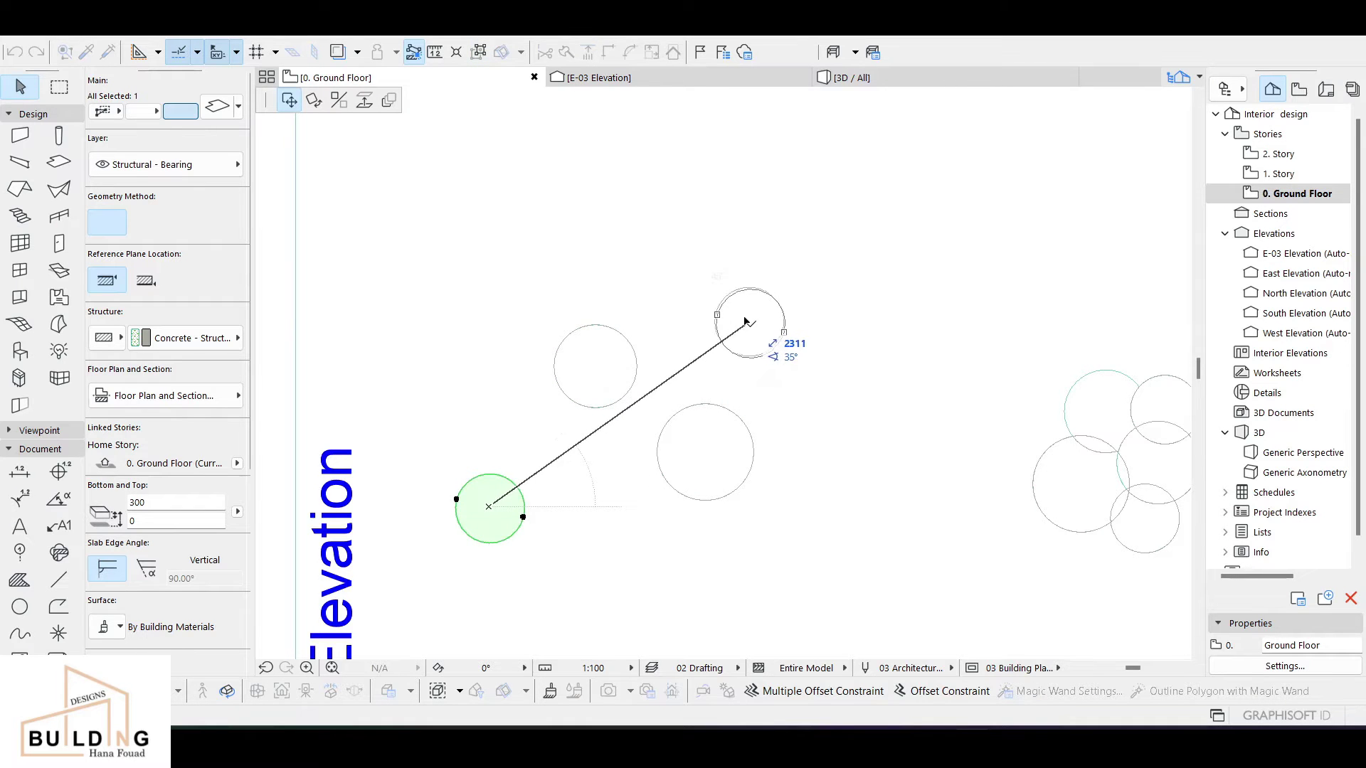
{"action": "scroll", "coordinate": [747, 320], "scroll_direction": "up", "scroll_amount": 2}
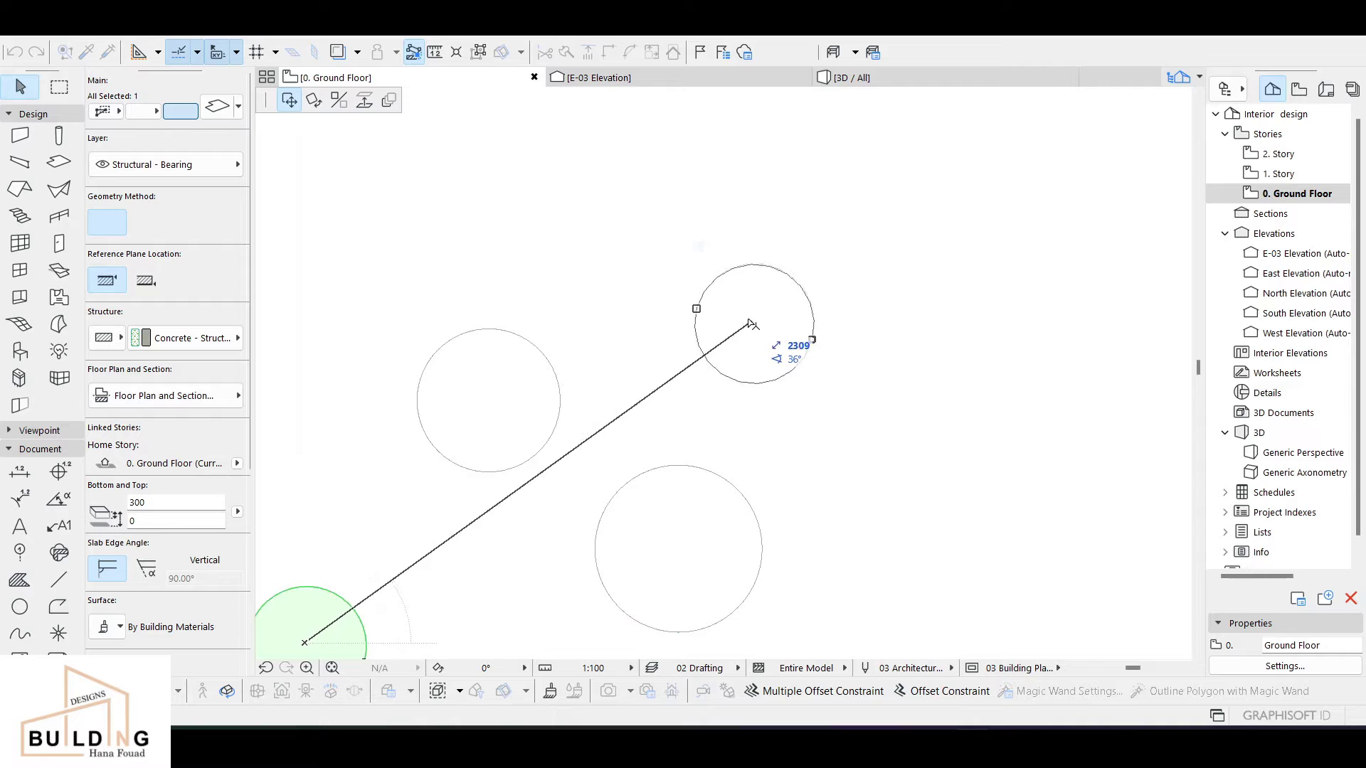
{"action": "left_click", "coordinate": [750, 324]}
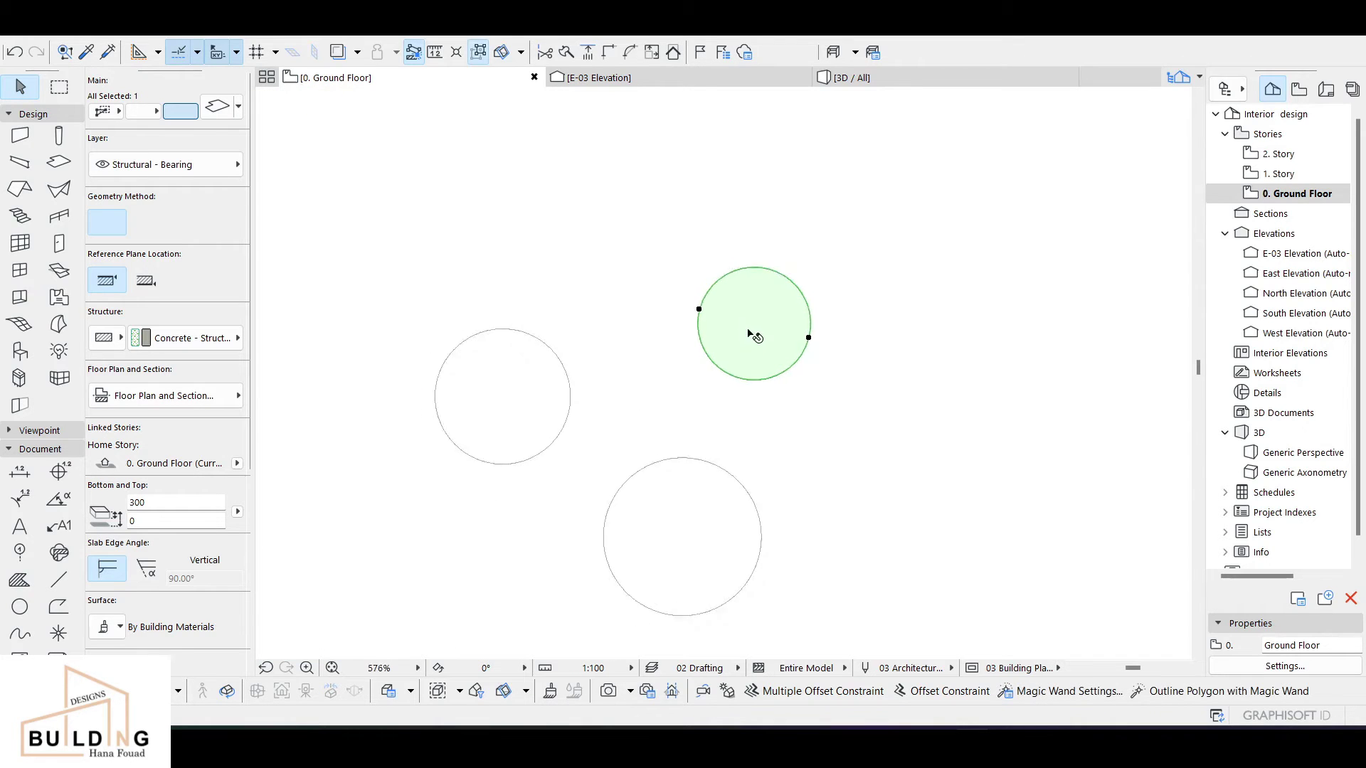
{"action": "scroll", "coordinate": [753, 326], "scroll_direction": "down", "scroll_amount": 3}
{"action": "left_click", "coordinate": [726, 239]}
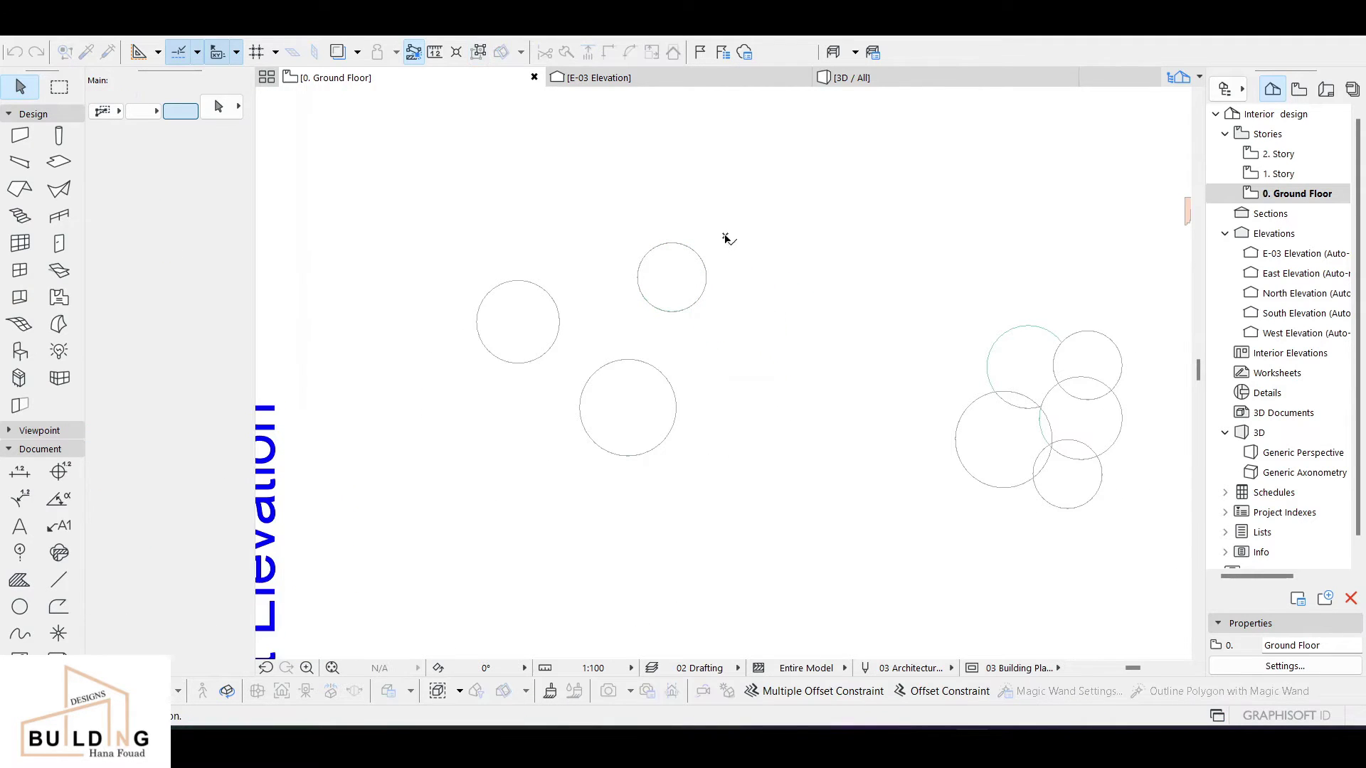
{"action": "key", "text": "Escape"}
{"action": "left_click", "coordinate": [709, 238]}
{"action": "left_click", "coordinate": [720, 318]}
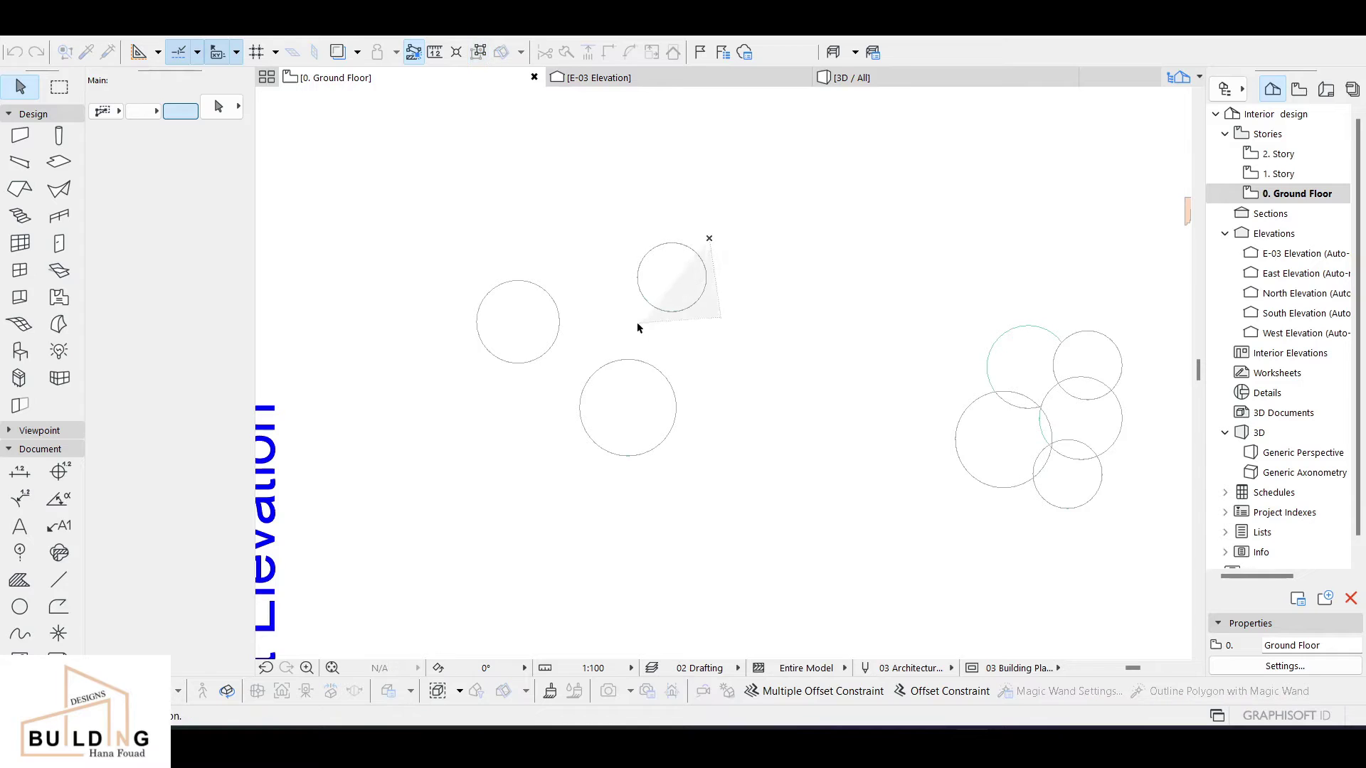
{"action": "left_click", "coordinate": [632, 324]}
{"action": "double_click", "coordinate": [625, 247]}
{"action": "key", "text": "Escape"}
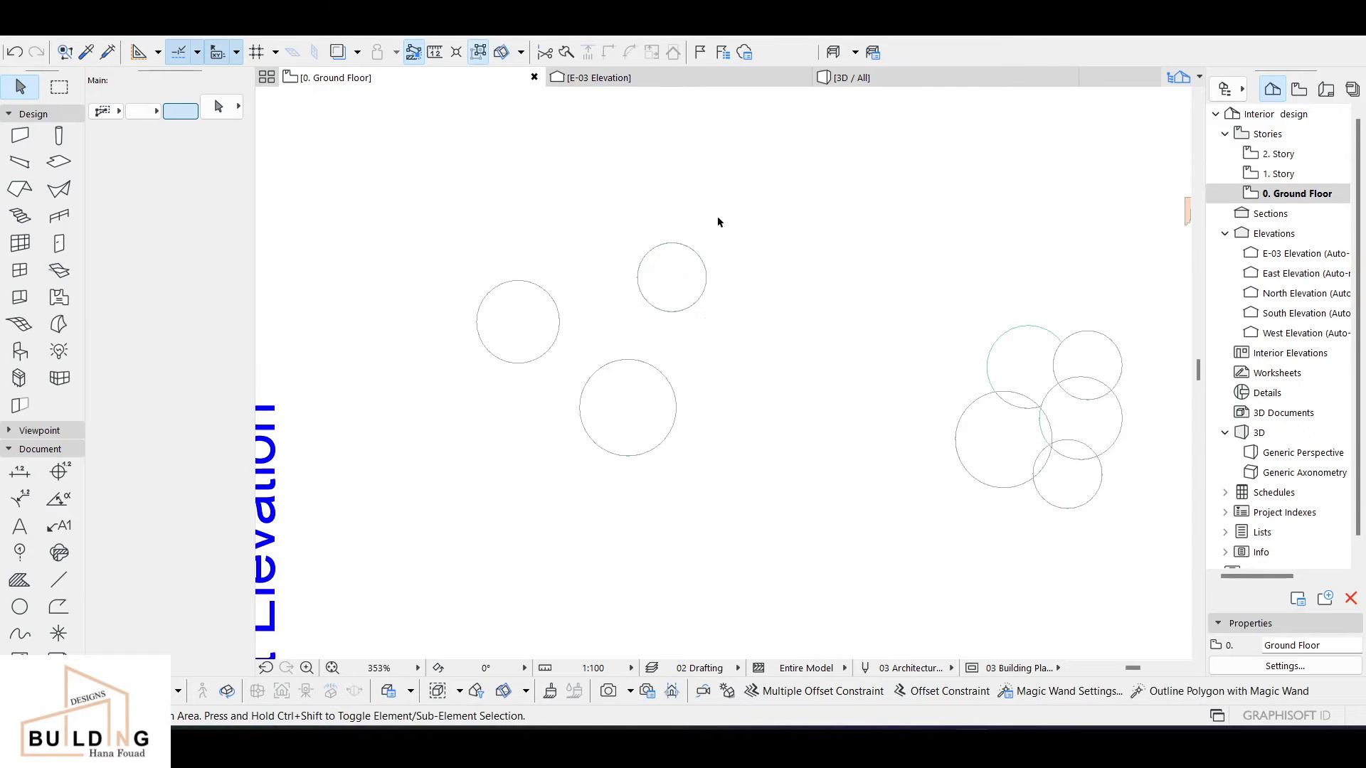
- Select the 250-radius circle with its slab and copy both straight down to overlap the upper edge of the 350-radius circle
{"action": "left_click", "coordinate": [718, 218]}
{"action": "left_click", "coordinate": [714, 318]}
{"action": "left_click", "coordinate": [620, 315]}
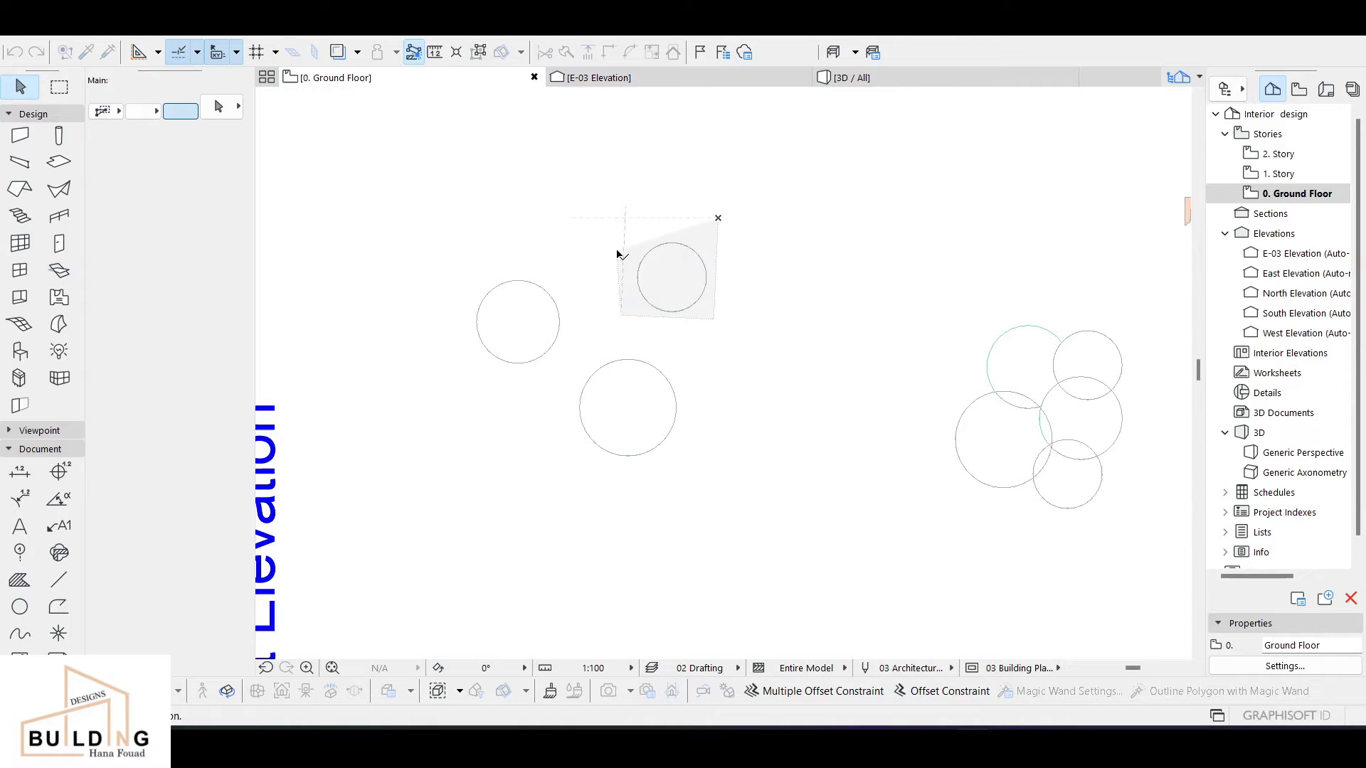
{"action": "left_click", "coordinate": [618, 254]}
{"action": "key", "text": "ctrl+d"}
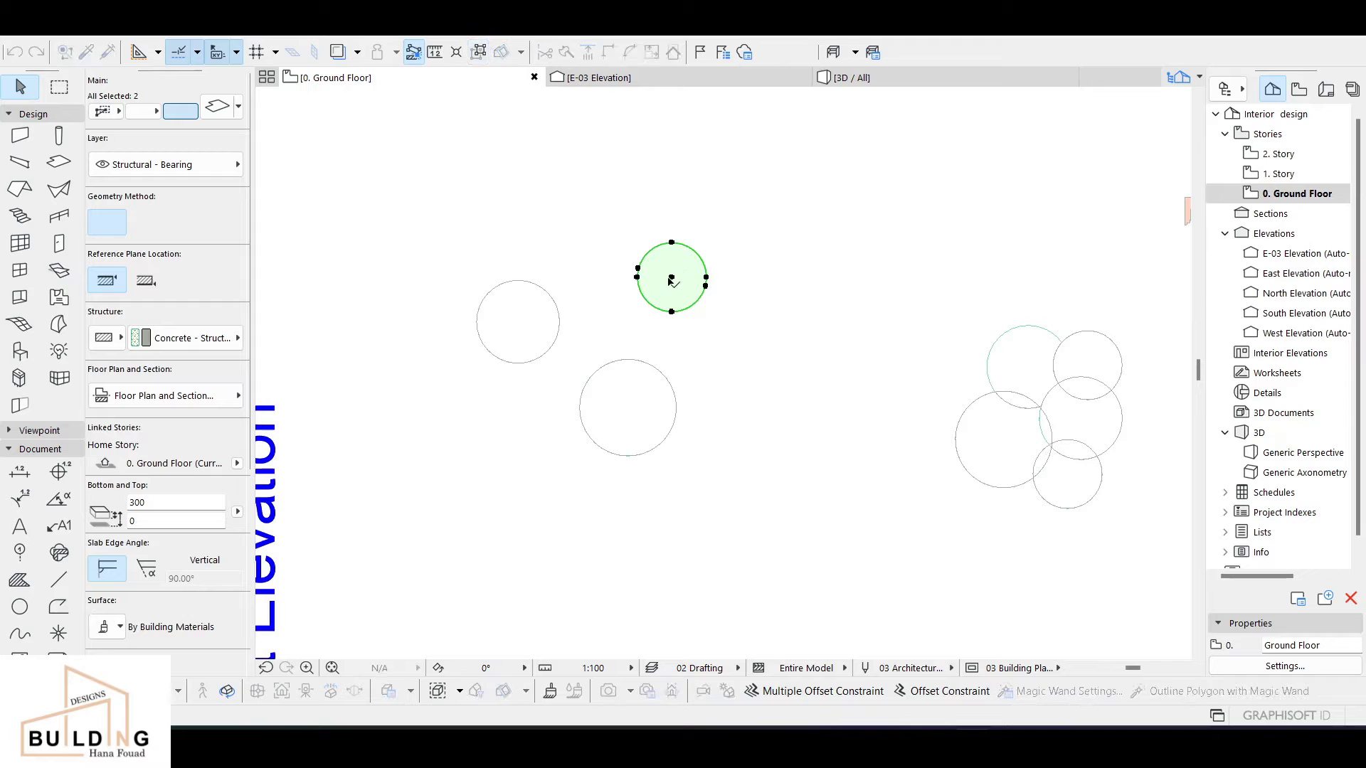
{"action": "left_click", "coordinate": [672, 277]}
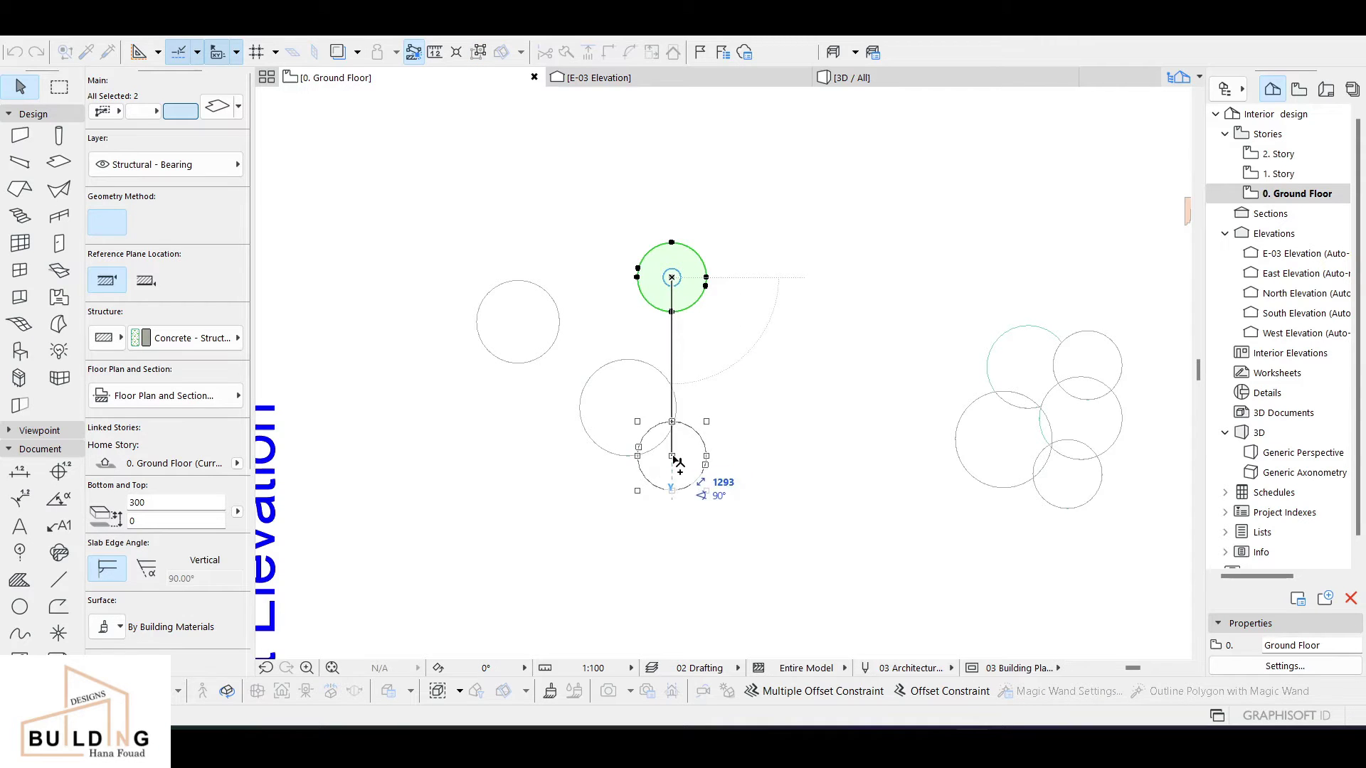
{"action": "left_click", "coordinate": [672, 358]}
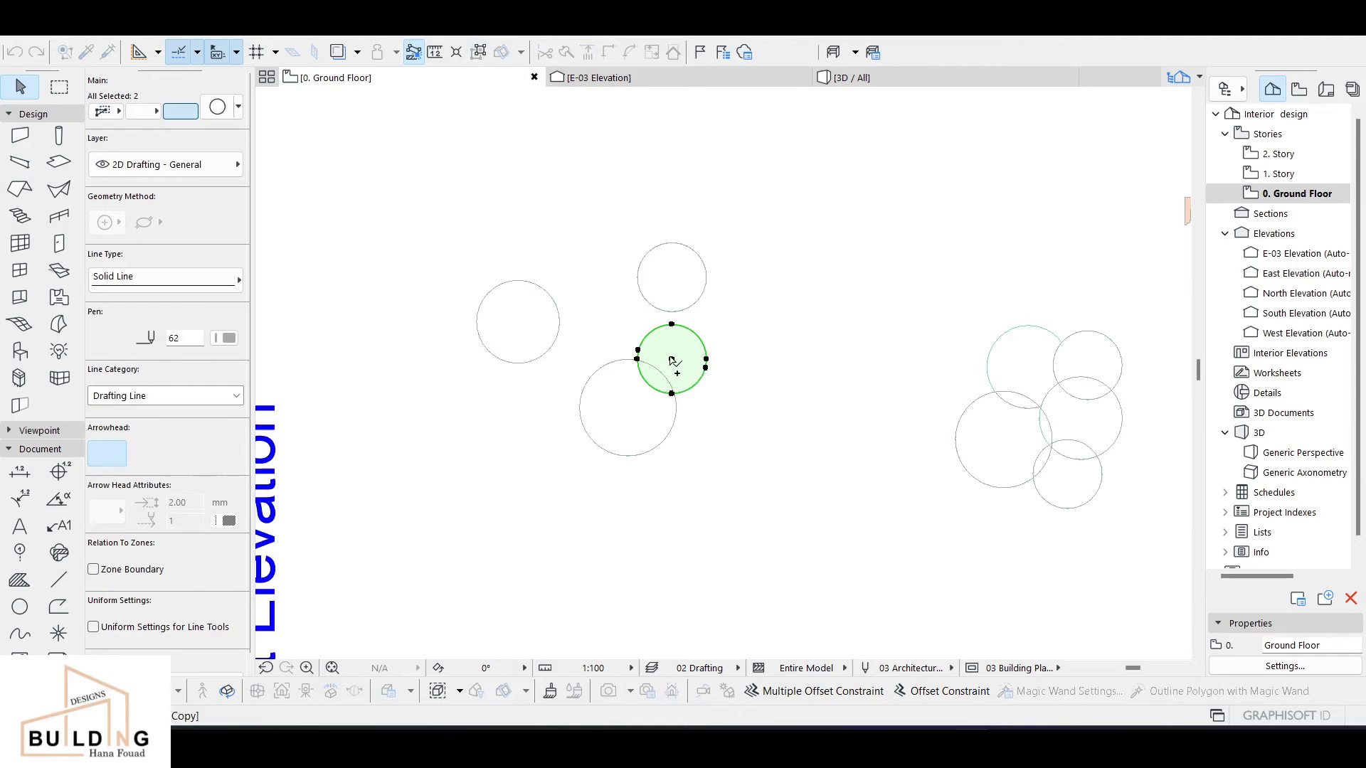
- Place another copy of the 250-radius circle and slab over the 350-radius circle's lower edge, and deselect it
{"action": "left_click", "coordinate": [671, 359]}
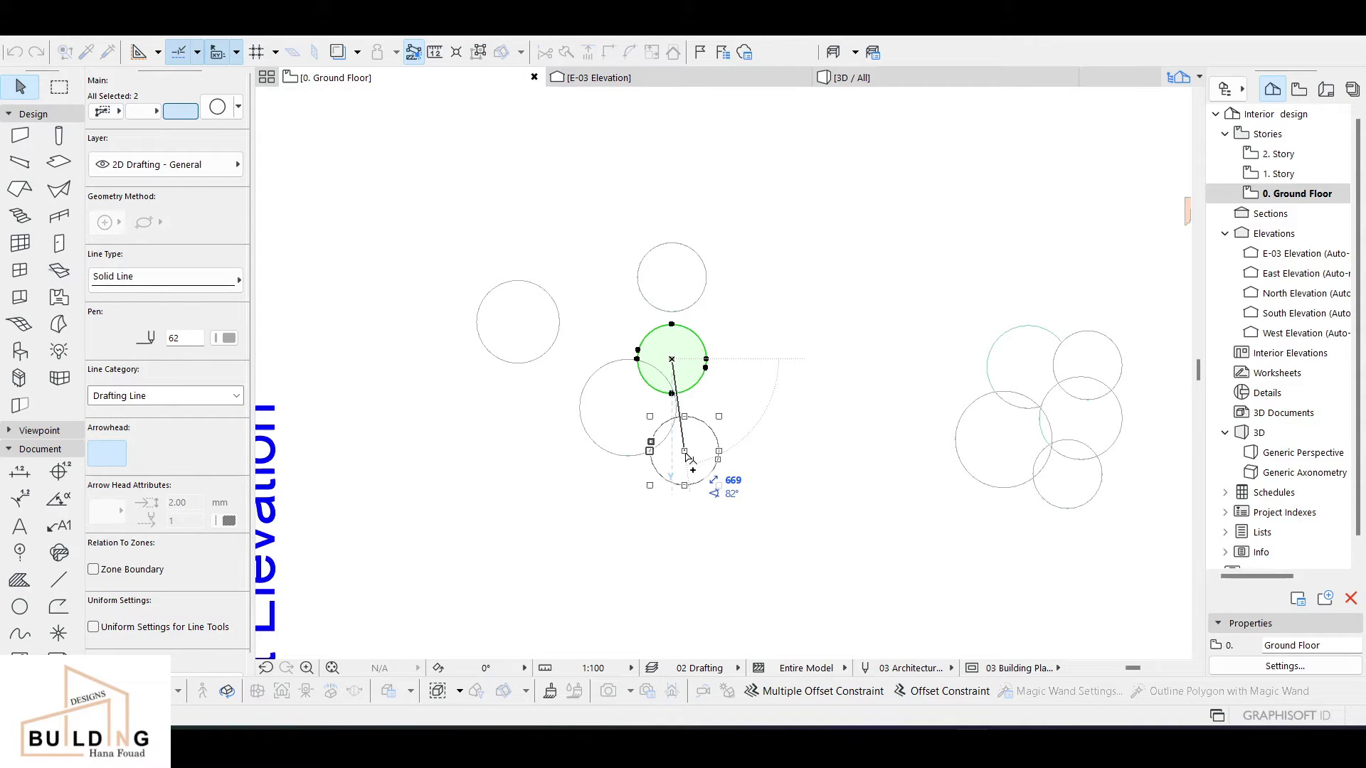
{"action": "left_click", "coordinate": [686, 456]}
{"action": "left_click", "coordinate": [565, 296]}
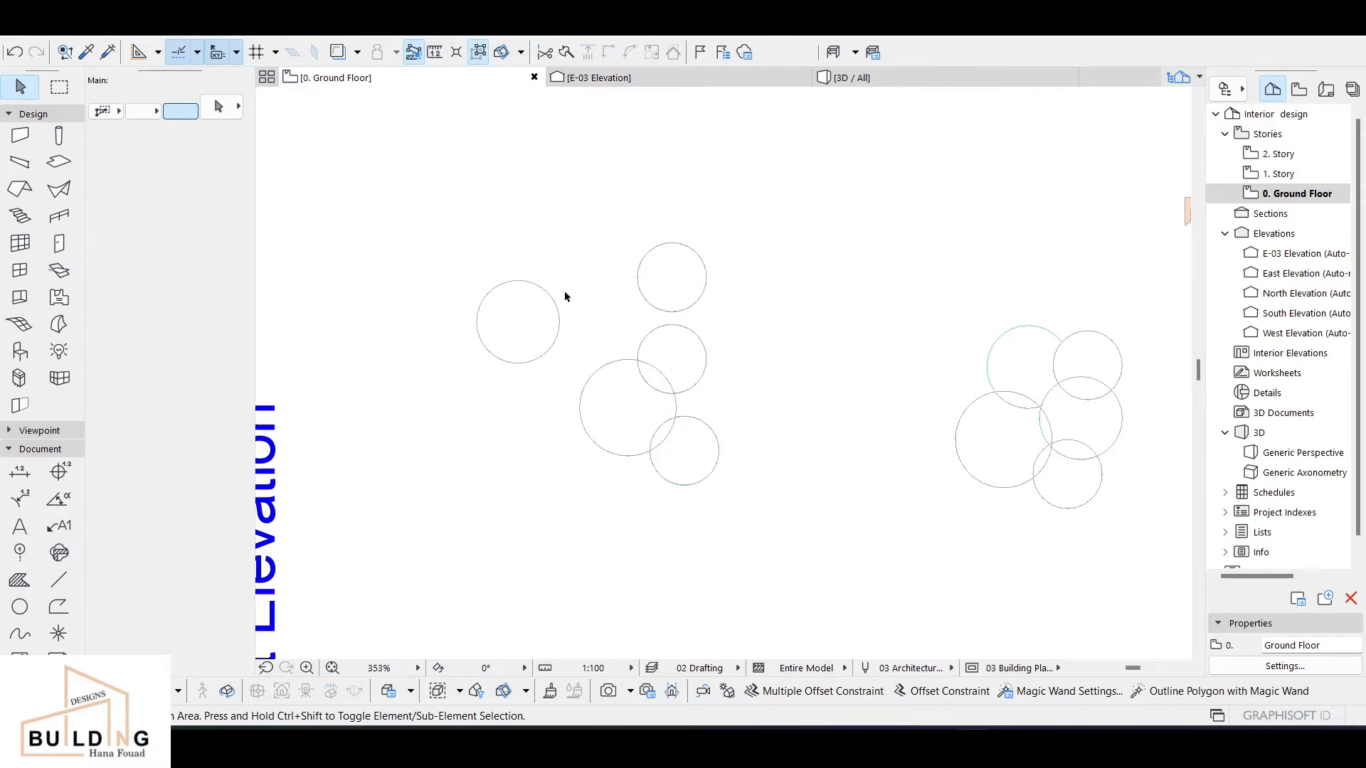
- Copy the 300-radius circle and slab to overlap the 350-radius circle's right side, and place another copy over its upper edge
{"action": "left_click", "coordinate": [561, 273]}
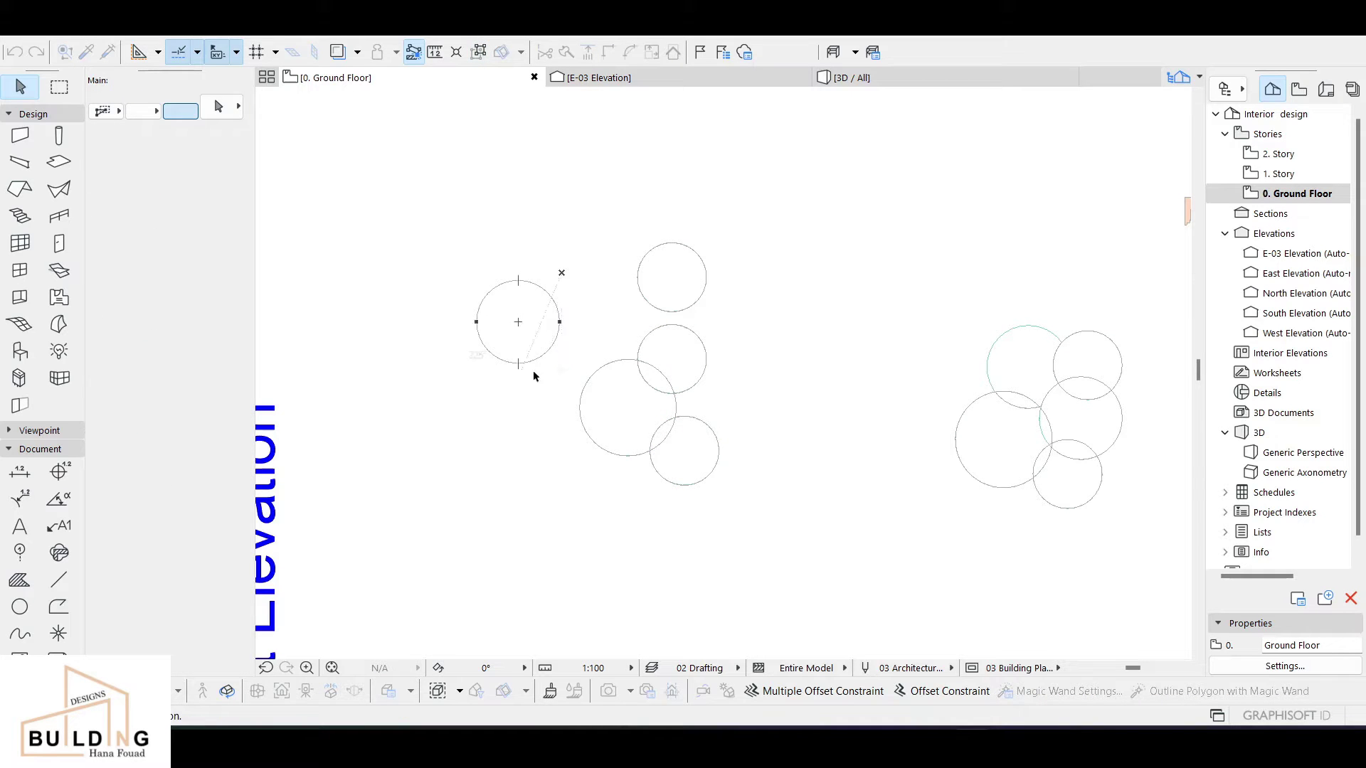
{"action": "left_click", "coordinate": [457, 375]}
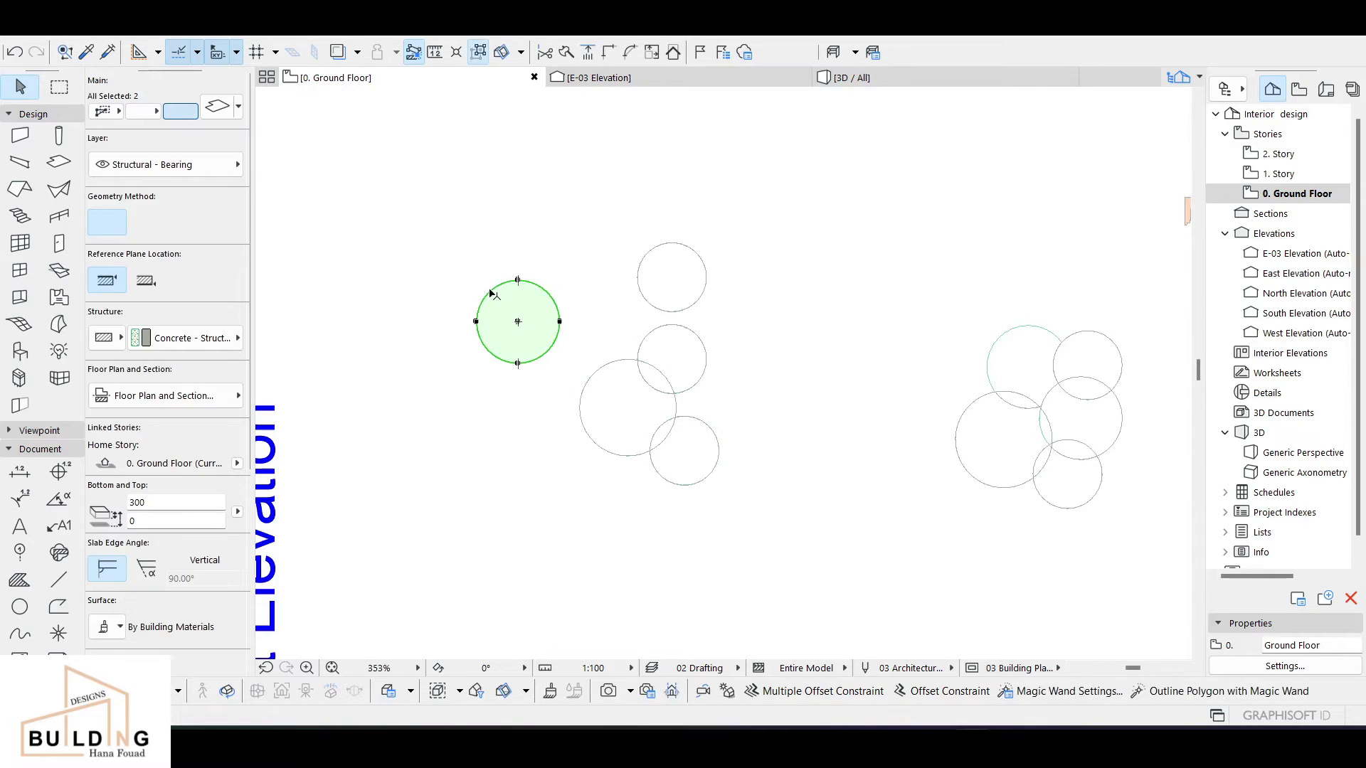
{"action": "left_click", "coordinate": [518, 322]}
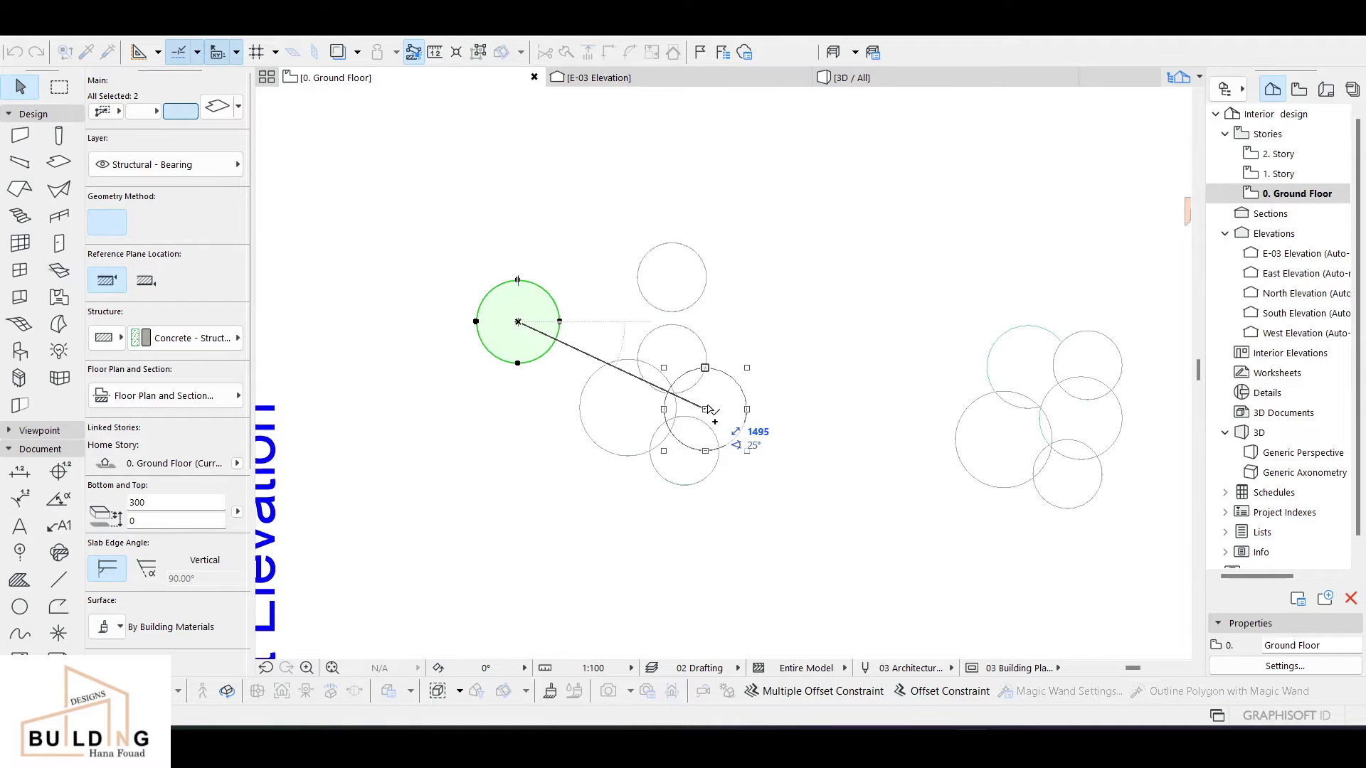
{"action": "left_click", "coordinate": [707, 409]}
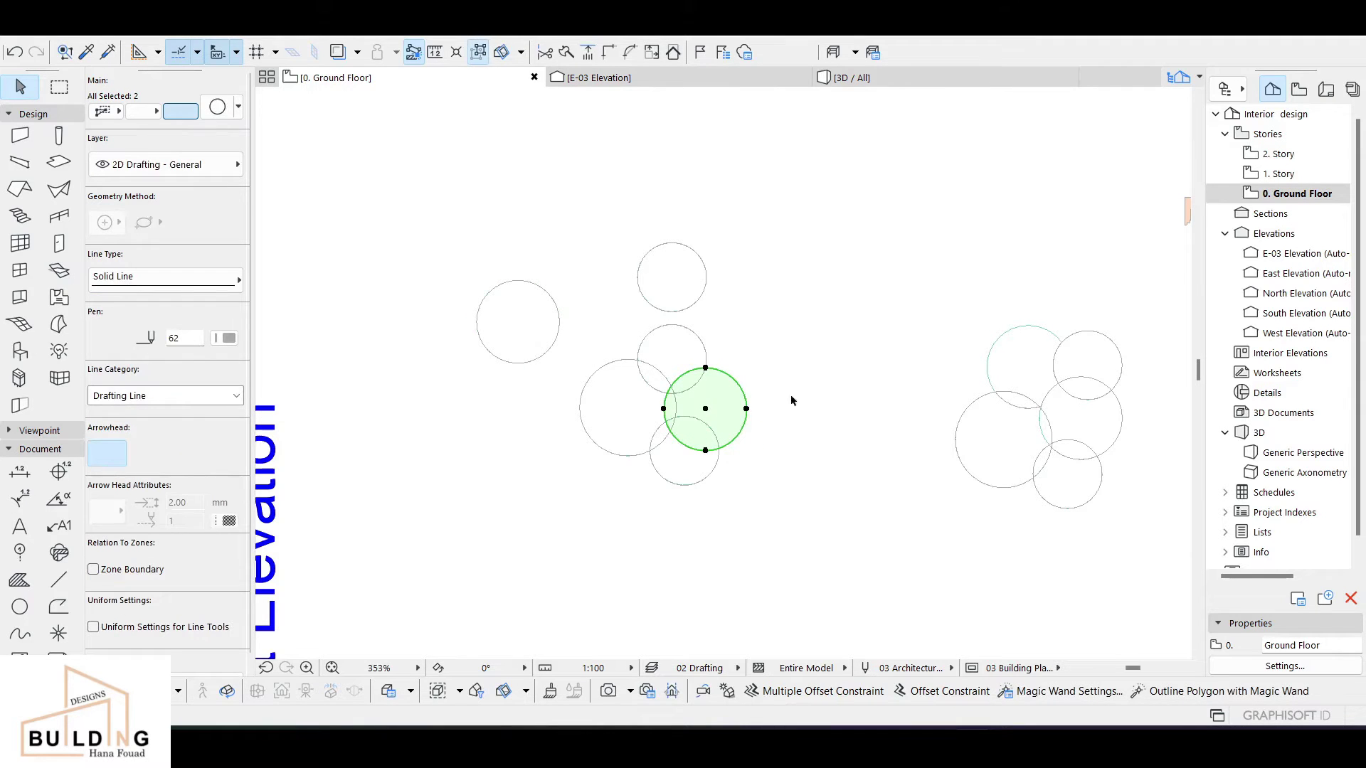
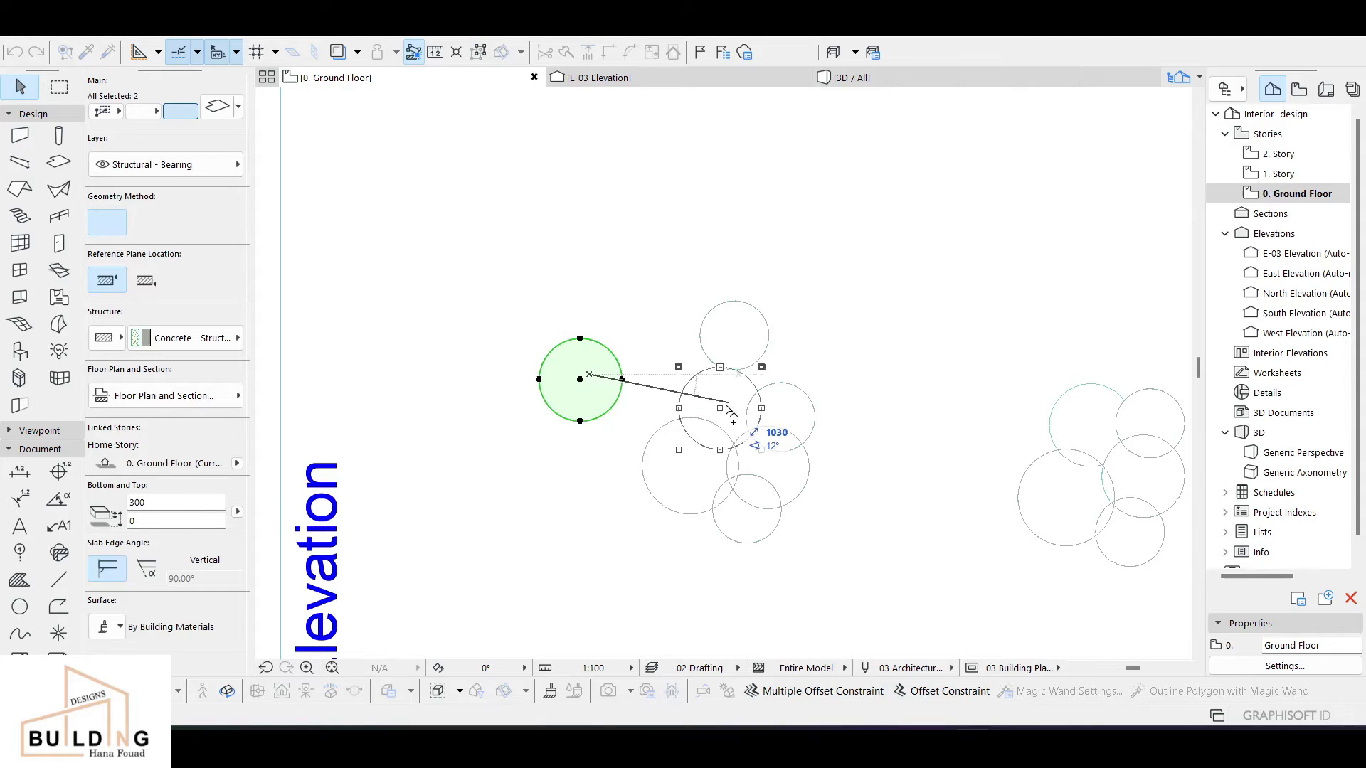
{"action": "left_click_drag", "start_coordinate": [729, 411], "coordinate": [728, 405]}
- Move the original 250-radius circle and slab away from the cluster, up and left of the separate 300-radius circle, and deselect them
{"action": "left_click", "coordinate": [766, 284]}
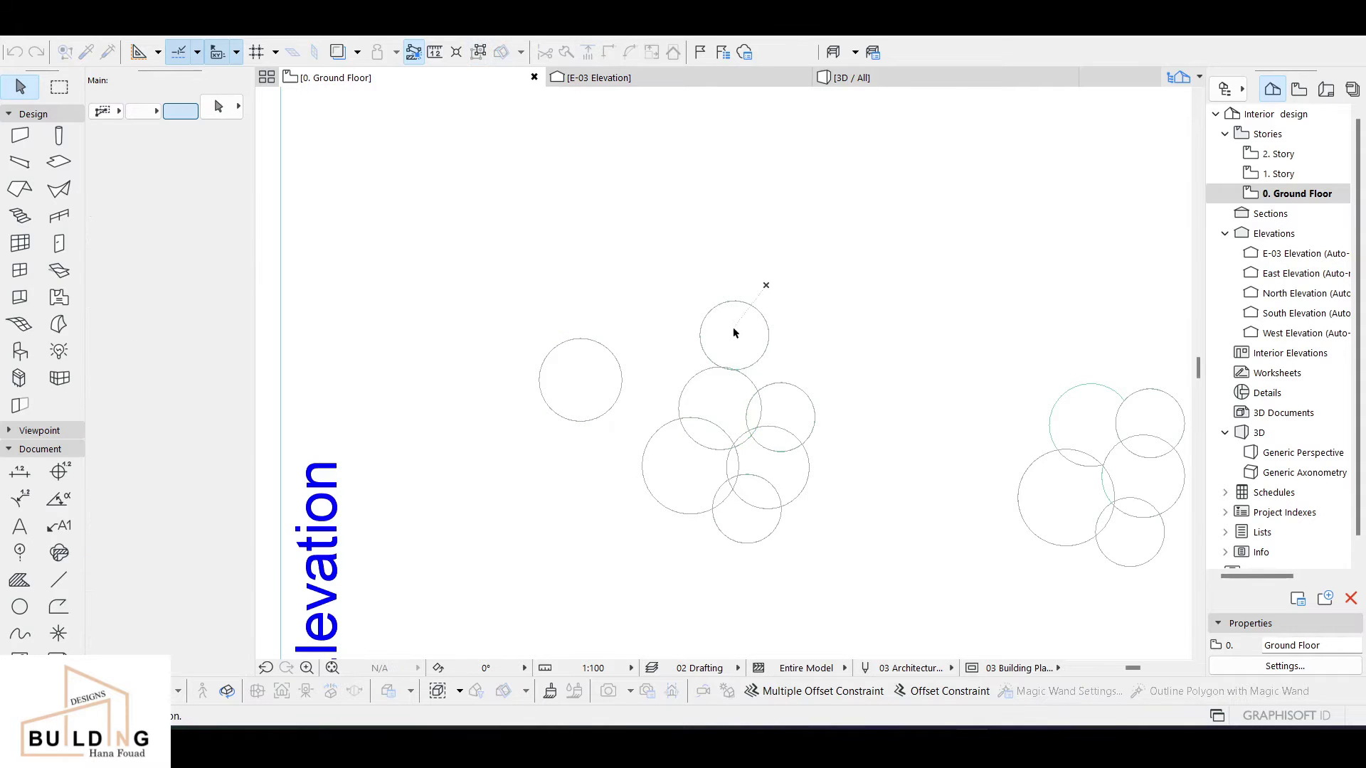
{"action": "left_click", "coordinate": [722, 310]}
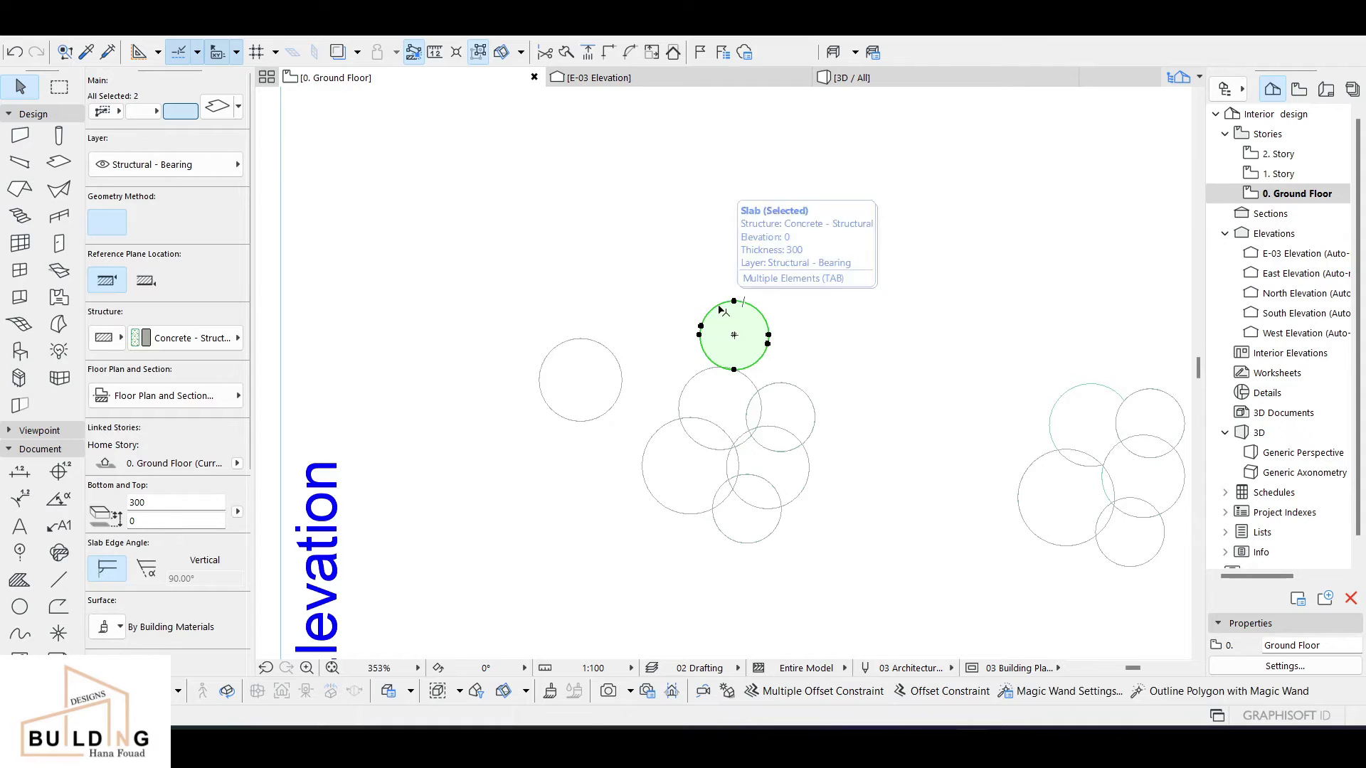
{"action": "left_click_drag", "start_coordinate": [734, 337], "coordinate": [537, 265]}
{"action": "left_click", "coordinate": [621, 406]}
- Select all circles and slabs of the overlapping five-circle cluster with a polygonal selection and set the slab thickness to 30
{"action": "scroll", "coordinate": [676, 451], "scroll_direction": "down", "scroll_amount": 2}
{"action": "middle_click_drag", "start_coordinate": [676, 451], "coordinate": [613, 363]}
{"action": "scroll", "coordinate": [665, 392], "scroll_direction": "up", "scroll_amount": 2}
{"action": "left_click", "coordinate": [724, 252]}
{"action": "left_click", "coordinate": [722, 462]}
{"action": "left_click", "coordinate": [530, 446]}
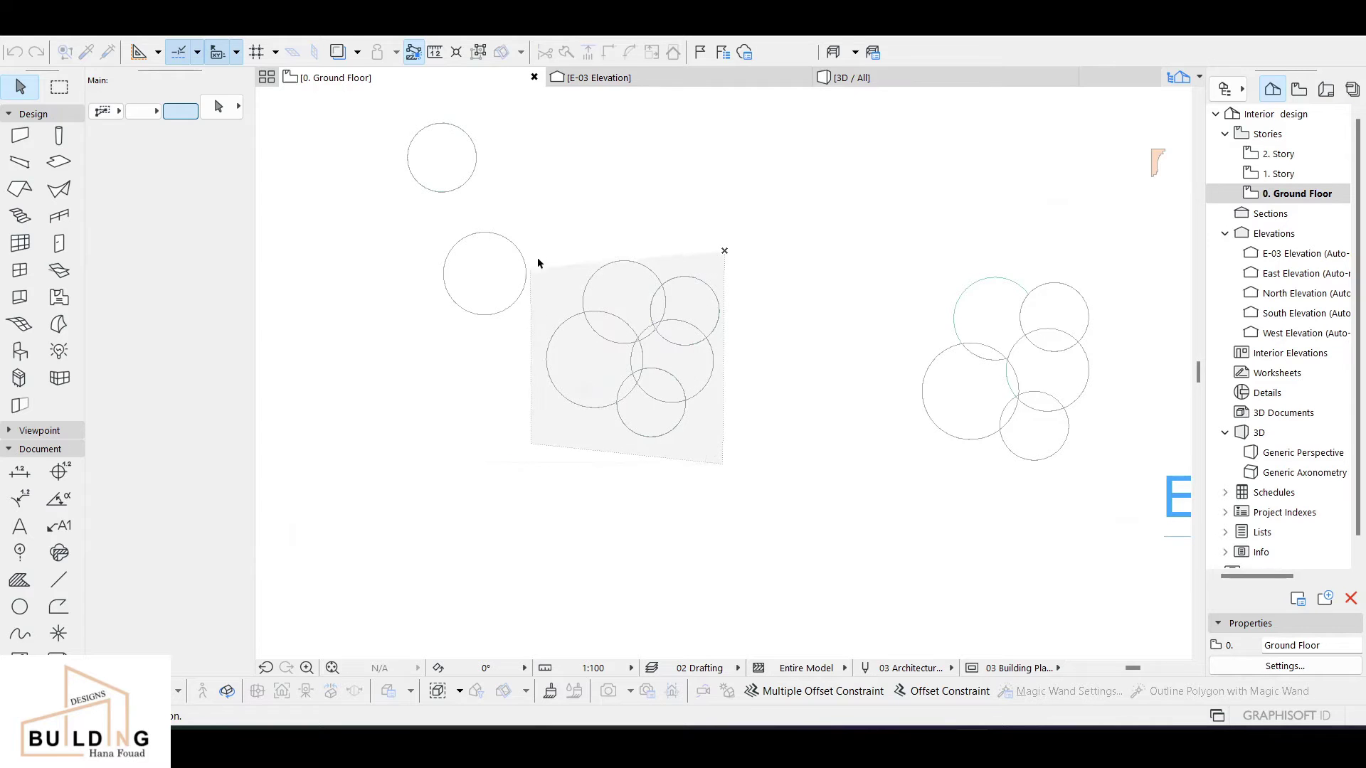
{"action": "double_click", "coordinate": [554, 244]}
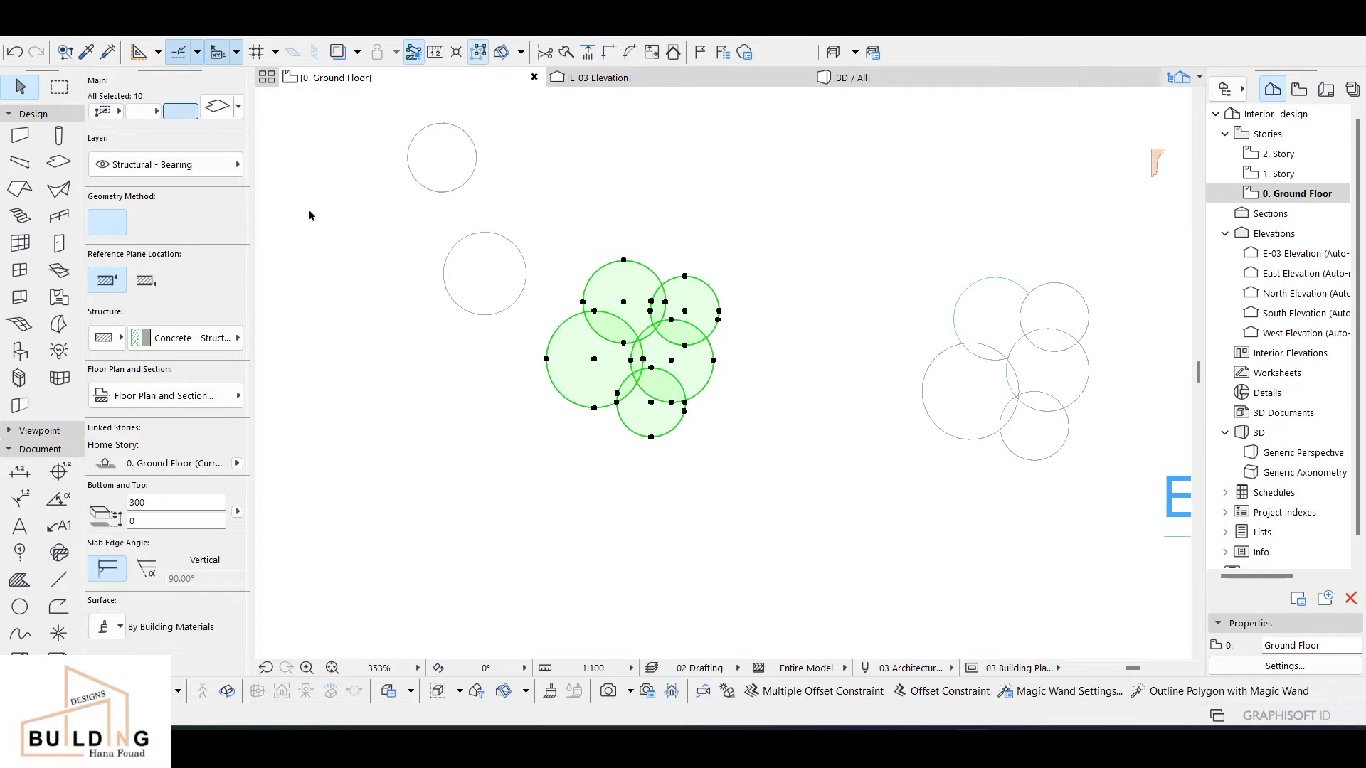
{"action": "left_click", "coordinate": [147, 503]}
{"action": "key", "text": "Return"}
- Override the top, edge and bottom surfaces of the selected slabs, setting the bottom surface to Metal - Iron
{"action": "middle_click_drag", "start_coordinate": [644, 359], "coordinate": [737, 382]}
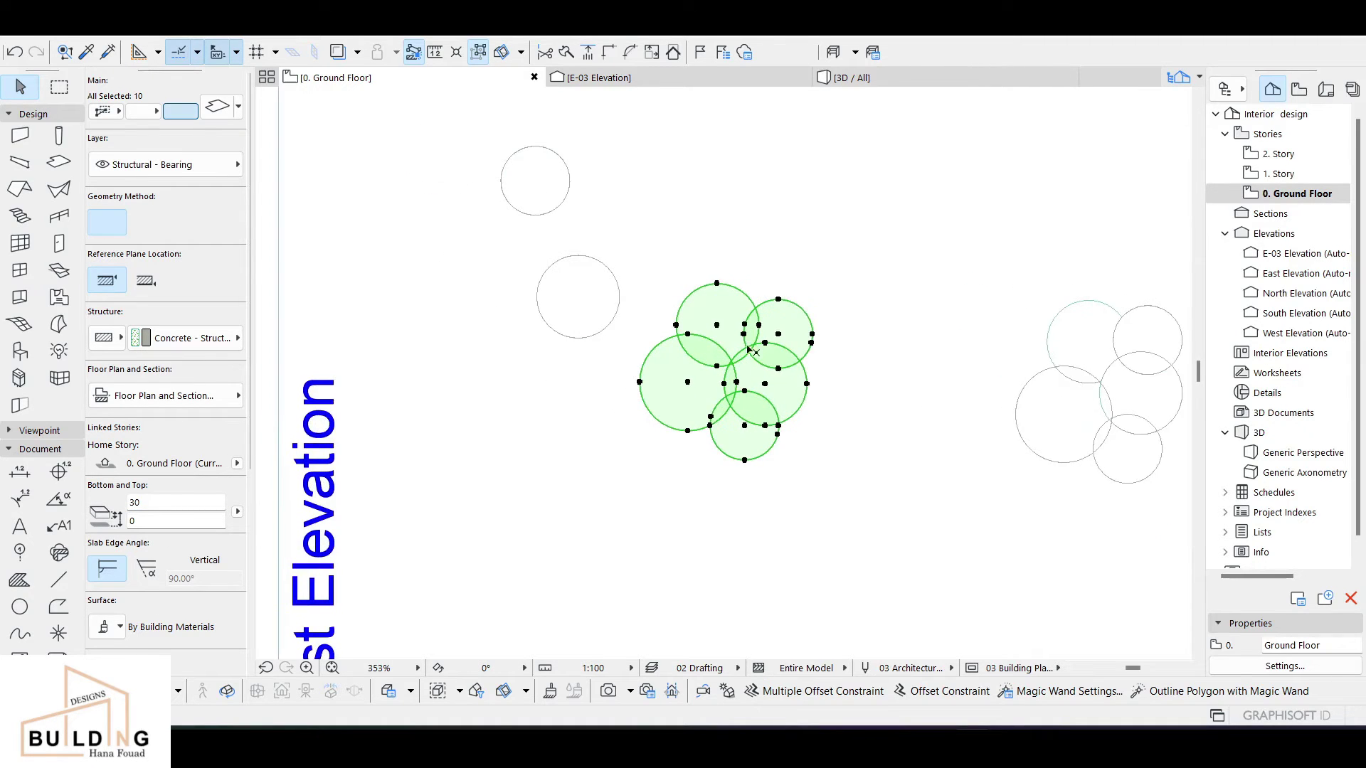
{"action": "scroll", "coordinate": [784, 370], "scroll_direction": "up", "scroll_amount": 3}
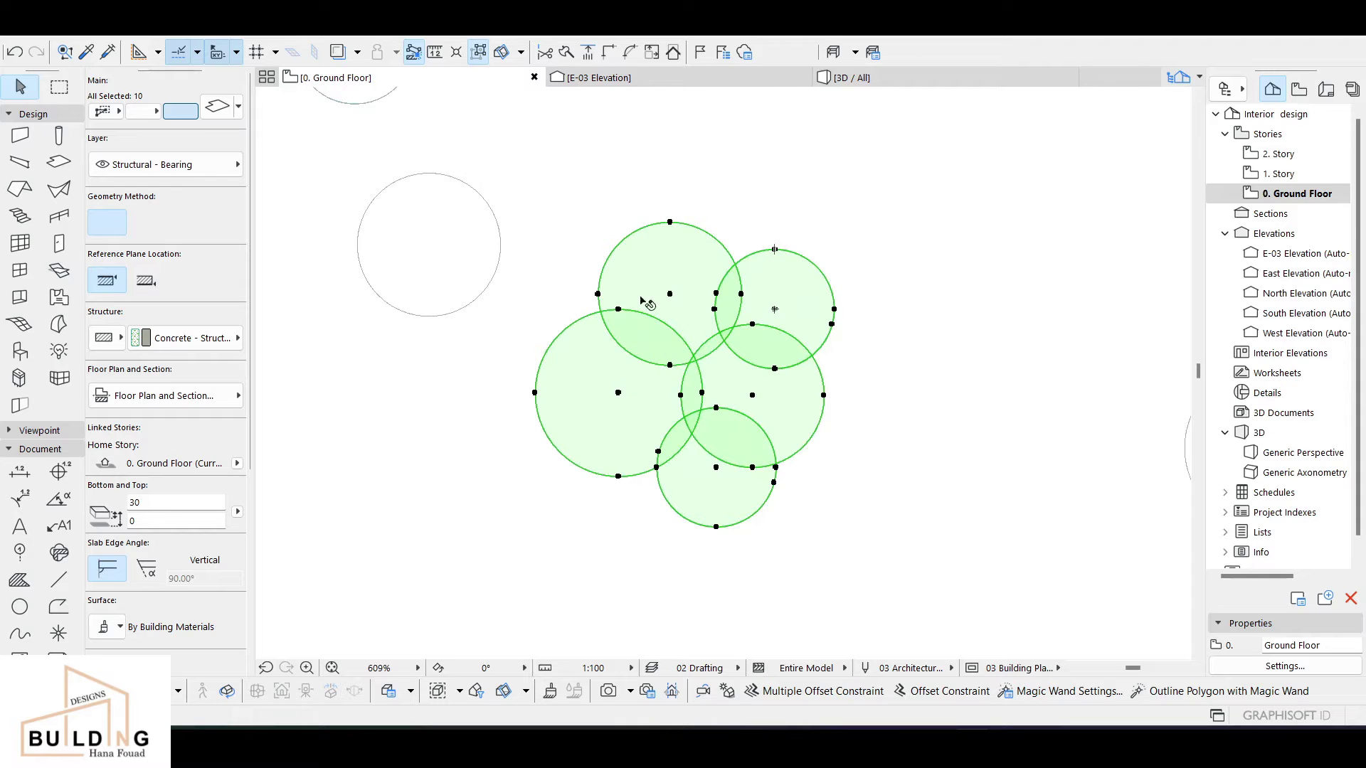
{"action": "left_click", "coordinate": [106, 627]}
{"action": "left_click", "coordinate": [106, 513]}
{"action": "left_click", "coordinate": [105, 538]}
{"action": "left_click", "coordinate": [105, 564]}
{"action": "left_click", "coordinate": [192, 564]}
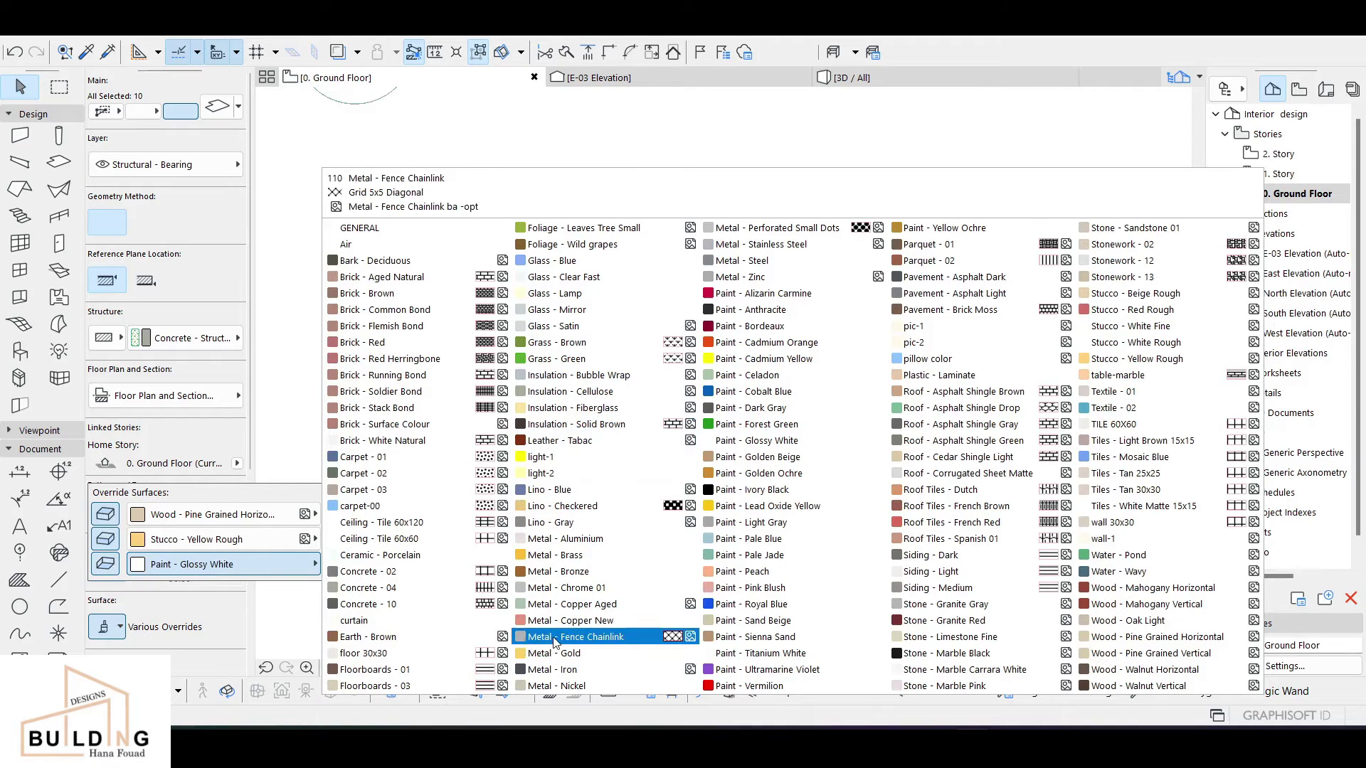
{"action": "left_click", "coordinate": [547, 676]}
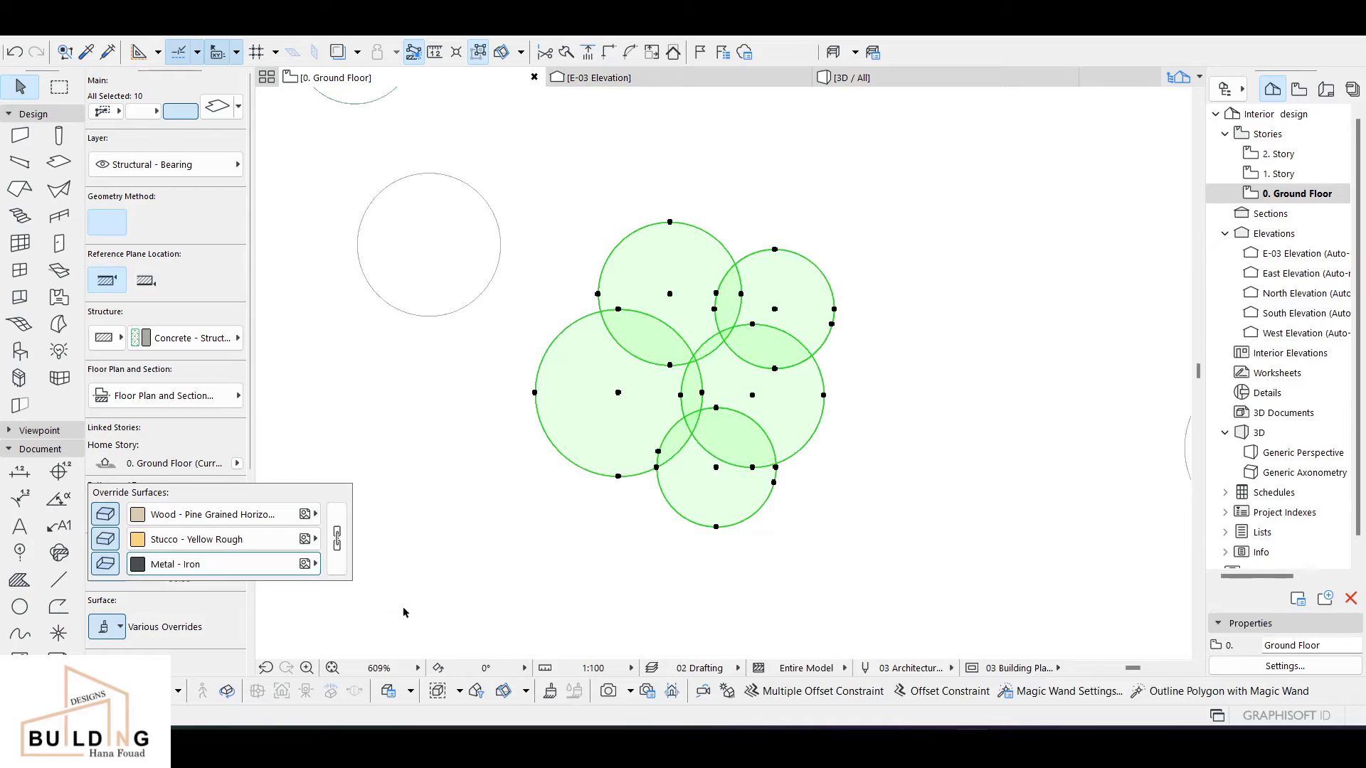
- Set the edge surface of the selected slabs to Paint - Lead Oxide Yellow, and deselect them
{"action": "left_click", "coordinate": [211, 542]}
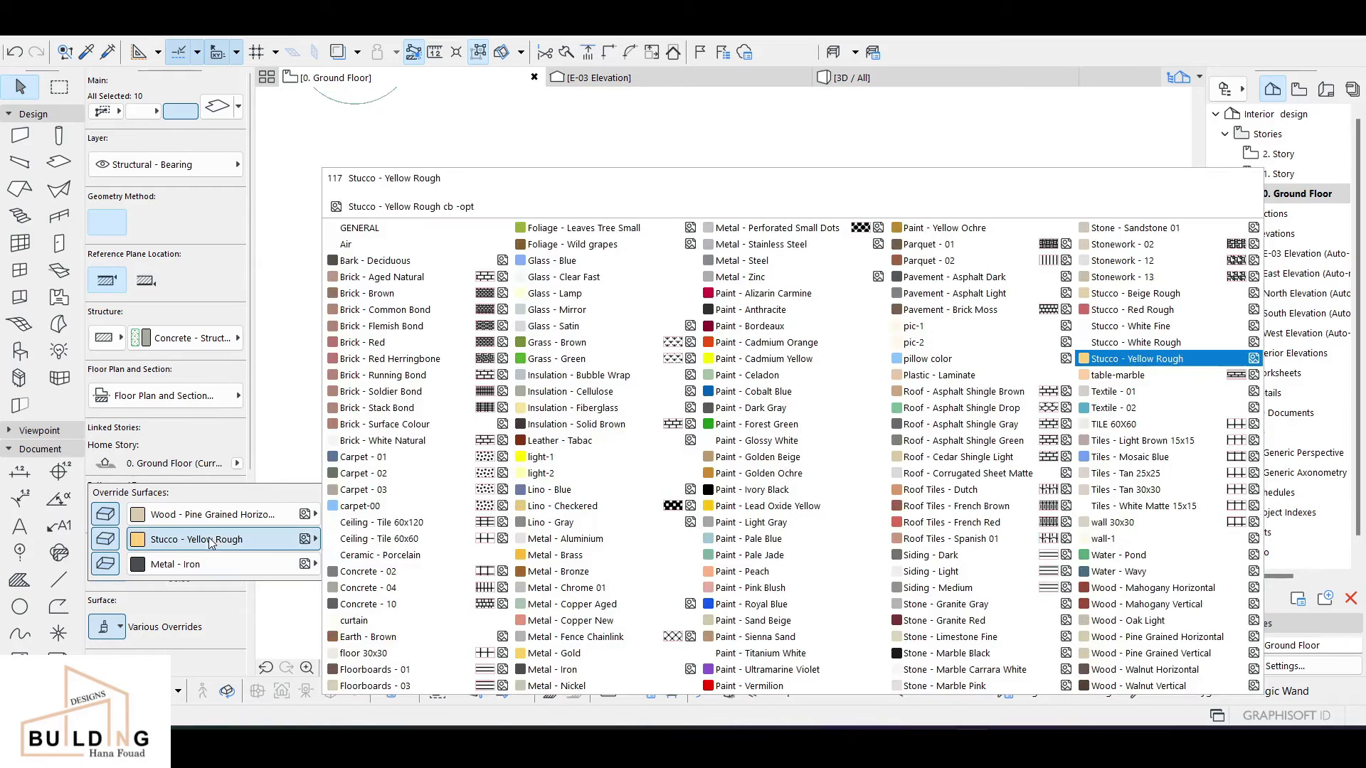
{"action": "left_click", "coordinate": [815, 512]}
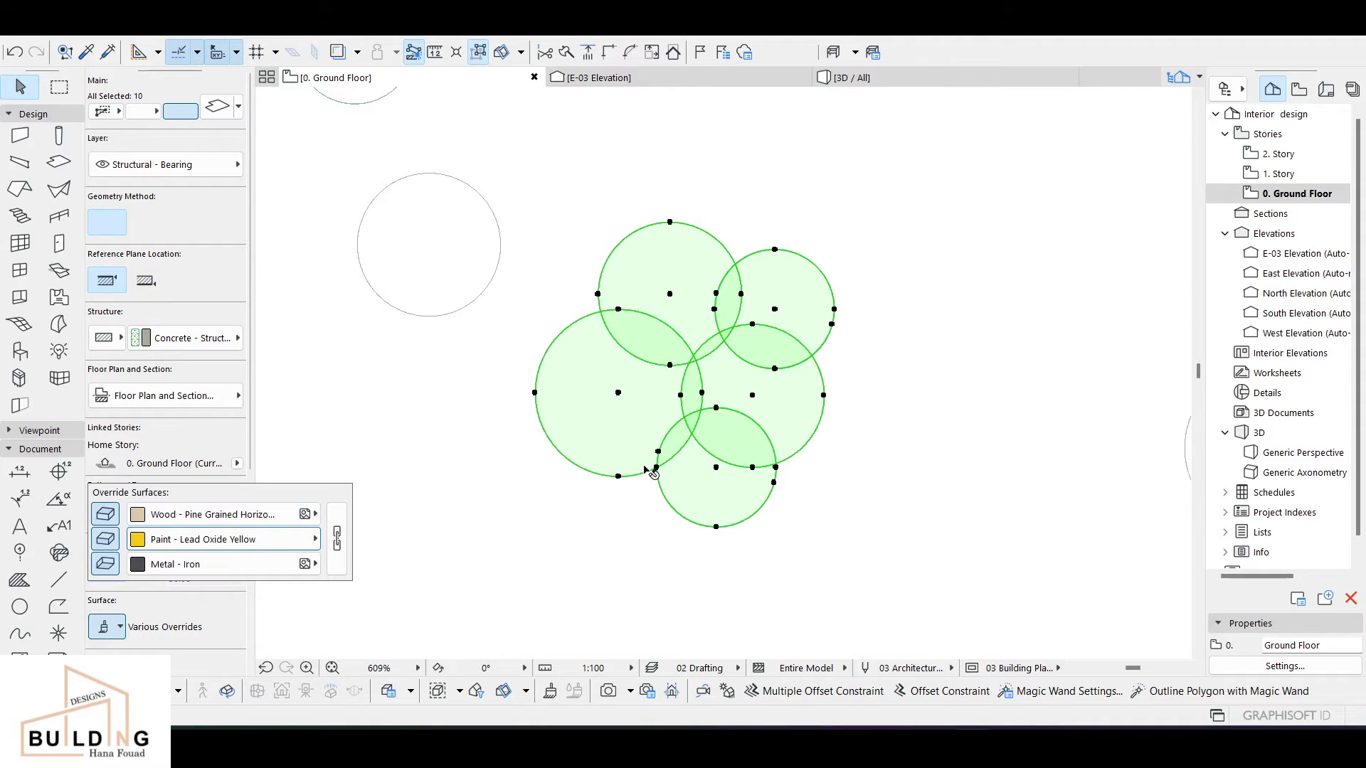
{"action": "key", "text": "Escape"}
{"action": "key", "text": "Escape"}
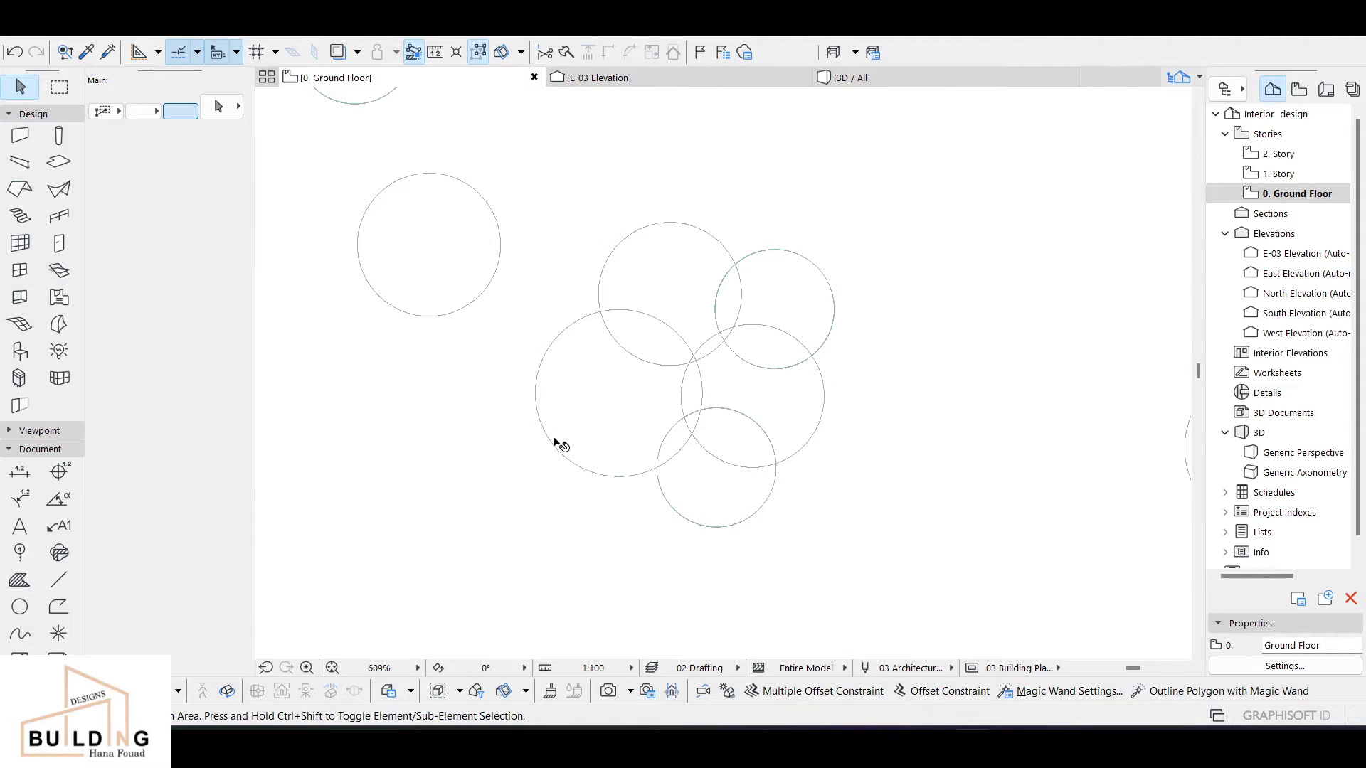
- Select the 350-radius slab and the two 250-radius slabs, and set their top surface to Glass - Mirror
{"action": "left_click", "coordinate": [560, 444]}
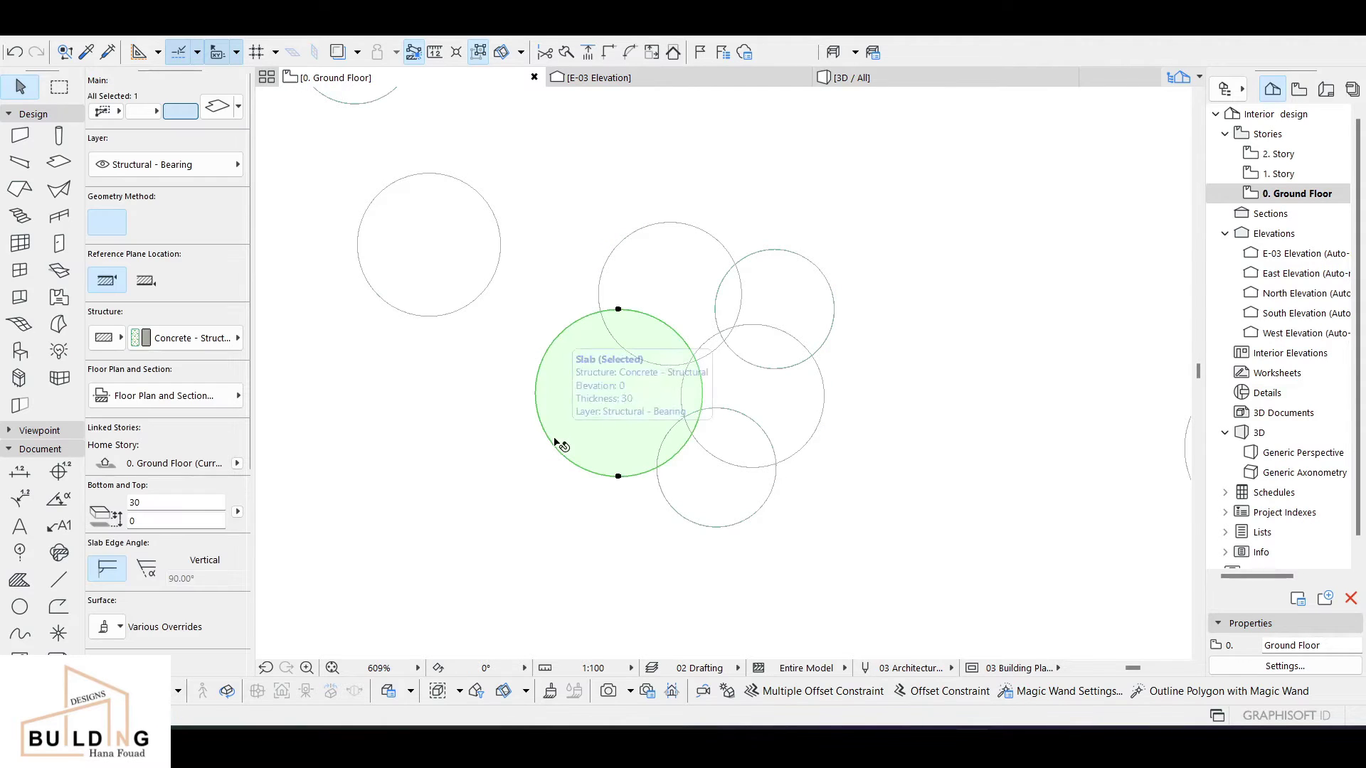
{"action": "left_click", "coordinate": [830, 321], "text": "shift"}
{"action": "left_click", "coordinate": [710, 491], "text": "shift"}
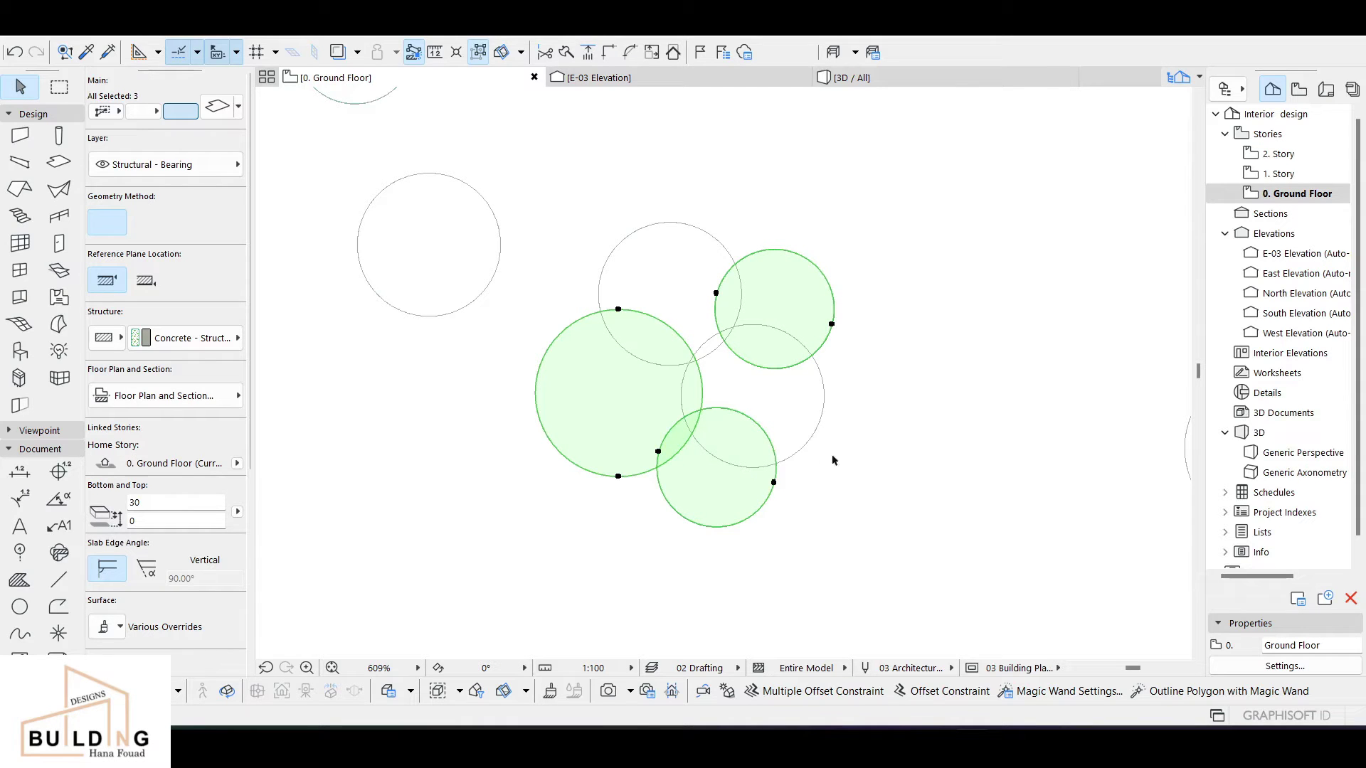
{"action": "left_click", "coordinate": [105, 626]}
{"action": "left_click", "coordinate": [182, 516]}
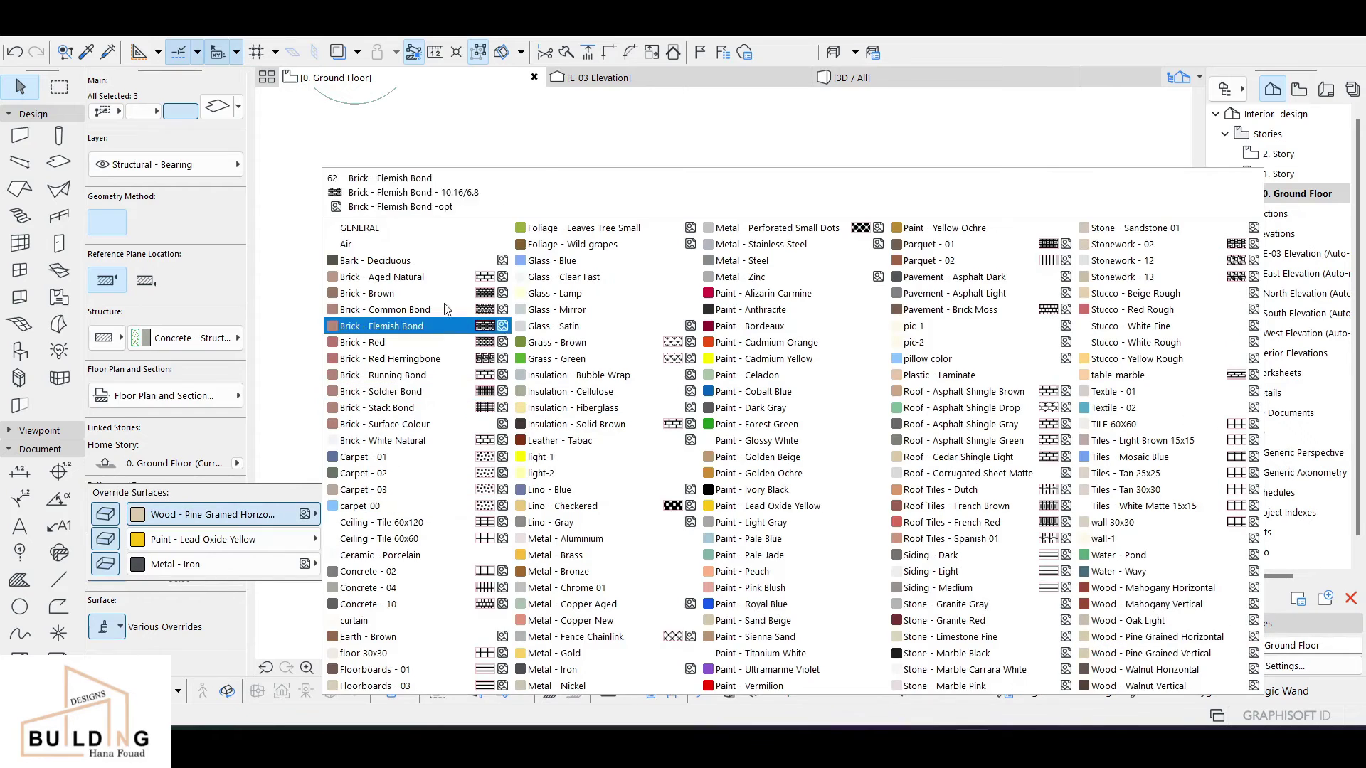
{"action": "left_click", "coordinate": [604, 314]}
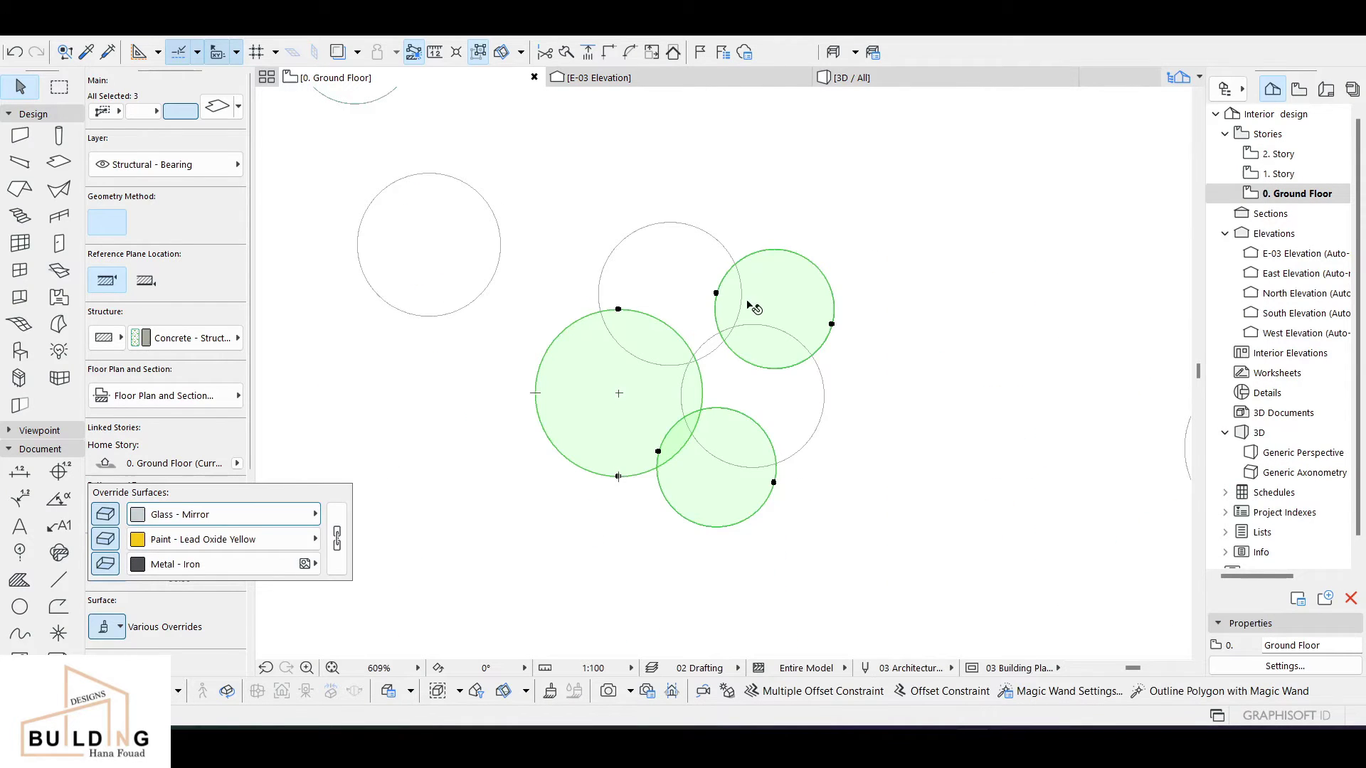
- Select both 300-radius slabs of the cluster and try to subtract the overlap with the 350-radius circle from the upper one
{"action": "left_click", "coordinate": [754, 308]}
{"action": "left_click", "coordinate": [693, 293]}
{"action": "left_click", "coordinate": [769, 406], "text": "shift"}
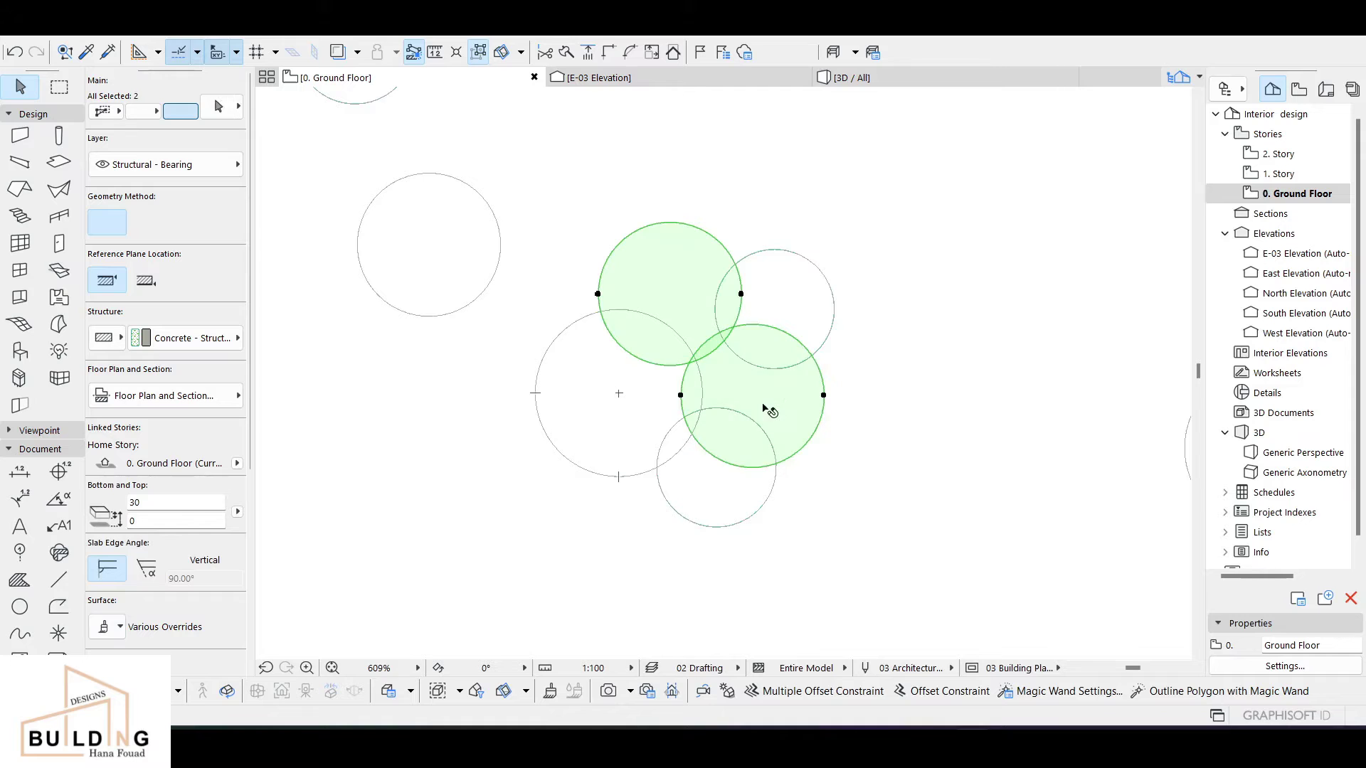
{"action": "left_click", "coordinate": [108, 627]}
{"action": "left_click", "coordinate": [597, 294]}
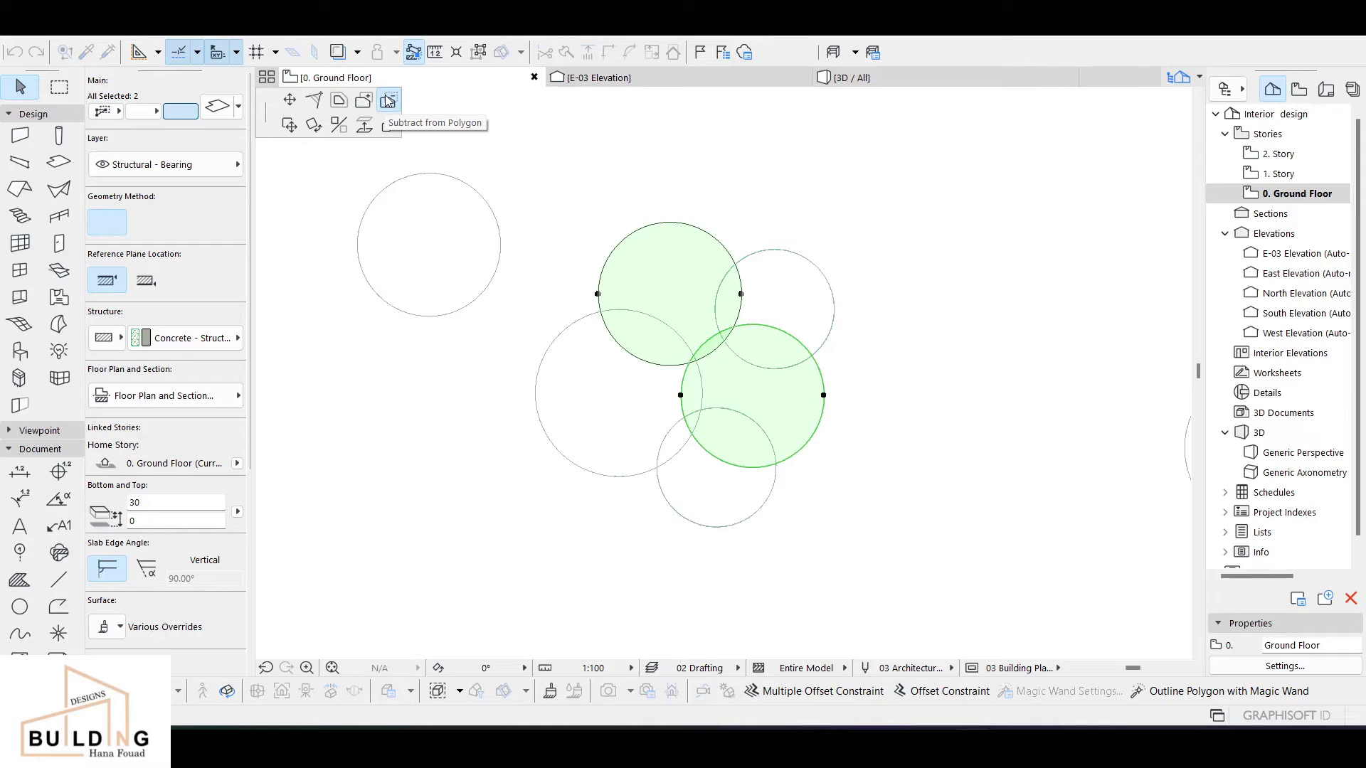
{"action": "key", "text": "space"}
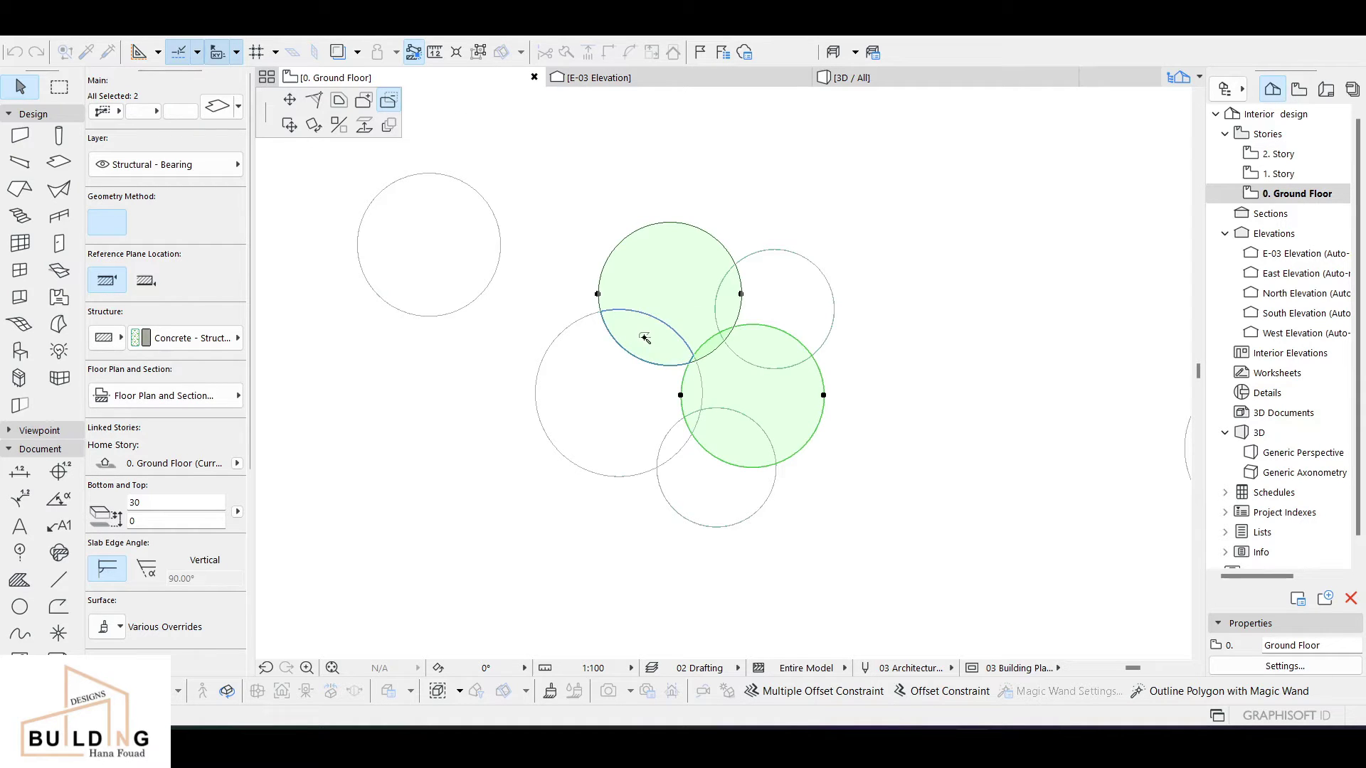
{"action": "left_click", "coordinate": [644, 338]}
{"action": "left_click", "coordinate": [706, 293]}
{"action": "key", "text": "Escape"}
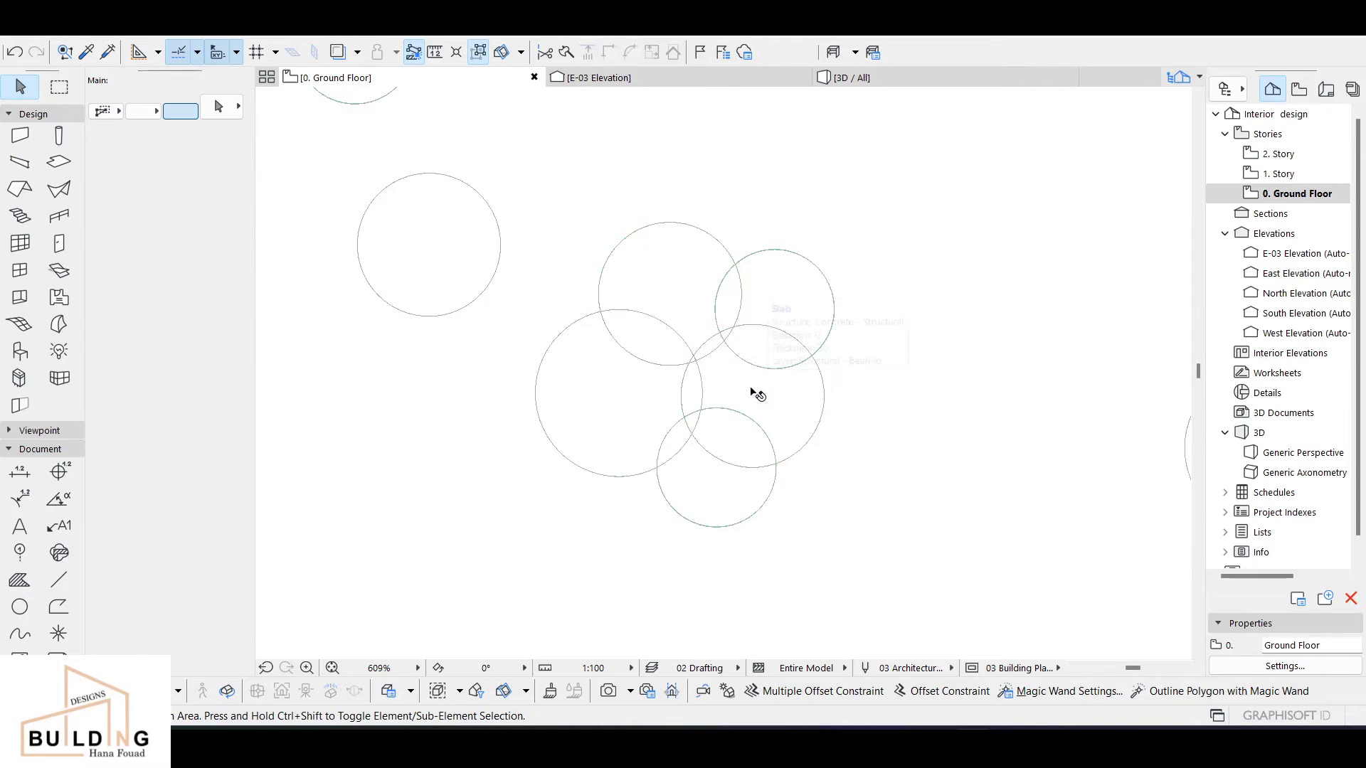
- Subtract the overlap with the 350-radius circle from the cluster's upper 300-radius slab, tracing it with the Magic Wand, and check the cut corner
{"action": "left_click", "coordinate": [700, 290]}
{"action": "left_click", "coordinate": [598, 294]}
{"action": "key", "text": "space"}
{"action": "left_click", "coordinate": [645, 336]}
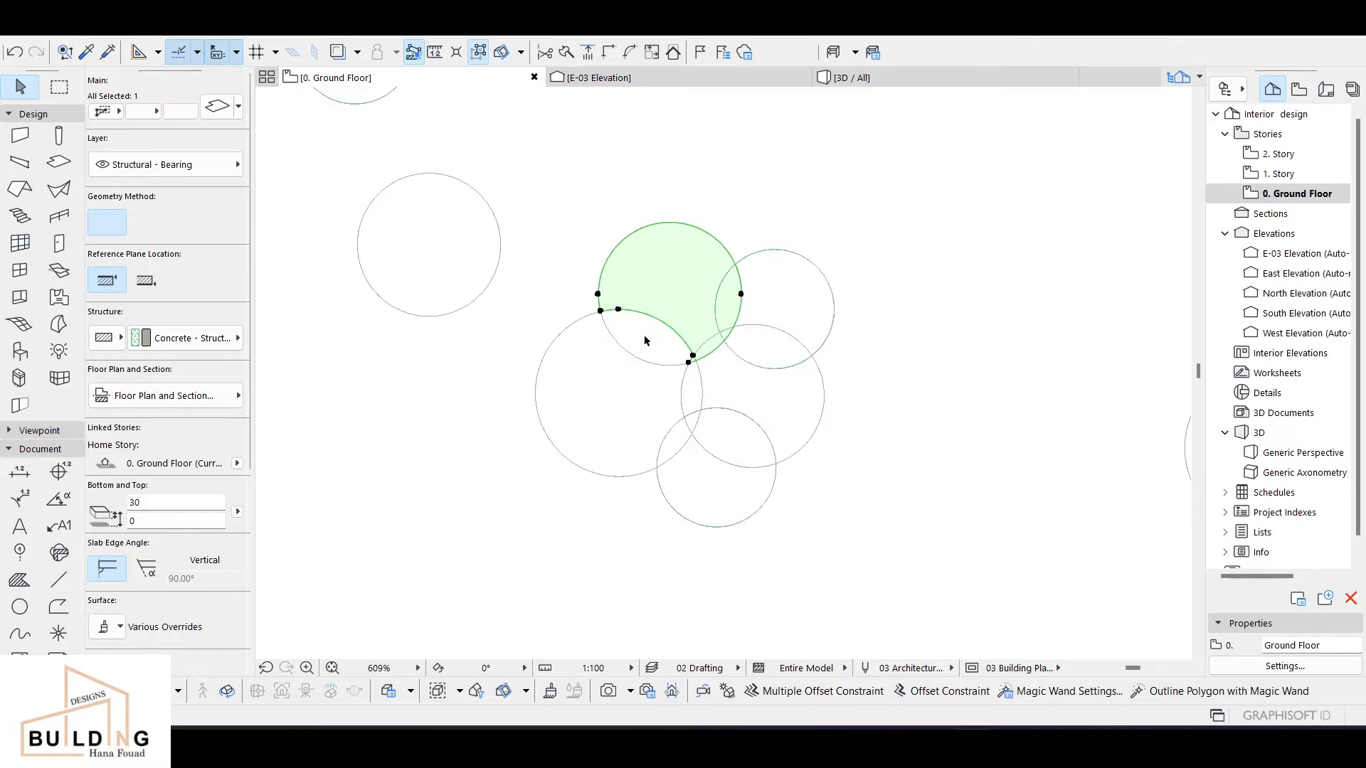
{"action": "scroll", "coordinate": [703, 362], "scroll_direction": "up", "scroll_amount": 5}
{"action": "scroll", "coordinate": [704, 363], "scroll_direction": "up", "scroll_amount": 2}
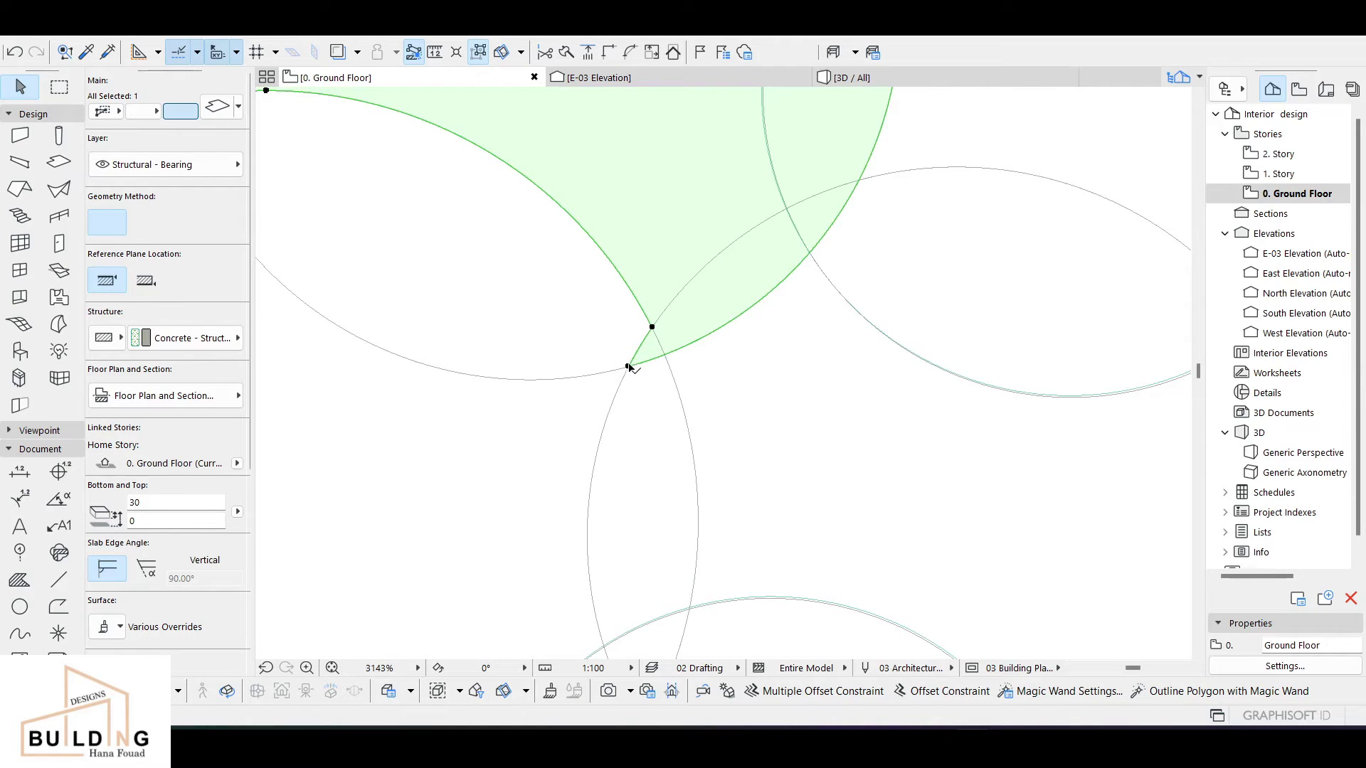
{"action": "scroll", "coordinate": [653, 353], "scroll_direction": "down", "scroll_amount": 3}
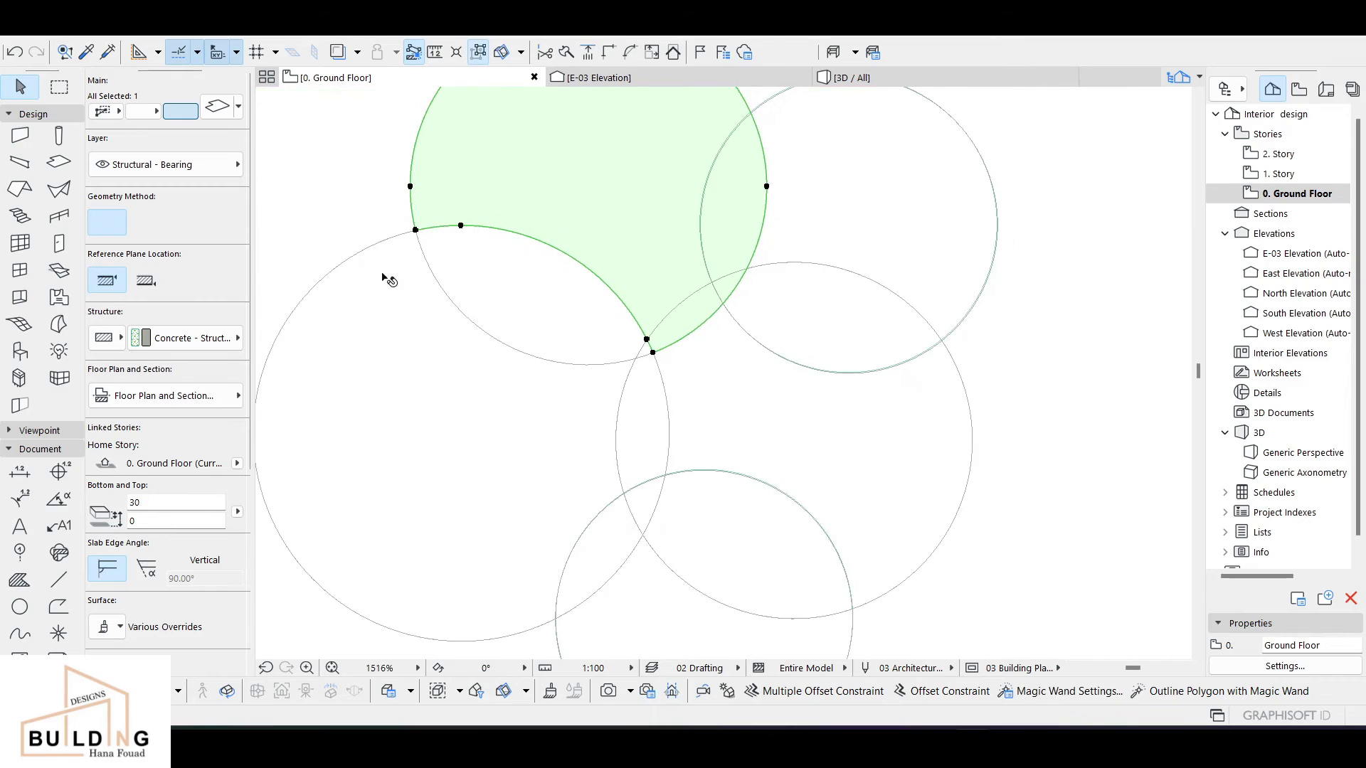
{"action": "scroll", "coordinate": [524, 479], "scroll_direction": "down", "scroll_amount": 2}
- Try to subtract the overlap with the lower 300-radius circle from the upper 250-radius slab, and undo it
{"action": "left_click", "coordinate": [756, 392]}
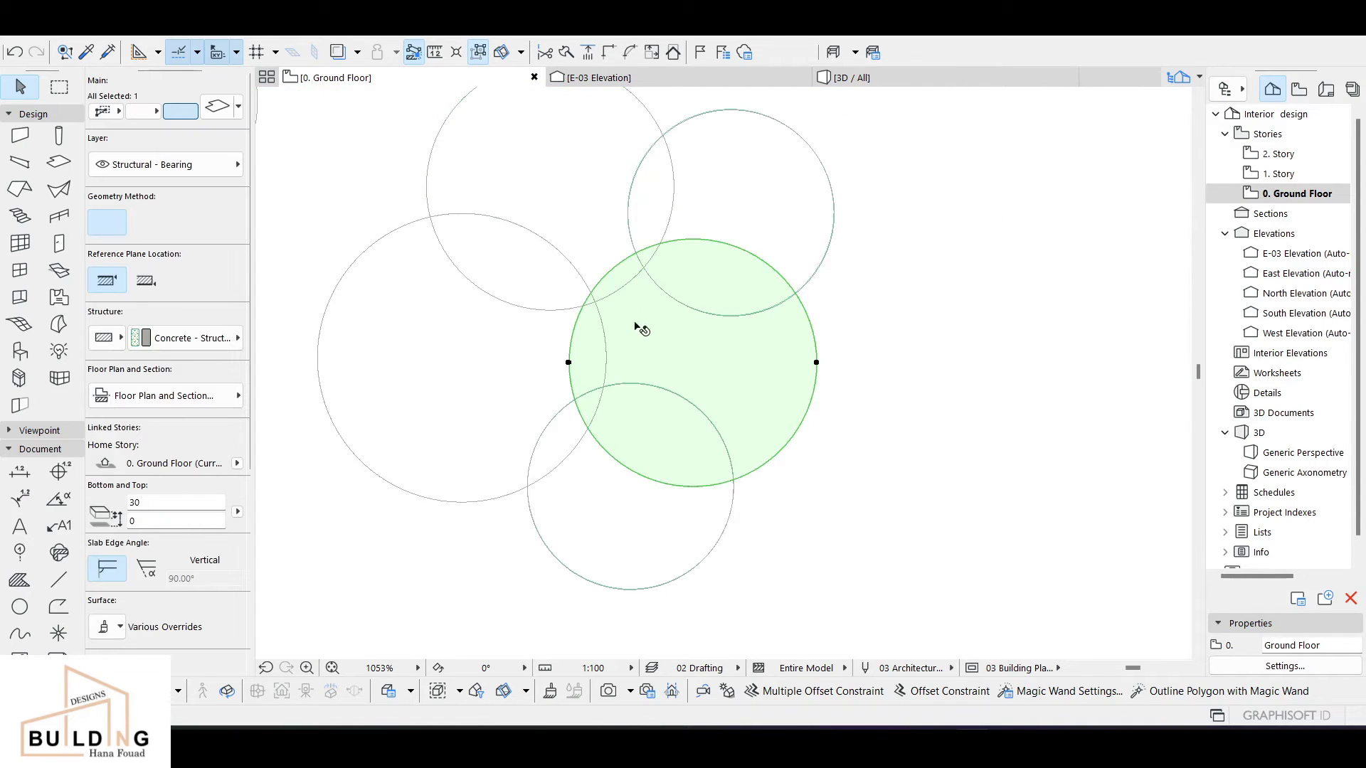
{"action": "left_click", "coordinate": [802, 205]}
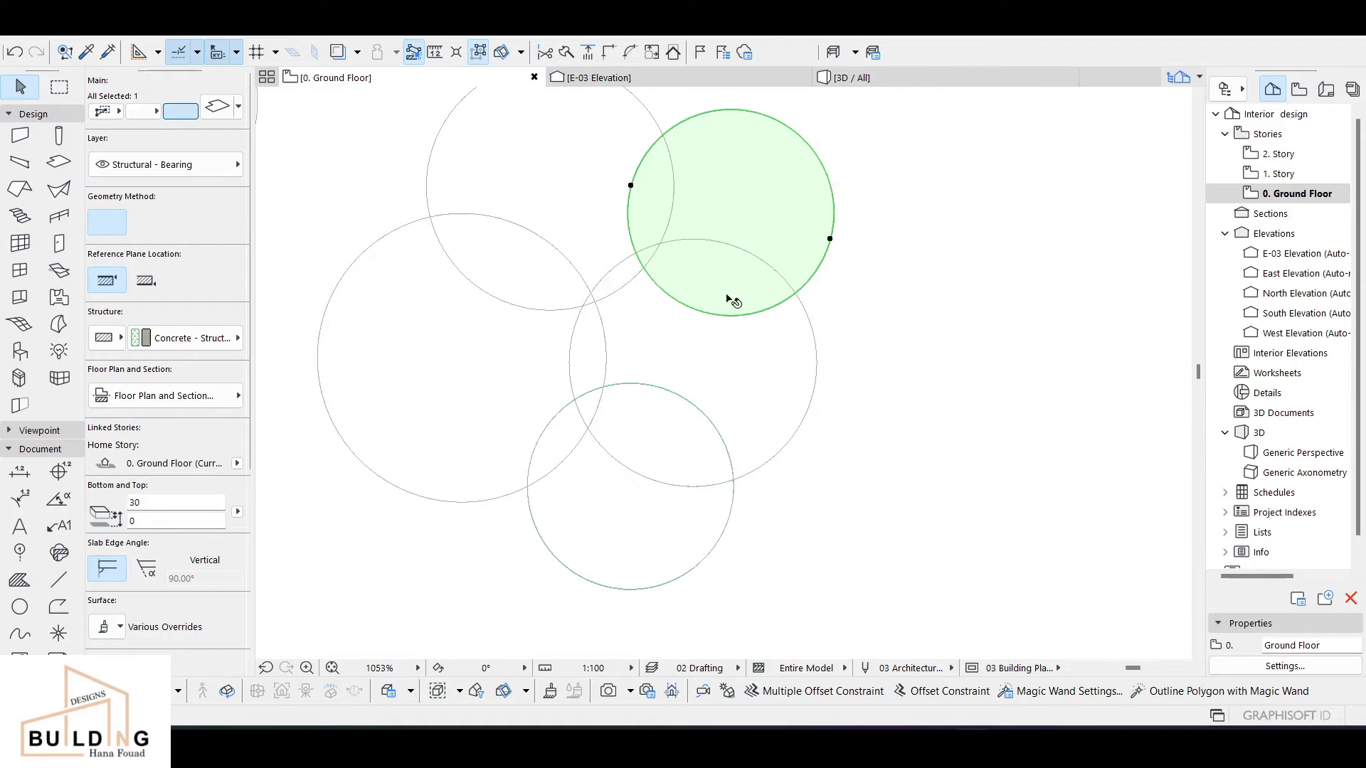
{"action": "left_click", "coordinate": [631, 187]}
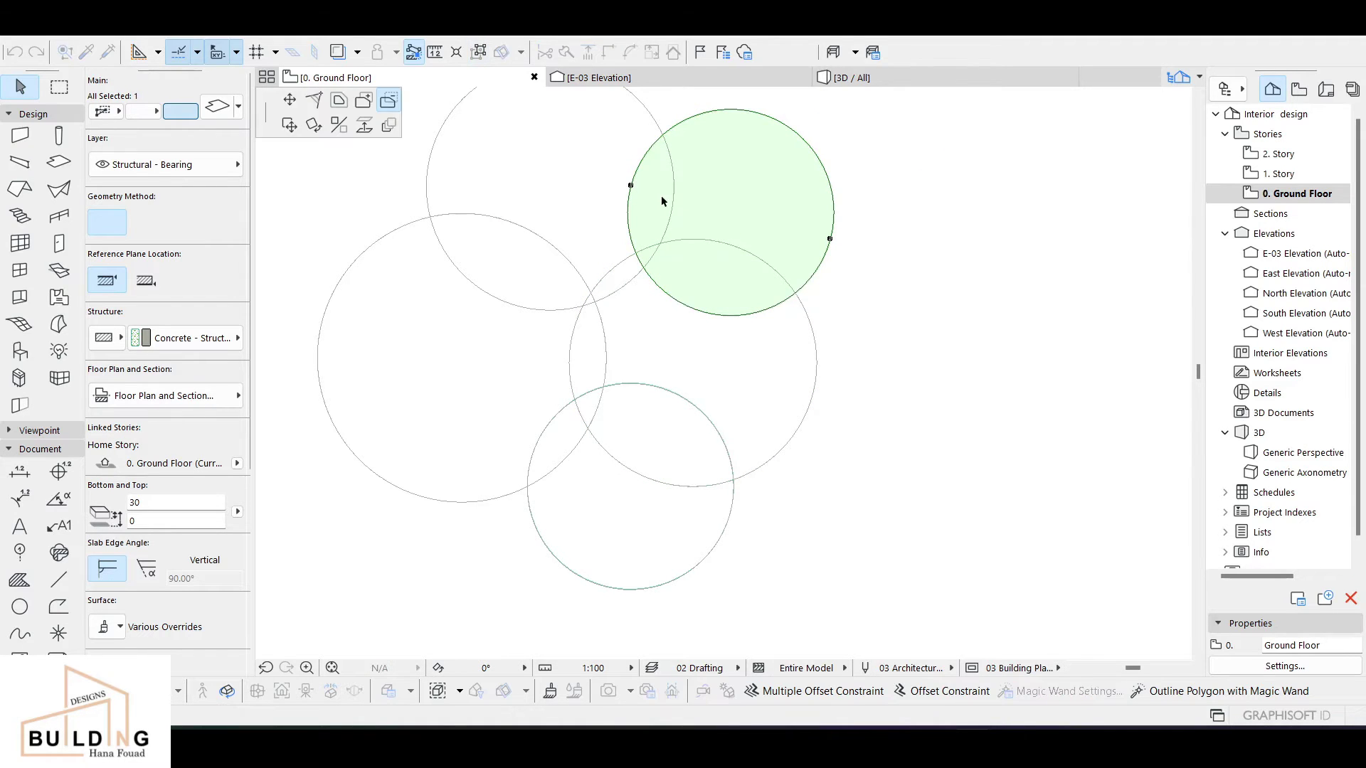
{"action": "left_click", "coordinate": [716, 281]}
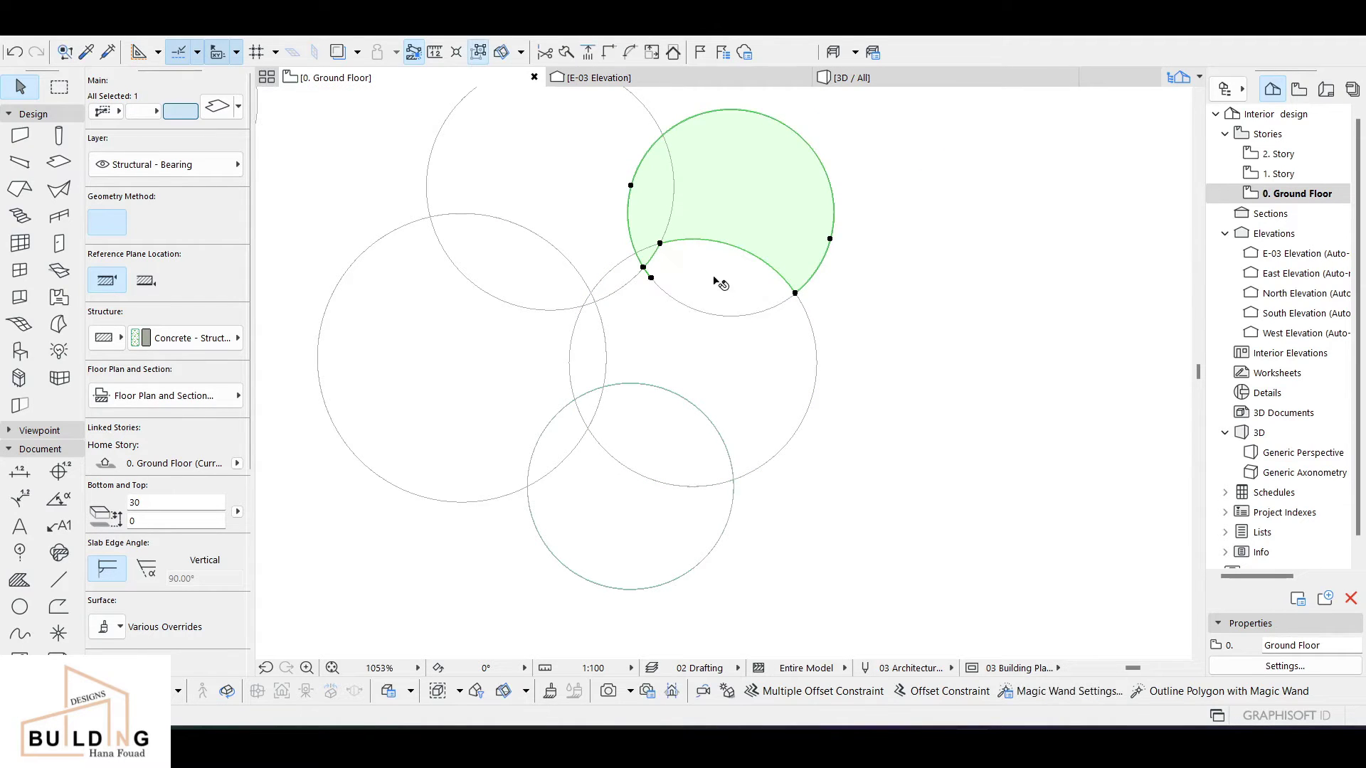
{"action": "key", "text": "ctrl+z"}
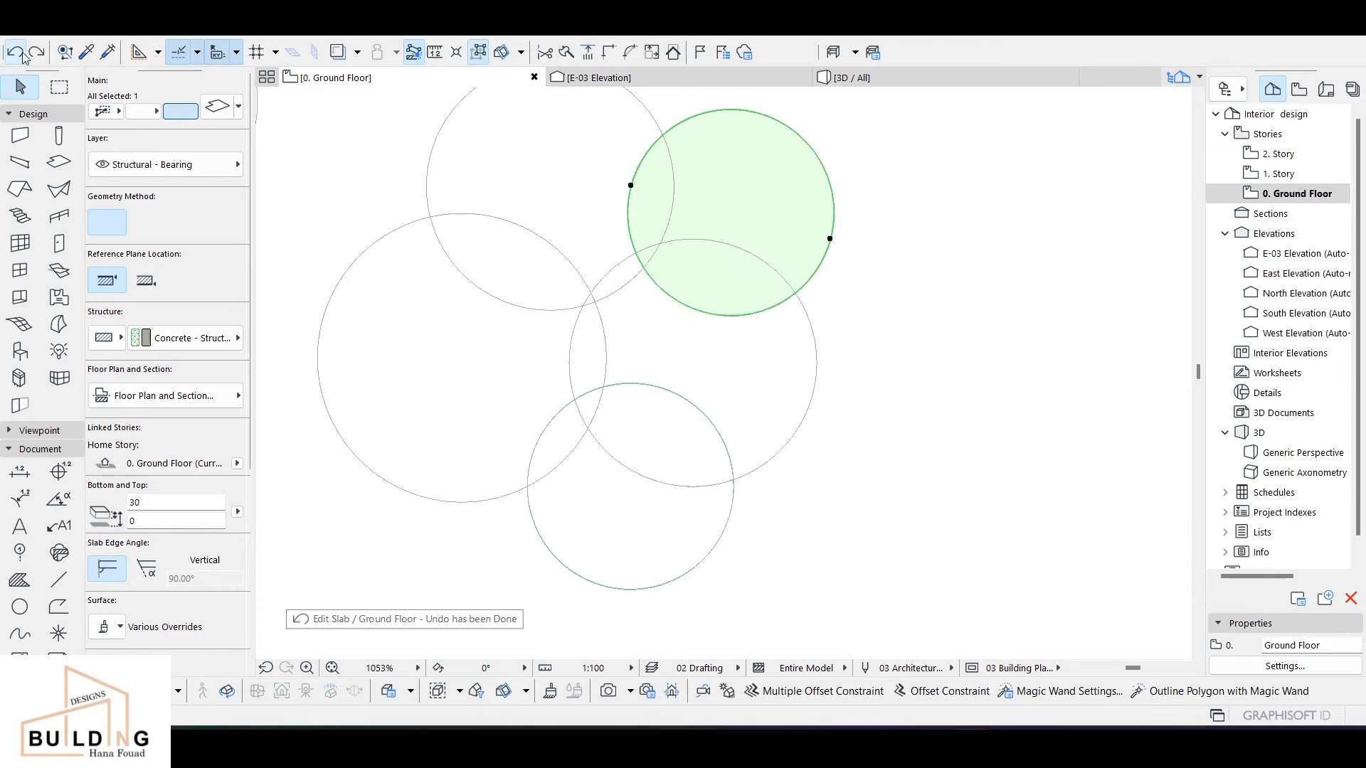
- Subtract the overlap with the upper 250-radius circle from the cluster's lower 300-radius slab, check the cut corner, and clear the selection
{"action": "left_click", "coordinate": [783, 422]}
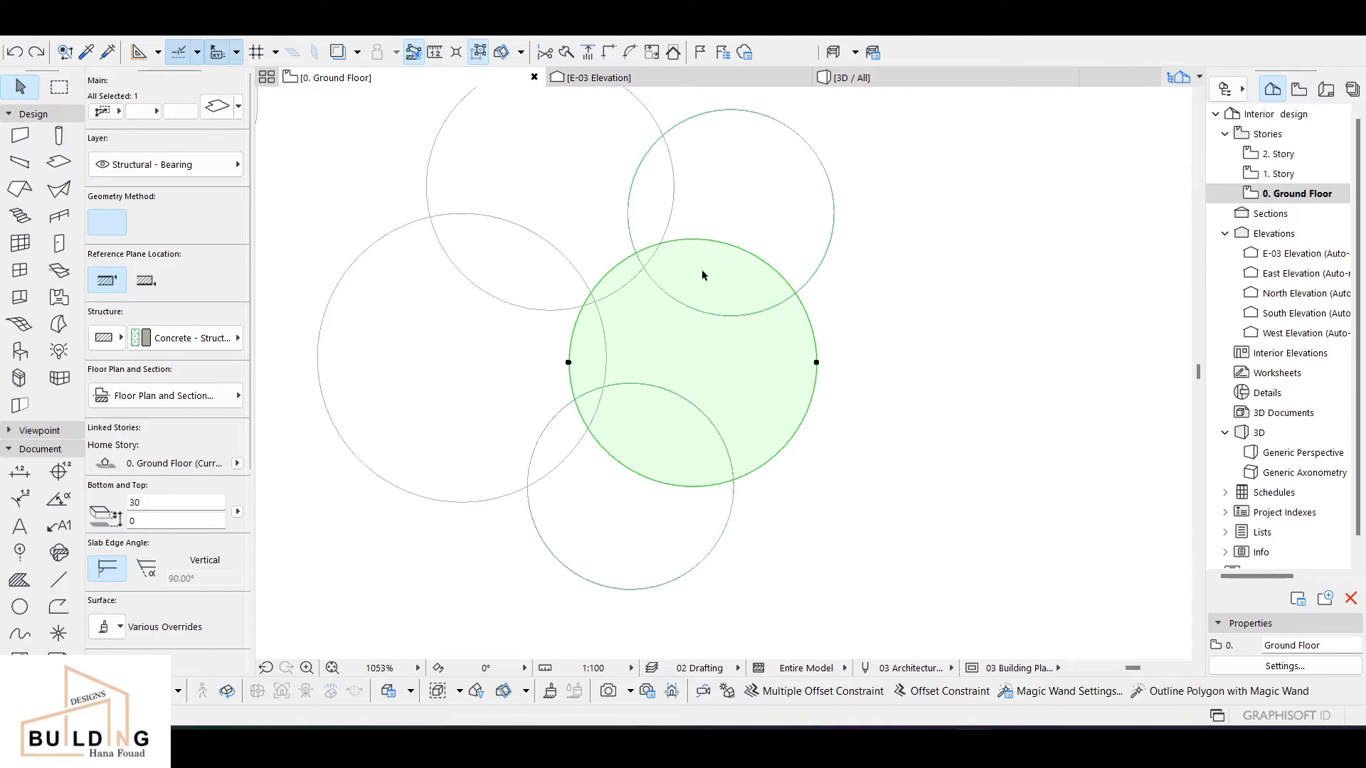
{"action": "left_click", "coordinate": [692, 318]}
{"action": "key", "text": "space"}
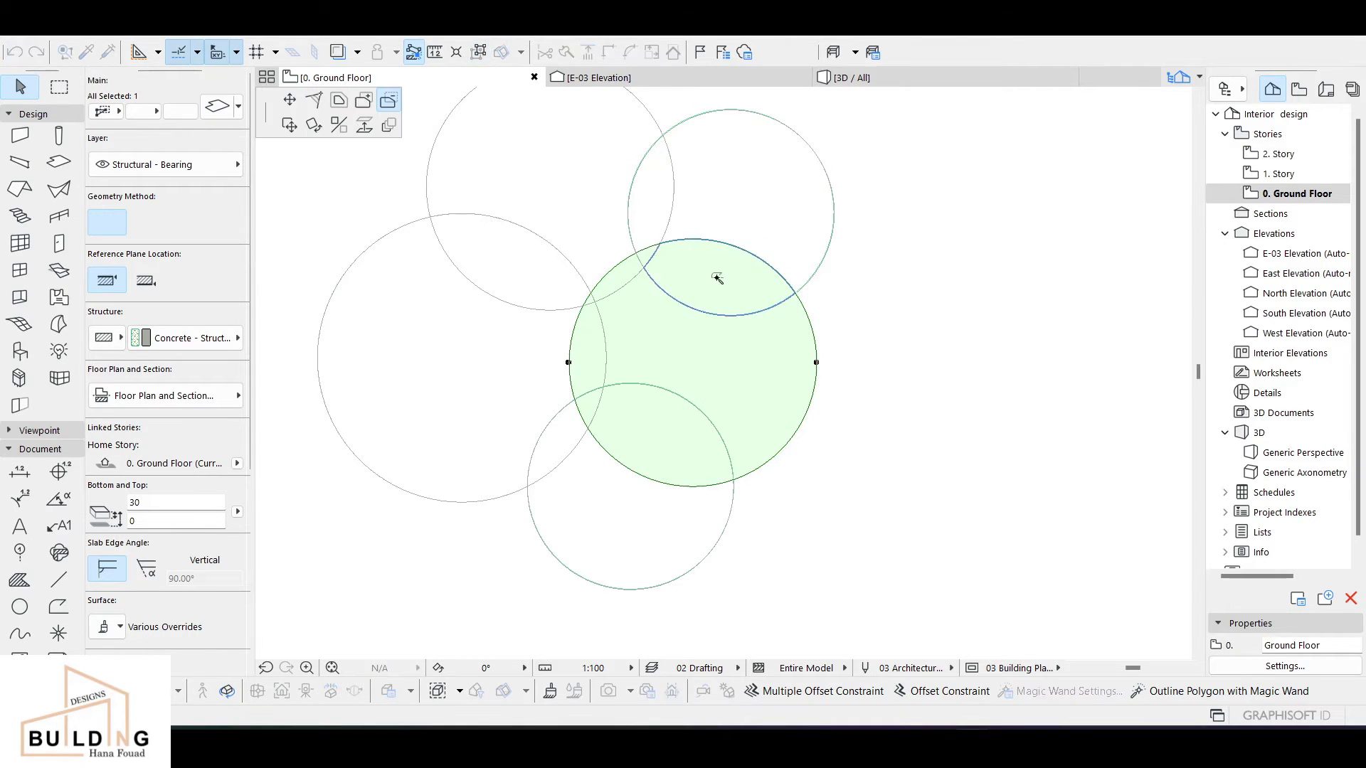
{"action": "left_click", "coordinate": [728, 280]}
{"action": "scroll", "coordinate": [656, 257], "scroll_direction": "up", "scroll_amount": 5}
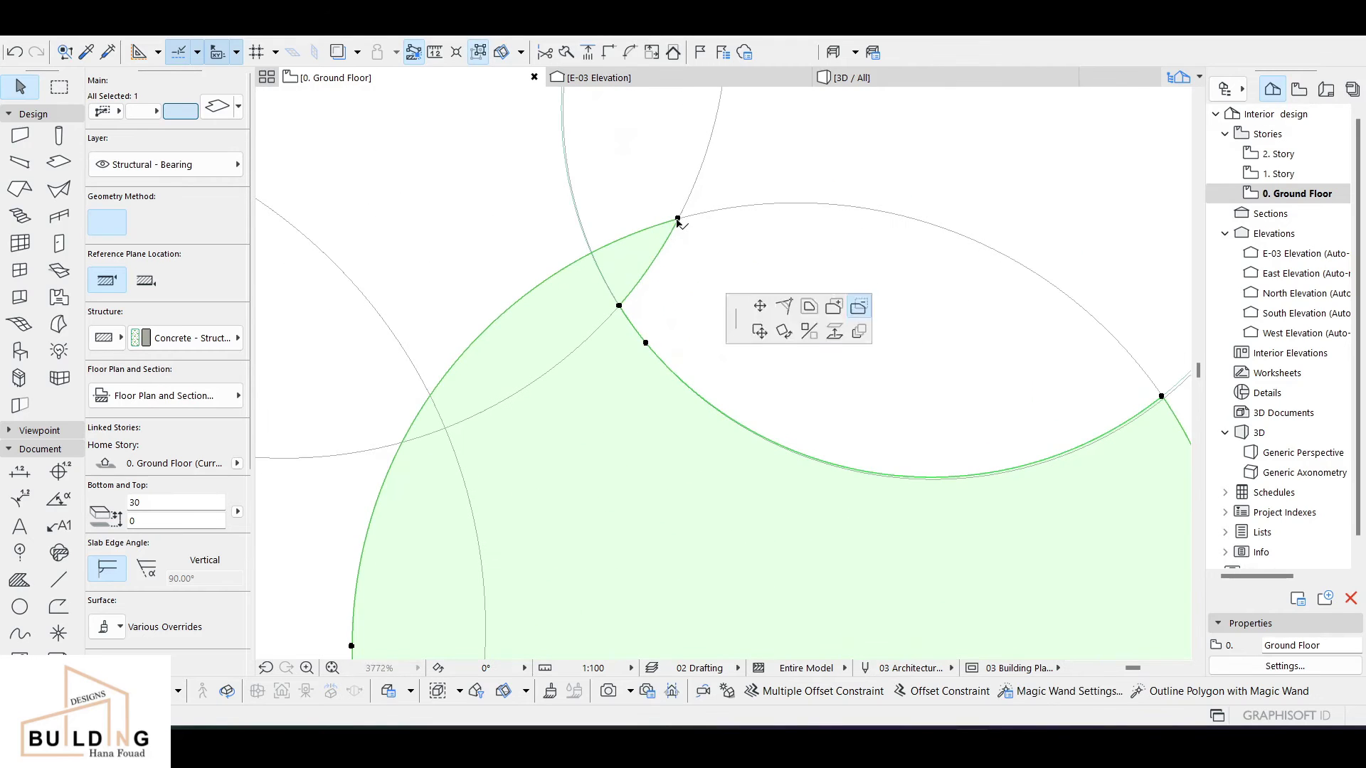
{"action": "scroll", "coordinate": [658, 299], "scroll_direction": "down", "scroll_amount": 4}
{"action": "middle_click_drag", "start_coordinate": [735, 404], "coordinate": [770, 313]}
{"action": "left_click", "coordinate": [667, 497]}
{"action": "key", "text": "Escape"}
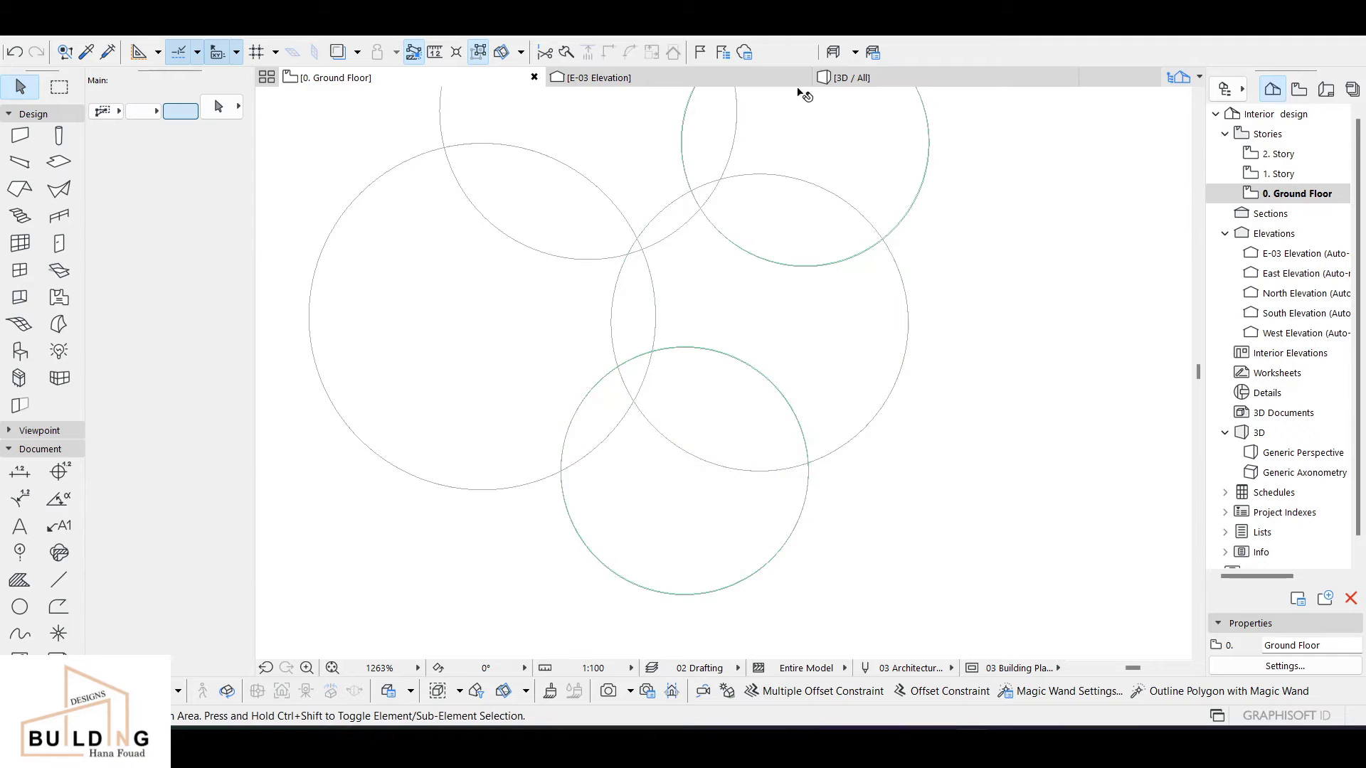
- Switch to the 3D view and examine the surfaces and overlaps of the round panel cluster
{"action": "left_click", "coordinate": [910, 78]}
{"action": "scroll", "coordinate": [809, 310], "scroll_direction": "up", "scroll_amount": 10}
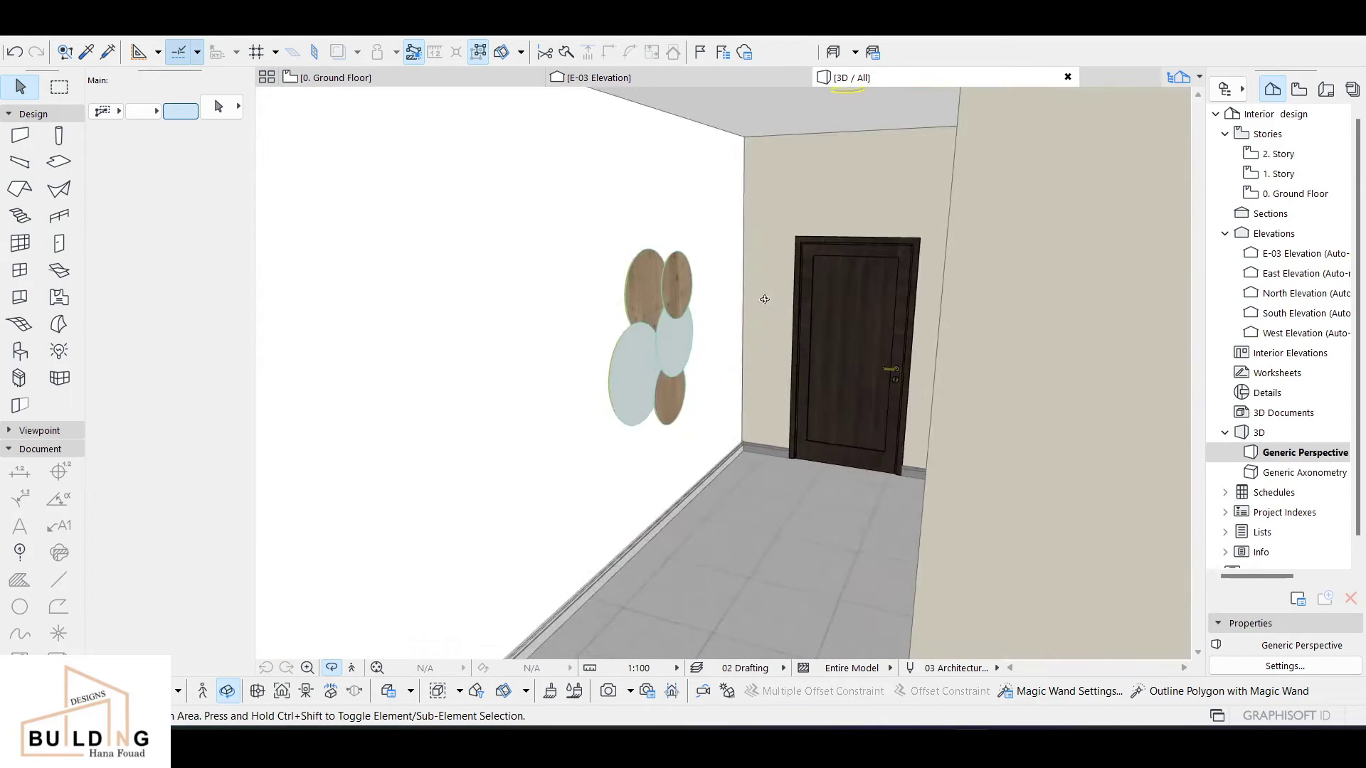
{"action": "scroll", "coordinate": [844, 111], "scroll_direction": "up", "scroll_amount": 8}
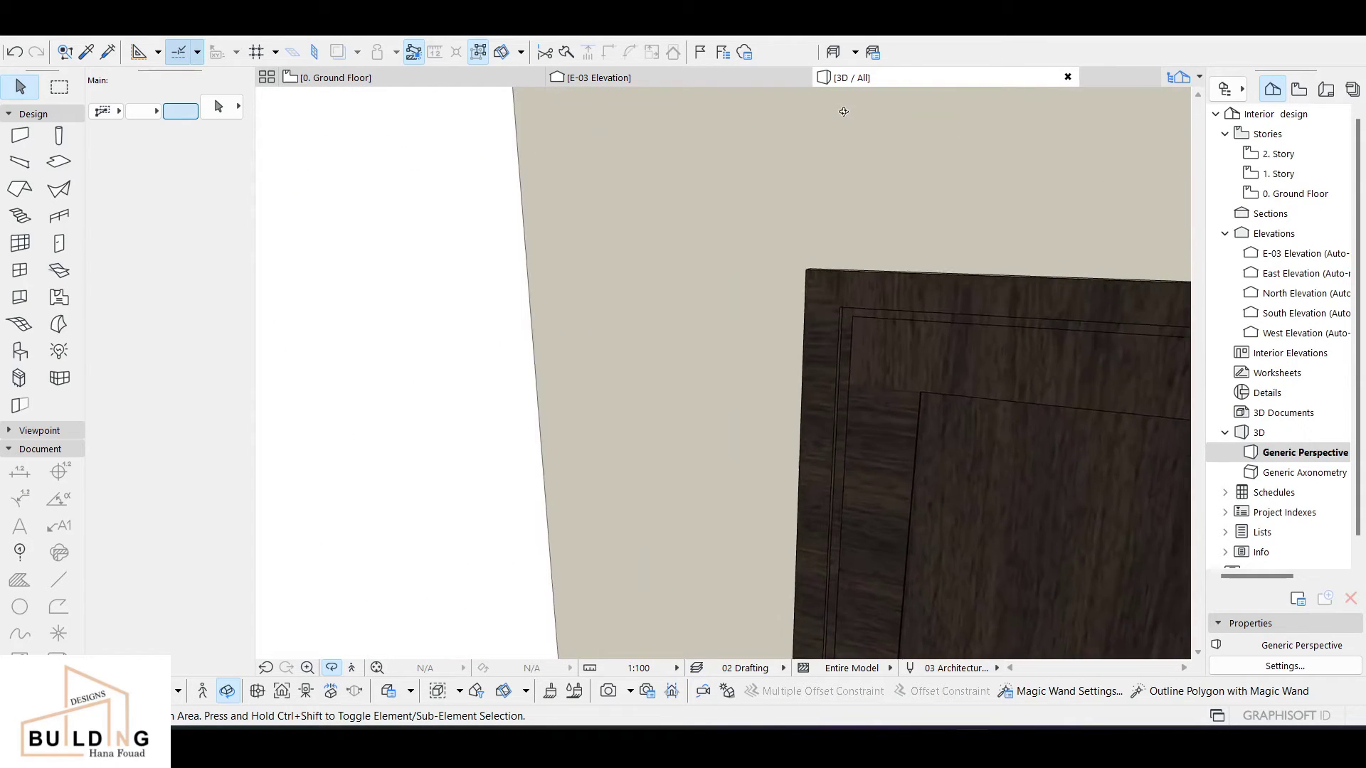
{"action": "middle_click_drag", "start_coordinate": [844, 111], "coordinate": [844, 111], "text": "shift"}
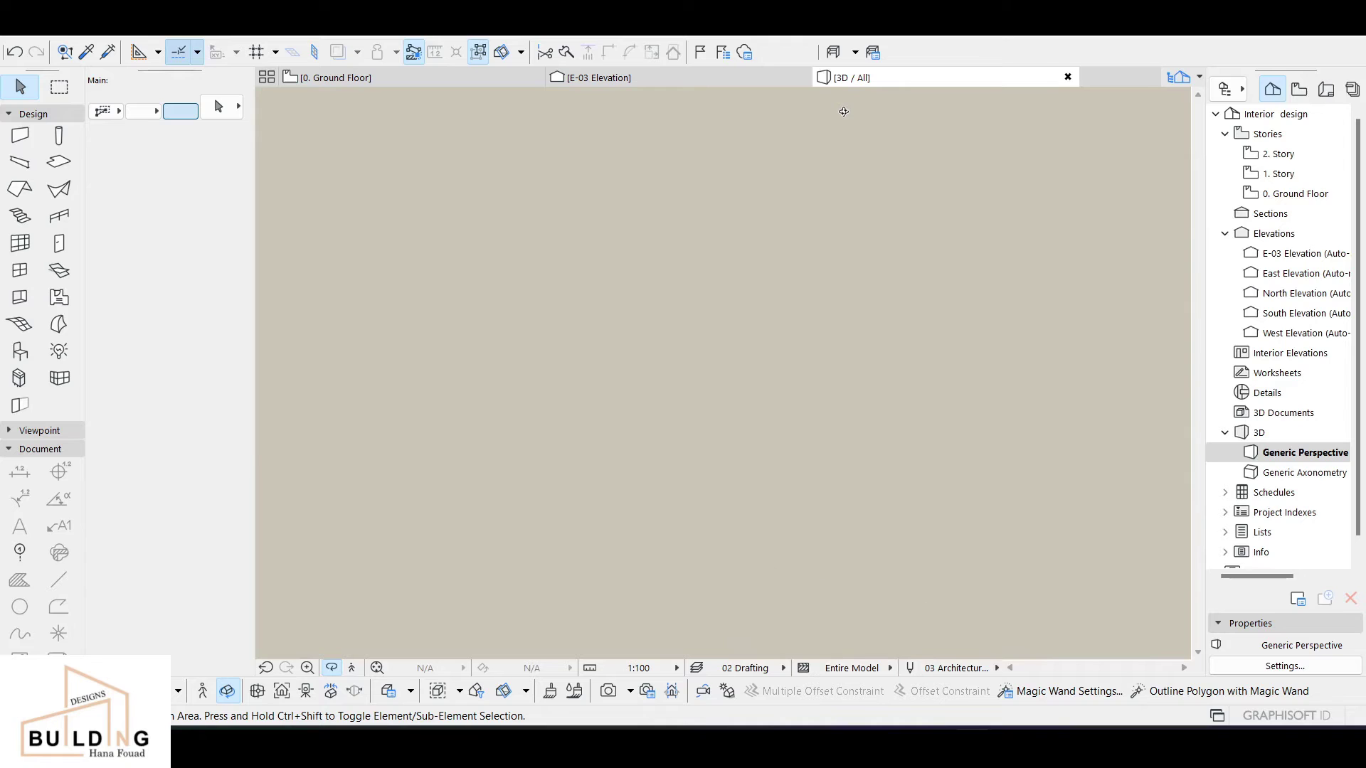
{"action": "scroll", "coordinate": [844, 112], "scroll_direction": "up", "scroll_amount": 4}
{"action": "left_click_drag", "start_coordinate": [957, 286], "coordinate": [1106, 336]}
{"action": "left_click_drag", "start_coordinate": [453, 466], "coordinate": [452, 465]}
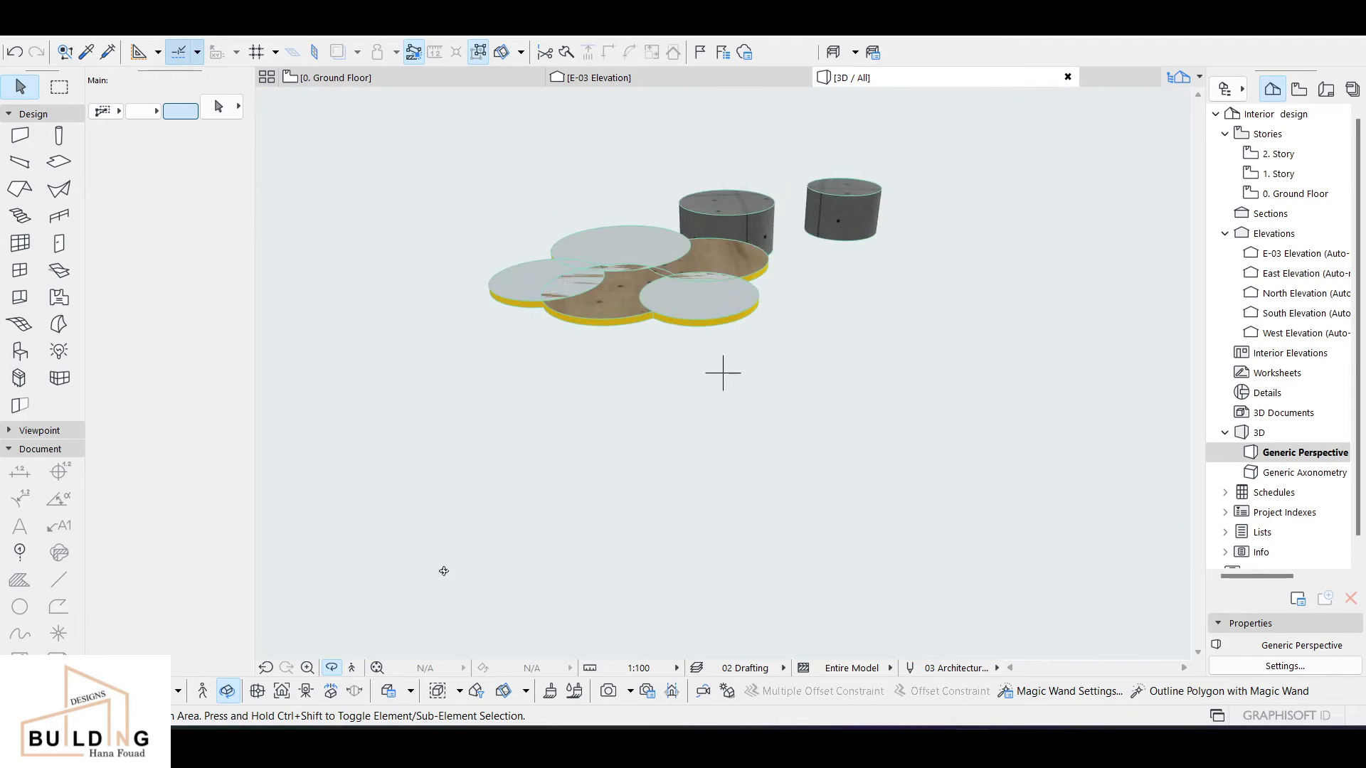
{"action": "middle_click_drag", "start_coordinate": [396, 609], "coordinate": [559, 431], "text": "shift"}
{"action": "right_click", "coordinate": [560, 431]}
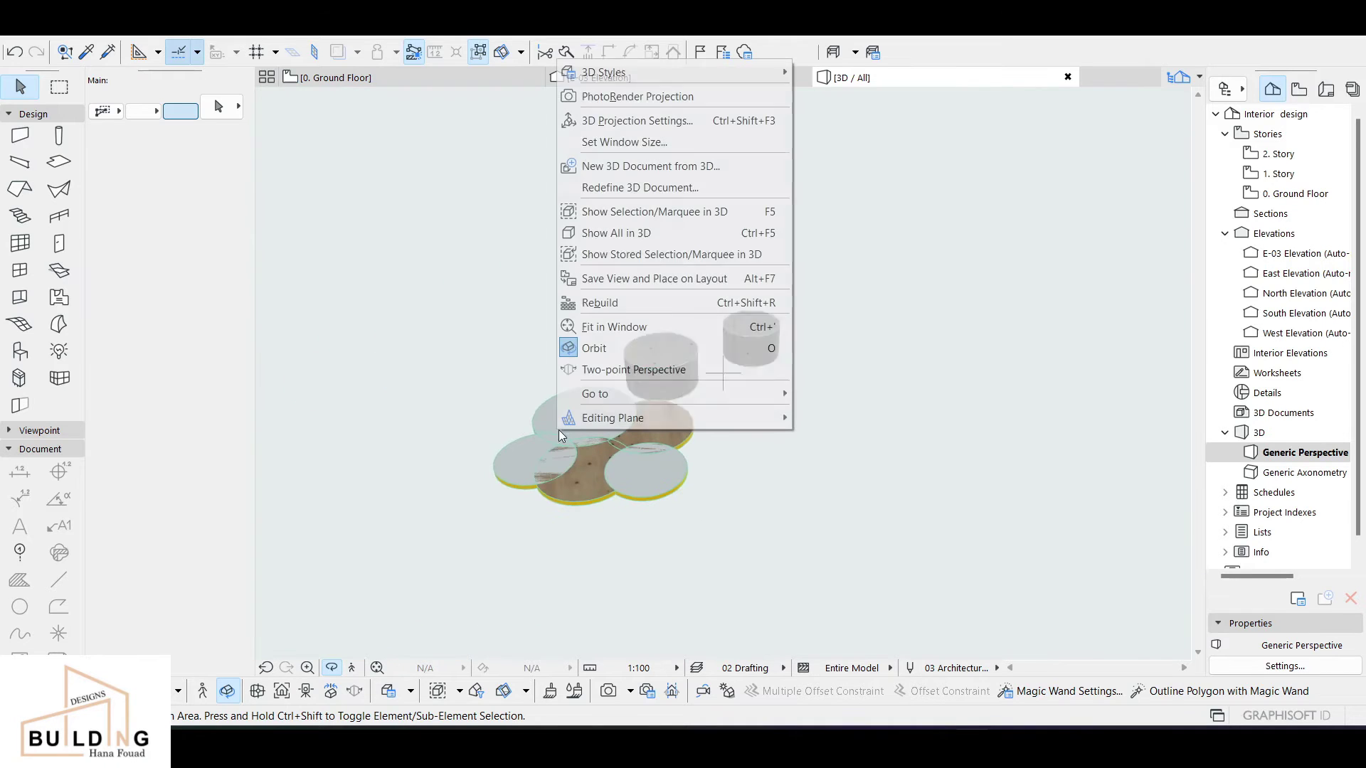
{"action": "left_click", "coordinate": [479, 464]}
{"action": "scroll", "coordinate": [459, 435], "scroll_direction": "up", "scroll_amount": 5}
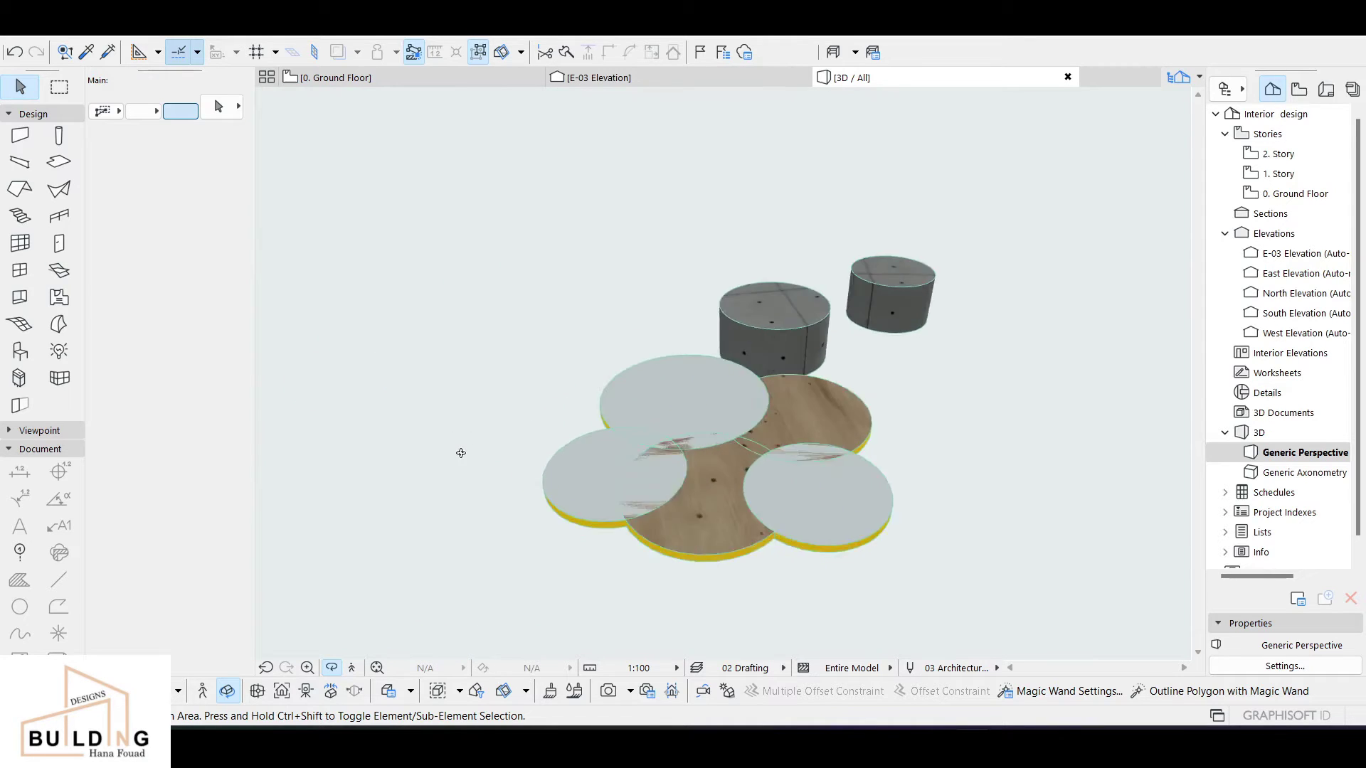
- Return to the ground floor plan and select the cluster's upper 250-radius slab
{"action": "middle_click_drag", "start_coordinate": [469, 612], "coordinate": [751, 691], "text": "shift"}
{"action": "scroll", "coordinate": [760, 461], "scroll_direction": "down", "scroll_amount": 2}
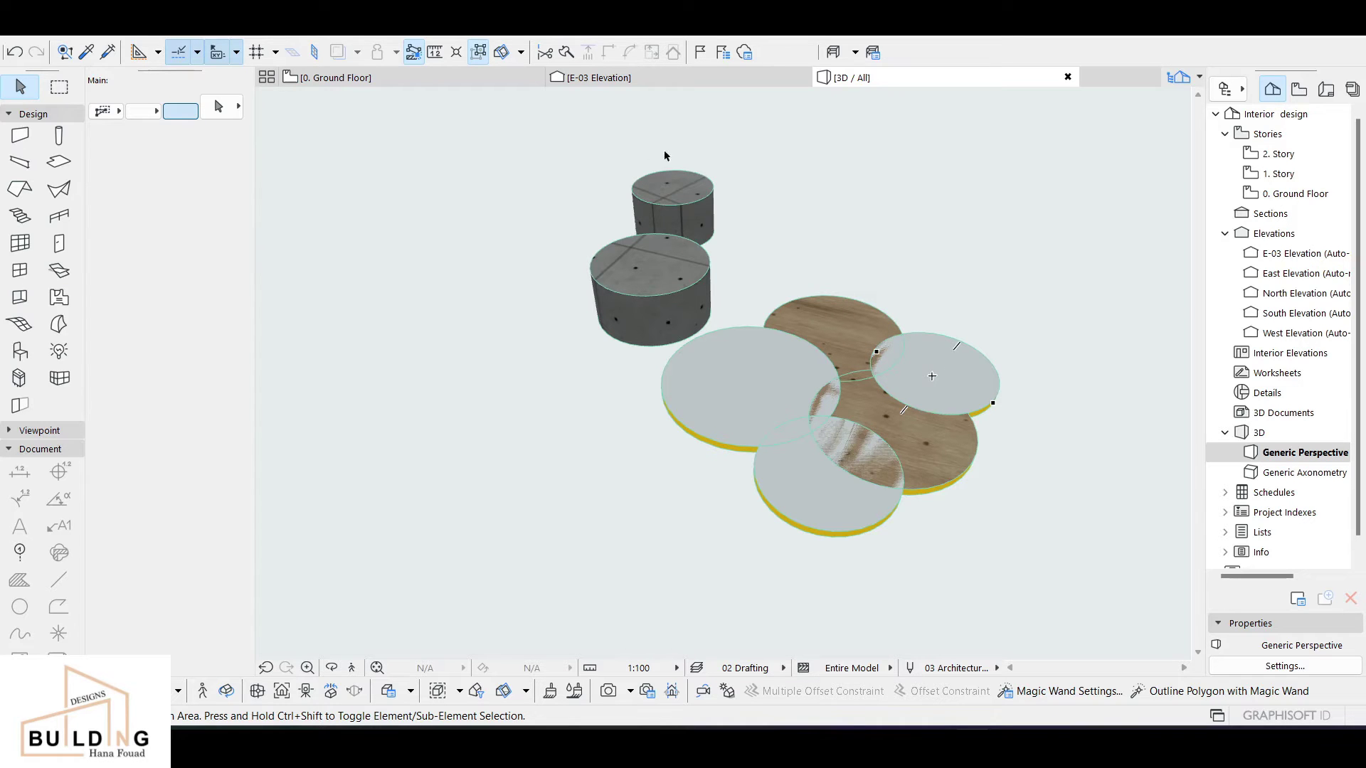
{"action": "left_click", "coordinate": [475, 81]}
{"action": "middle_click_drag", "start_coordinate": [760, 168], "coordinate": [852, 510]}
{"action": "left_click", "coordinate": [818, 391]}
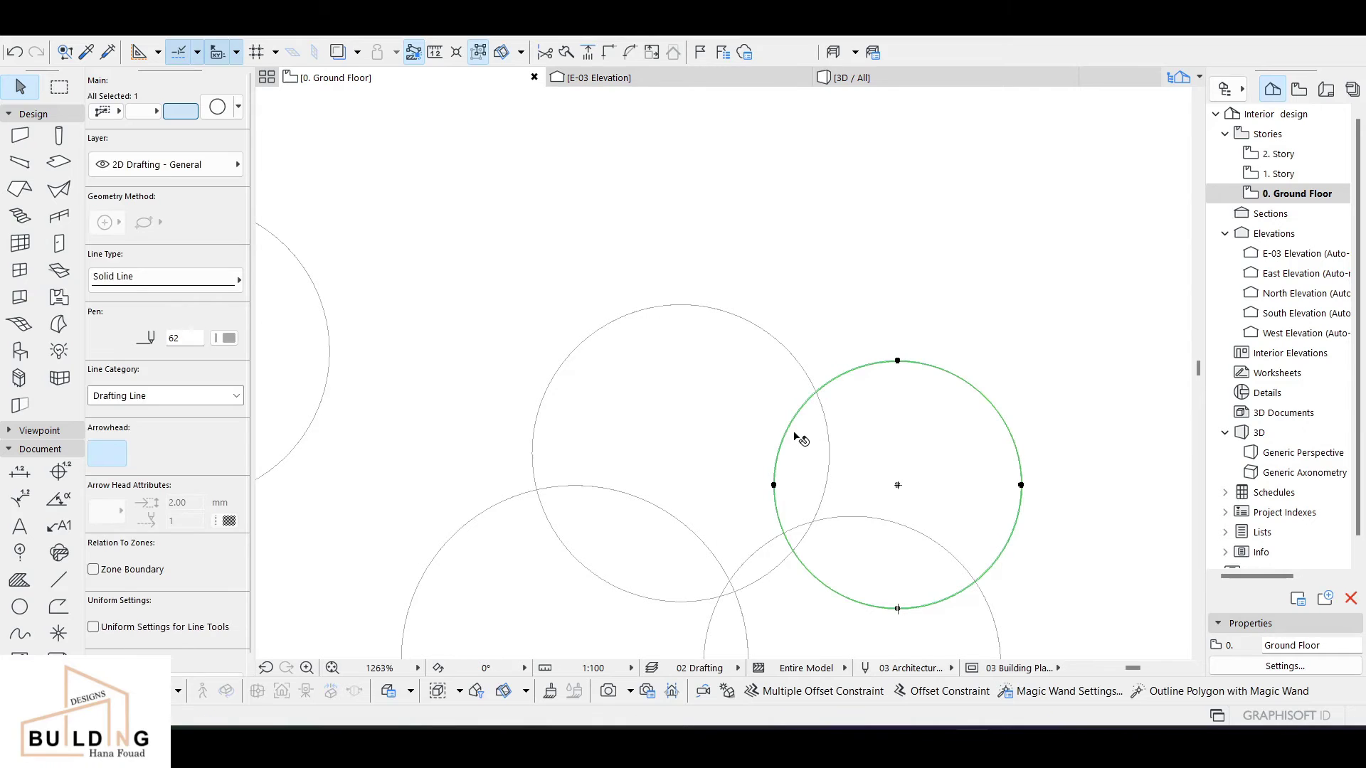
{"action": "left_click", "coordinate": [835, 457]}
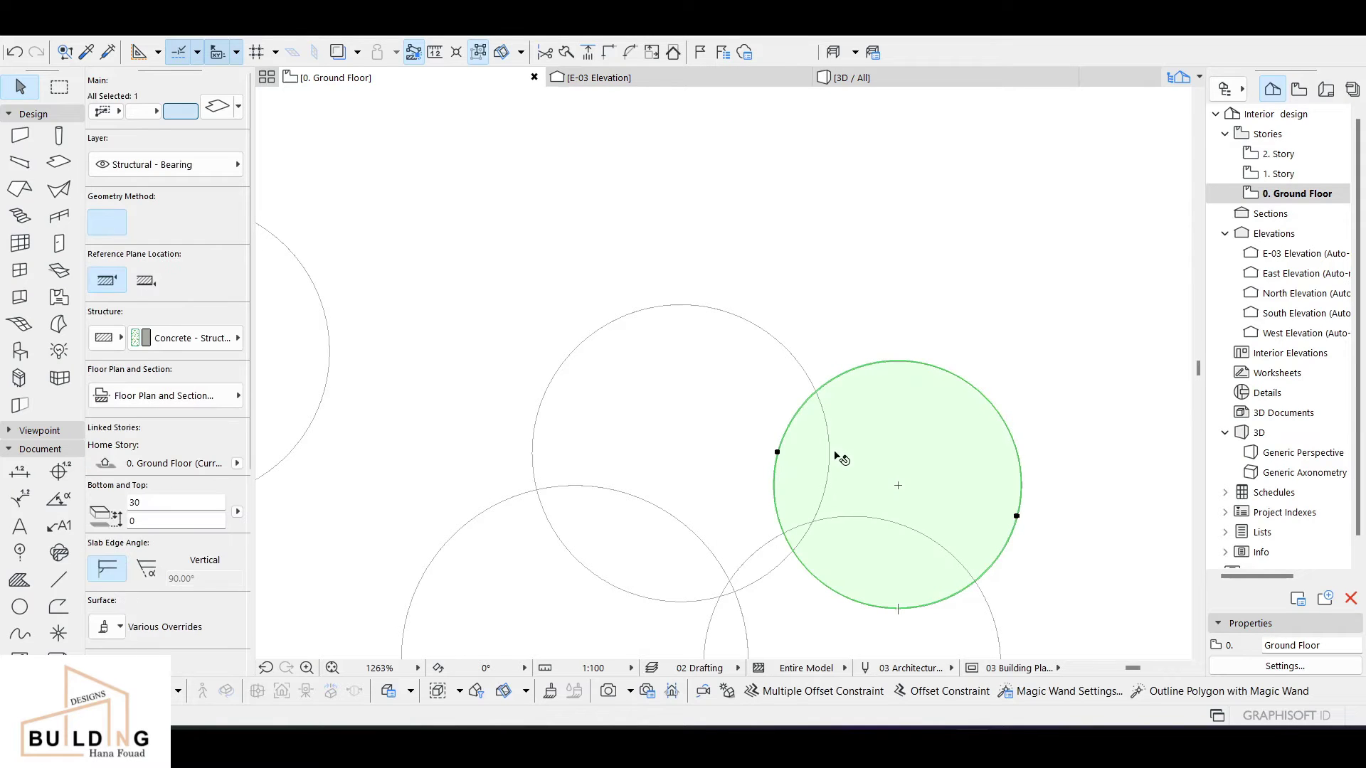
- Try to subtract the overlap with the upper 300-radius circle from the upper 250-radius slab, and undo it
{"action": "left_click", "coordinate": [777, 454]}
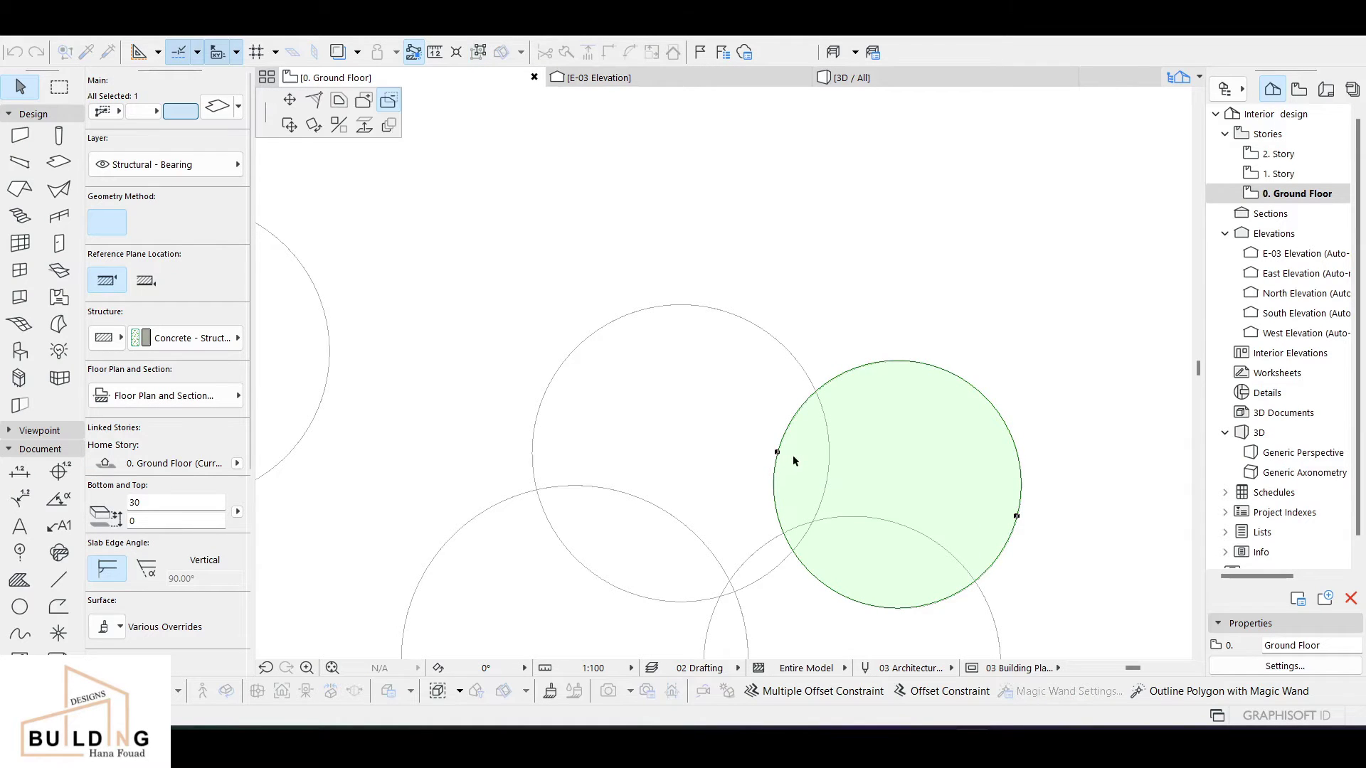
{"action": "left_click", "coordinate": [791, 462]}
{"action": "scroll", "coordinate": [777, 393], "scroll_direction": "up", "scroll_amount": 7}
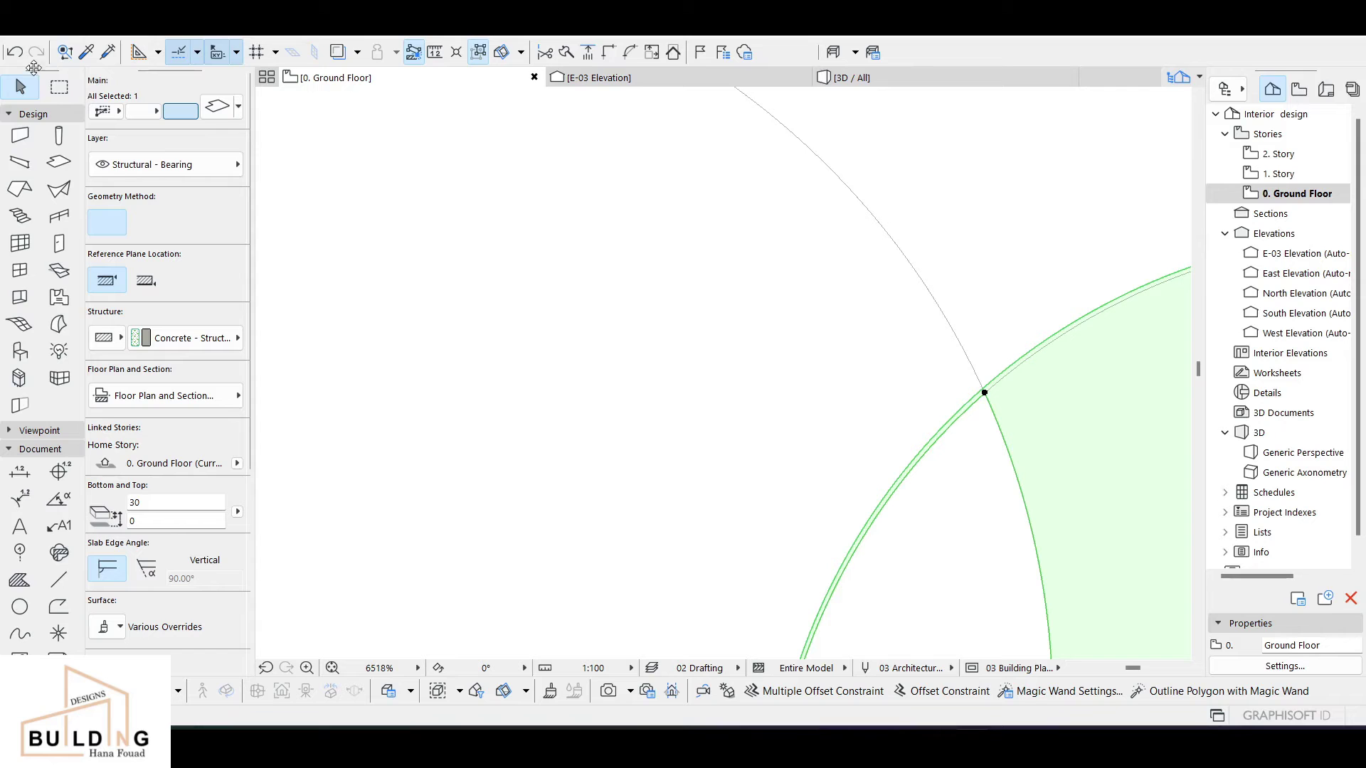
{"action": "left_click", "coordinate": [17, 53]}
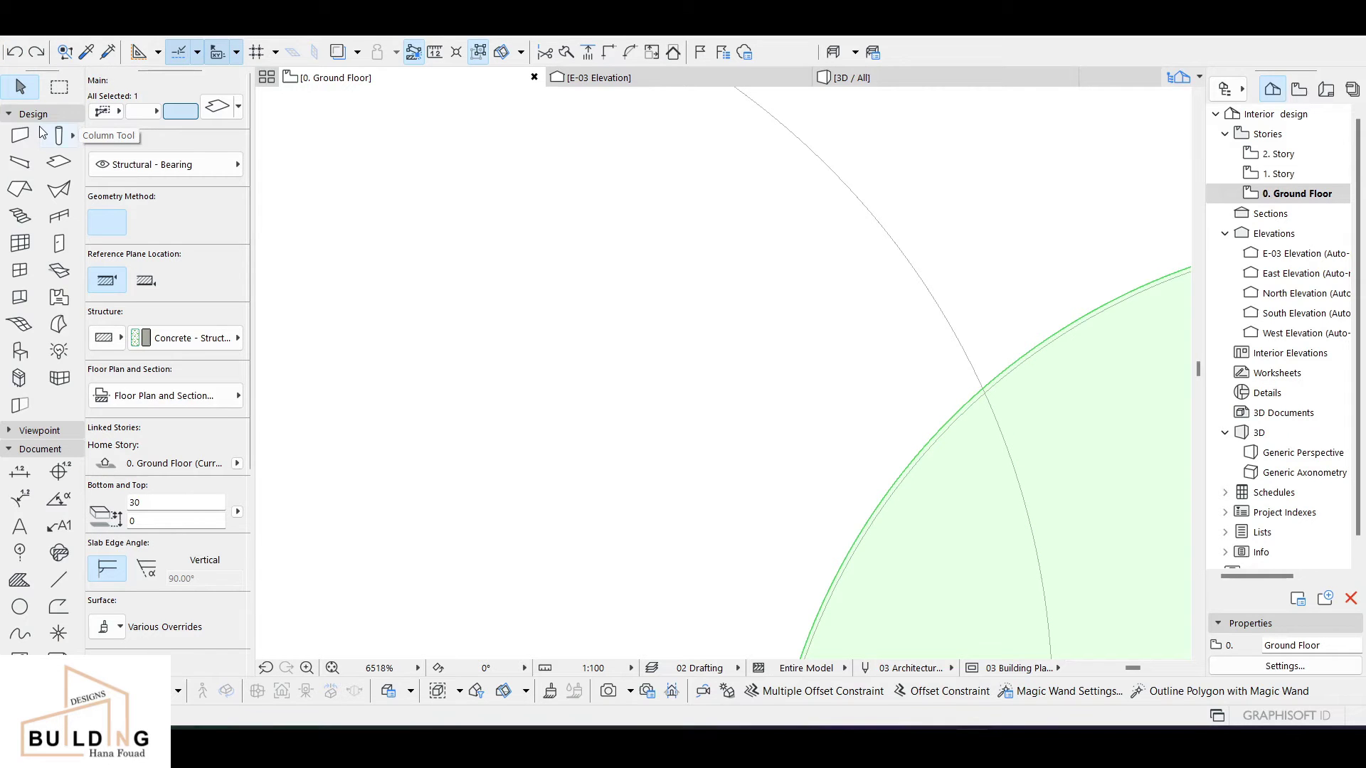
{"action": "scroll", "coordinate": [696, 403], "scroll_direction": "down", "scroll_amount": 5}
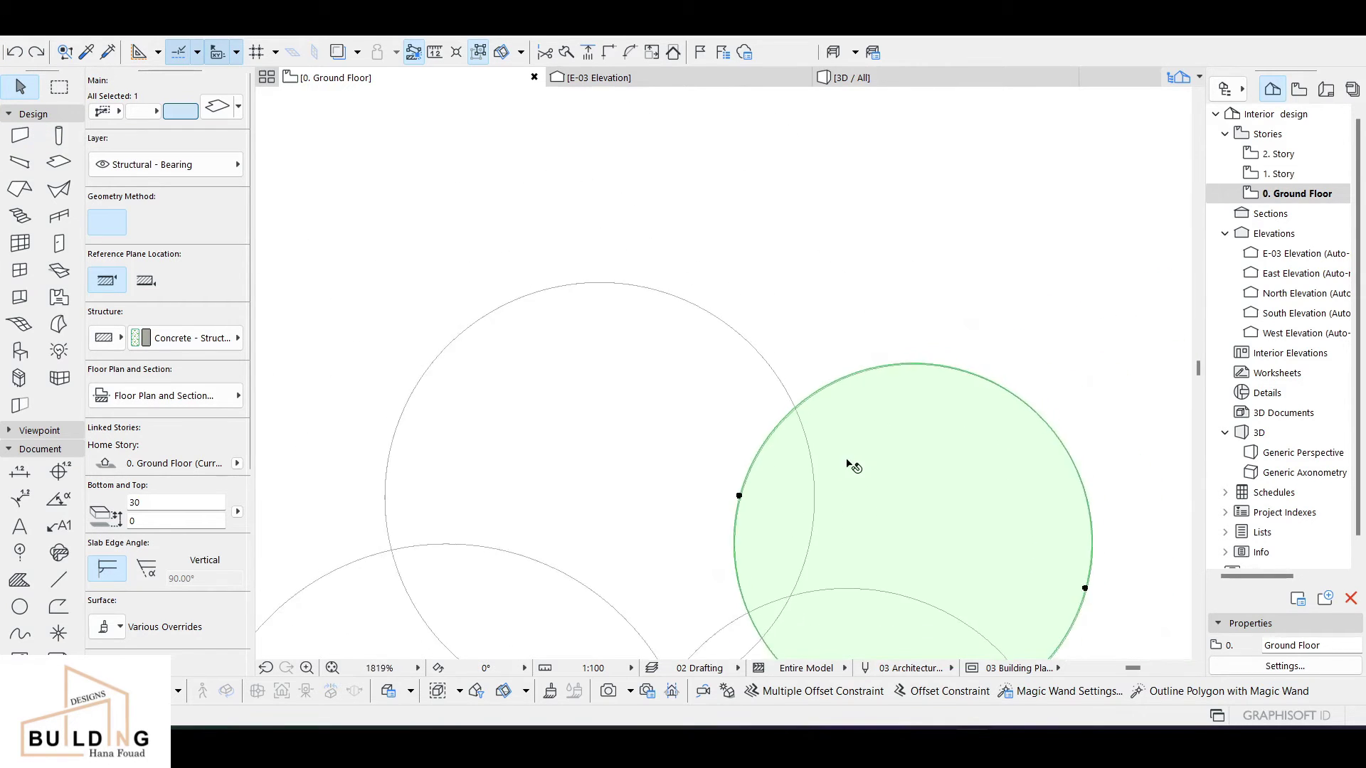
{"action": "scroll", "coordinate": [672, 374], "scroll_direction": "up", "scroll_amount": 6}
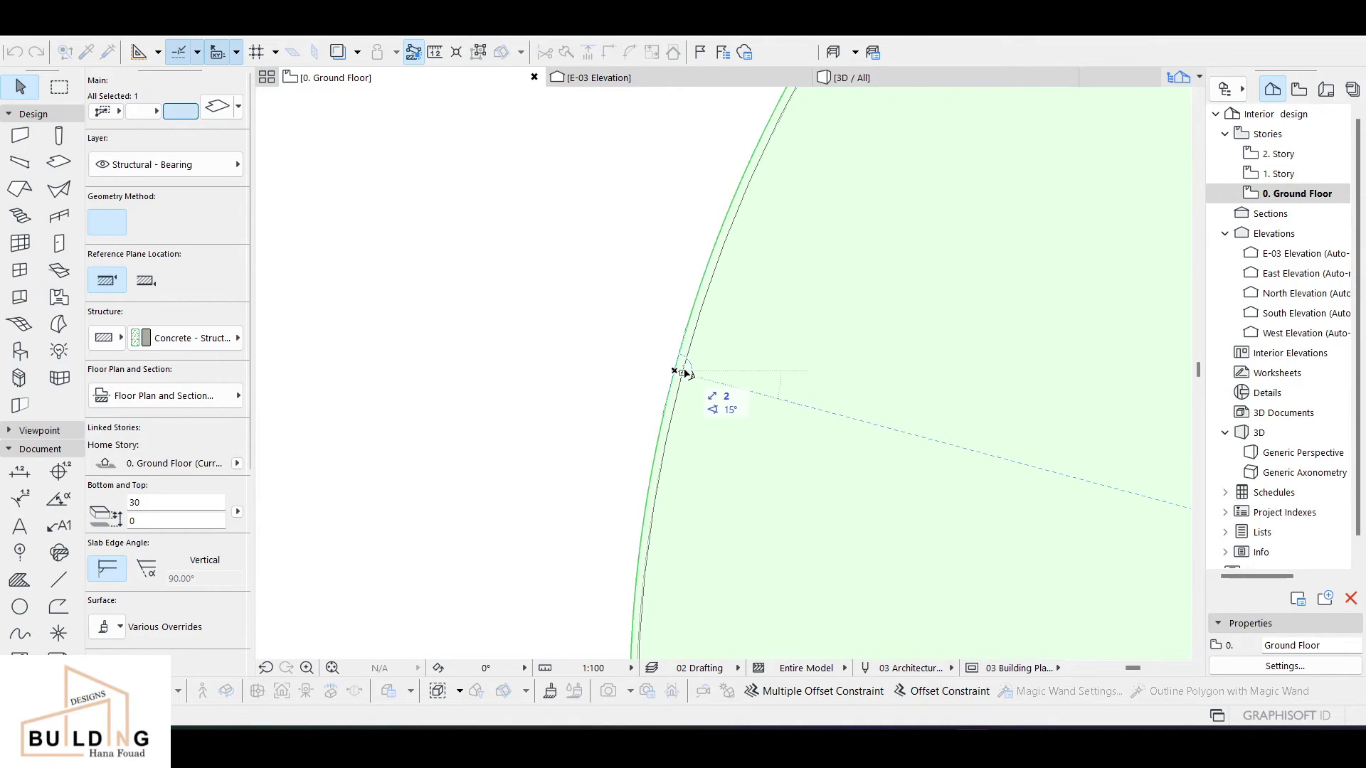
{"action": "scroll", "coordinate": [683, 377], "scroll_direction": "down", "scroll_amount": 2}
{"action": "scroll", "coordinate": [690, 388], "scroll_direction": "down", "scroll_amount": 2}
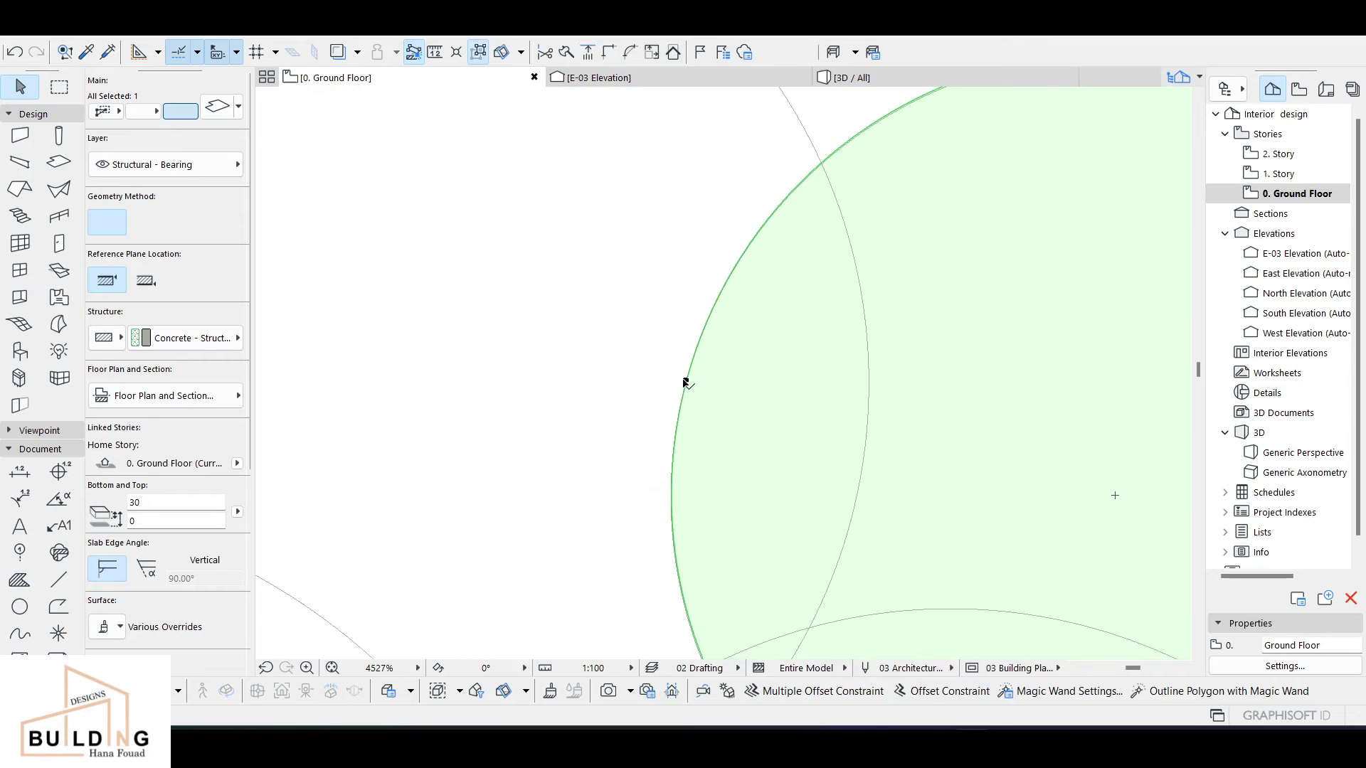
{"action": "left_click", "coordinate": [685, 381]}
{"action": "left_click", "coordinate": [687, 380]}
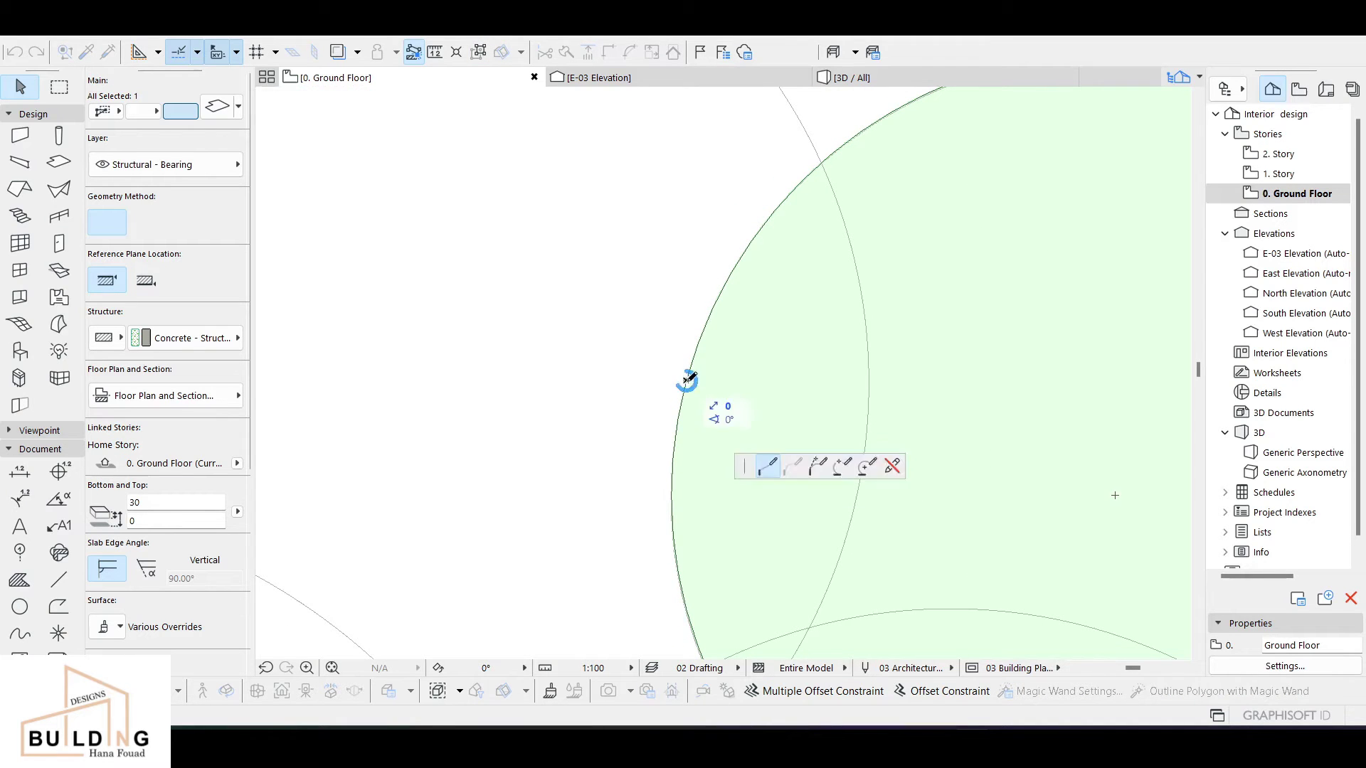
{"action": "key", "text": "Escape"}
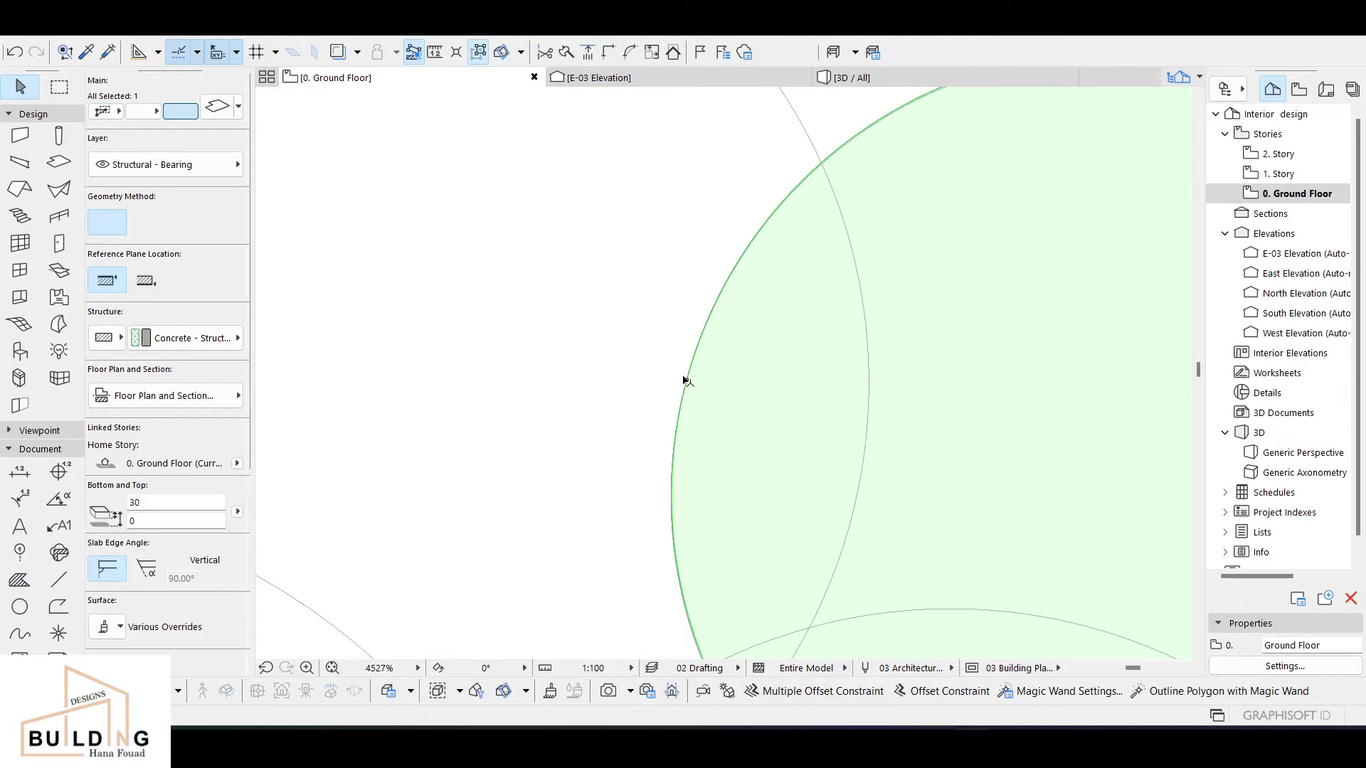
- Subtract the overlap with the upper 300-radius circle from the upper 250-radius slab, tracing both parts with the Magic Wand
{"action": "left_click", "coordinate": [685, 380]}
{"action": "key", "text": "space"}
{"action": "left_click", "coordinate": [789, 342]}
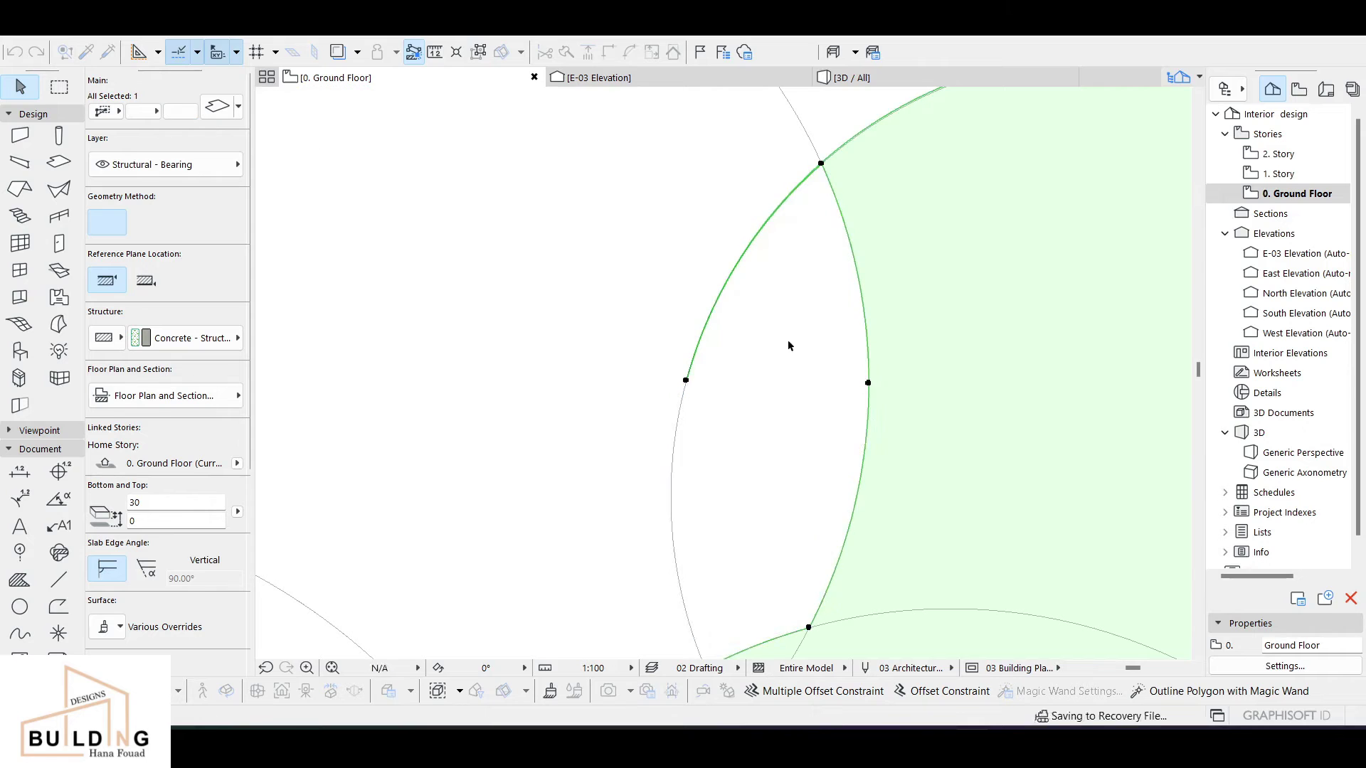
{"action": "scroll", "coordinate": [794, 397], "scroll_direction": "down", "scroll_amount": 1}
{"action": "scroll", "coordinate": [818, 476], "scroll_direction": "down", "scroll_amount": 2}
{"action": "scroll", "coordinate": [799, 420], "scroll_direction": "up", "scroll_amount": 6}
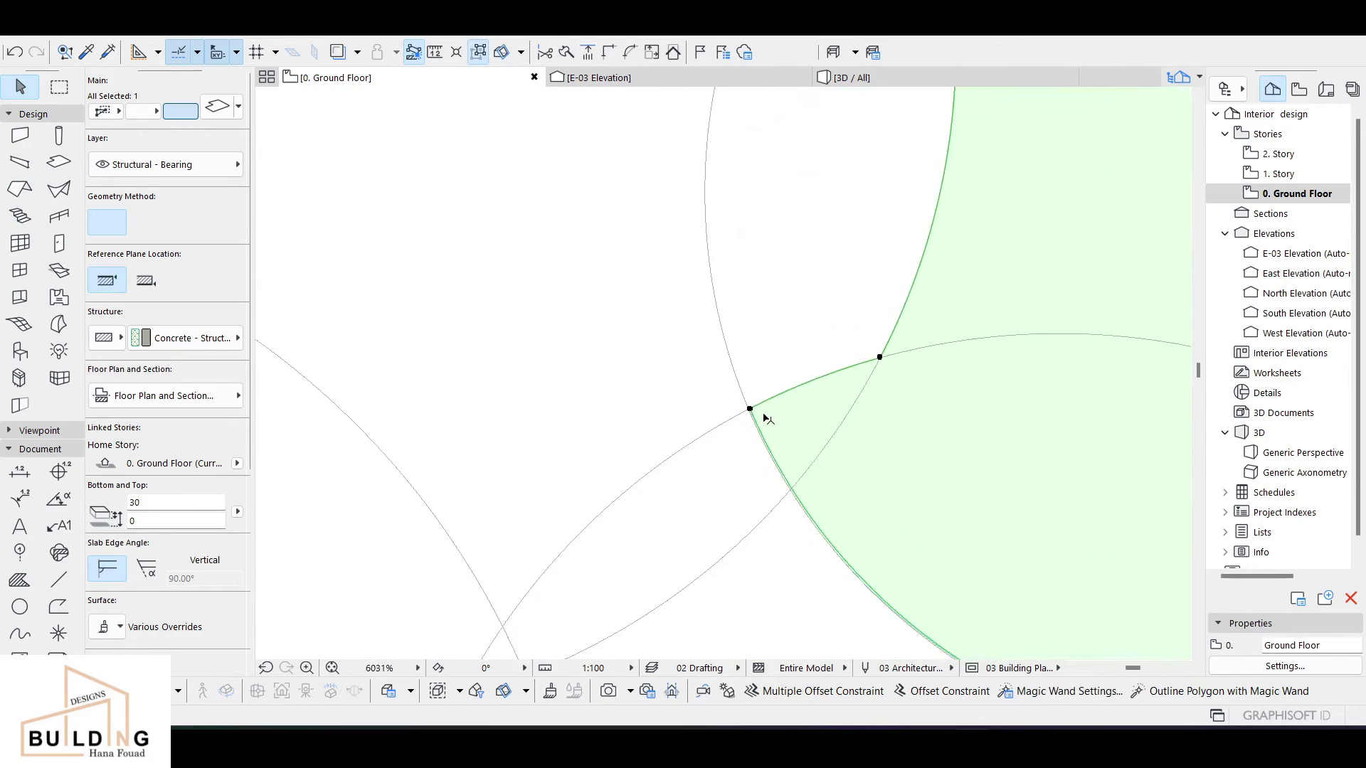
{"action": "left_click", "coordinate": [746, 399]}
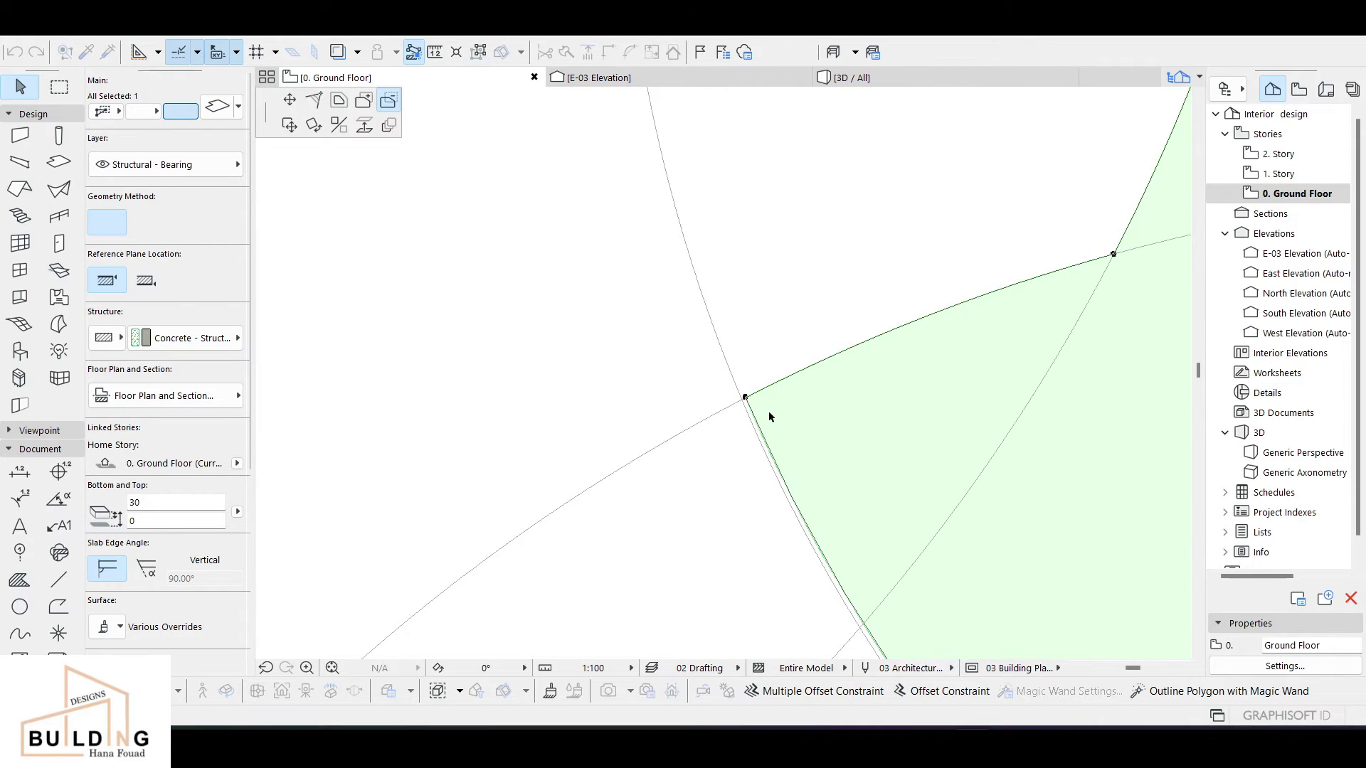
{"action": "left_click", "coordinate": [864, 447]}
{"action": "scroll", "coordinate": [869, 384], "scroll_direction": "down", "scroll_amount": 1}
{"action": "scroll", "coordinate": [874, 363], "scroll_direction": "down", "scroll_amount": 3}
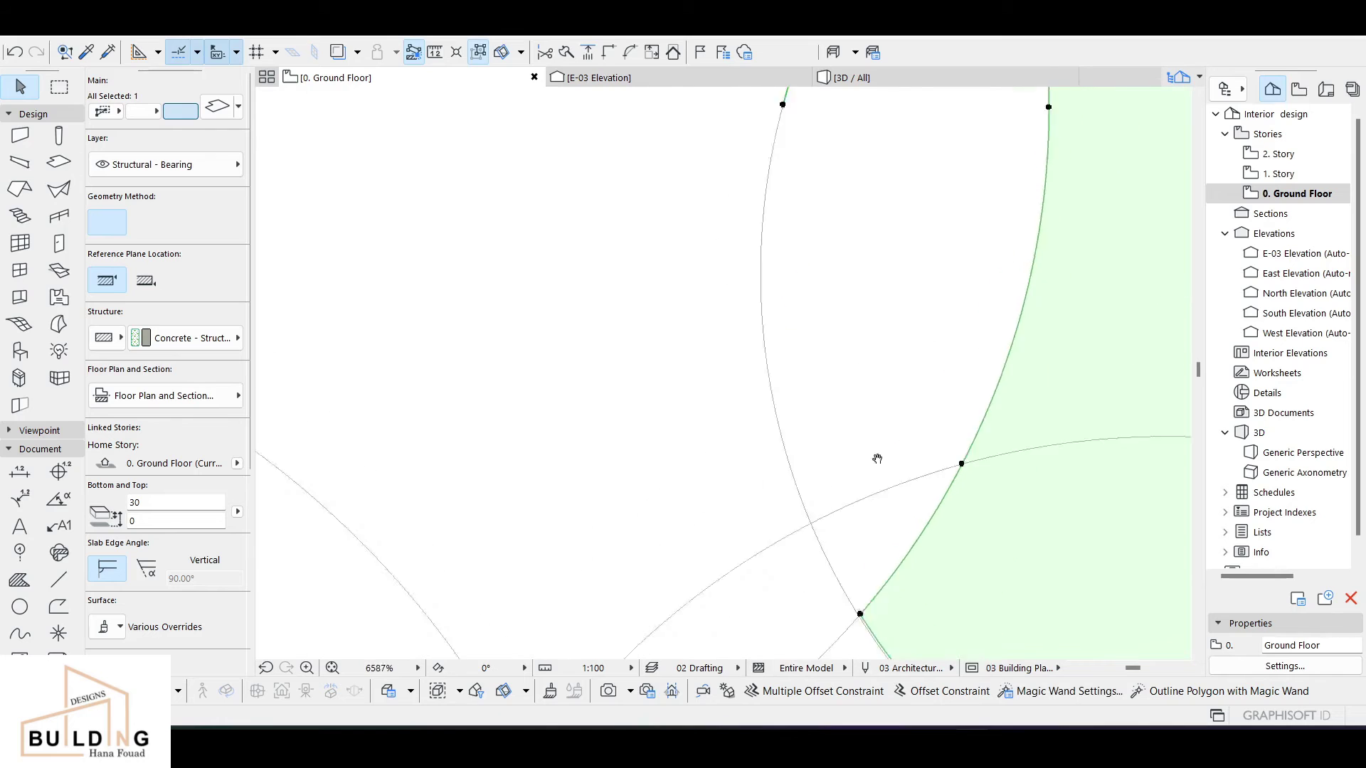
- Move the end node of the thin sliver on the upper 250-radius slab onto the corner at the upper 300-radius circle
{"action": "scroll", "coordinate": [774, 355], "scroll_direction": "up", "scroll_amount": 3}
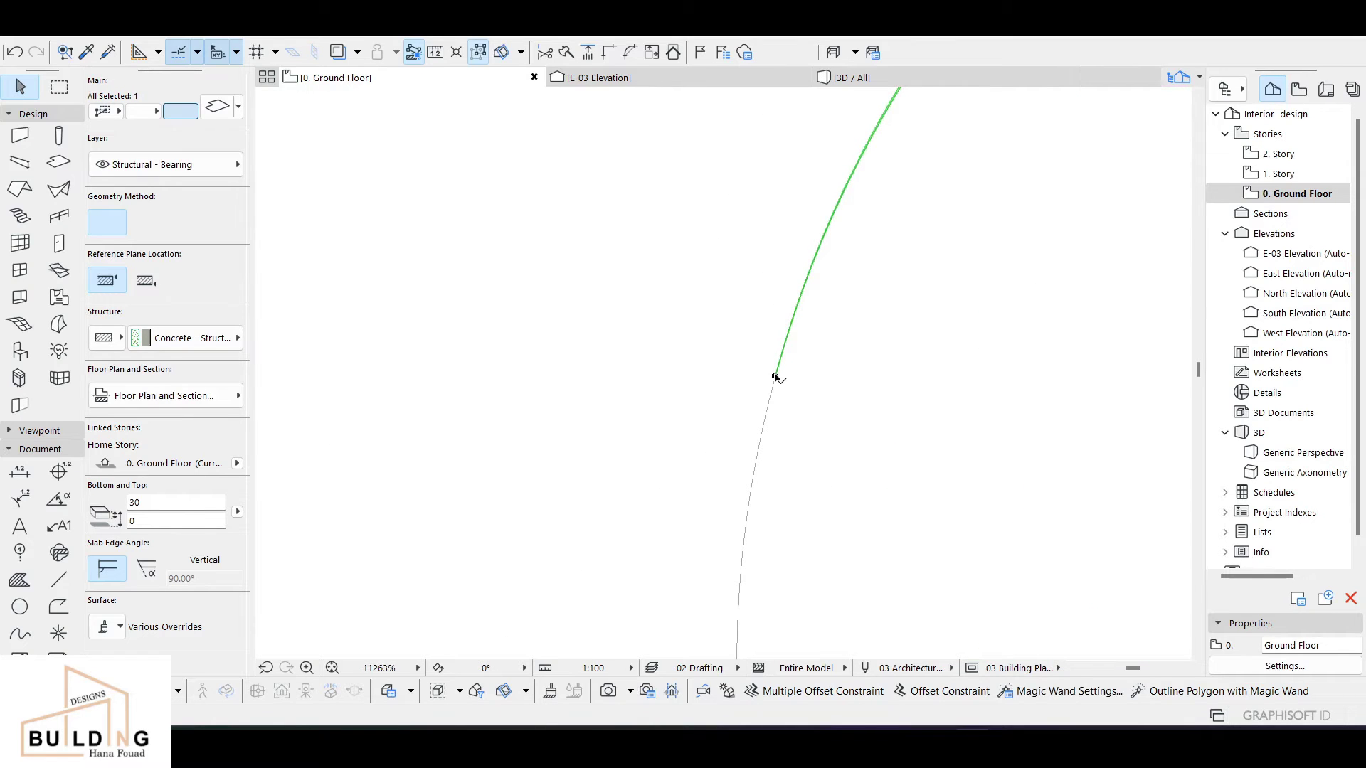
{"action": "left_click", "coordinate": [774, 375]}
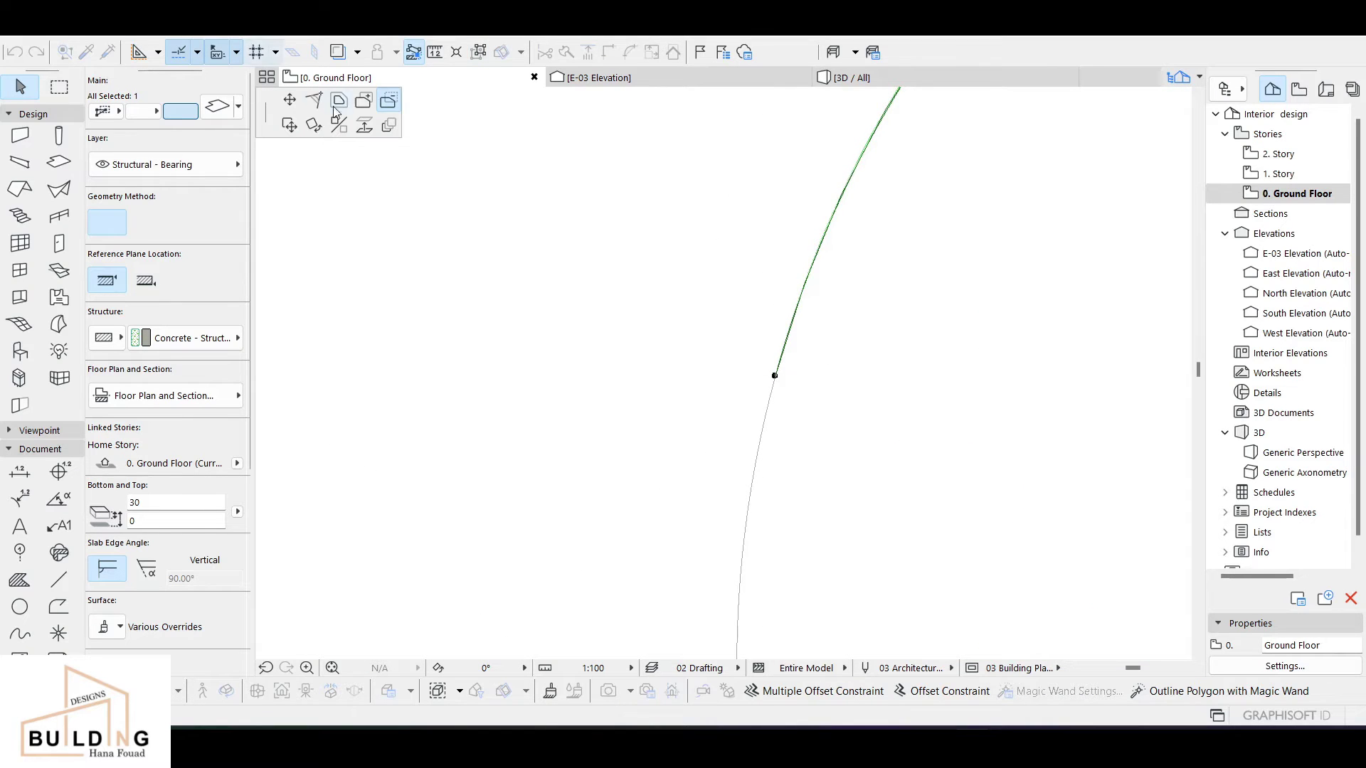
{"action": "left_click", "coordinate": [289, 100]}
{"action": "scroll", "coordinate": [914, 259], "scroll_direction": "down", "scroll_amount": 1}
{"action": "middle_click_drag", "start_coordinate": [913, 259], "coordinate": [791, 643]}
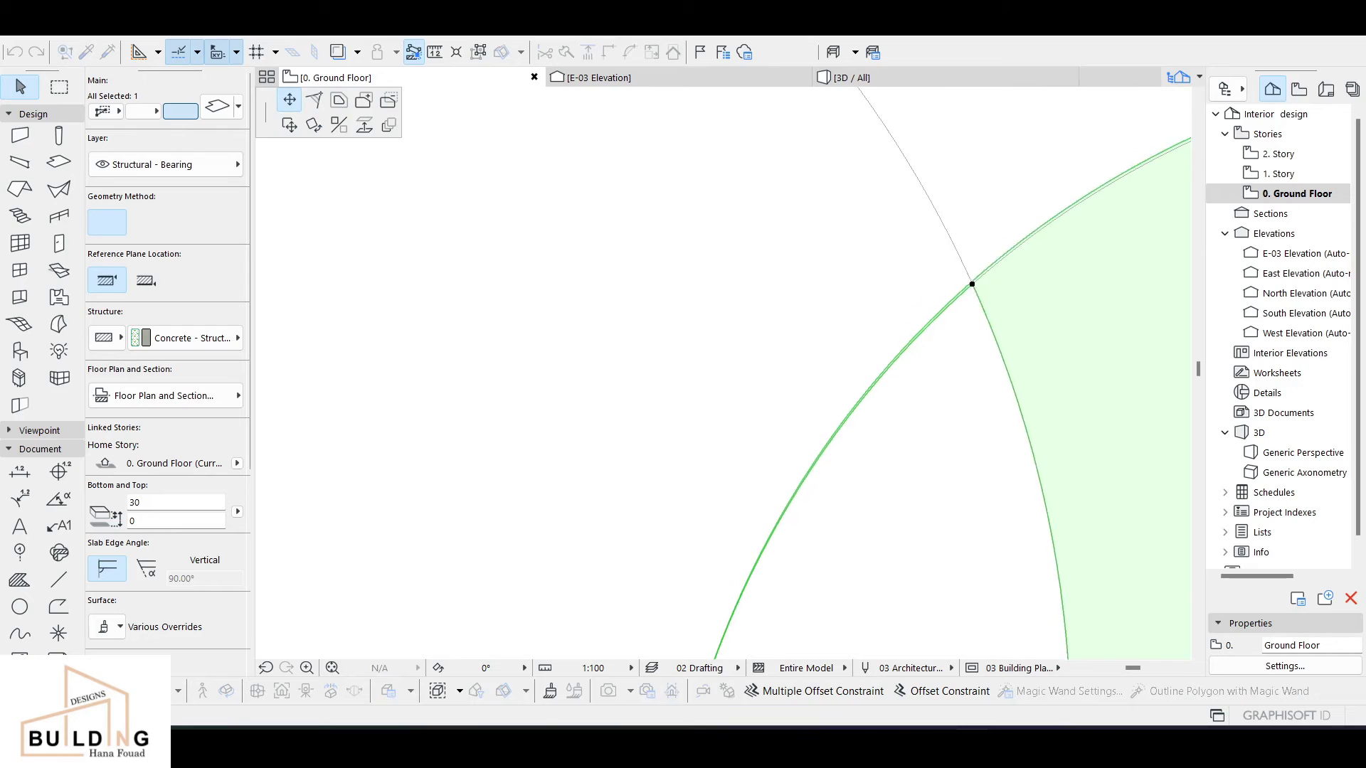
{"action": "left_click", "coordinate": [972, 282]}
{"action": "scroll", "coordinate": [1053, 298], "scroll_direction": "down", "scroll_amount": 6}
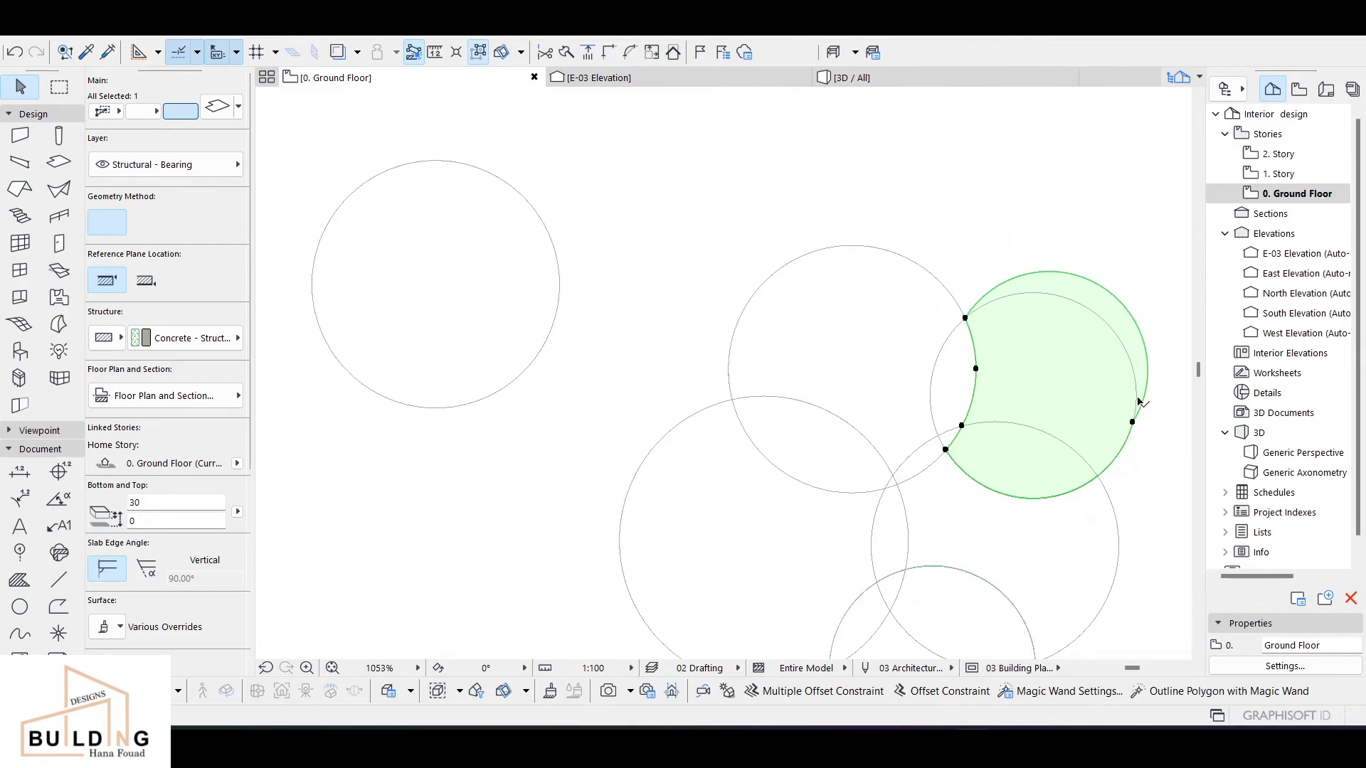
- Curve the slab's bulging outer edge back onto the upper 250-radius circle, and clear the selection
{"action": "scroll", "coordinate": [898, 283], "scroll_direction": "up", "scroll_amount": 4}
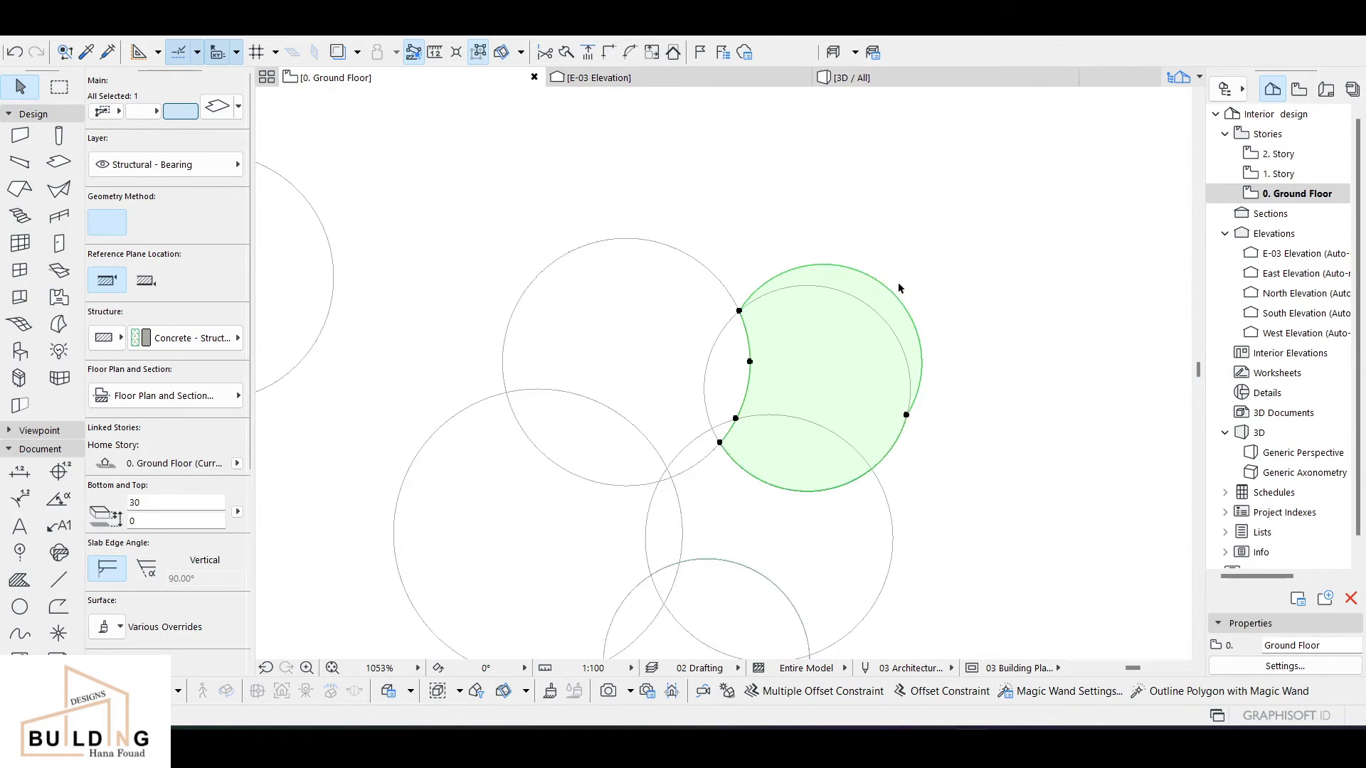
{"action": "scroll", "coordinate": [864, 286], "scroll_direction": "up", "scroll_amount": 3}
{"action": "left_click", "coordinate": [856, 279]}
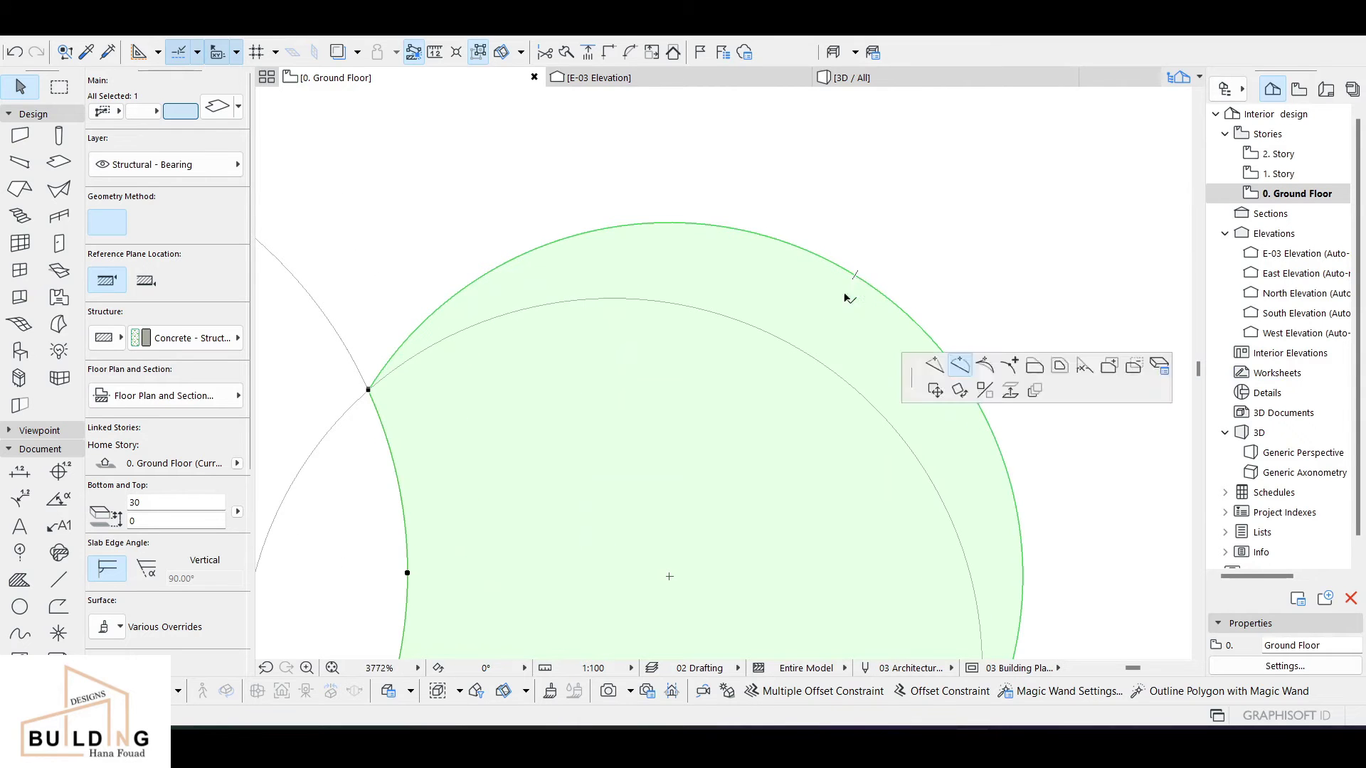
{"action": "left_click", "coordinate": [961, 366]}
{"action": "left_click", "coordinate": [821, 351]}
{"action": "scroll", "coordinate": [783, 387], "scroll_direction": "down", "scroll_amount": 5}
{"action": "left_click", "coordinate": [808, 268]}
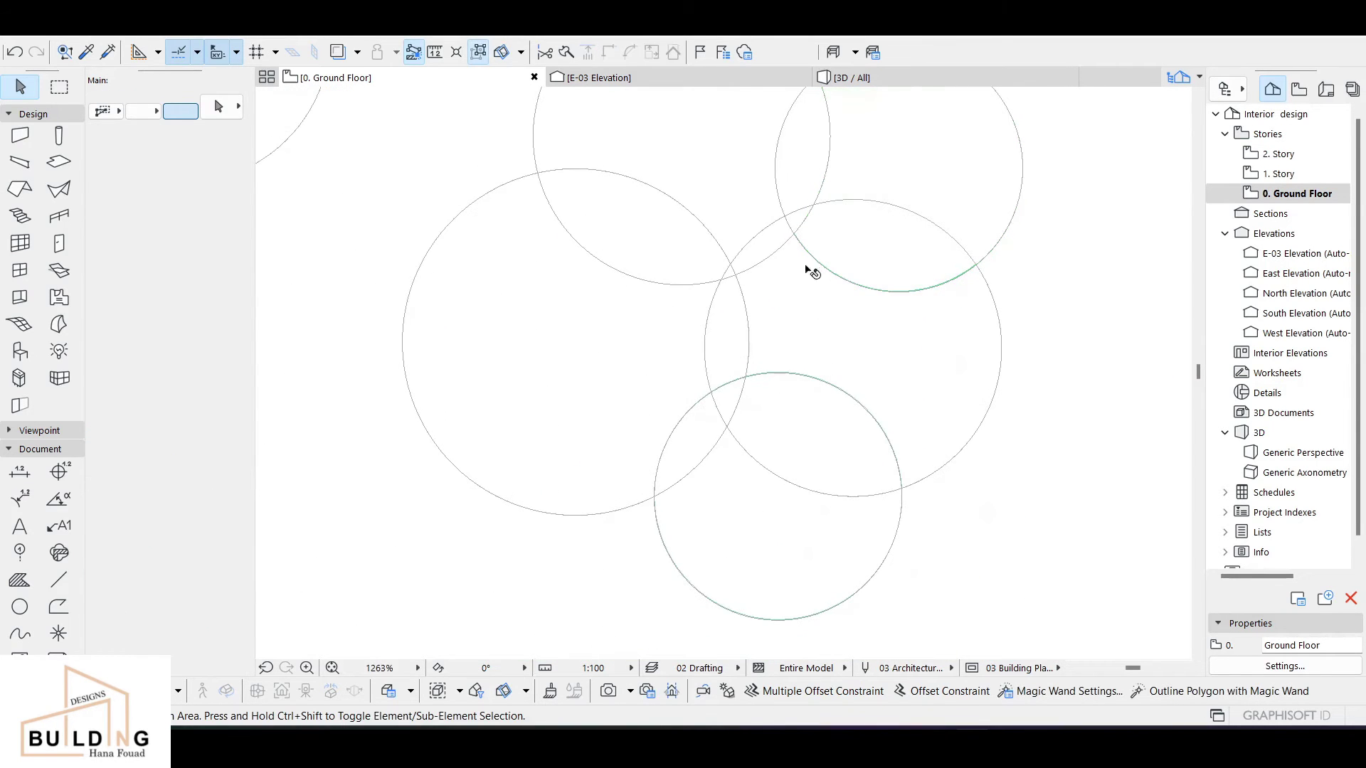
- Switch to the 3D view and check the trimmed panels and the mirror discs that still overlap
{"action": "left_click", "coordinate": [851, 78]}
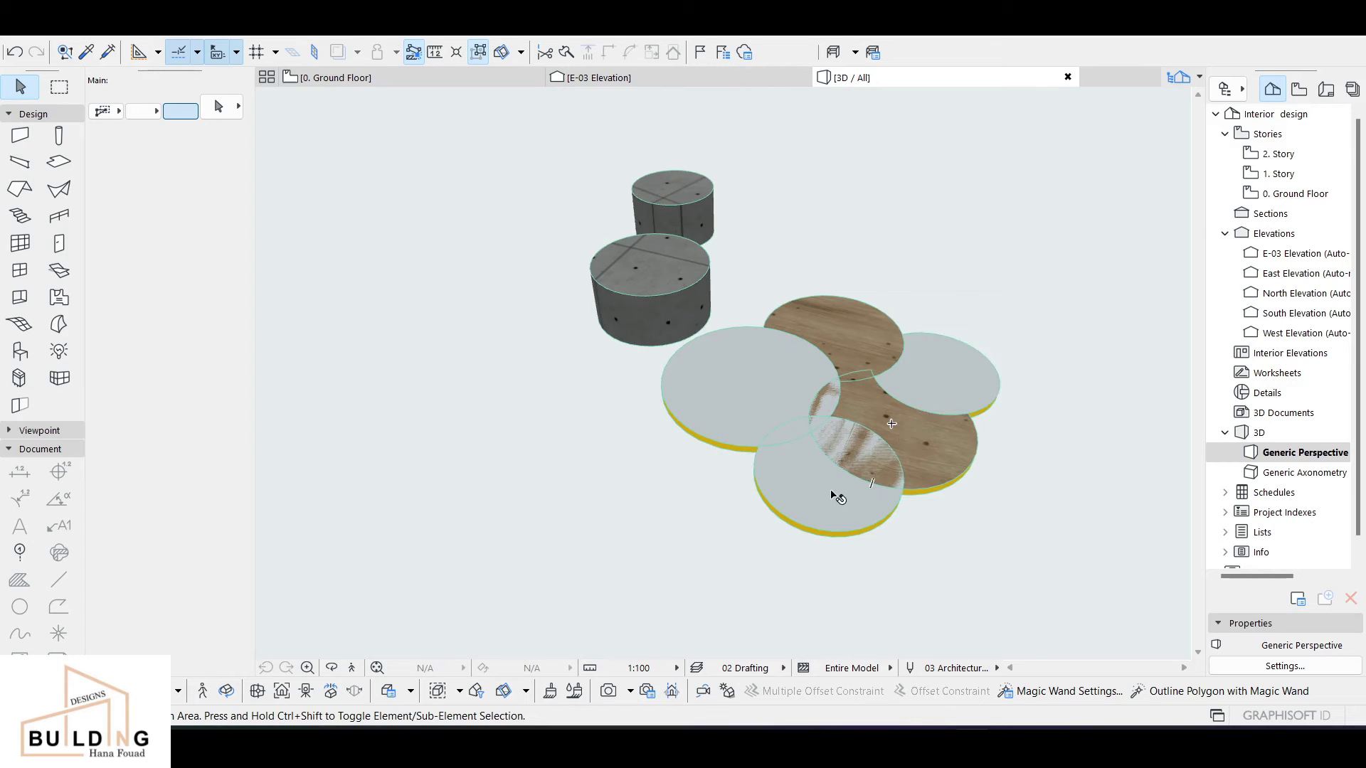
{"action": "mouse_move", "coordinate": [838, 498]}
{"action": "left_click", "coordinate": [777, 381]}
{"action": "left_click", "coordinate": [851, 507]}
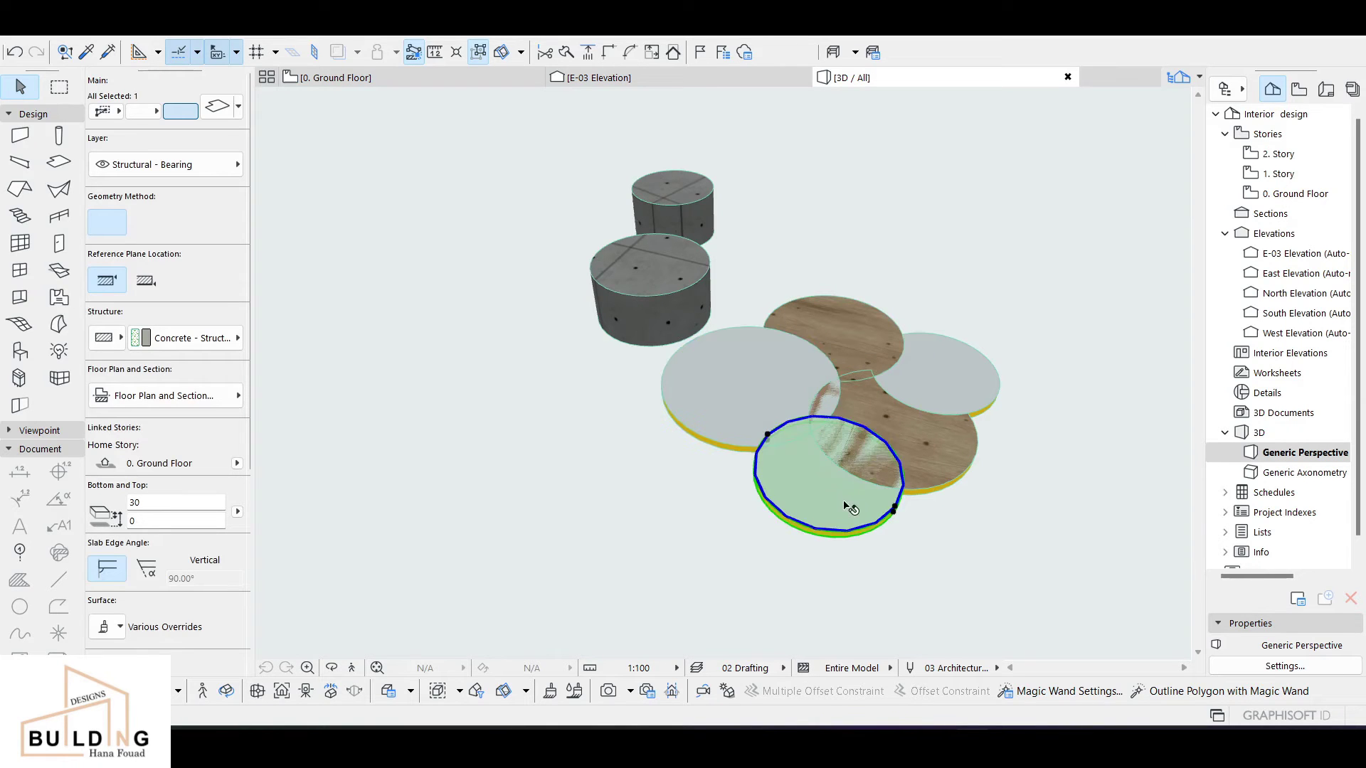
- On the ground floor plan, subtract the overlap with the lower 300-radius circle and the small upper corner from the 350-radius slab
{"action": "left_click", "coordinate": [431, 84]}
{"action": "left_click", "coordinate": [595, 375]}
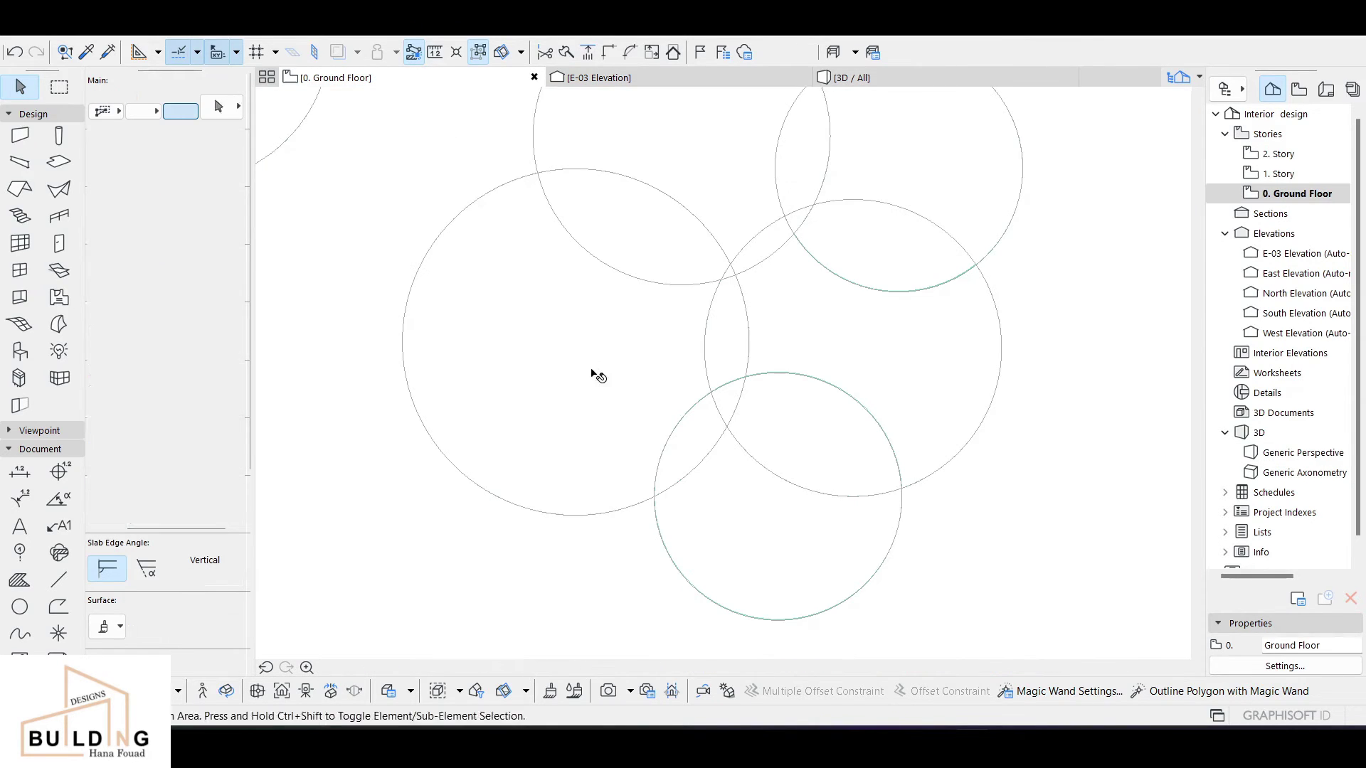
{"action": "key", "text": "Escape"}
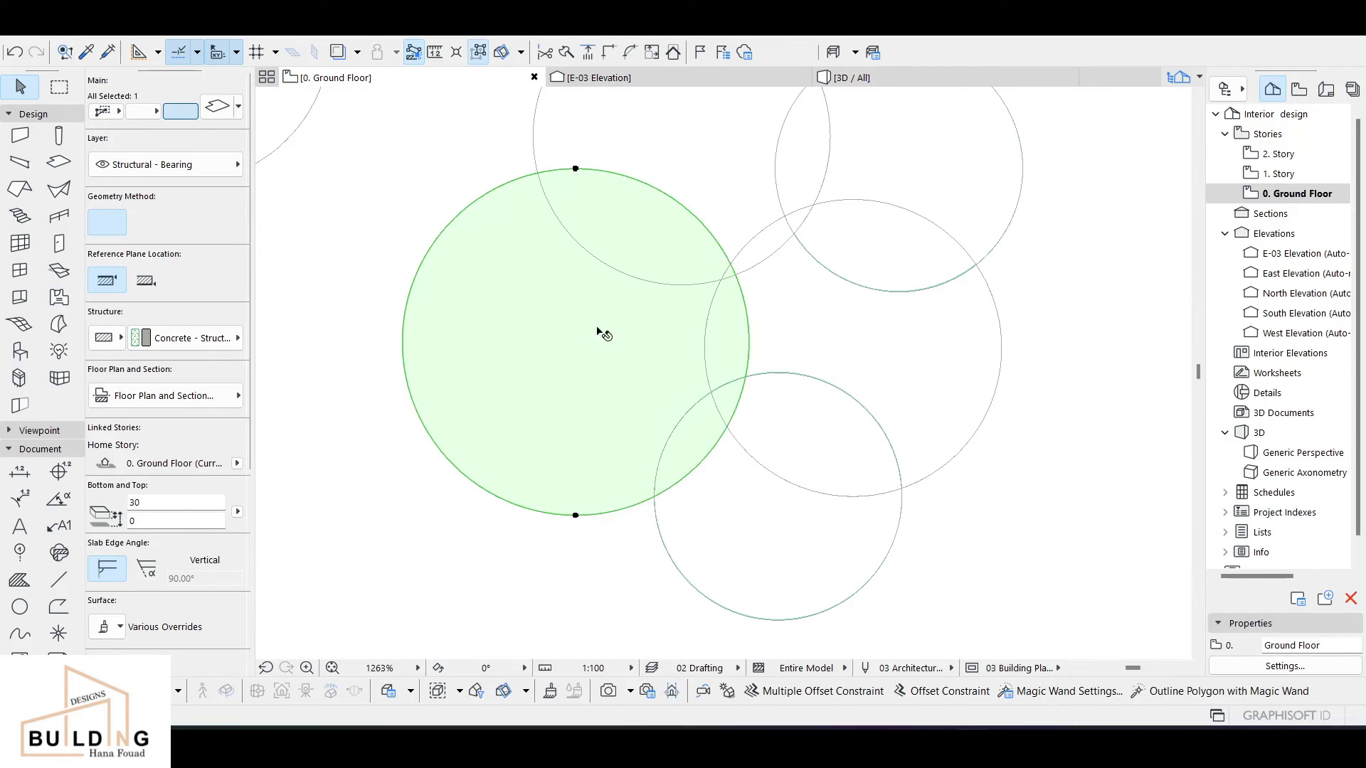
{"action": "left_click", "coordinate": [577, 169]}
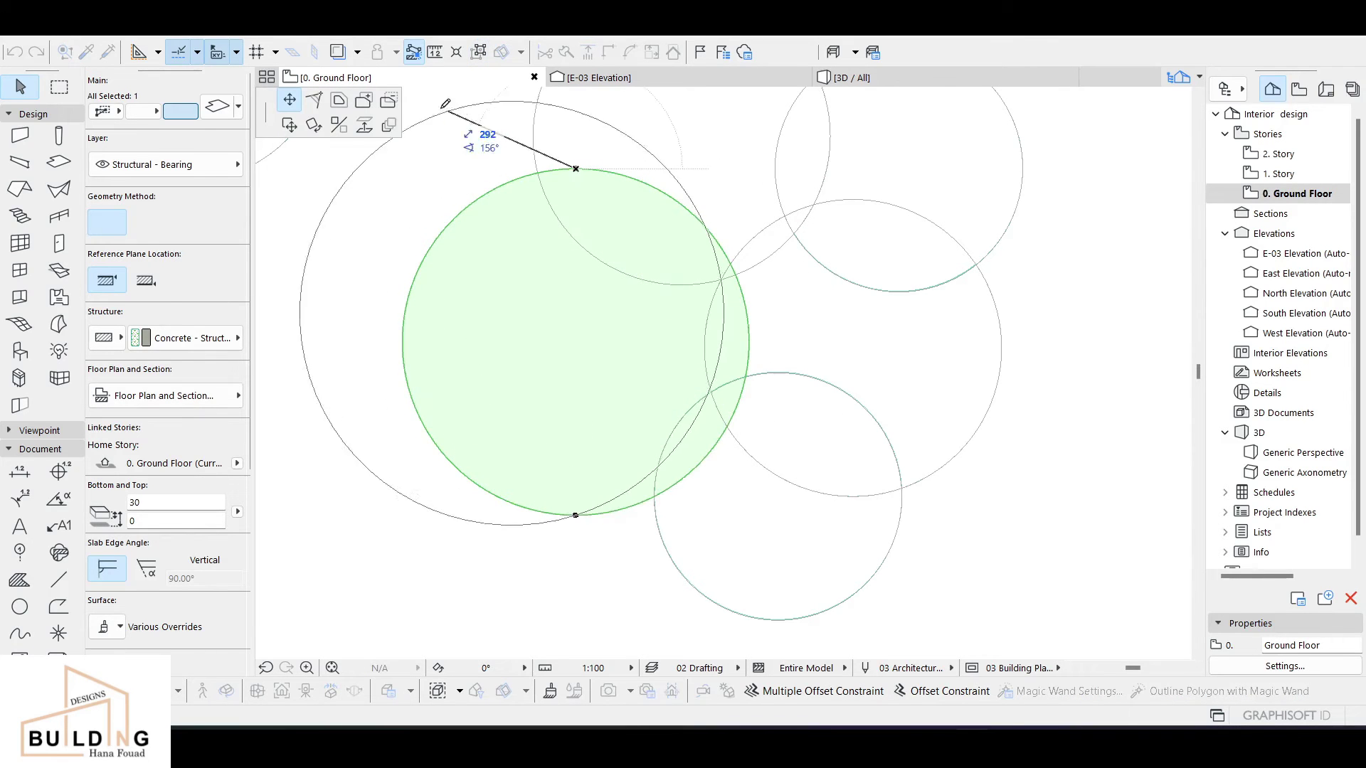
{"action": "left_click", "coordinate": [727, 330]}
{"action": "scroll", "coordinate": [745, 266], "scroll_direction": "up", "scroll_amount": 4}
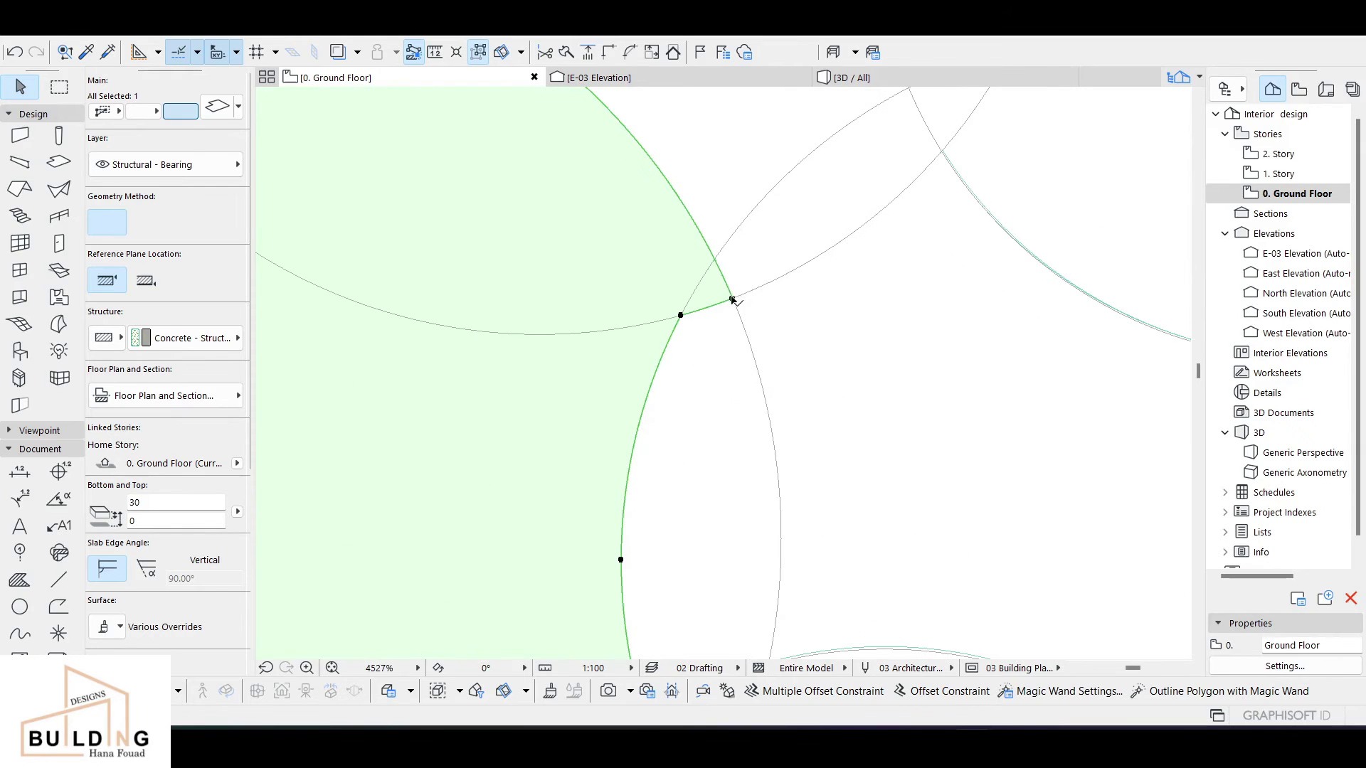
{"action": "left_click", "coordinate": [731, 298]}
{"action": "left_click", "coordinate": [717, 296]}
- Subtract the overlap piece inside the lower 250-radius circle and the leftover thin strip from the 350-radius slab
{"action": "scroll", "coordinate": [725, 363], "scroll_direction": "down", "scroll_amount": 2}
{"action": "middle_click_drag", "start_coordinate": [754, 494], "coordinate": [766, 291]}
{"action": "scroll", "coordinate": [761, 309], "scroll_direction": "up", "scroll_amount": 1}
{"action": "scroll", "coordinate": [758, 309], "scroll_direction": "up", "scroll_amount": 3}
{"action": "left_click", "coordinate": [755, 302]}
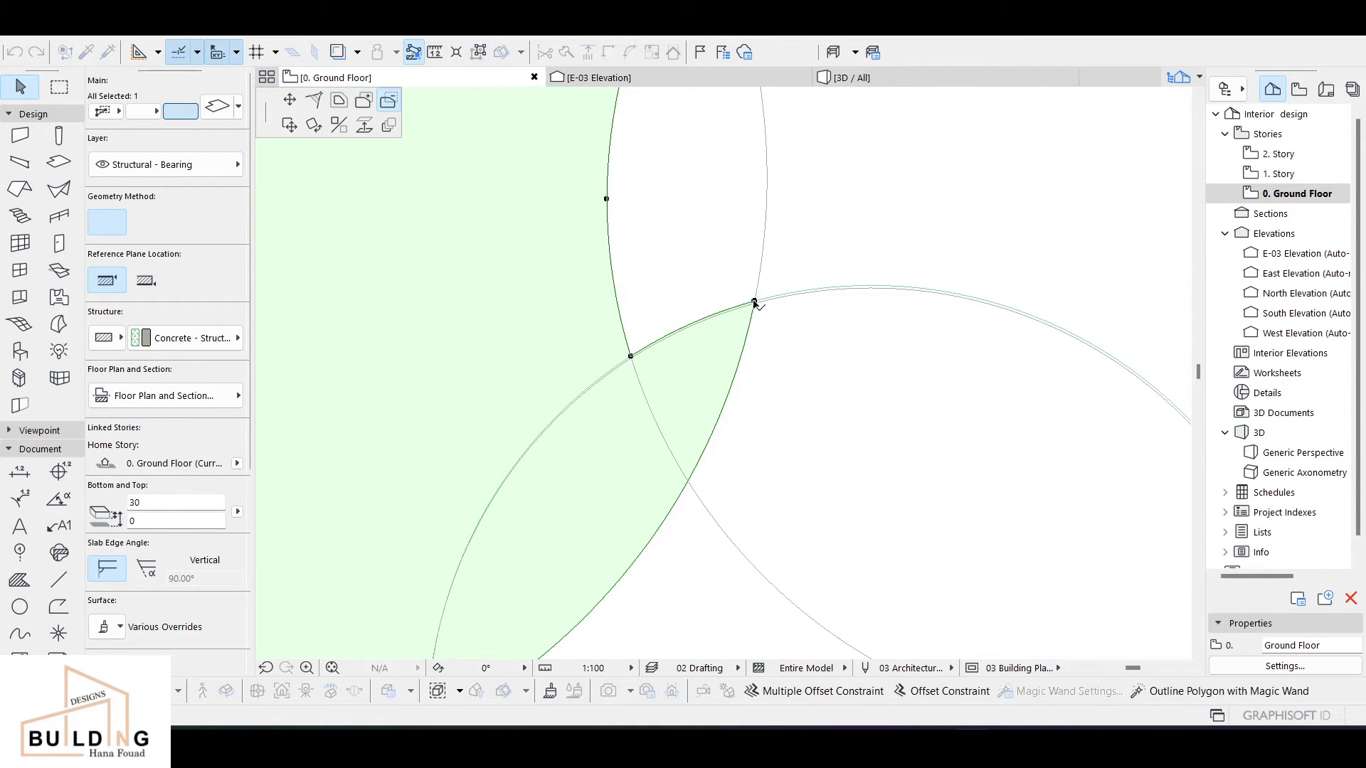
{"action": "left_click", "coordinate": [726, 350]}
{"action": "scroll", "coordinate": [748, 305], "scroll_direction": "up", "scroll_amount": 5}
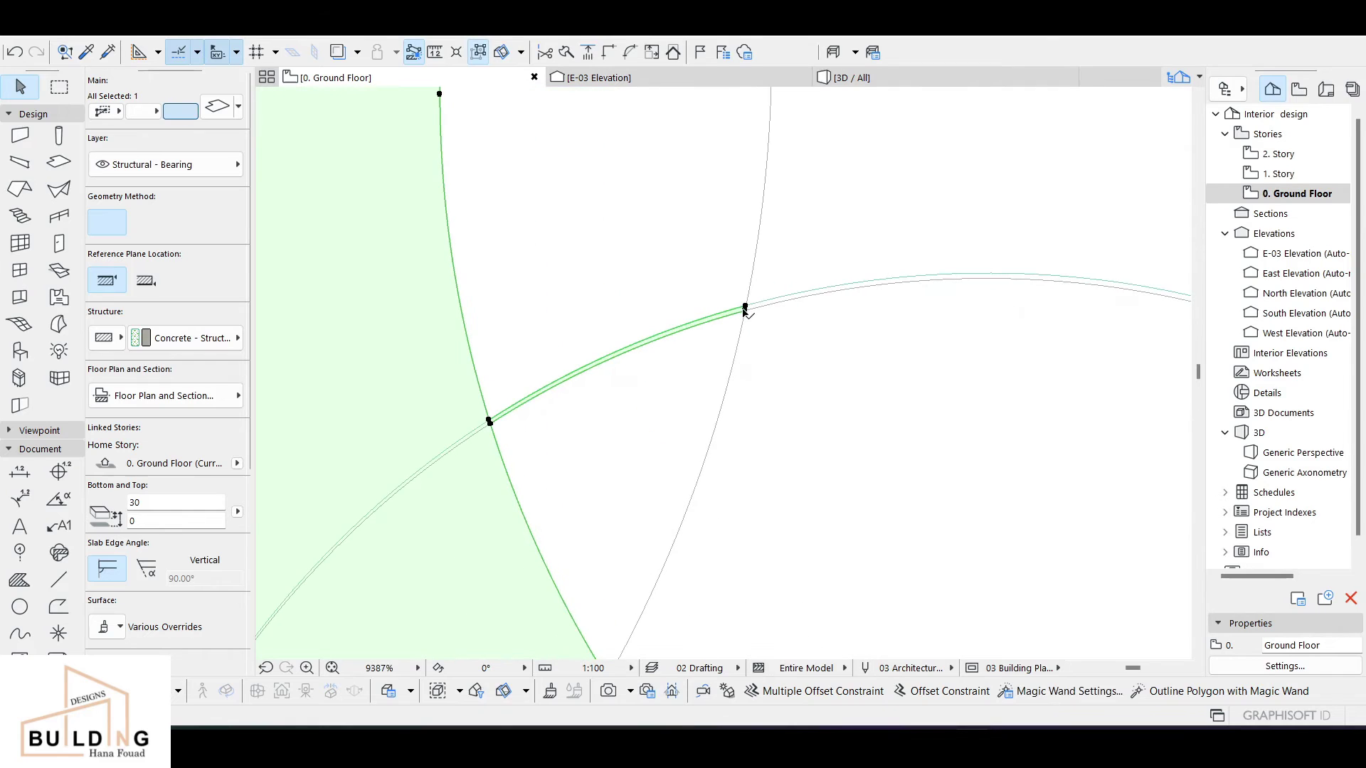
{"action": "scroll", "coordinate": [746, 311], "scroll_direction": "up", "scroll_amount": 5}
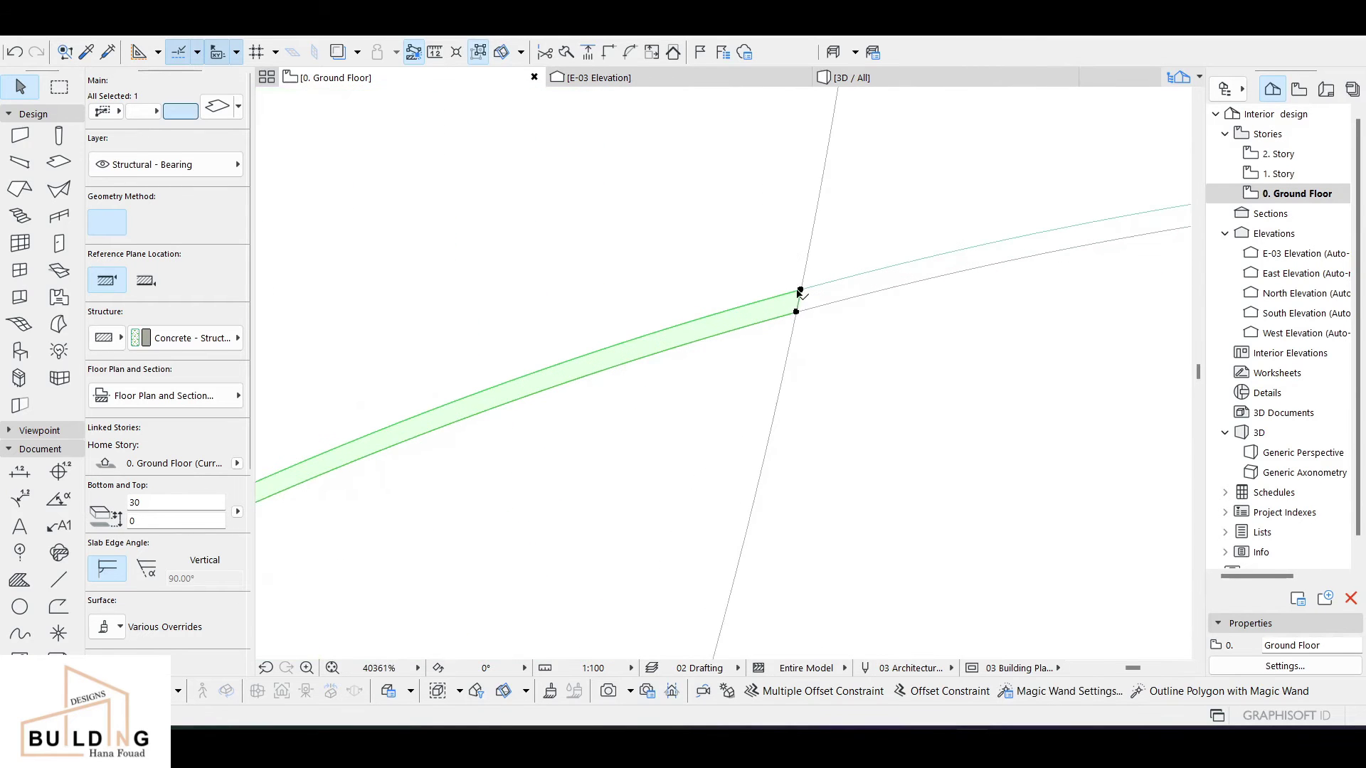
{"action": "left_click", "coordinate": [770, 313]}
{"action": "left_click", "coordinate": [769, 313]}
- Subtract the area inside the lower 250-radius circle from the lower 300-radius slab
{"action": "scroll", "coordinate": [768, 315], "scroll_direction": "down", "scroll_amount": 10}
{"action": "middle_click_drag", "start_coordinate": [681, 418], "coordinate": [641, 195]}
{"action": "scroll", "coordinate": [689, 314], "scroll_direction": "down", "scroll_amount": 10}
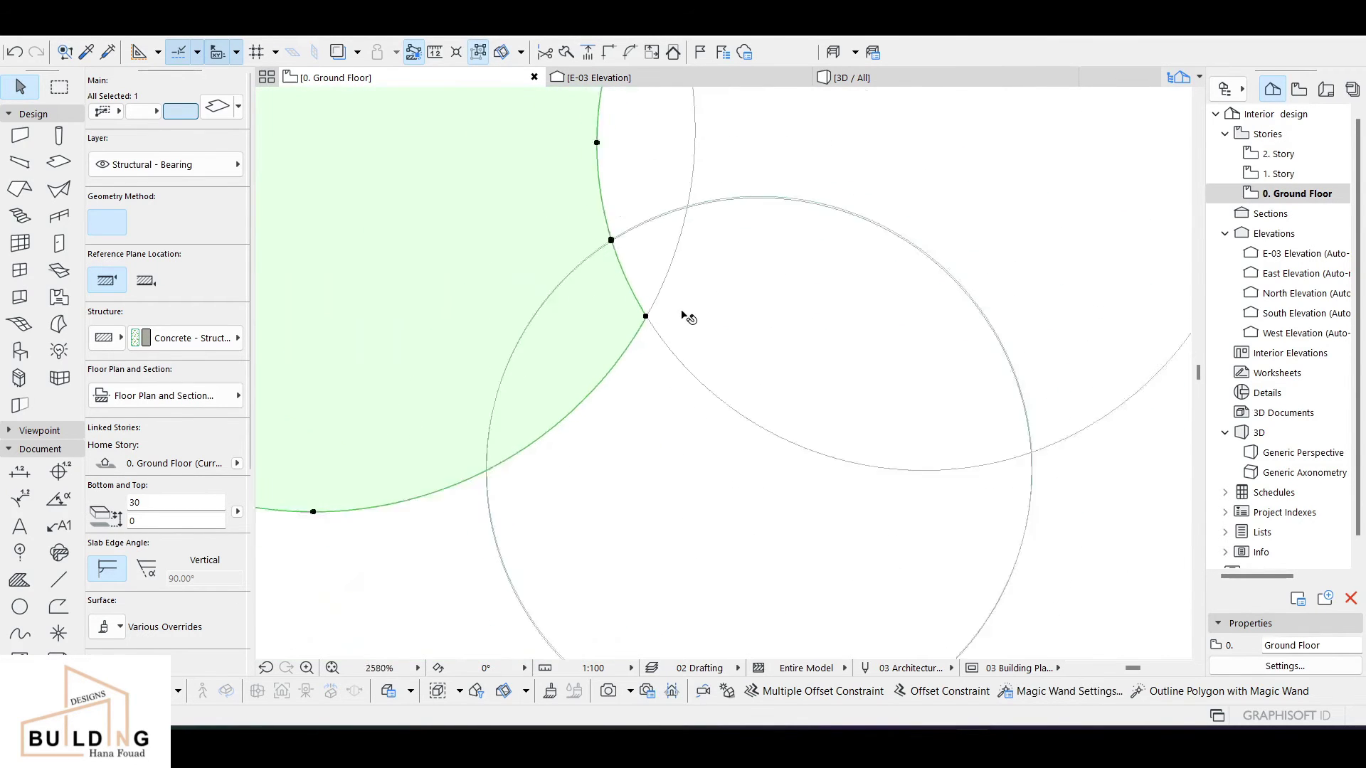
{"action": "left_click", "coordinate": [792, 340]}
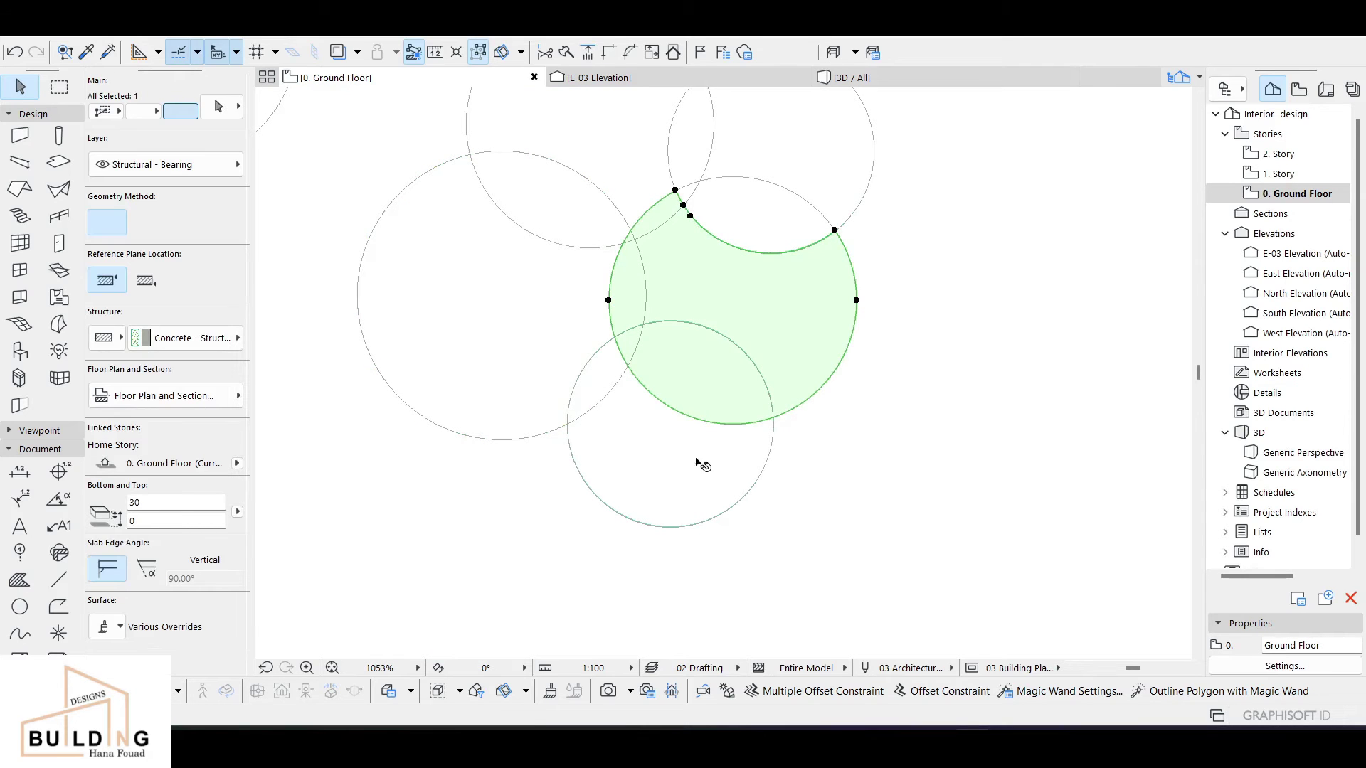
{"action": "left_click", "coordinate": [705, 475]}
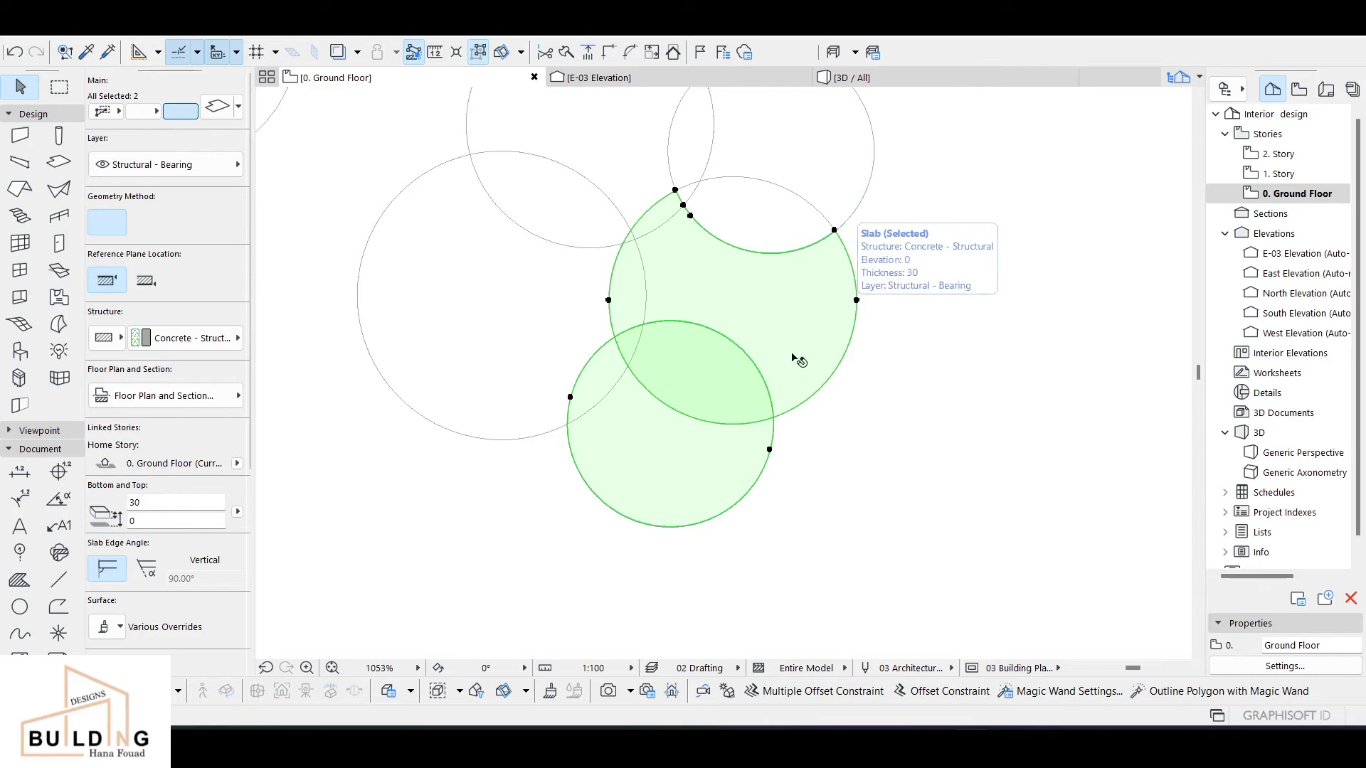
{"action": "key", "text": "Escape"}
{"action": "left_click", "coordinate": [712, 462]}
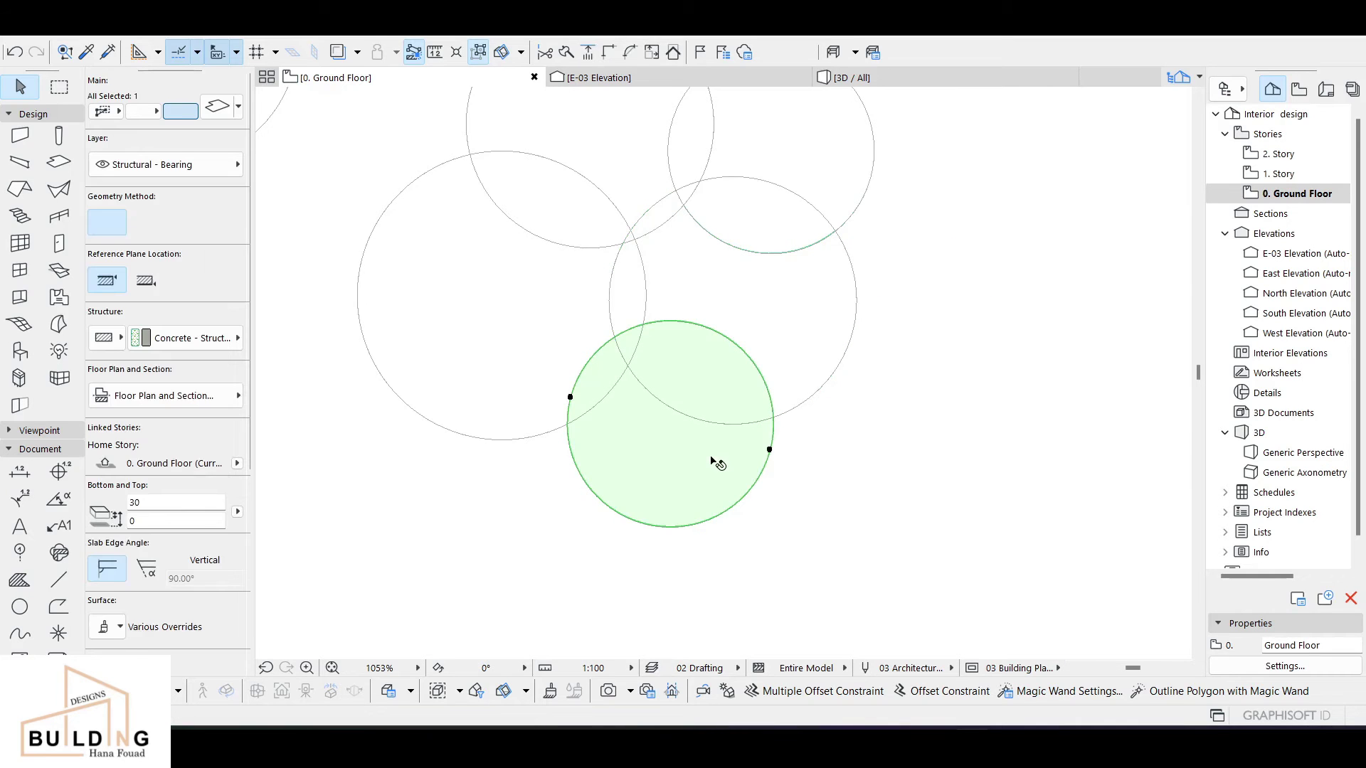
{"action": "left_click", "coordinate": [793, 353]}
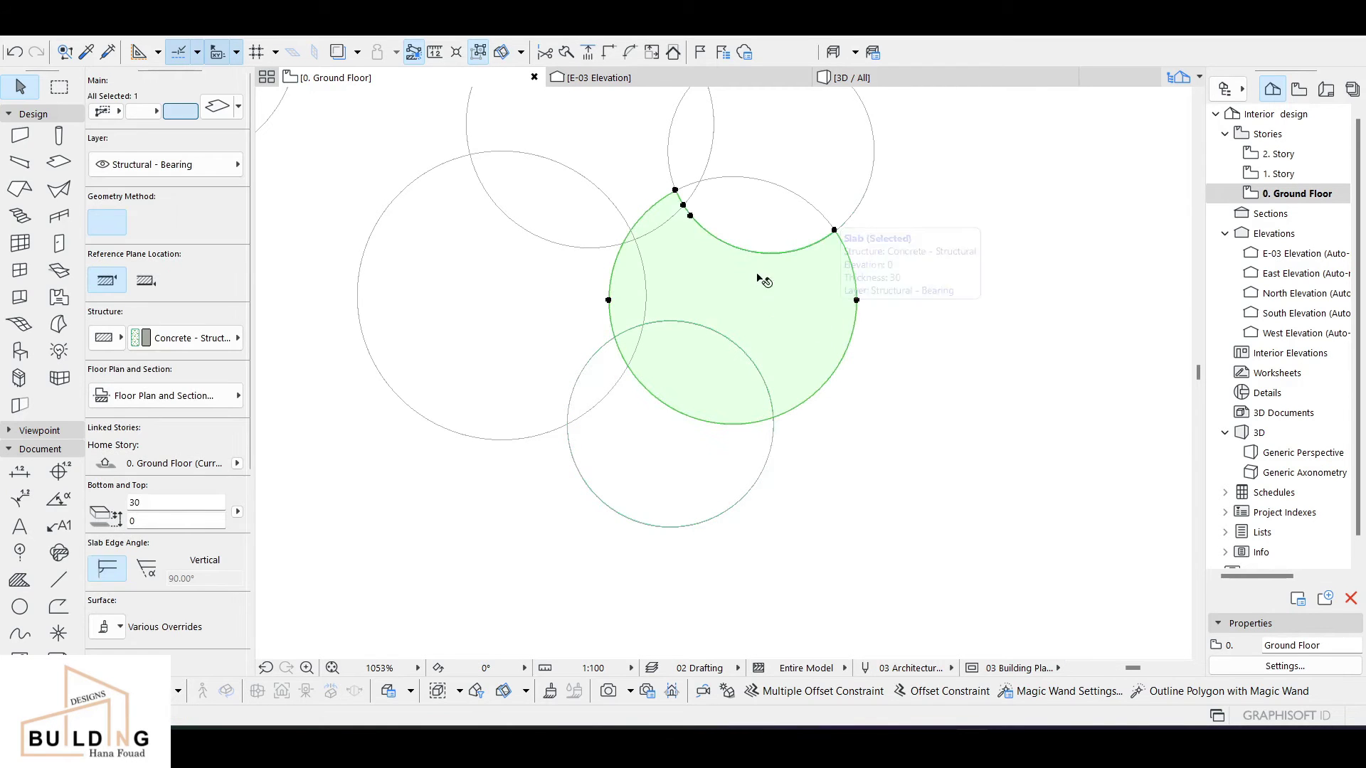
{"action": "left_click", "coordinate": [608, 300]}
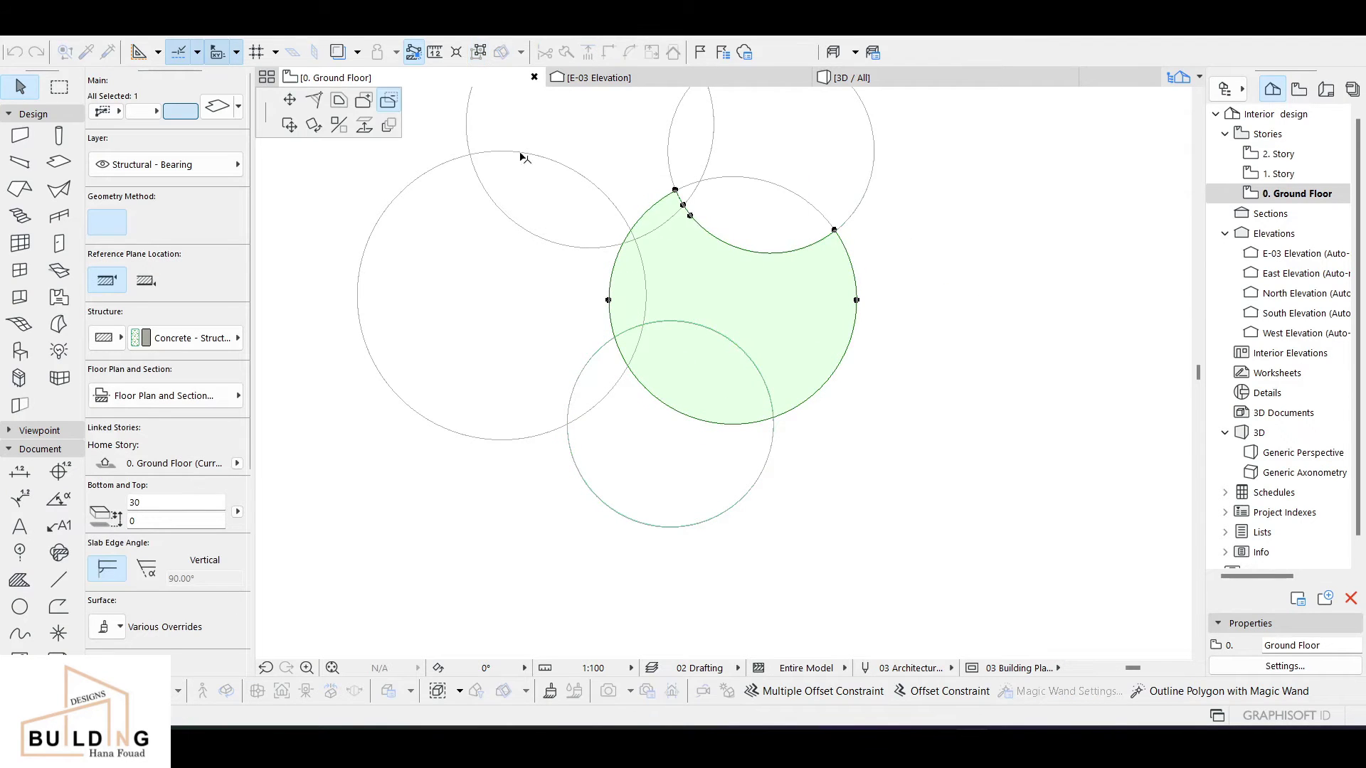
{"action": "left_click", "coordinate": [697, 385]}
- Subtract the leftover pointed tip inside the lower 250-radius circle from the 300-radius slab, and clear the slab's selection
{"action": "scroll", "coordinate": [644, 348], "scroll_direction": "up", "scroll_amount": 5}
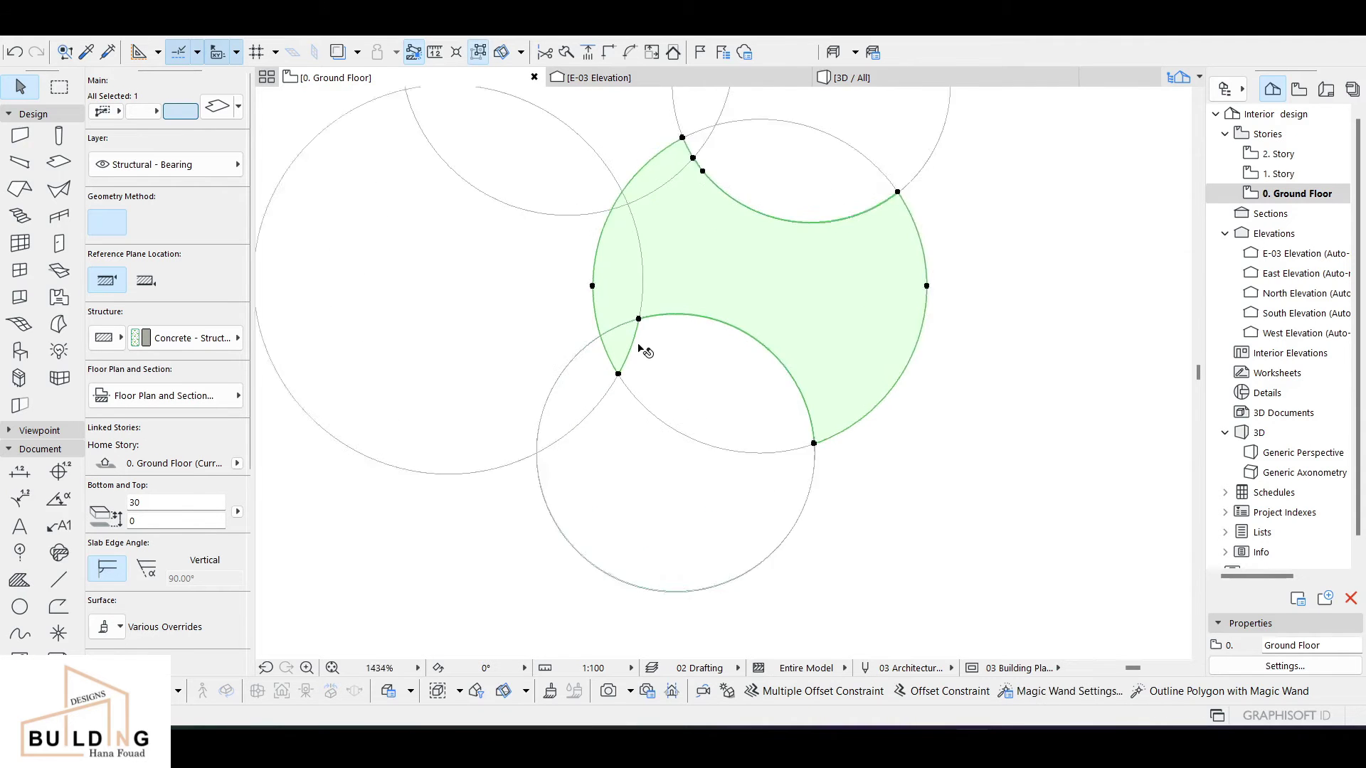
{"action": "scroll", "coordinate": [611, 333], "scroll_direction": "up", "scroll_amount": 2}
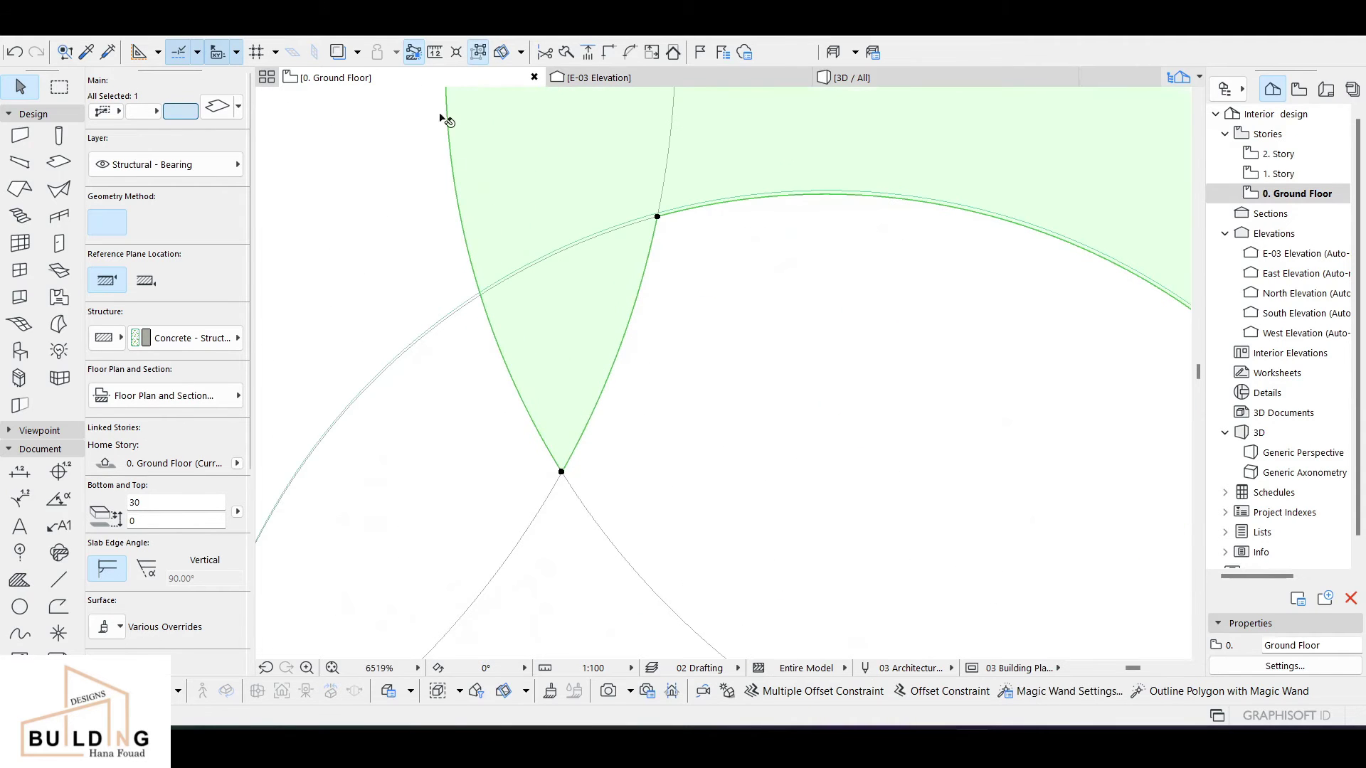
{"action": "left_click", "coordinate": [562, 473]}
{"action": "left_click", "coordinate": [554, 332]}
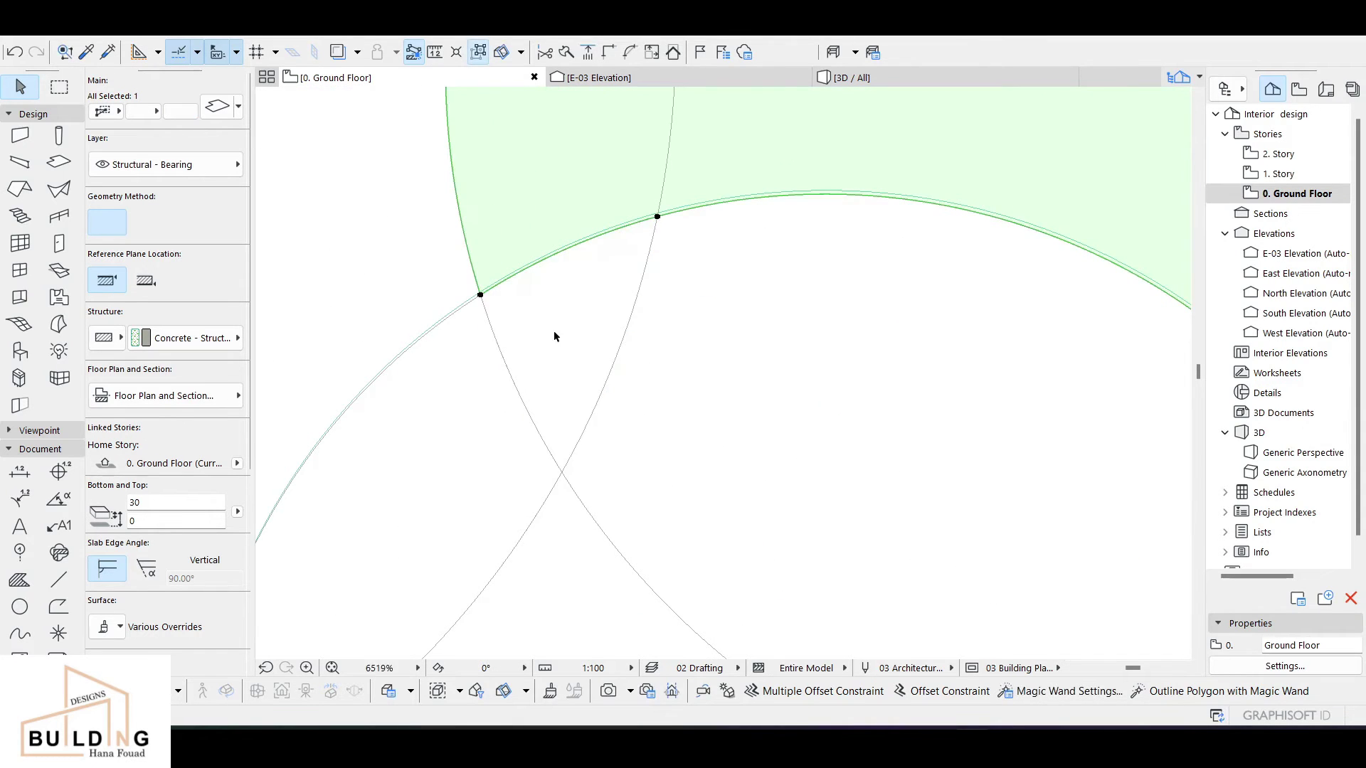
{"action": "left_click", "coordinate": [630, 278]}
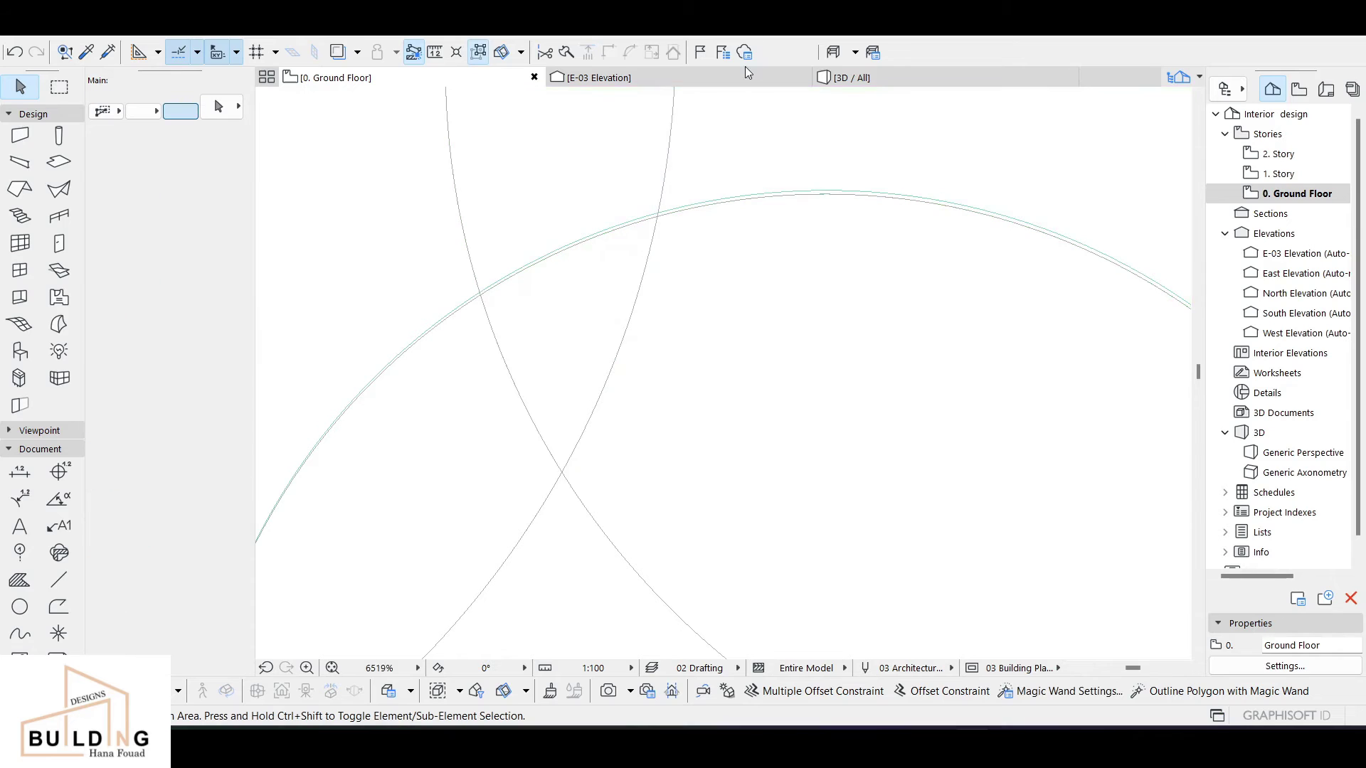
- Switch to the 3D view and check how the lower mirror disc meets the trimmed wood panel
{"action": "left_click", "coordinate": [868, 78]}
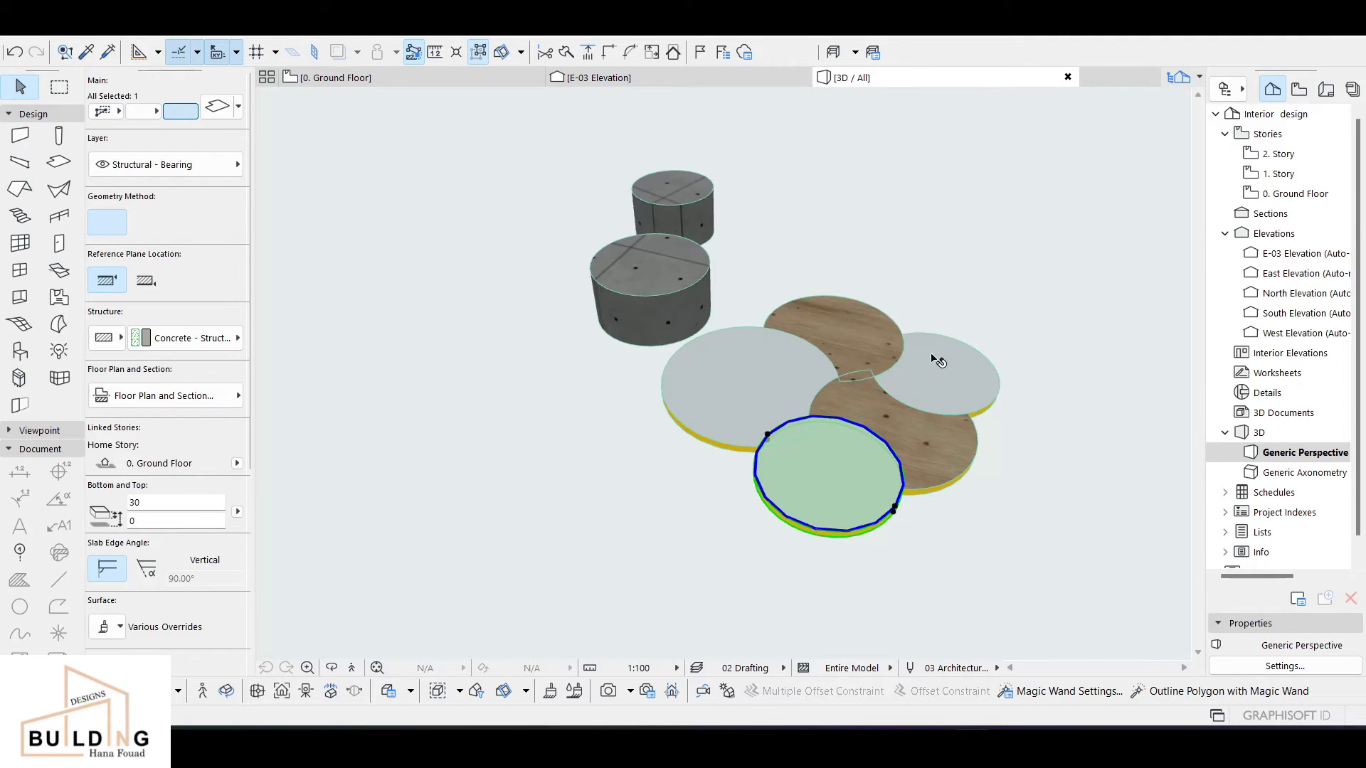
{"action": "key", "text": "Escape"}
{"action": "middle_click_drag", "start_coordinate": [882, 409], "coordinate": [792, 431]}
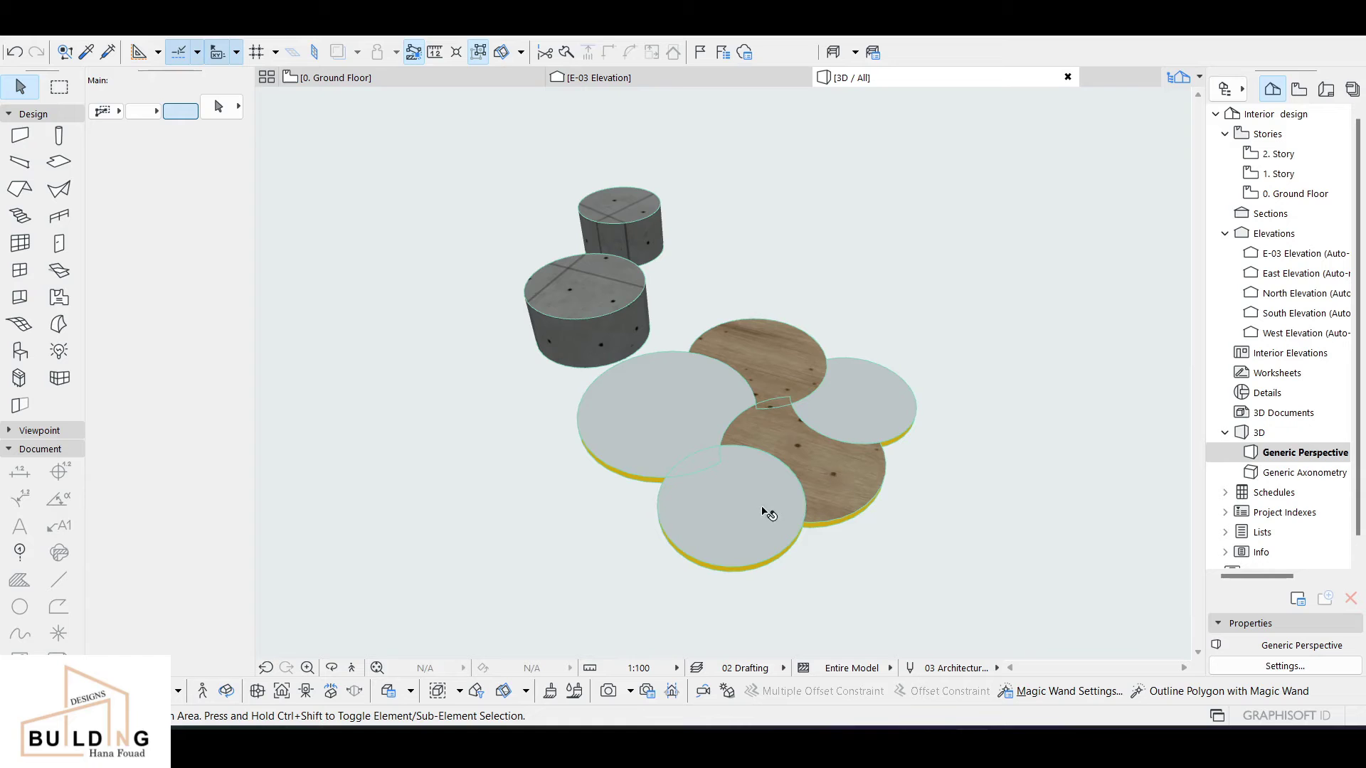
- Return to the ground floor plan and undo the last trims of the lower 300-radius slab
{"action": "left_click", "coordinate": [433, 78]}
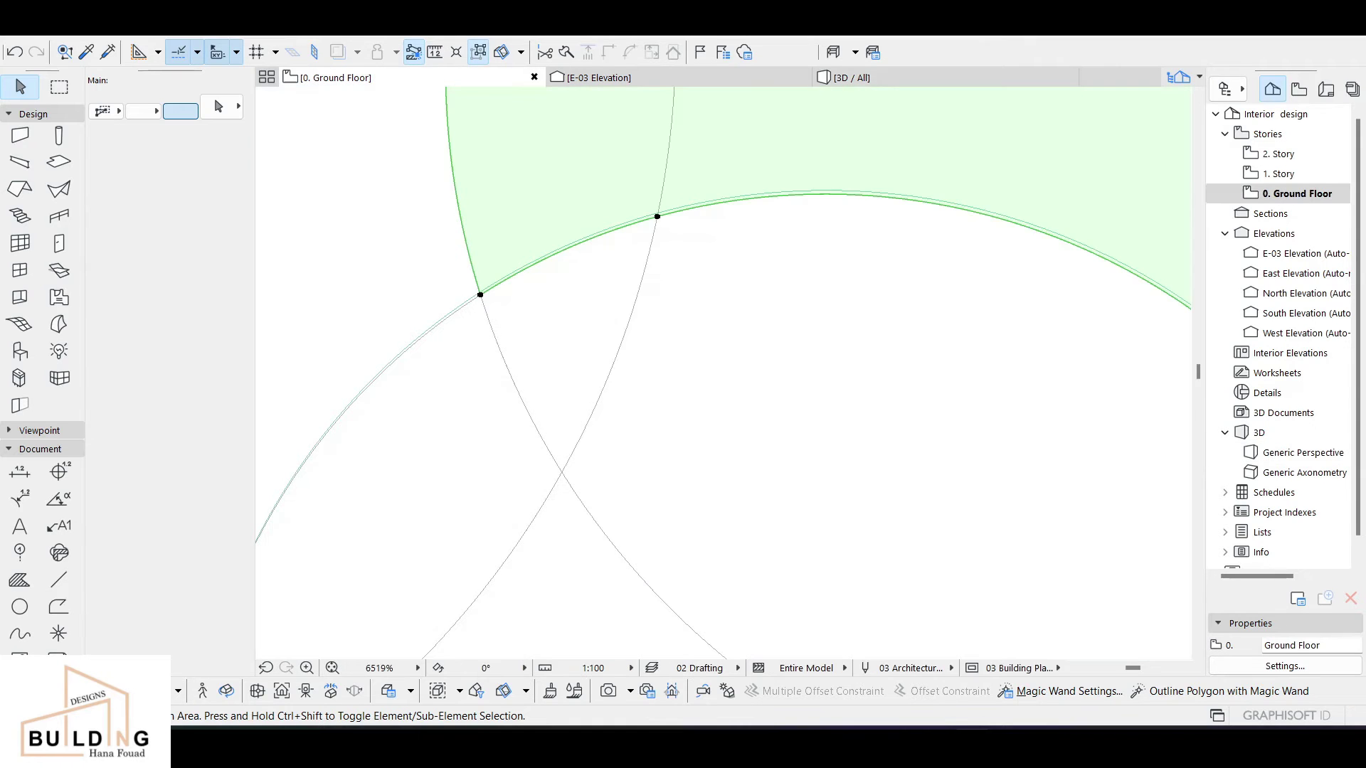
{"action": "left_click", "coordinate": [15, 52]}
{"action": "left_click", "coordinate": [15, 53]}
{"action": "left_click", "coordinate": [15, 52]}
- Subtract the area overlapping the lower 300-radius circle from the lower 250-radius slab
{"action": "scroll", "coordinate": [544, 255], "scroll_direction": "down", "scroll_amount": 3}
{"action": "scroll", "coordinate": [601, 284], "scroll_direction": "down", "scroll_amount": 2}
{"action": "middle_click_drag", "start_coordinate": [601, 283], "coordinate": [648, 189]}
{"action": "key", "text": "Escape"}
{"action": "left_click", "coordinate": [604, 409]}
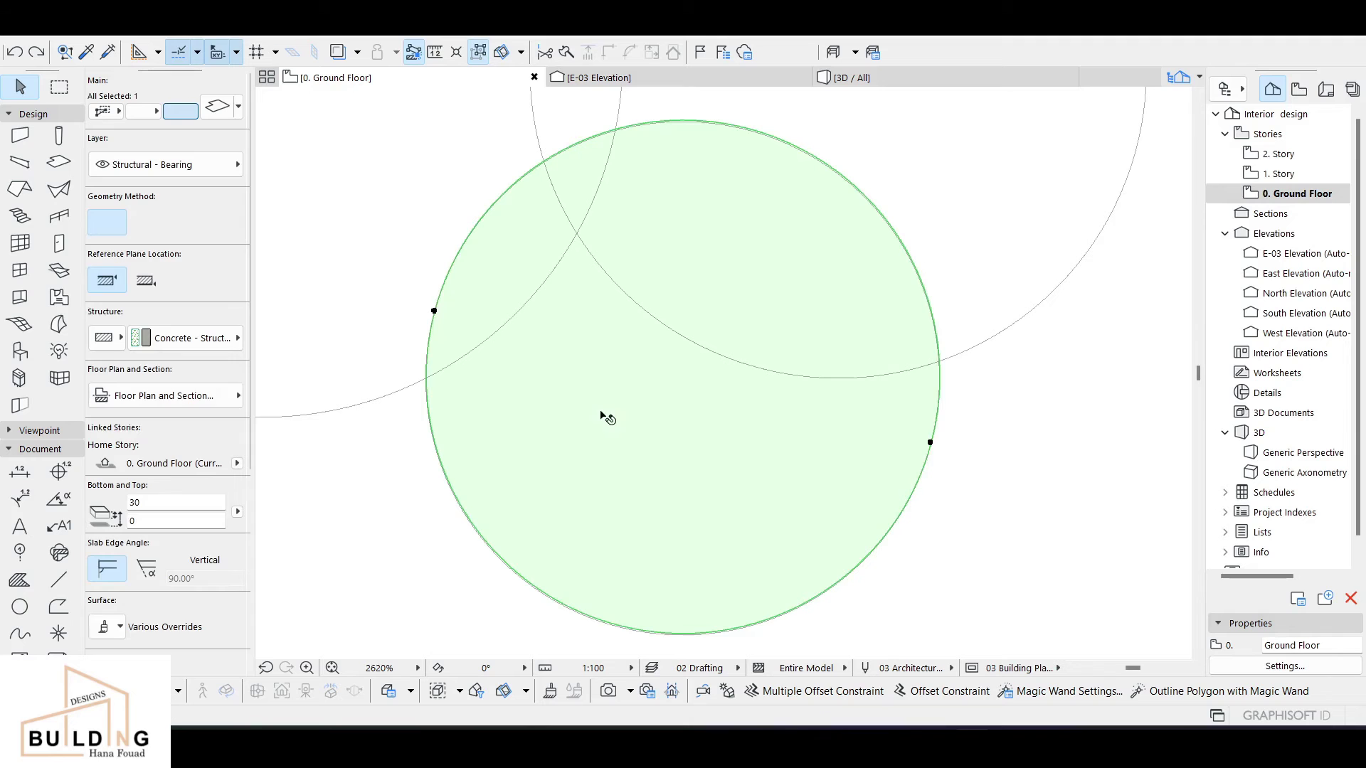
{"action": "left_click", "coordinate": [930, 442]}
{"action": "key", "text": "space"}
{"action": "left_click", "coordinate": [752, 248]}
- Try to subtract the thin leftover strip along the upper arc of the lower 250-radius slab
{"action": "scroll", "coordinate": [601, 195], "scroll_direction": "up", "scroll_amount": 1}
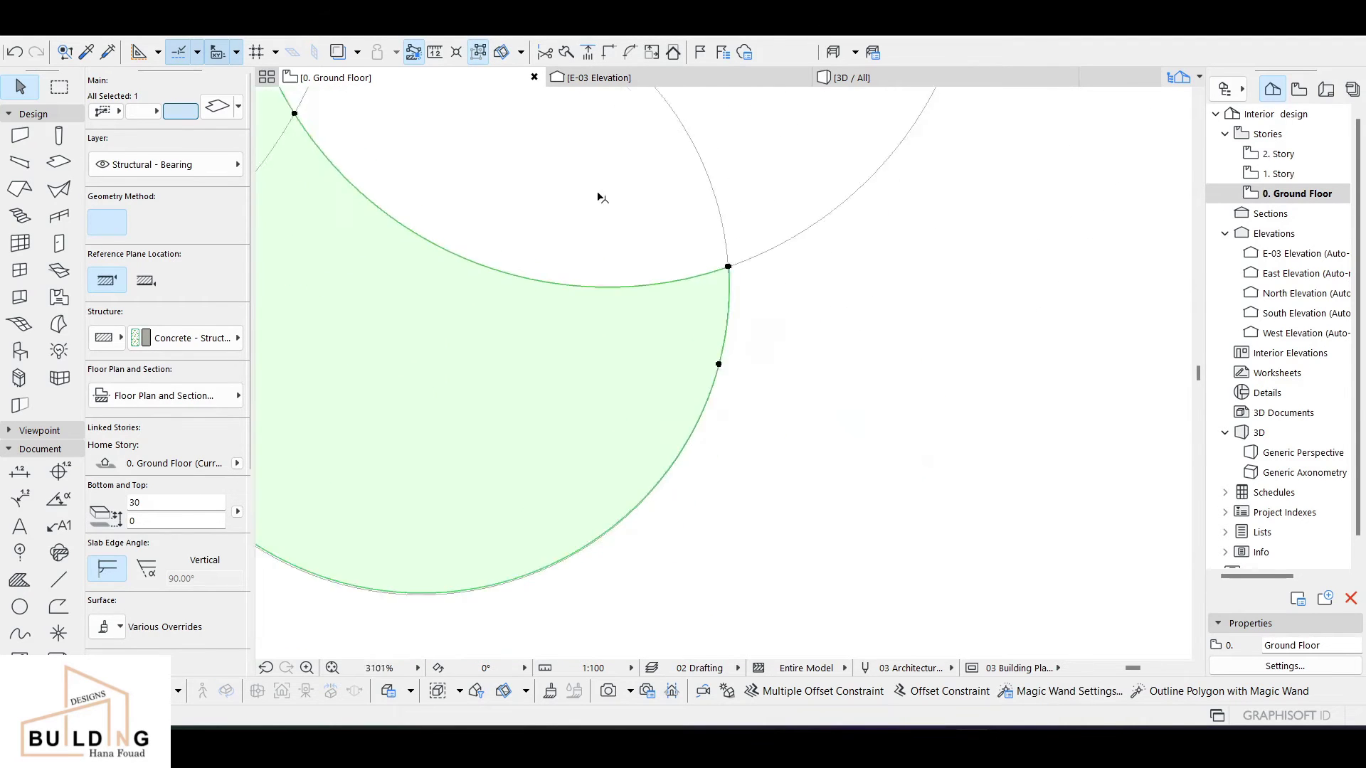
{"action": "scroll", "coordinate": [600, 195], "scroll_direction": "down", "scroll_amount": 2}
{"action": "middle_click_drag", "start_coordinate": [622, 232], "coordinate": [872, 570]}
{"action": "scroll", "coordinate": [612, 438], "scroll_direction": "up", "scroll_amount": 10}
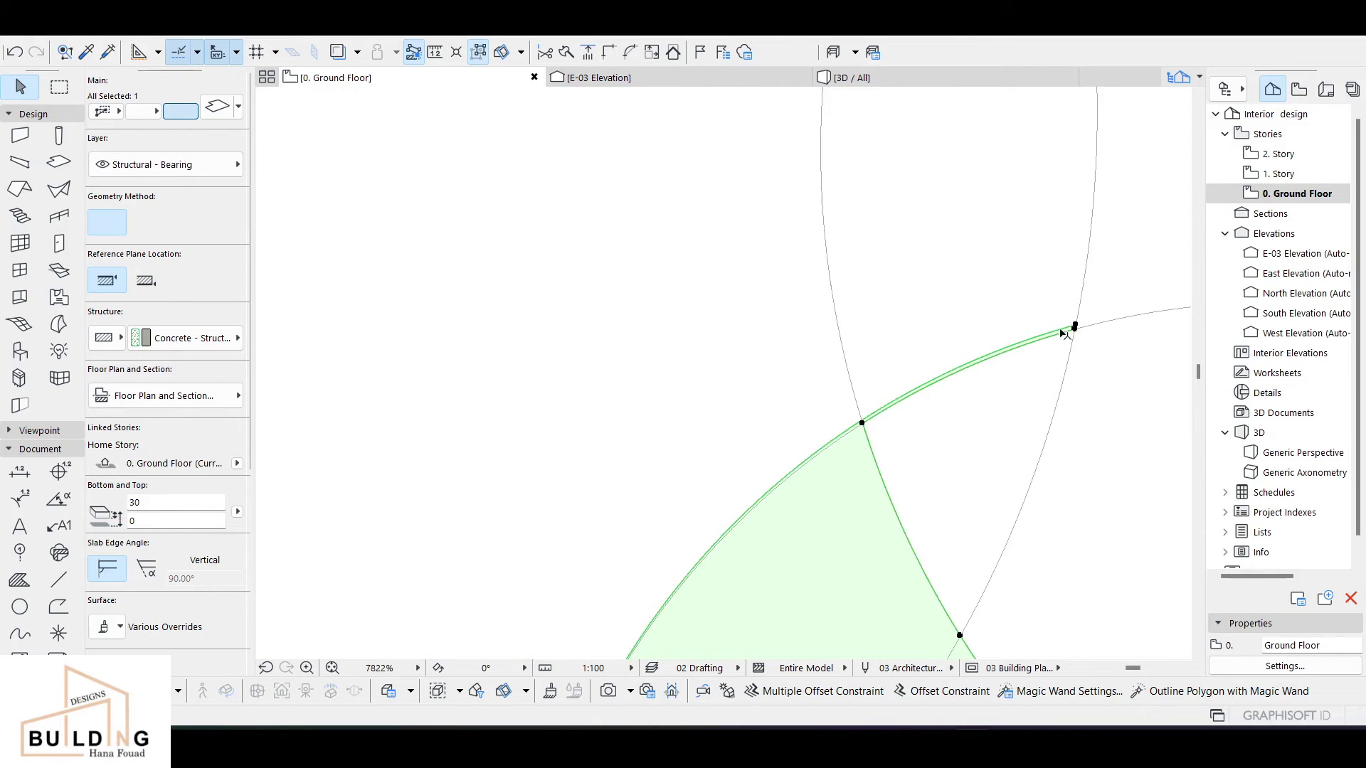
{"action": "left_click", "coordinate": [1075, 327]}
{"action": "scroll", "coordinate": [1076, 329], "scroll_direction": "up", "scroll_amount": 7}
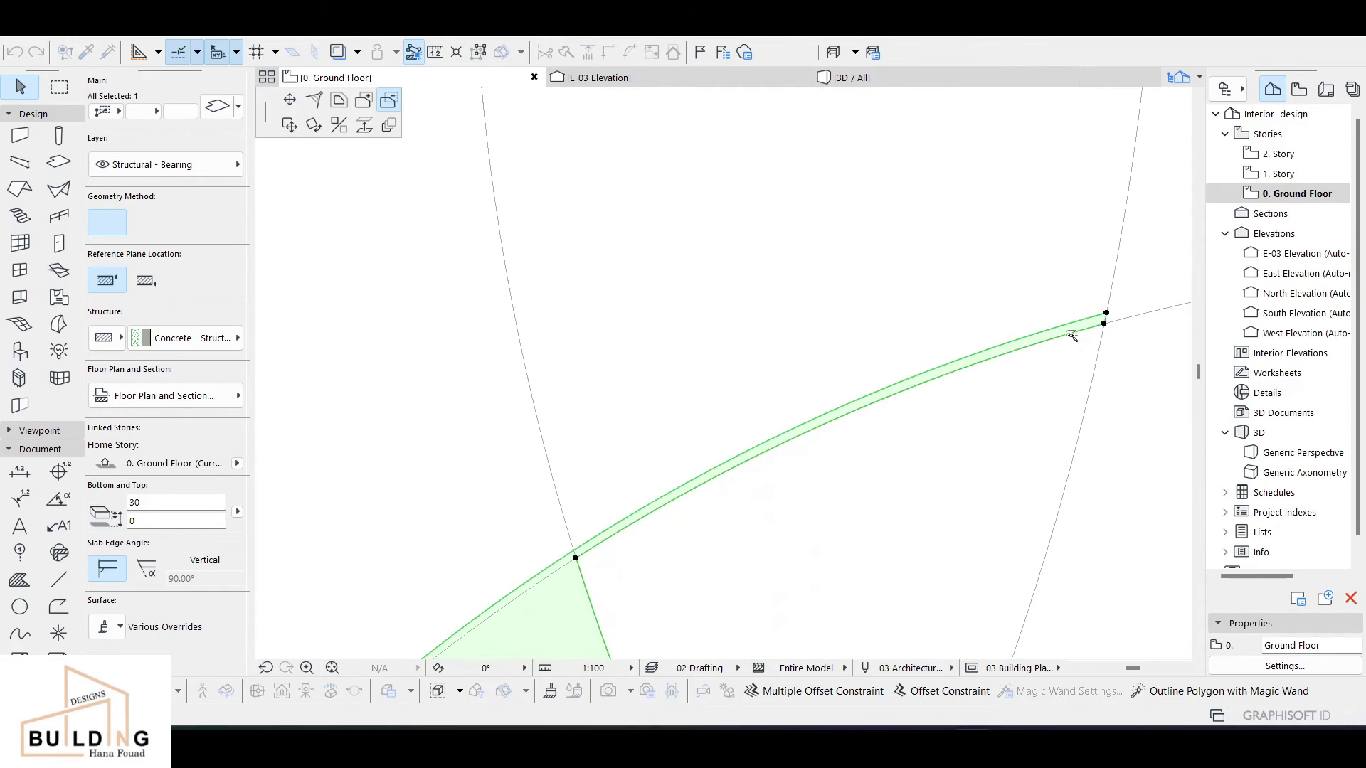
{"action": "key", "text": "Escape"}
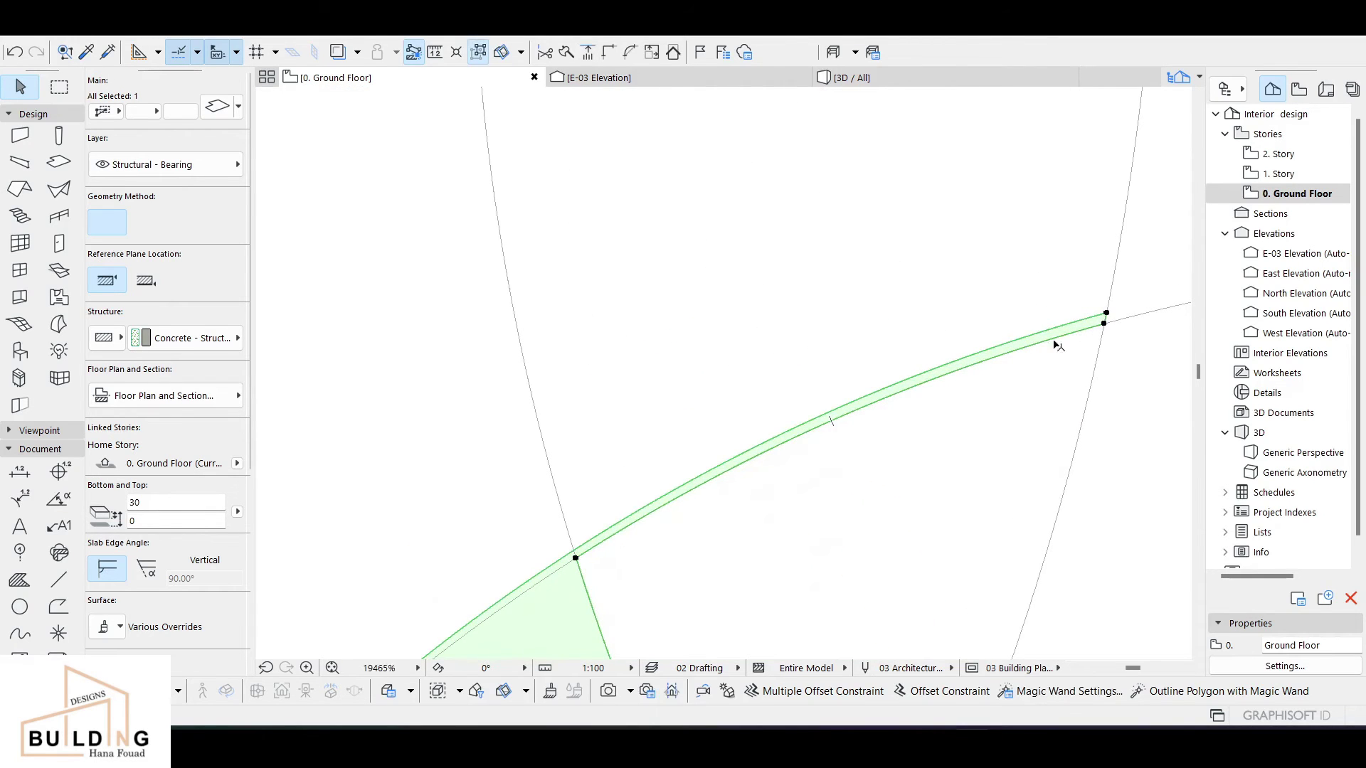
{"action": "left_click", "coordinate": [1000, 349]}
{"action": "key", "text": "Escape"}
{"action": "left_click", "coordinate": [1107, 314]}
{"action": "key", "text": "Escape"}
{"action": "left_click", "coordinate": [1107, 314]}
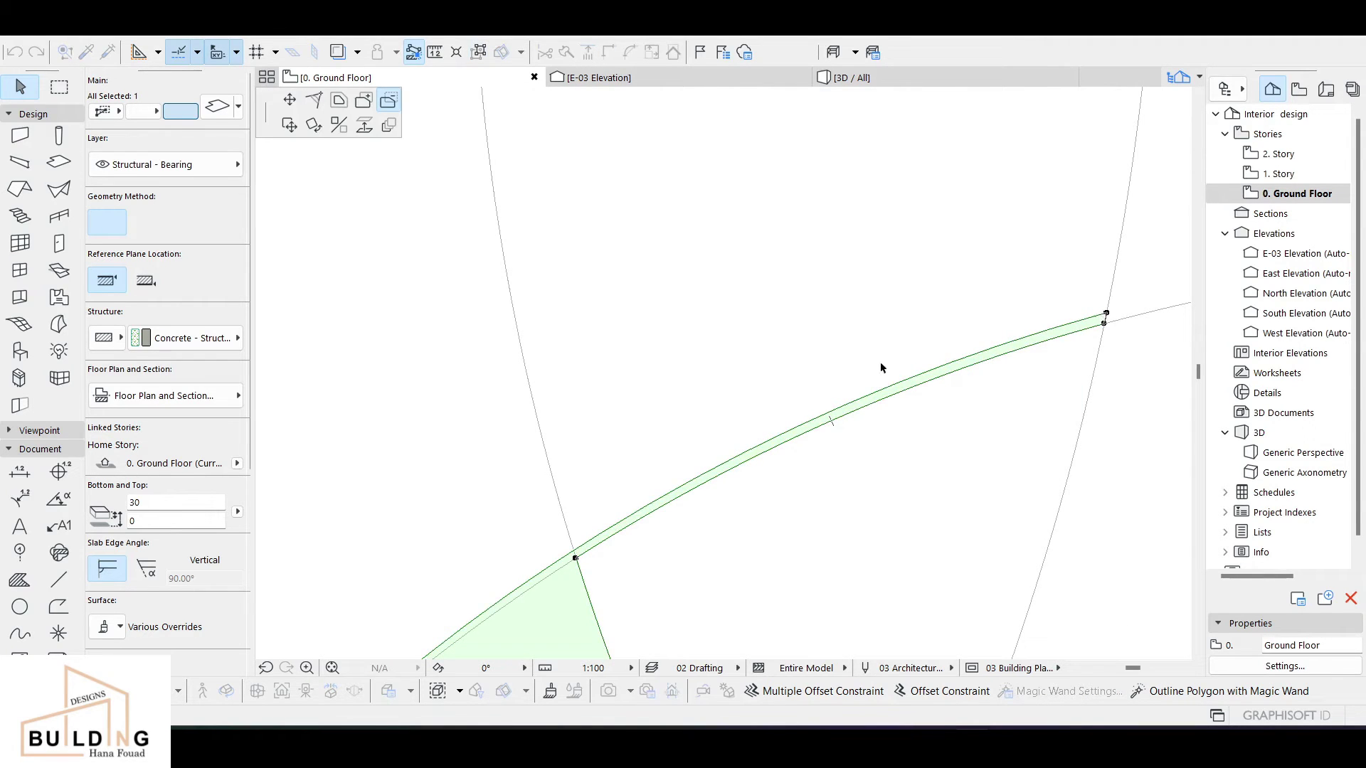
- Subtract the corner inside the lower 250-radius circle from the 350-radius slab
{"action": "scroll", "coordinate": [817, 434], "scroll_direction": "down", "scroll_amount": 10}
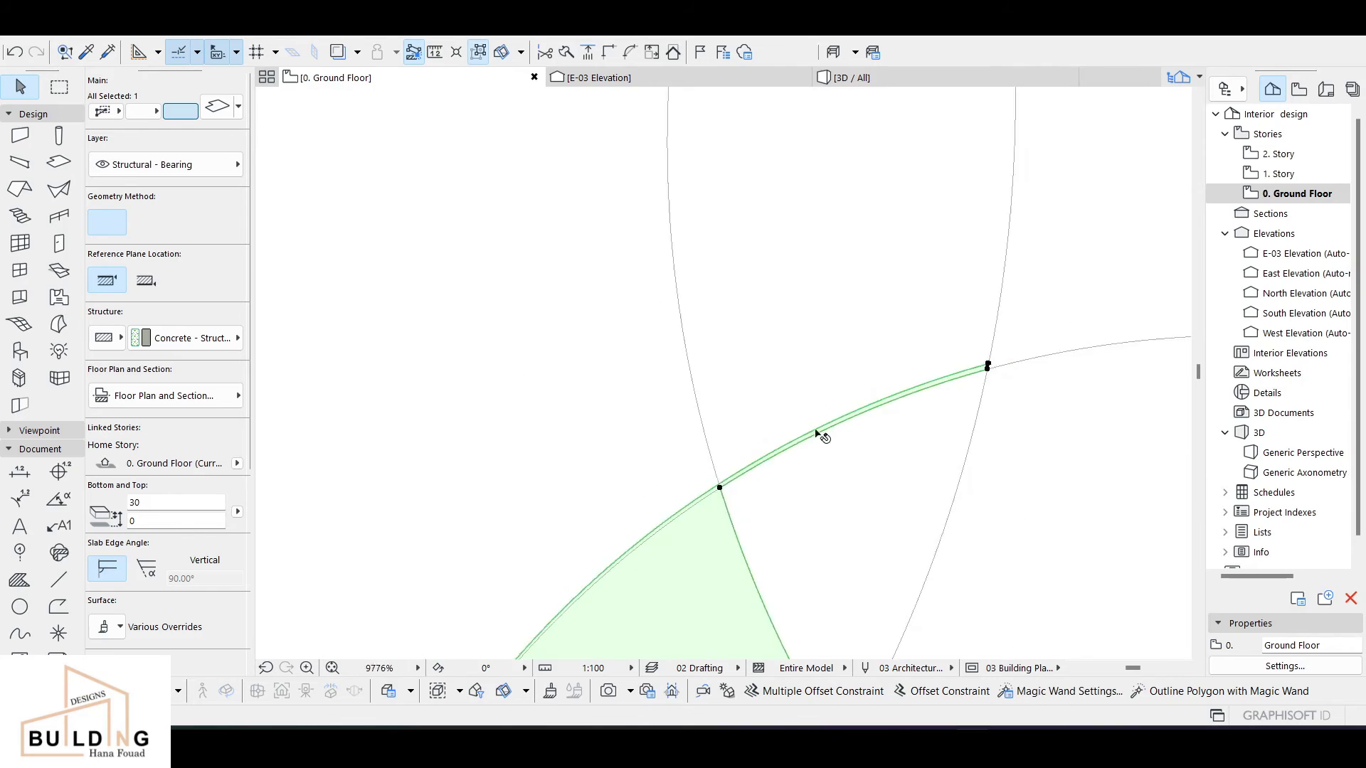
{"action": "middle_click_drag", "start_coordinate": [787, 469], "coordinate": [816, 405]}
{"action": "left_click", "coordinate": [728, 459]}
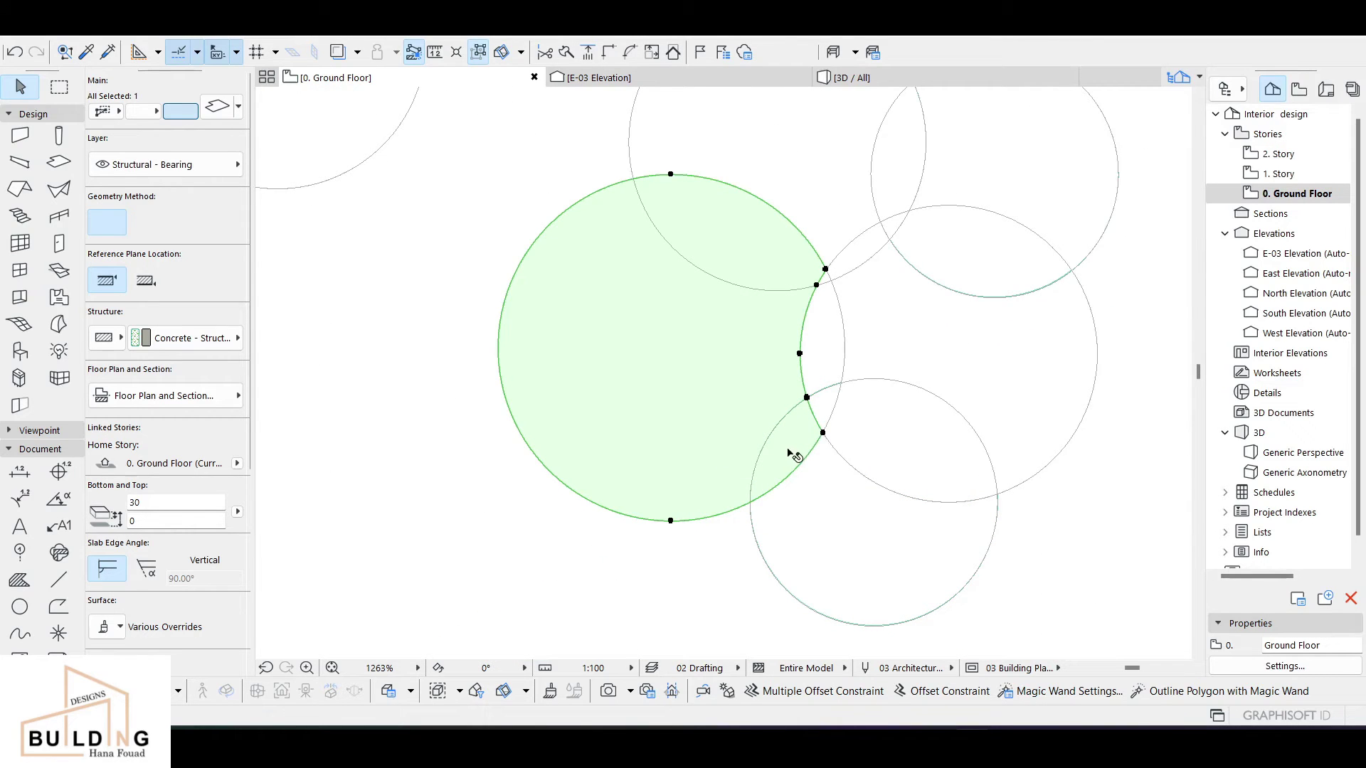
{"action": "left_click", "coordinate": [823, 432]}
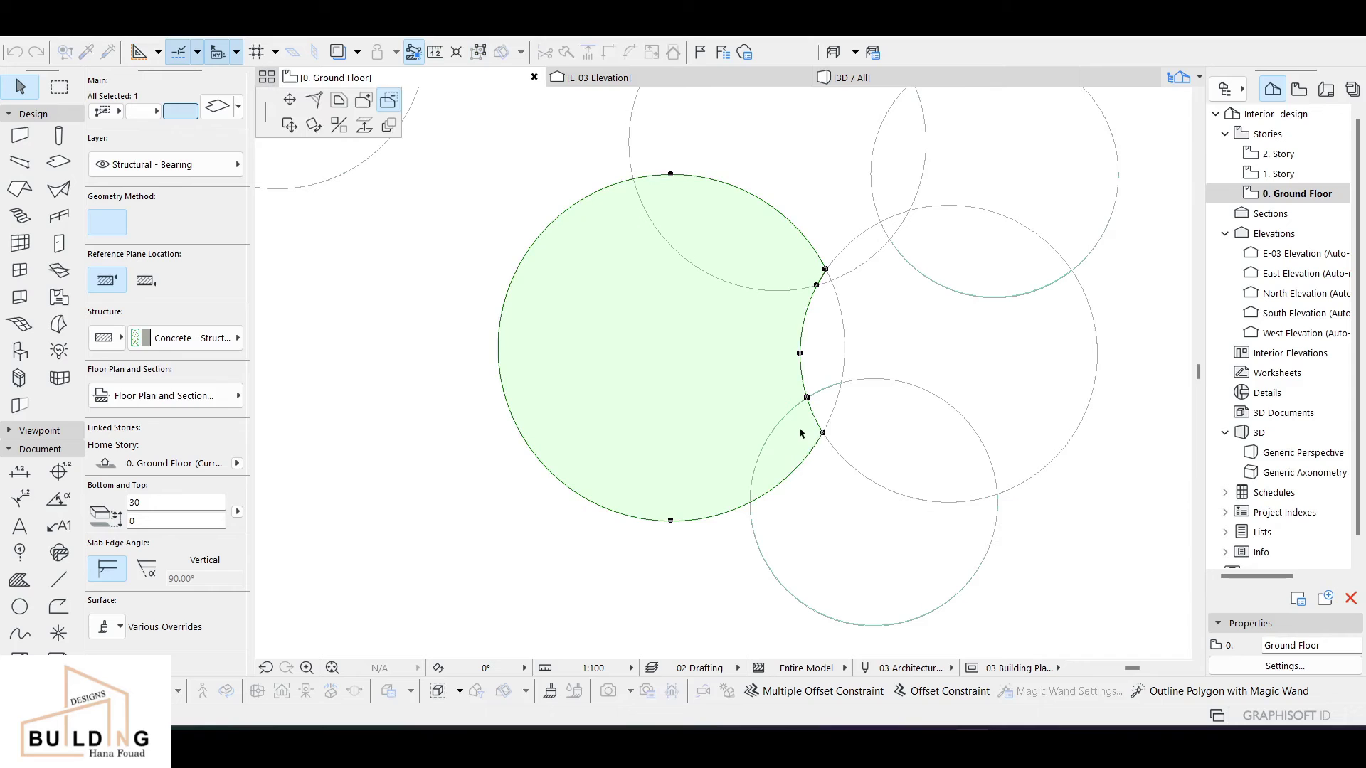
{"action": "left_click", "coordinate": [791, 434]}
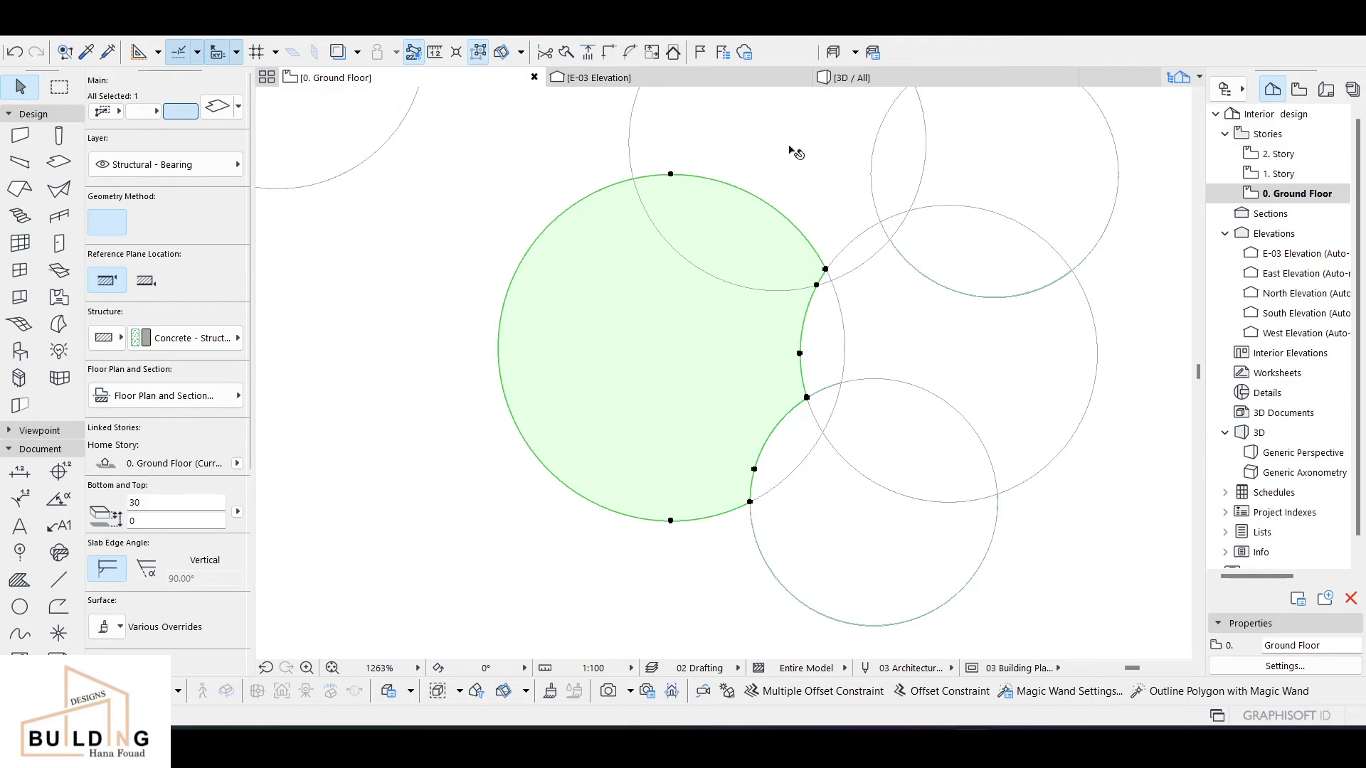
- Check the joints between the trimmed panels in the 3D view, and return to the ground floor plan
{"action": "left_click", "coordinate": [866, 78]}
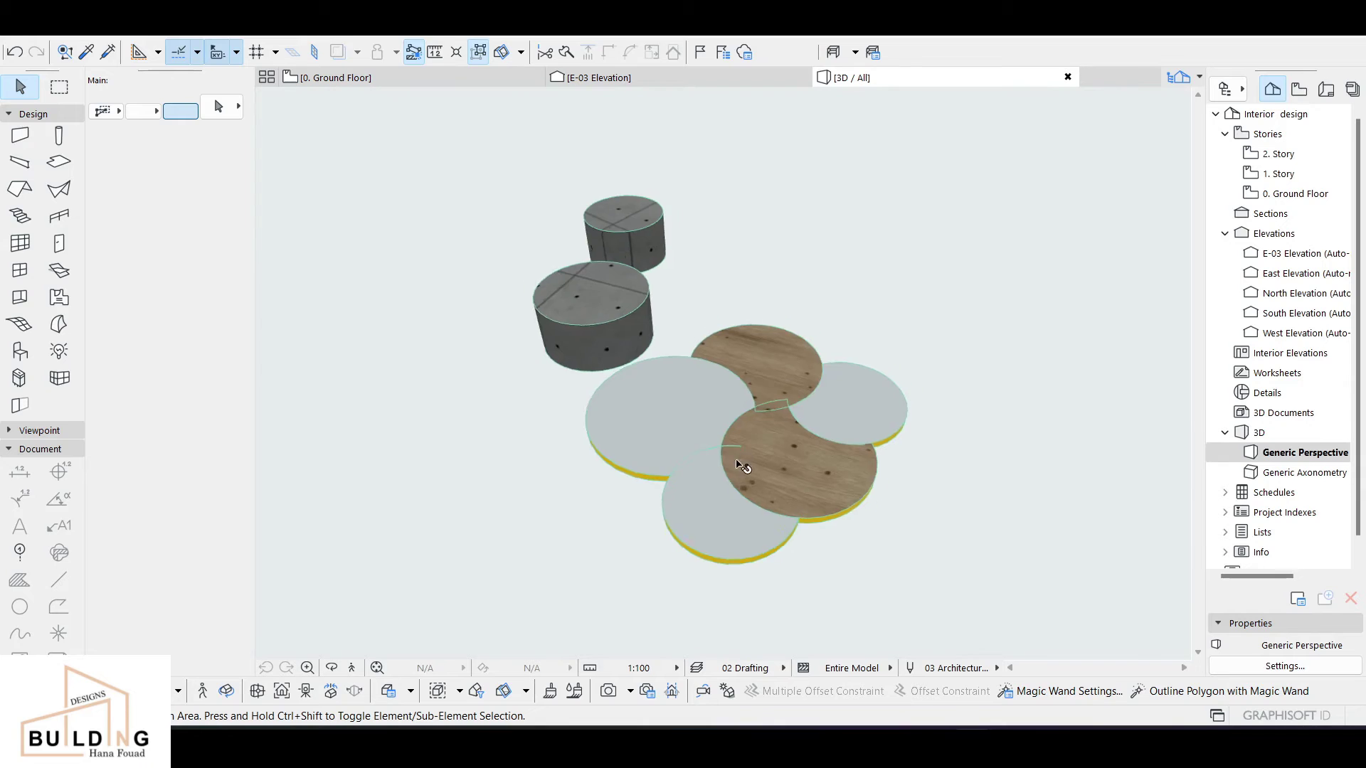
{"action": "scroll", "coordinate": [796, 595], "scroll_direction": "up", "scroll_amount": 8}
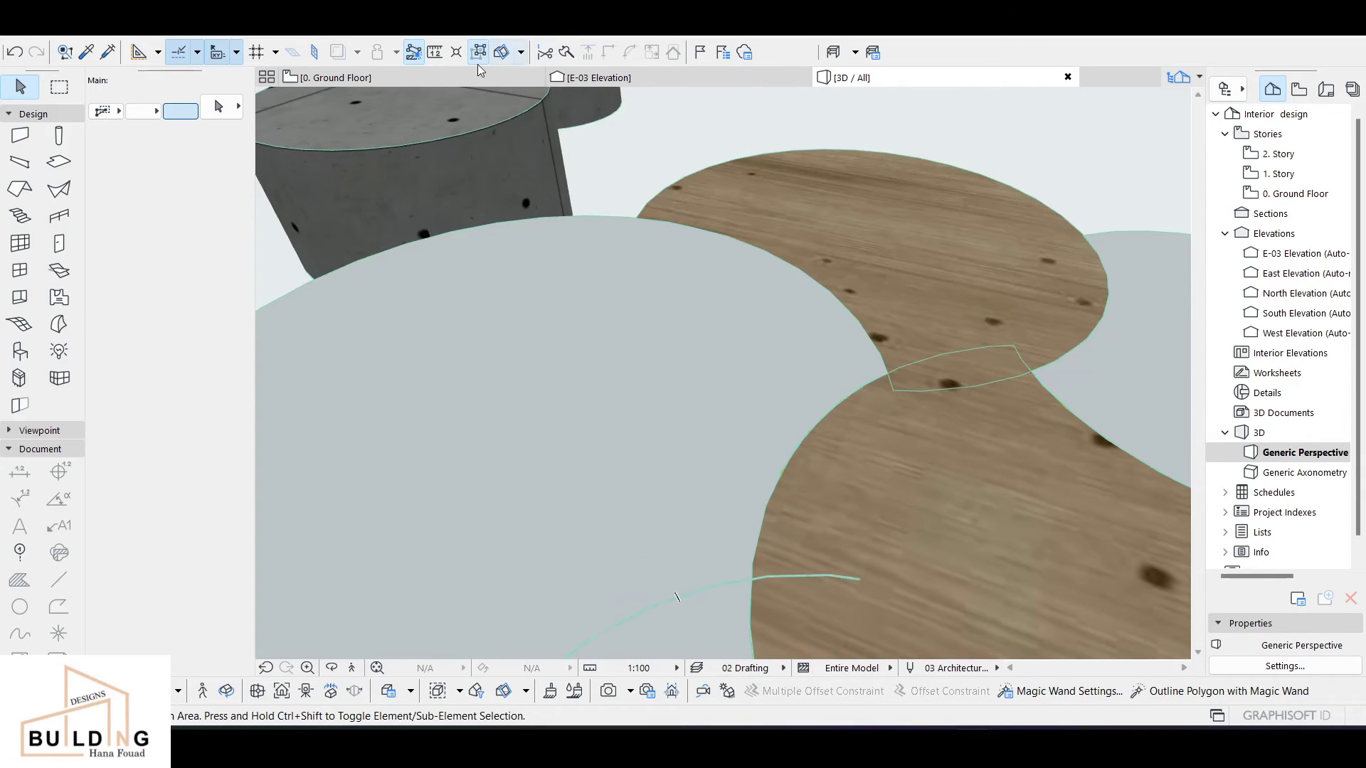
{"action": "left_click", "coordinate": [464, 79]}
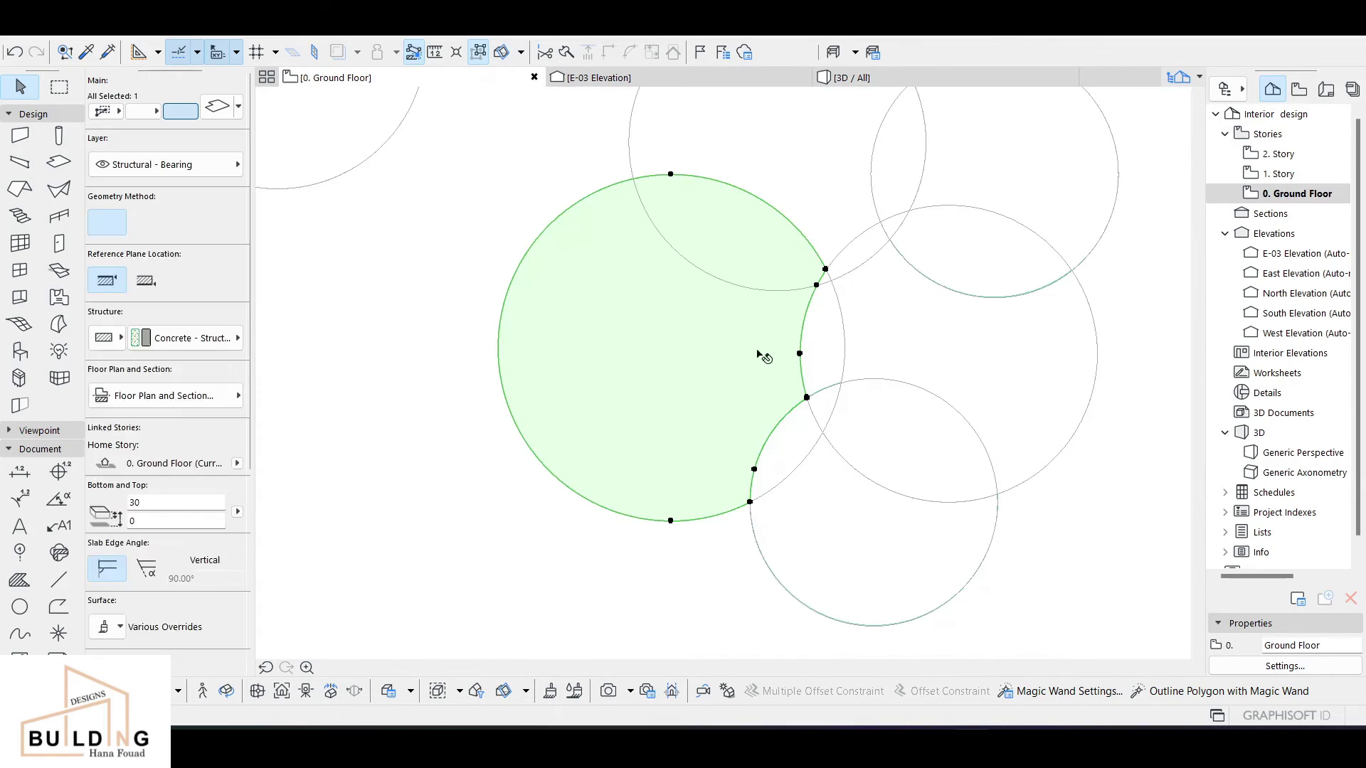
- Move the outer end node of the thin strip on the lower 250-radius slab onto the slab's upper corner
{"action": "left_click", "coordinate": [848, 200]}
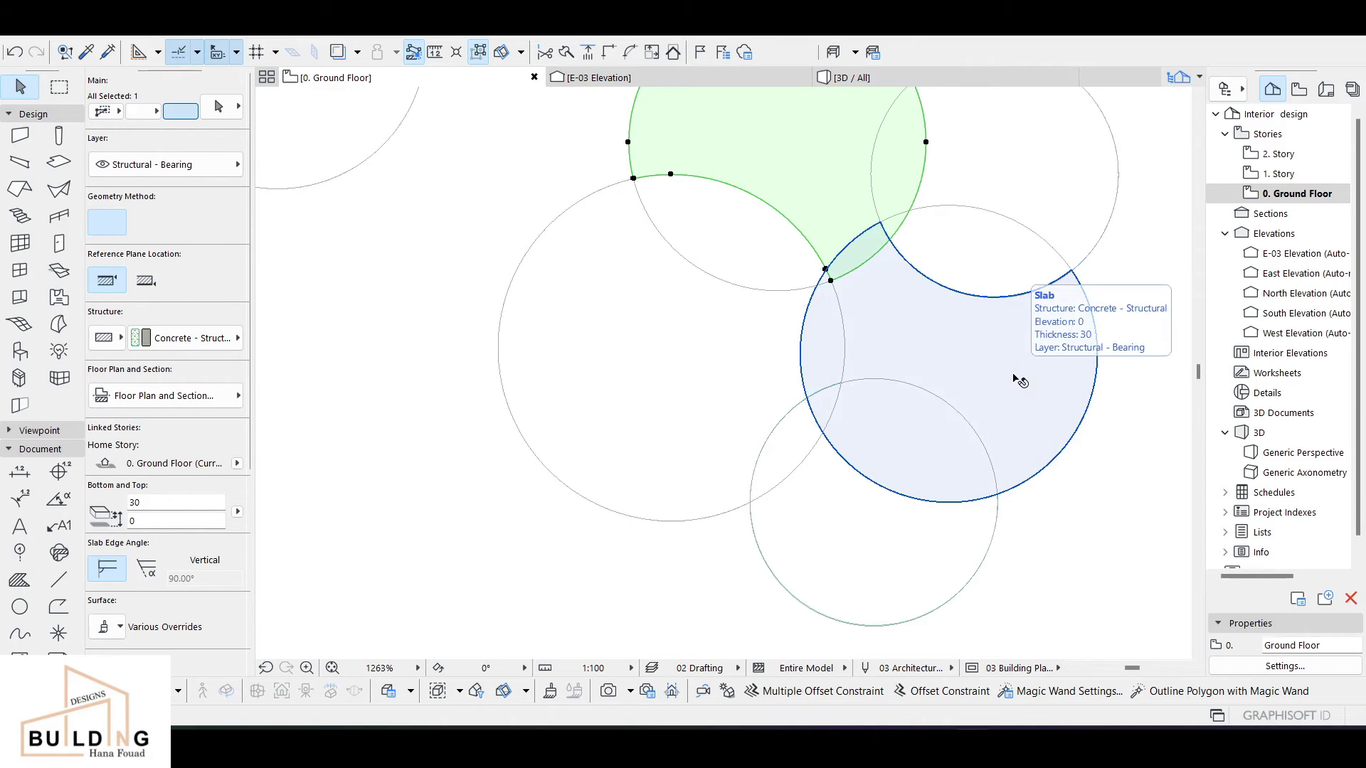
{"action": "left_click", "coordinate": [1041, 354]}
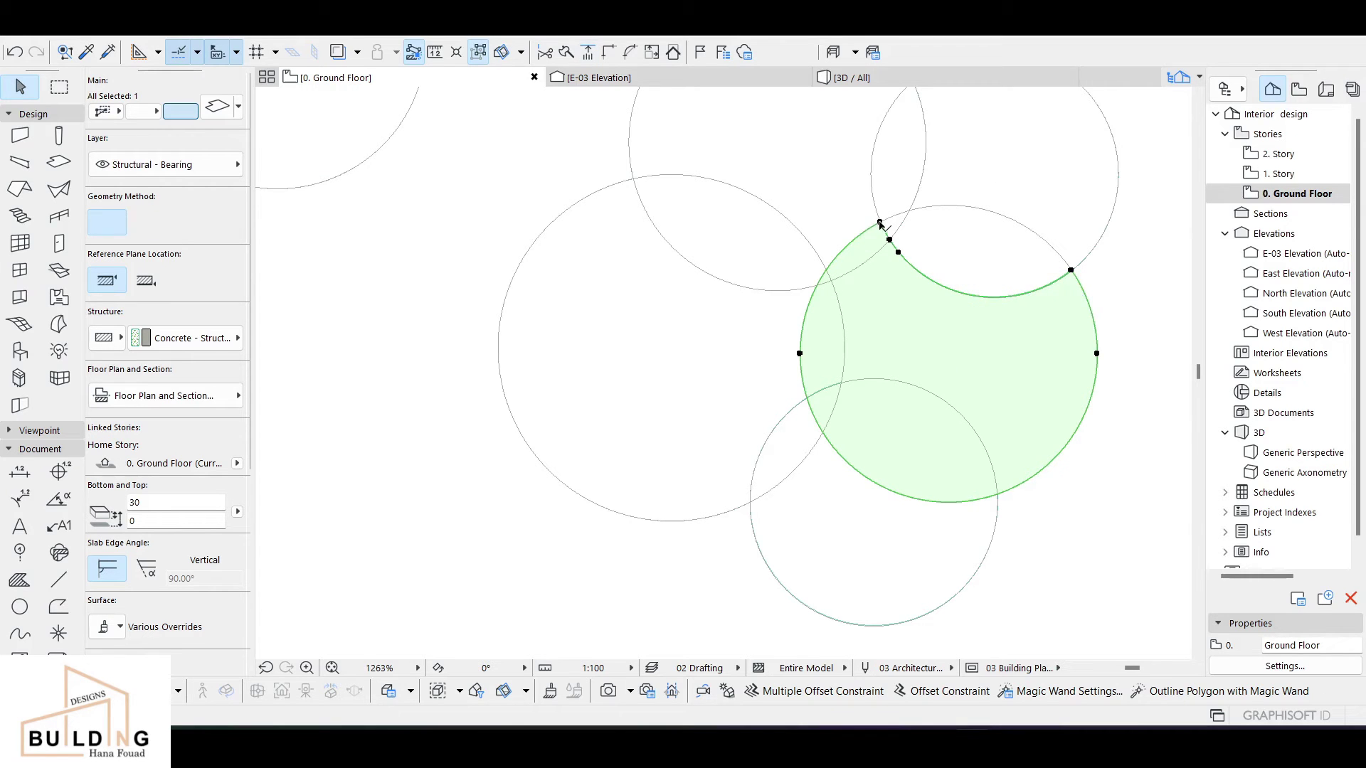
{"action": "scroll", "coordinate": [831, 277], "scroll_direction": "up", "scroll_amount": 3}
{"action": "scroll", "coordinate": [831, 278], "scroll_direction": "up", "scroll_amount": 2}
{"action": "scroll", "coordinate": [823, 297], "scroll_direction": "down", "scroll_amount": 5}
{"action": "scroll", "coordinate": [848, 308], "scroll_direction": "up", "scroll_amount": 8}
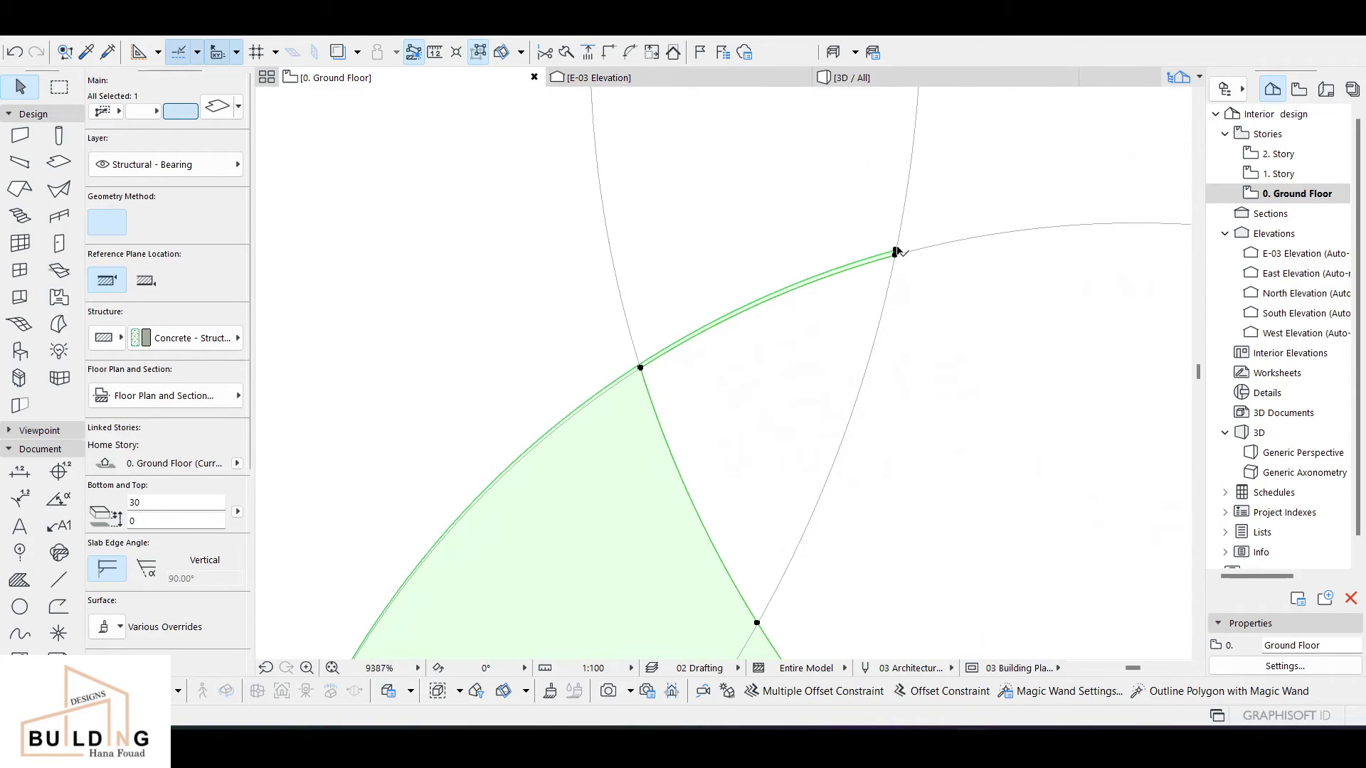
{"action": "left_click", "coordinate": [895, 252]}
{"action": "left_click", "coordinate": [296, 104]}
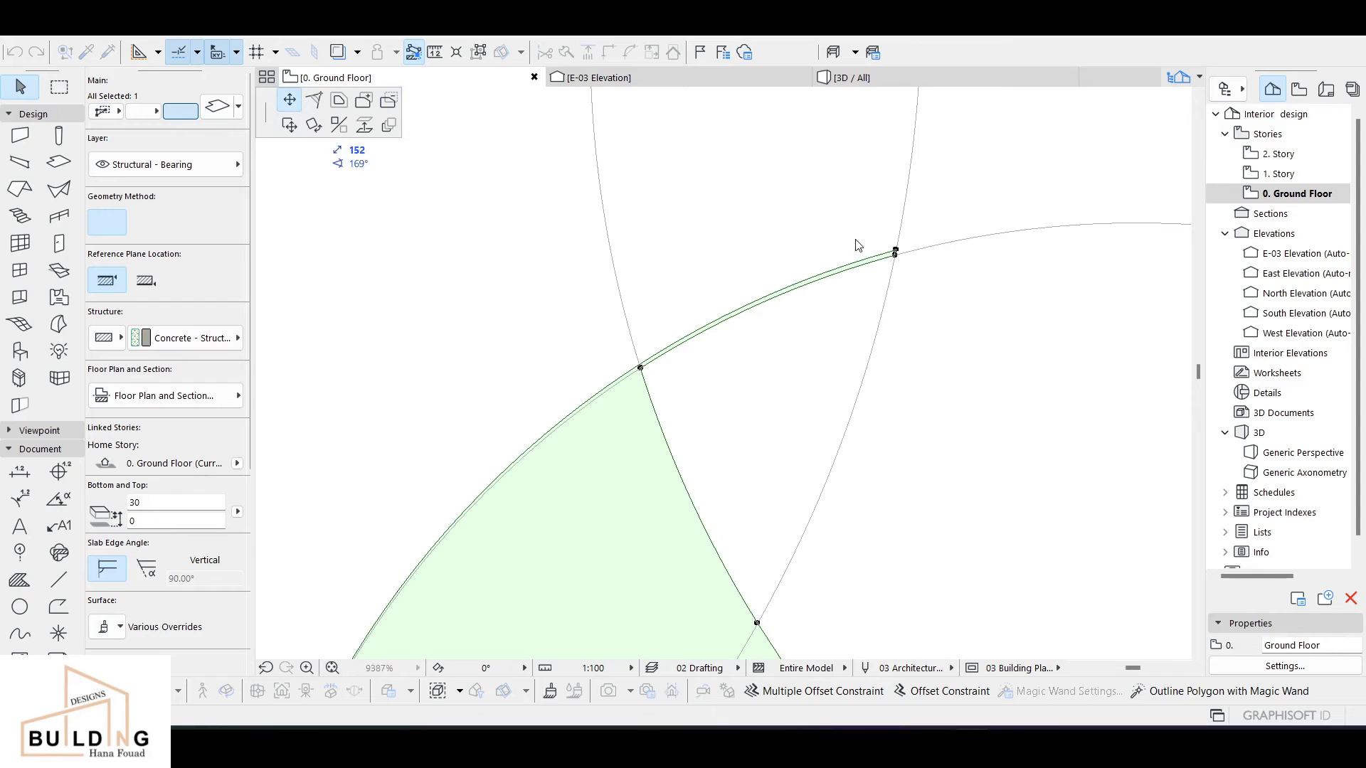
{"action": "left_click", "coordinate": [641, 367]}
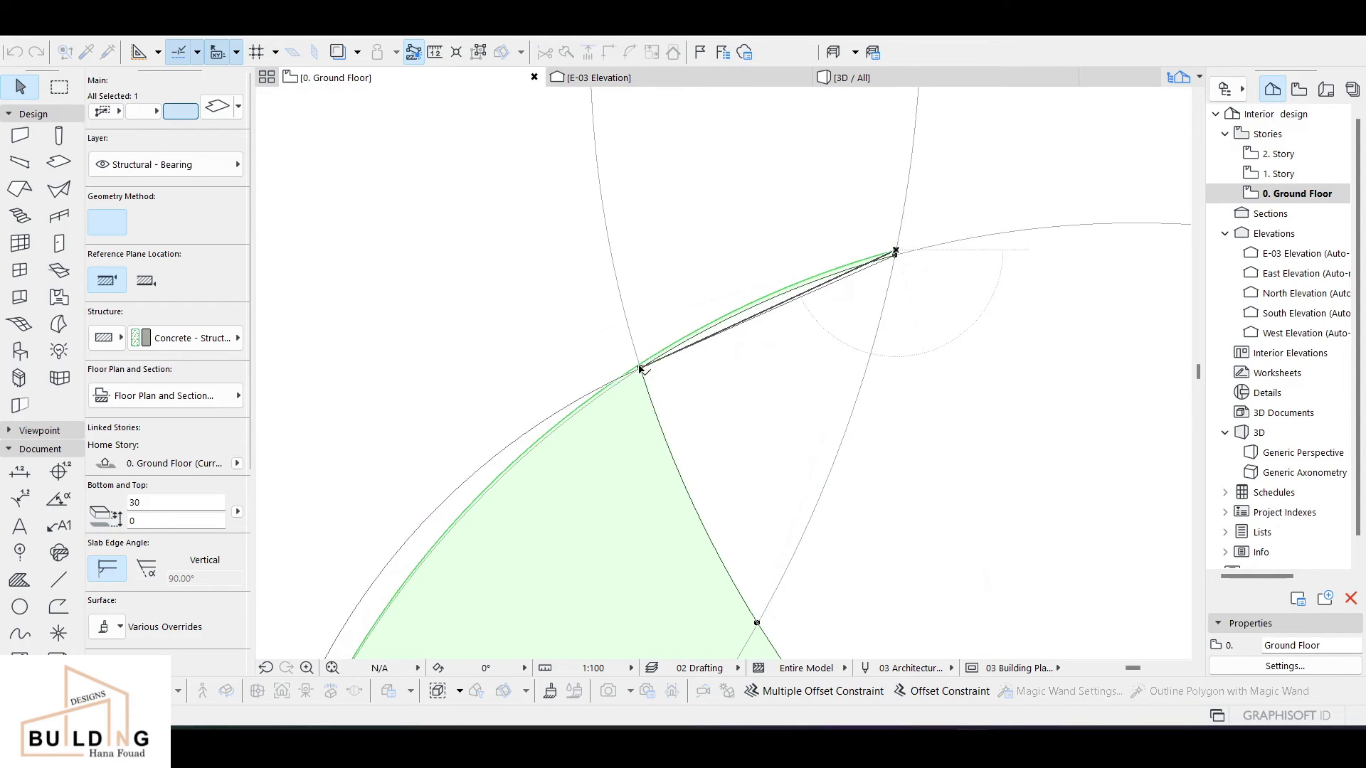
{"action": "left_click", "coordinate": [897, 255]}
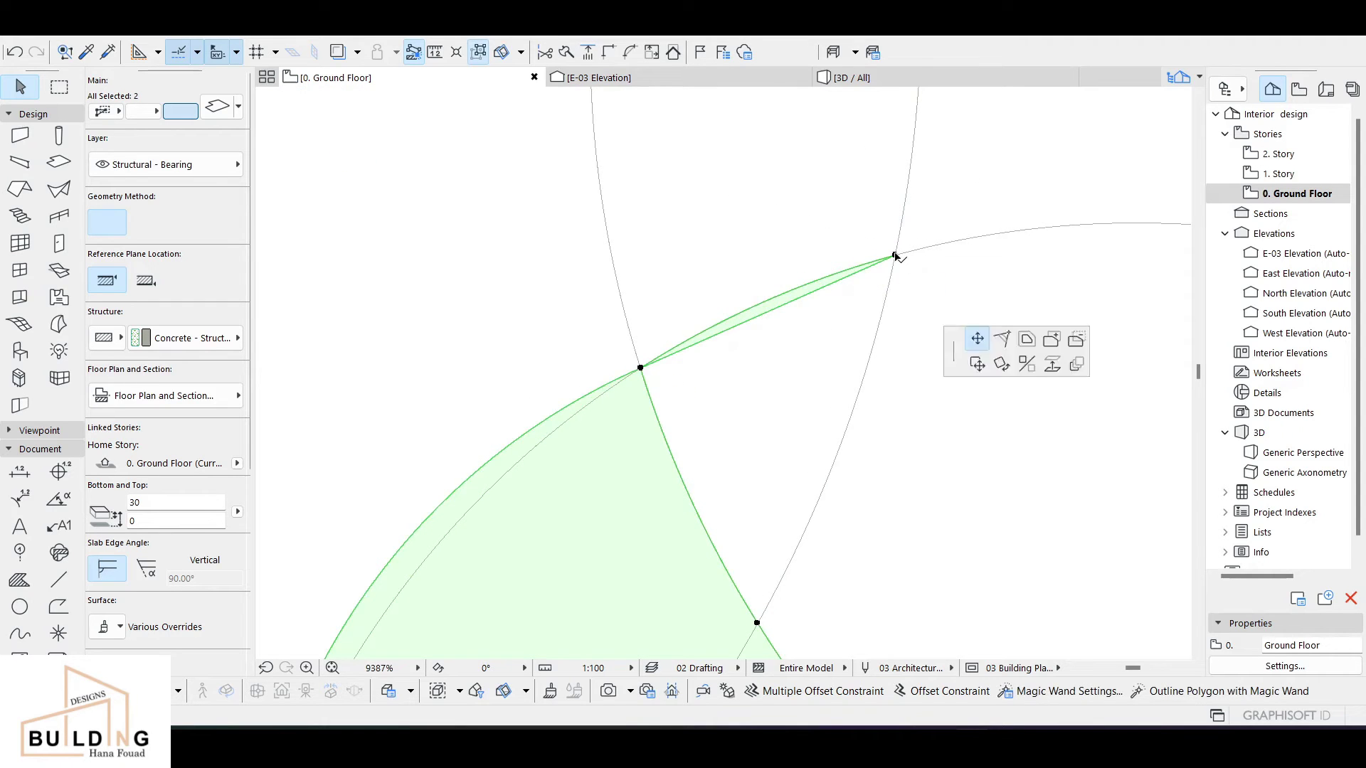
{"action": "left_click", "coordinate": [641, 368]}
{"action": "scroll", "coordinate": [641, 378], "scroll_direction": "down", "scroll_amount": 4}
{"action": "scroll", "coordinate": [766, 323], "scroll_direction": "up", "scroll_amount": 4}
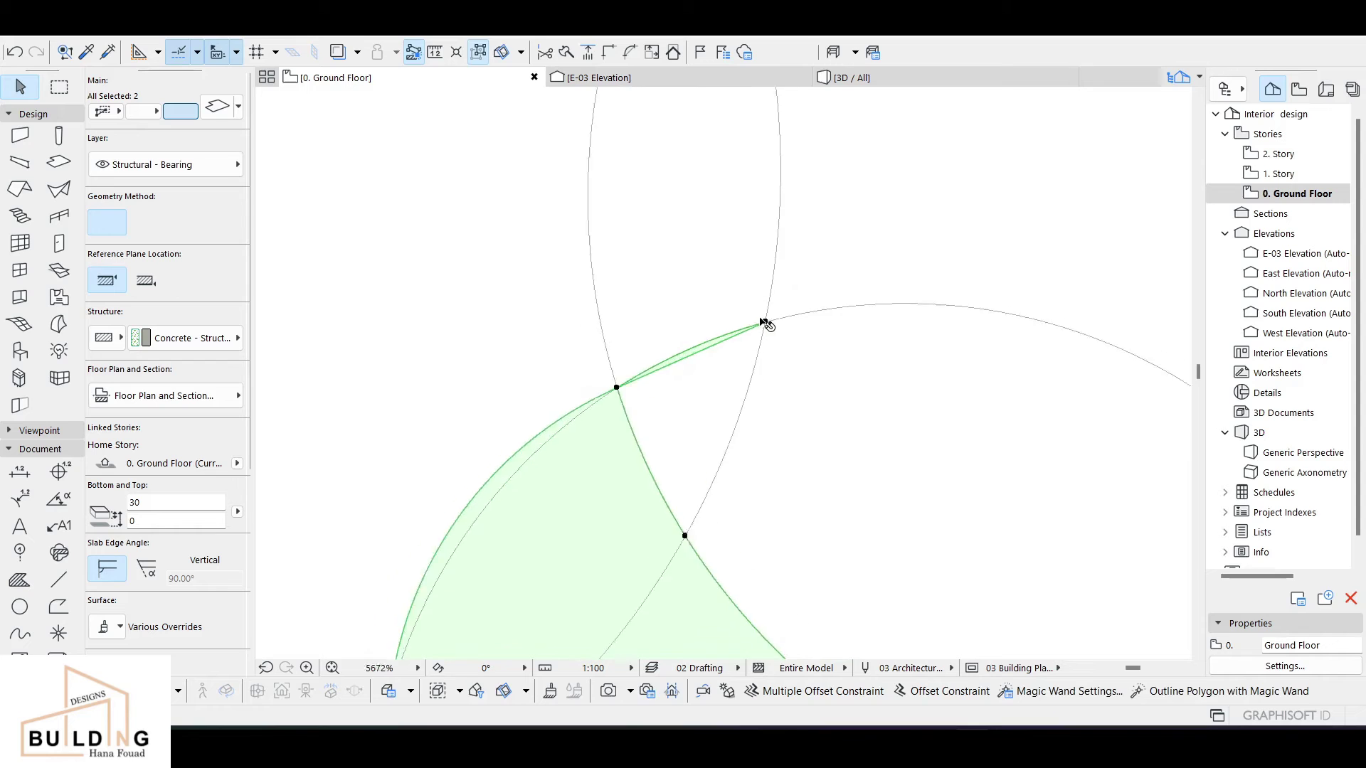
{"action": "left_click", "coordinate": [770, 326]}
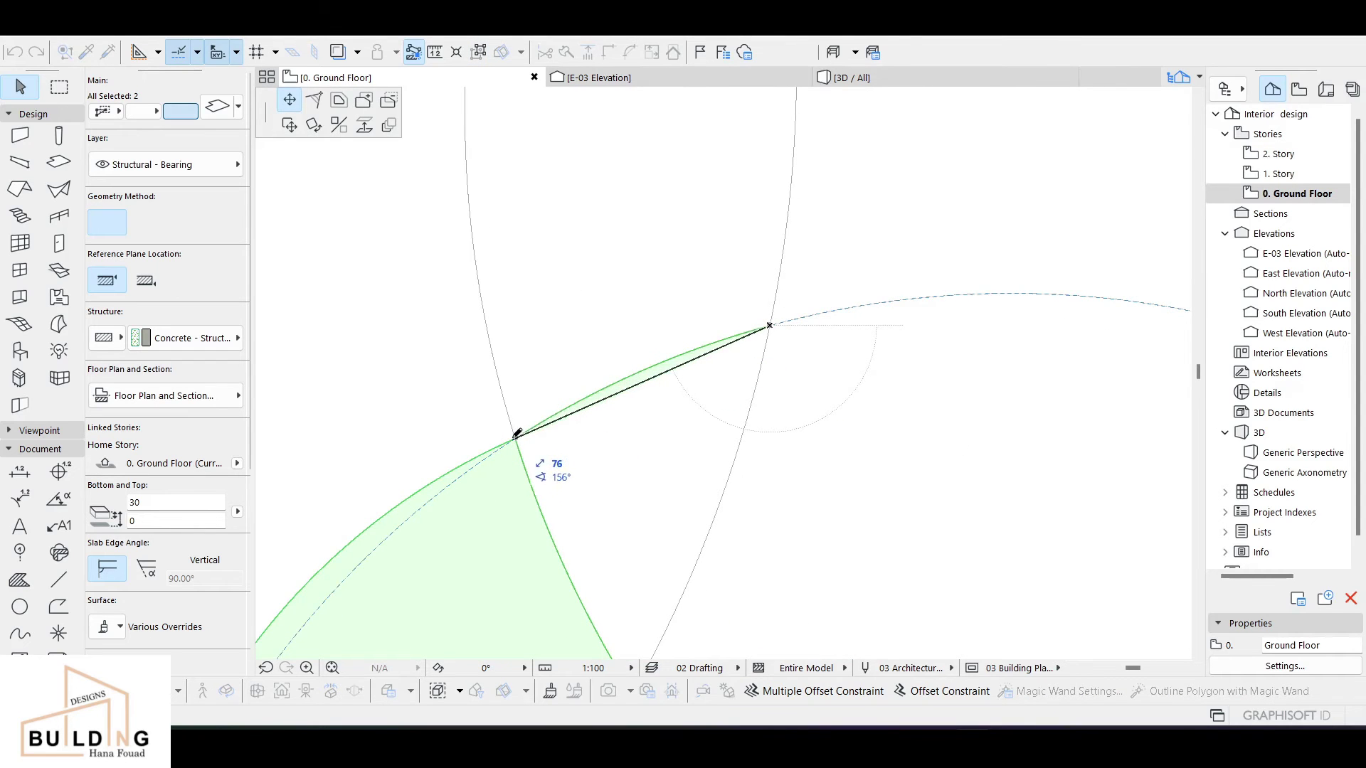
{"action": "key", "text": "Escape"}
- Collapse the thin strip on the lower 250-radius slab by moving its outer end nodes onto the slab's upper corner
{"action": "scroll", "coordinate": [641, 398], "scroll_direction": "up", "scroll_amount": 2}
{"action": "scroll", "coordinate": [685, 365], "scroll_direction": "up", "scroll_amount": 2}
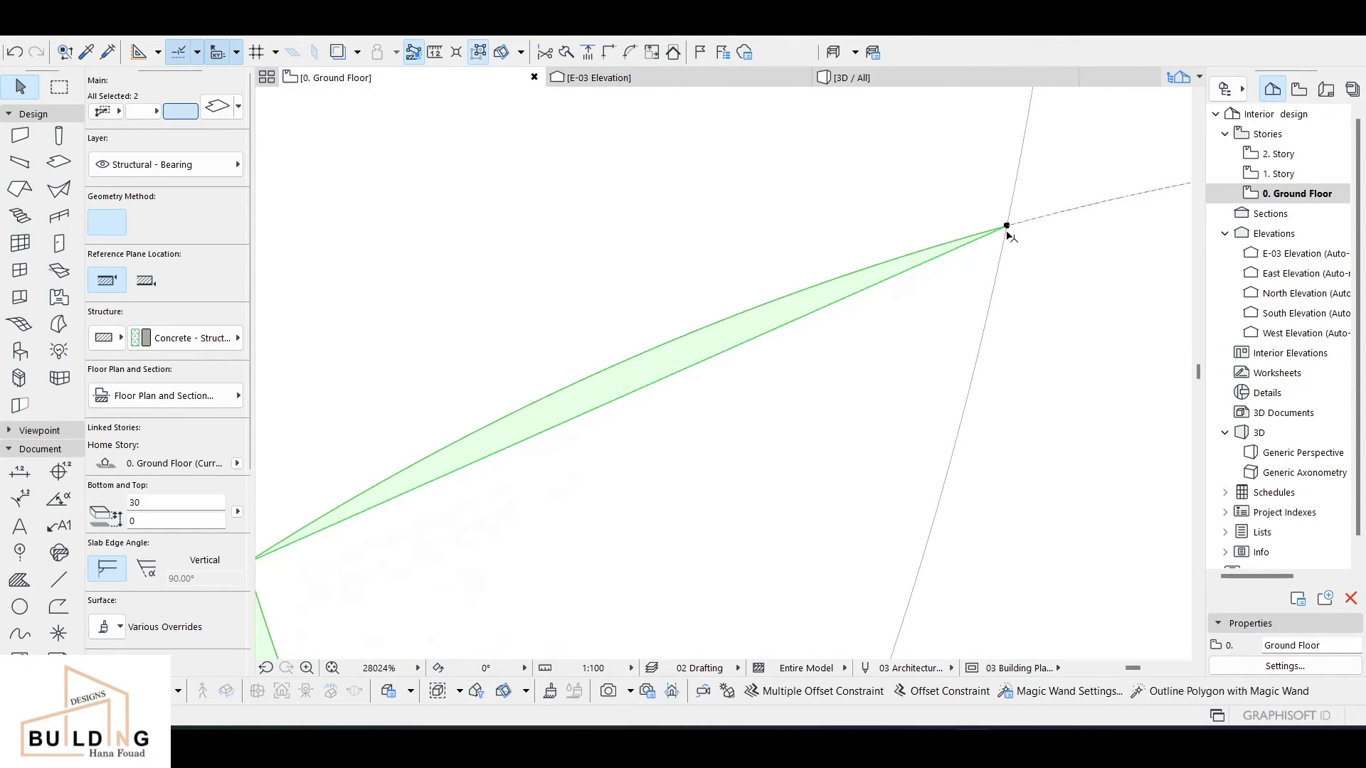
{"action": "left_click", "coordinate": [1007, 226]}
{"action": "left_click", "coordinate": [567, 394]}
{"action": "middle_click_drag", "start_coordinate": [546, 400], "coordinate": [1013, 252]}
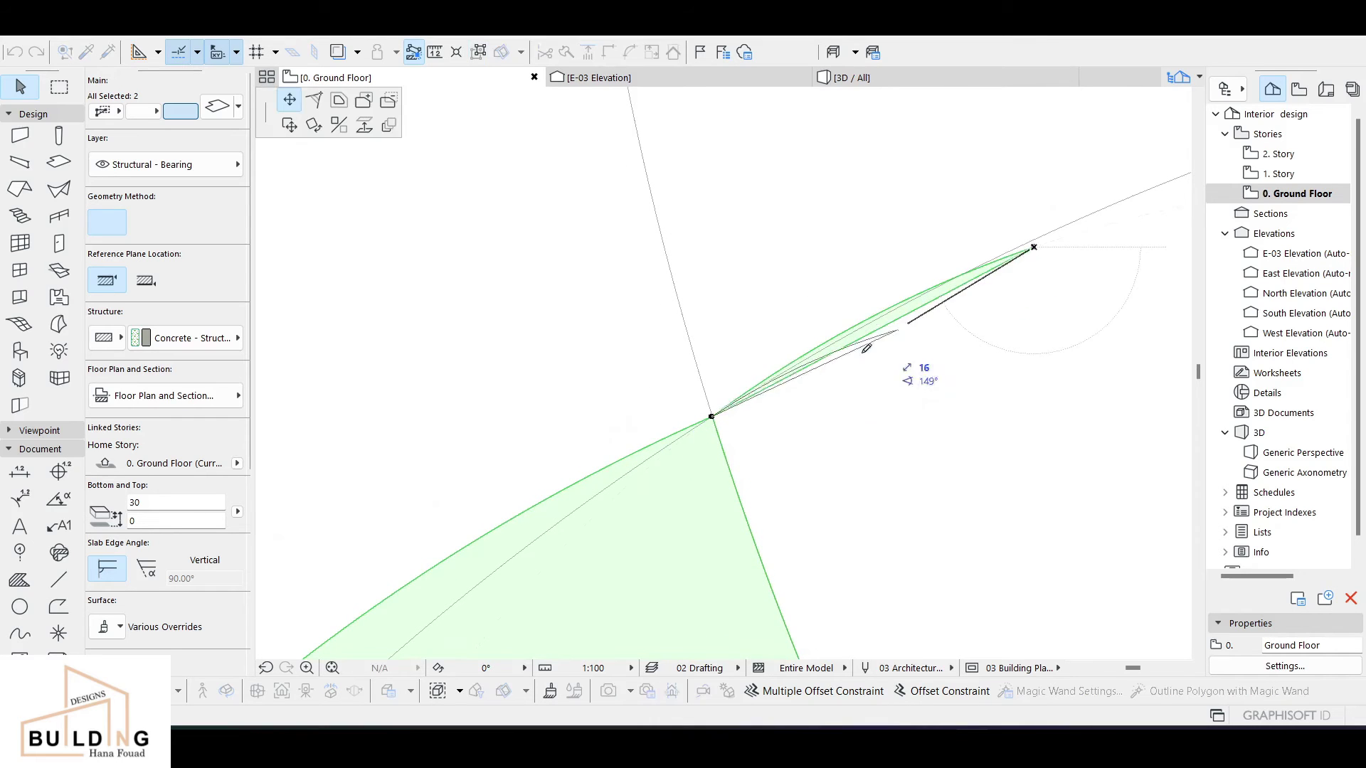
{"action": "left_click", "coordinate": [719, 400]}
{"action": "scroll", "coordinate": [715, 421], "scroll_direction": "up", "scroll_amount": 4}
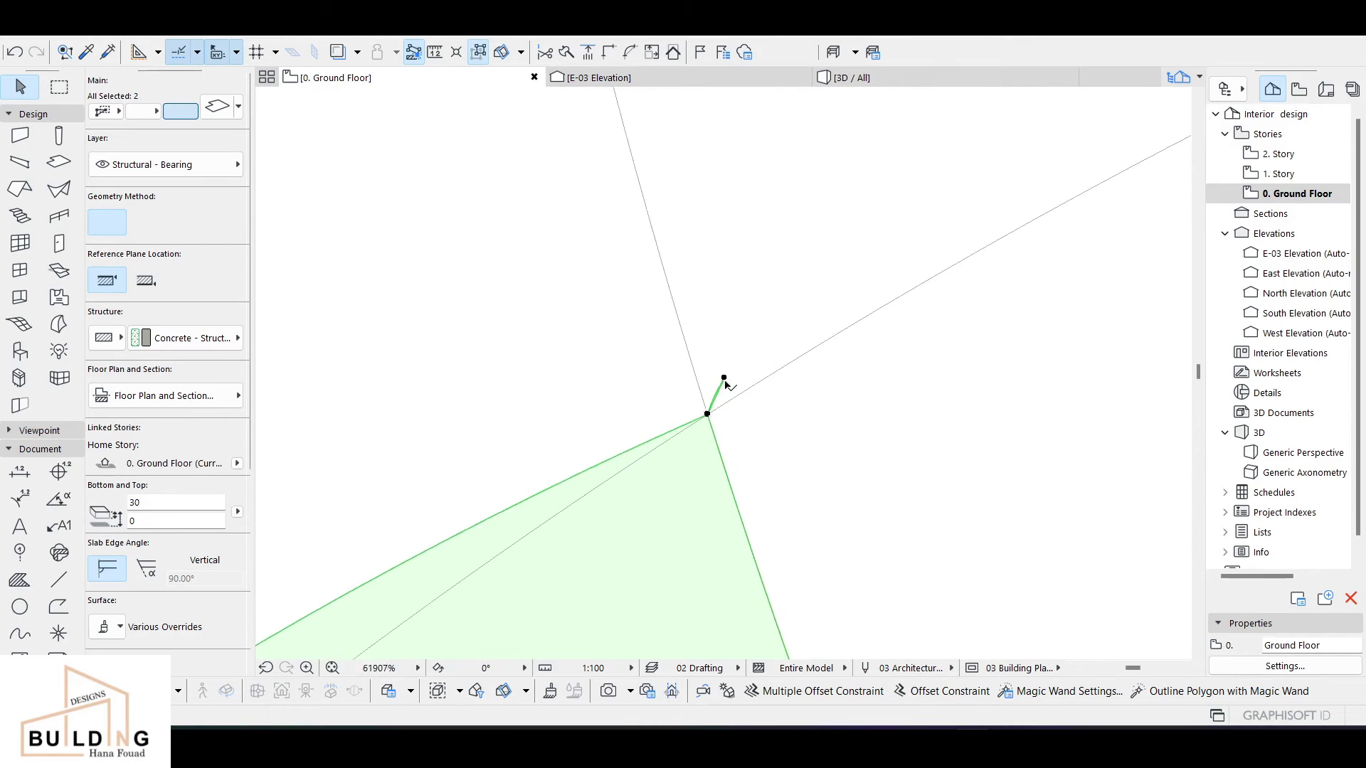
{"action": "left_click", "coordinate": [724, 373]}
{"action": "left_click", "coordinate": [702, 421]}
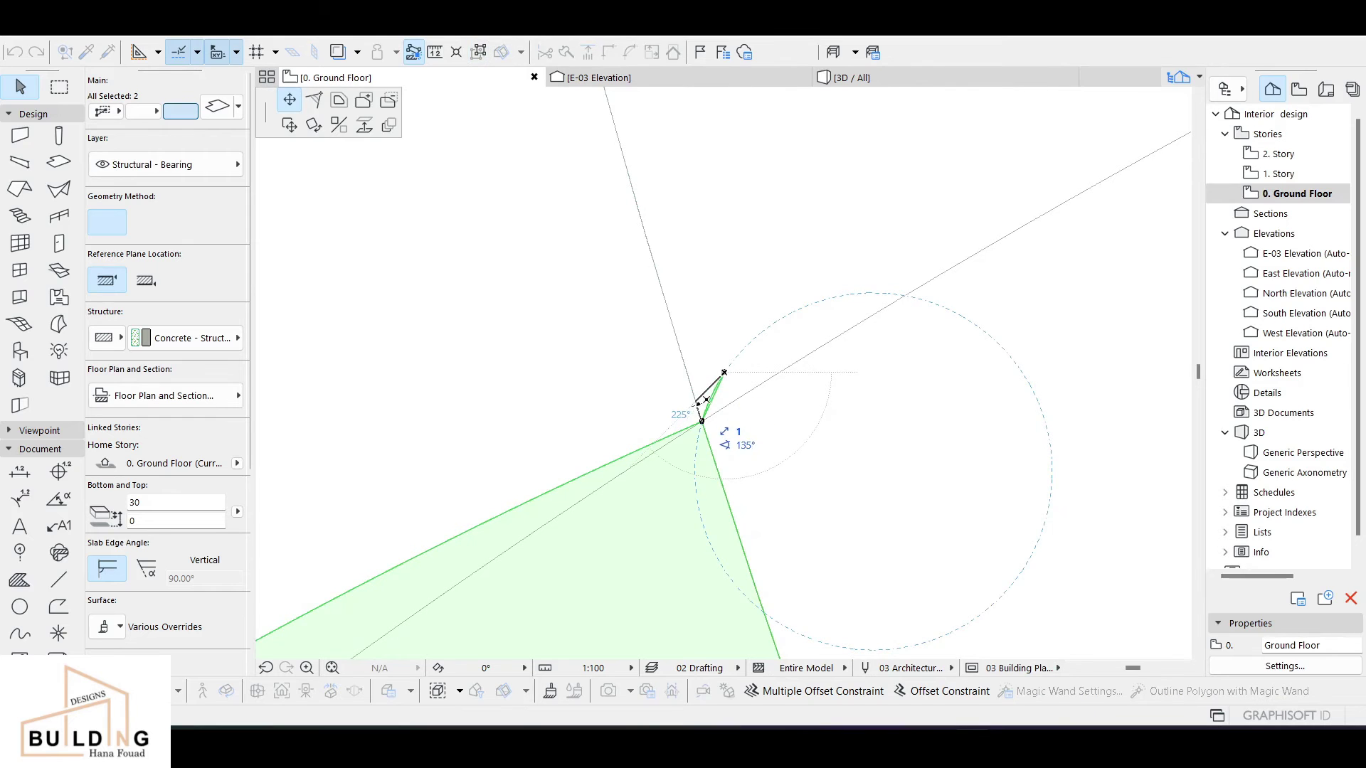
{"action": "left_click", "coordinate": [698, 407]}
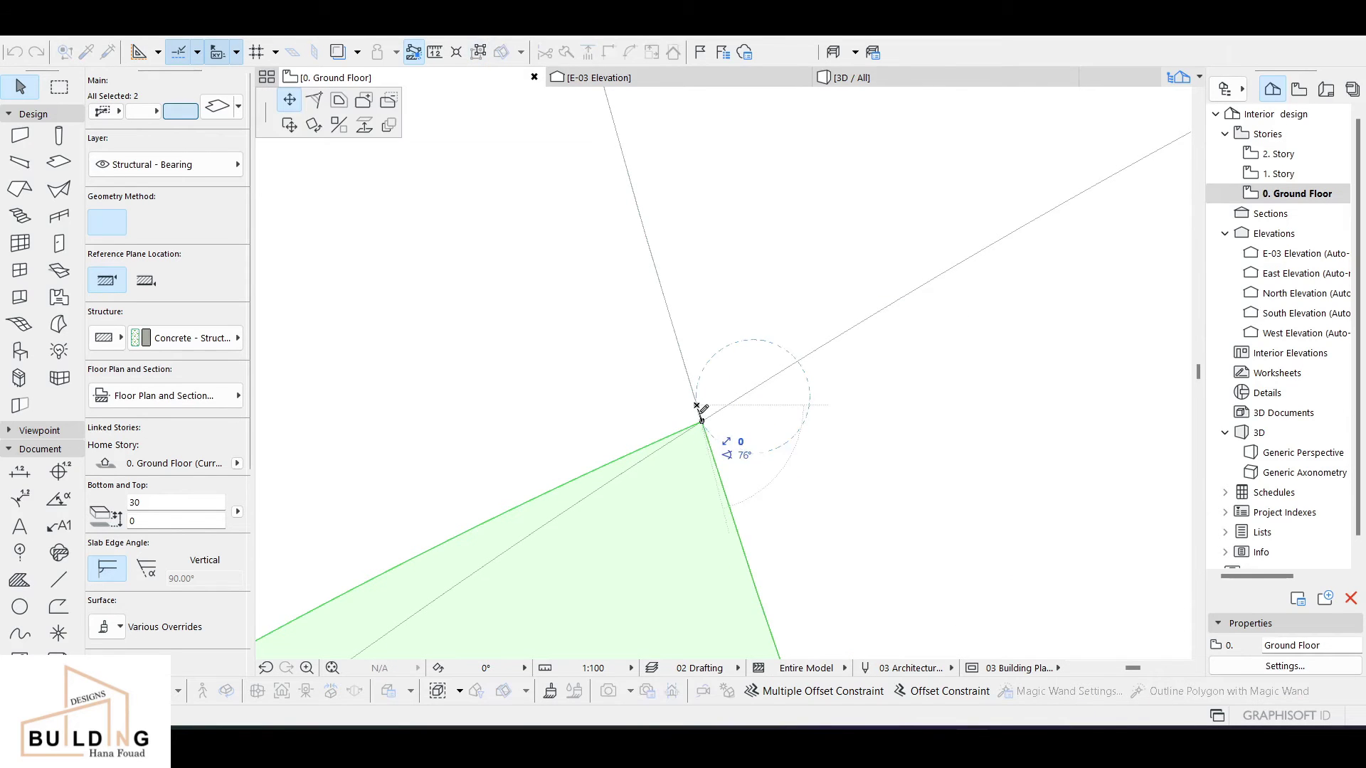
{"action": "left_click", "coordinate": [702, 420]}
- Move the slab's left arc node onto its intersection with the large circle, and offset the lower arc onto the 250-radius circle outline
{"action": "scroll", "coordinate": [702, 421], "scroll_direction": "down", "scroll_amount": 5}
{"action": "scroll", "coordinate": [707, 423], "scroll_direction": "down", "scroll_amount": 3}
{"action": "left_click", "coordinate": [555, 430]}
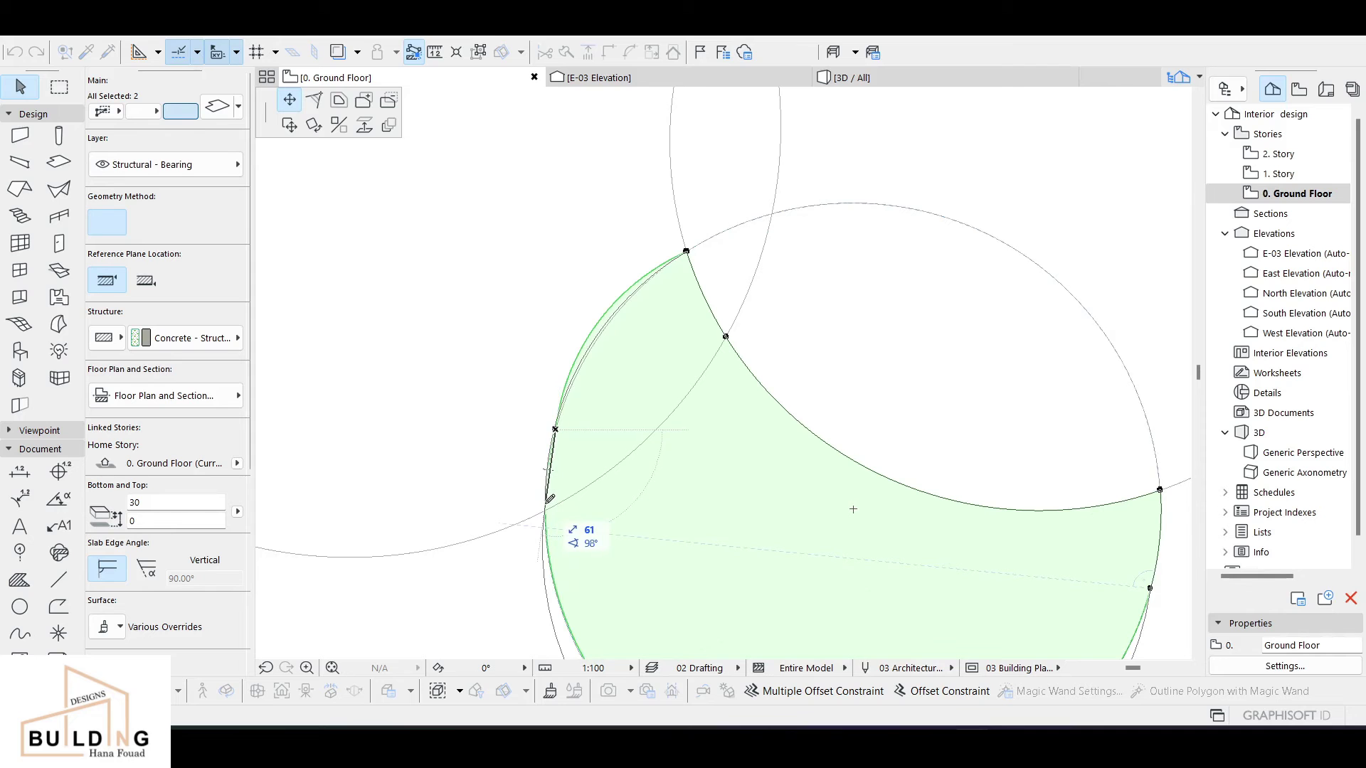
{"action": "left_click", "coordinate": [550, 502]}
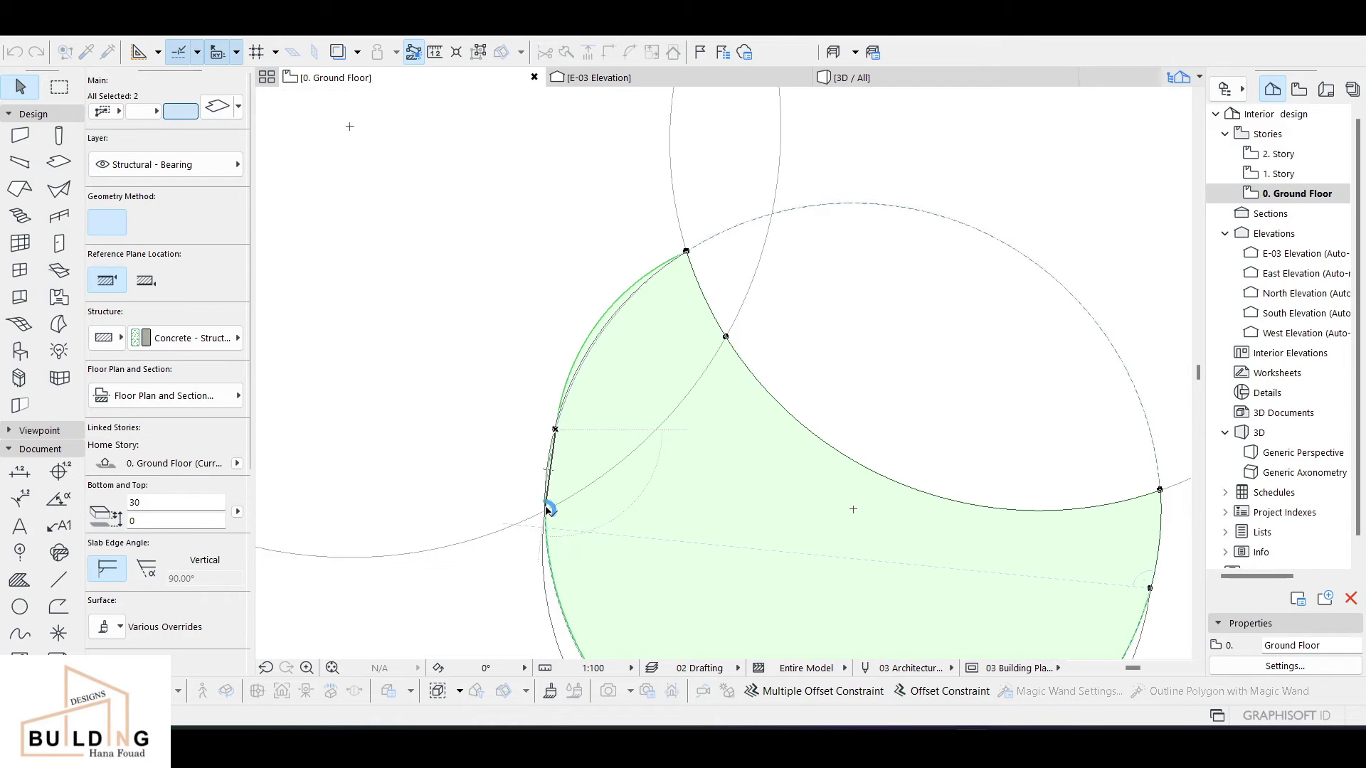
{"action": "scroll", "coordinate": [555, 510], "scroll_direction": "down", "scroll_amount": 5}
{"action": "scroll", "coordinate": [646, 519], "scroll_direction": "up", "scroll_amount": 4}
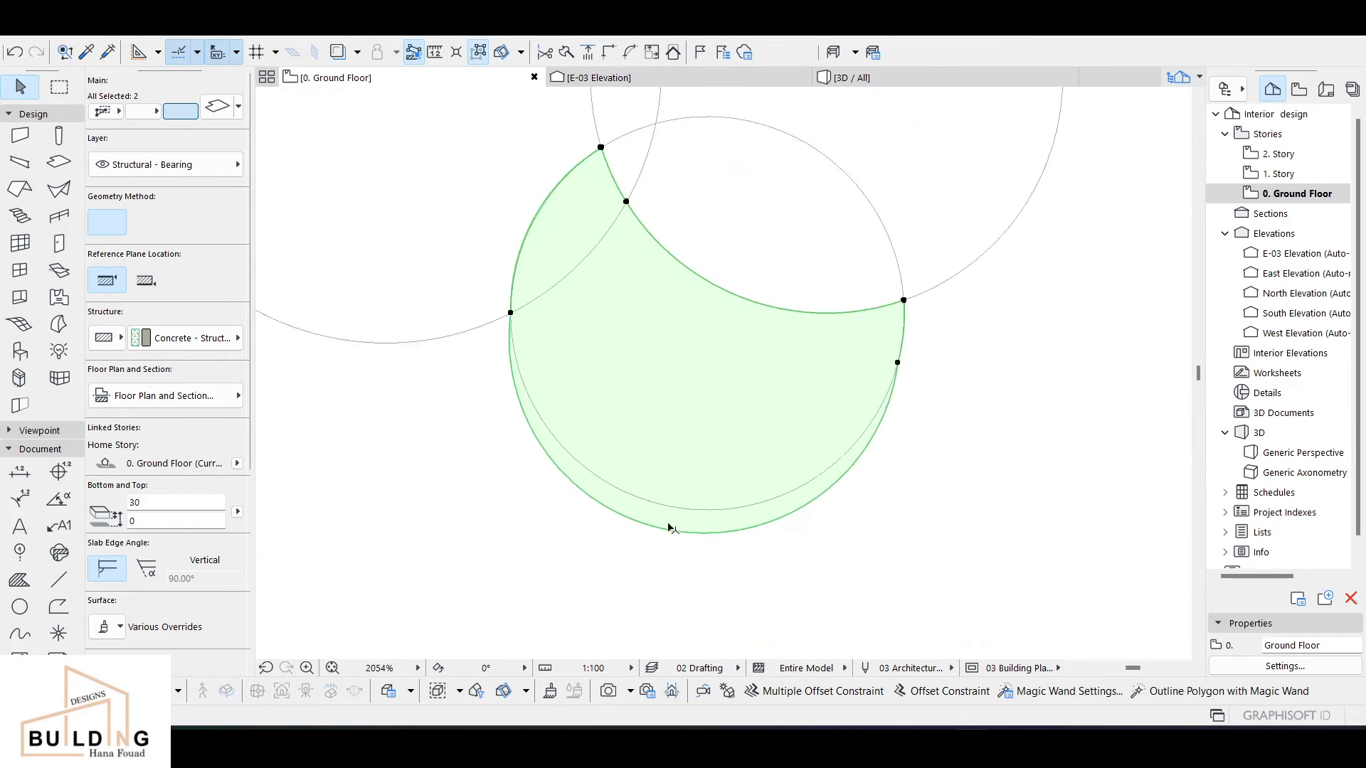
{"action": "left_click", "coordinate": [698, 535]}
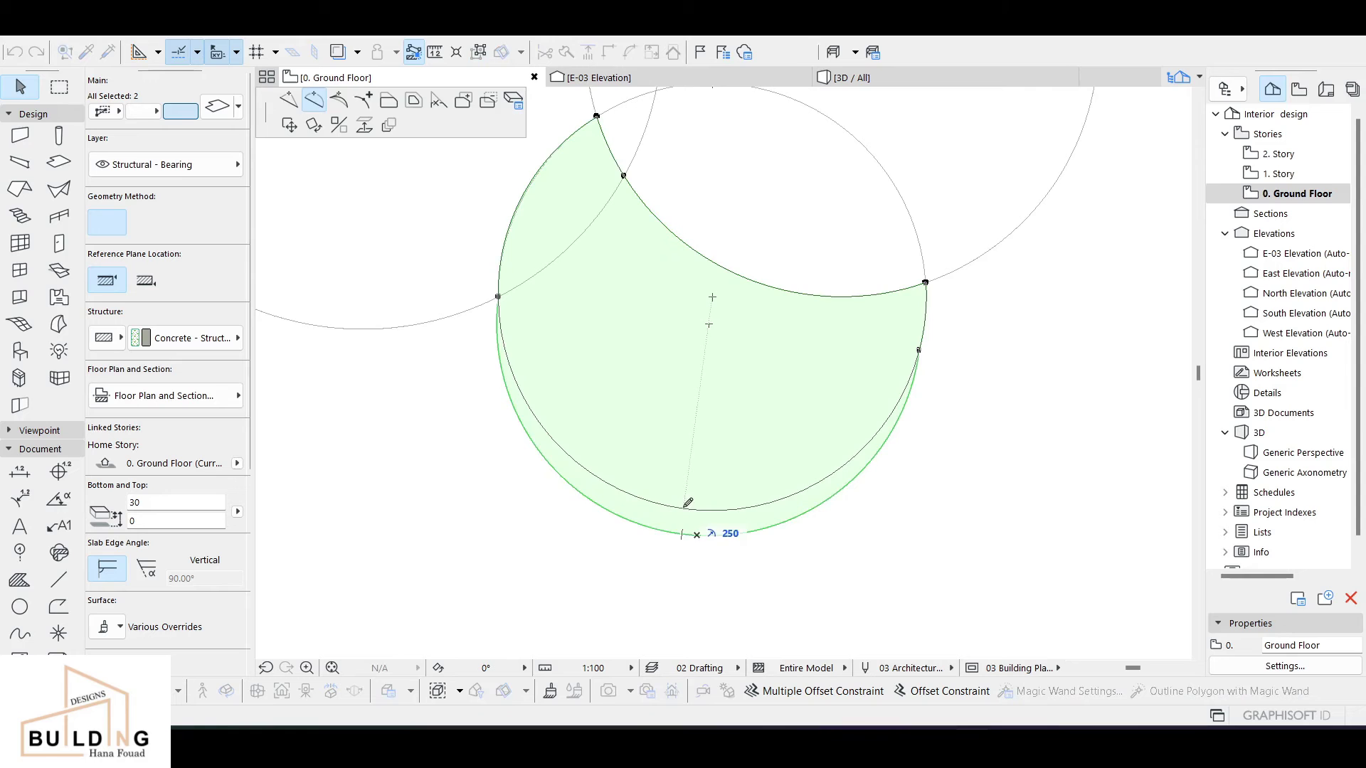
{"action": "key", "text": "Escape"}
{"action": "scroll", "coordinate": [704, 362], "scroll_direction": "down", "scroll_amount": 3}
- Inspect the panel joints from several angles in the 3D view, and return to the ground floor plan to check the wood slab's outline
{"action": "left_click", "coordinate": [854, 77]}
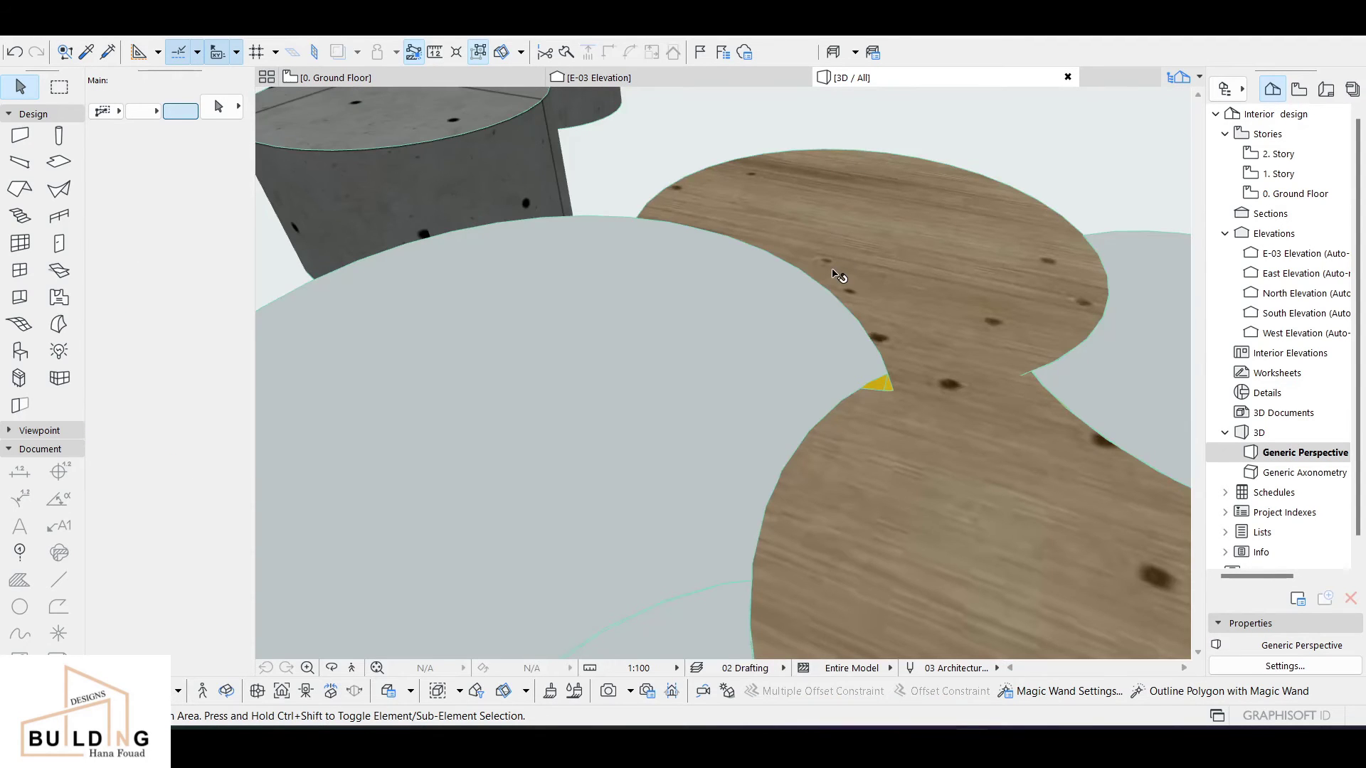
{"action": "scroll", "coordinate": [908, 317], "scroll_direction": "down", "scroll_amount": 6}
{"action": "scroll", "coordinate": [902, 356], "scroll_direction": "up", "scroll_amount": 1}
{"action": "middle_click_drag", "start_coordinate": [902, 356], "coordinate": [762, 553]}
{"action": "scroll", "coordinate": [787, 524], "scroll_direction": "up", "scroll_amount": 1}
{"action": "scroll", "coordinate": [791, 502], "scroll_direction": "up", "scroll_amount": 2}
{"action": "scroll", "coordinate": [791, 496], "scroll_direction": "down", "scroll_amount": 2}
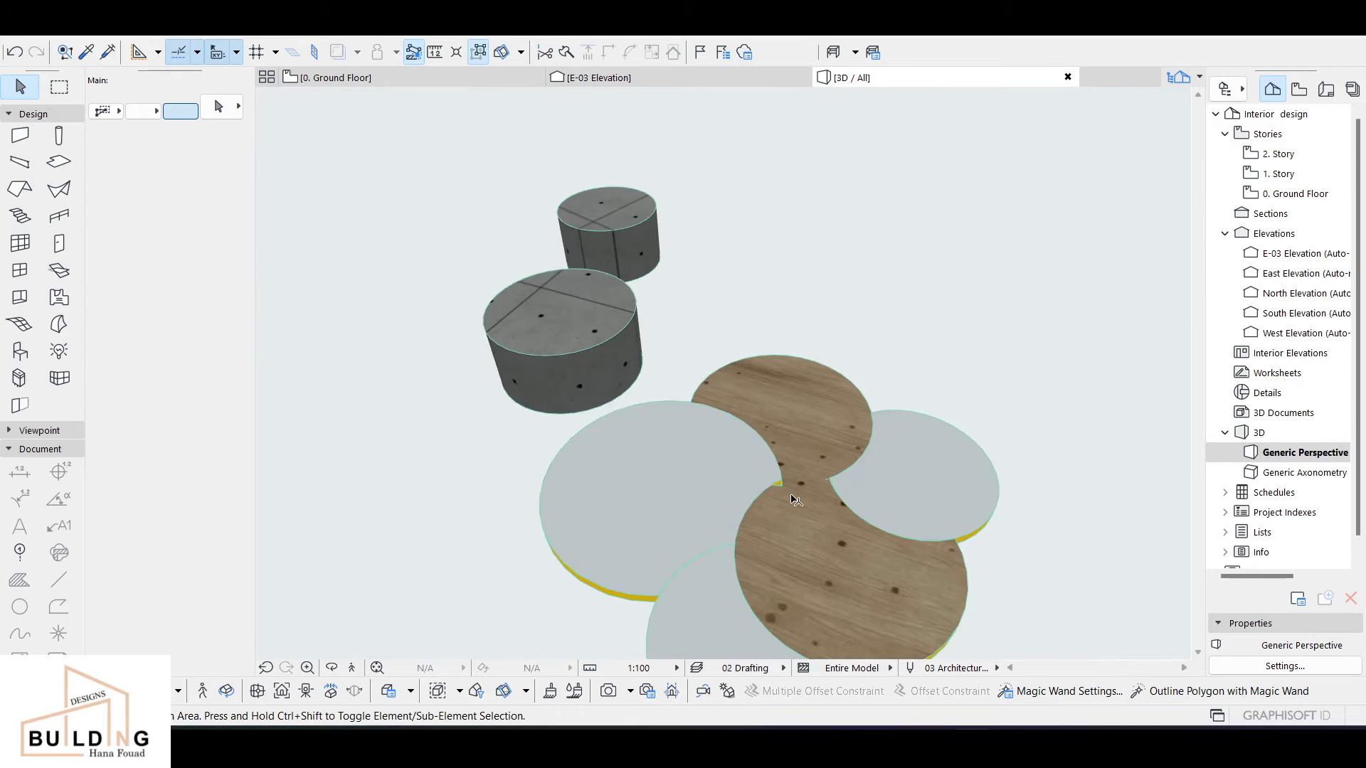
{"action": "scroll", "coordinate": [788, 476], "scroll_direction": "up", "scroll_amount": 2}
{"action": "scroll", "coordinate": [789, 487], "scroll_direction": "up", "scroll_amount": 3}
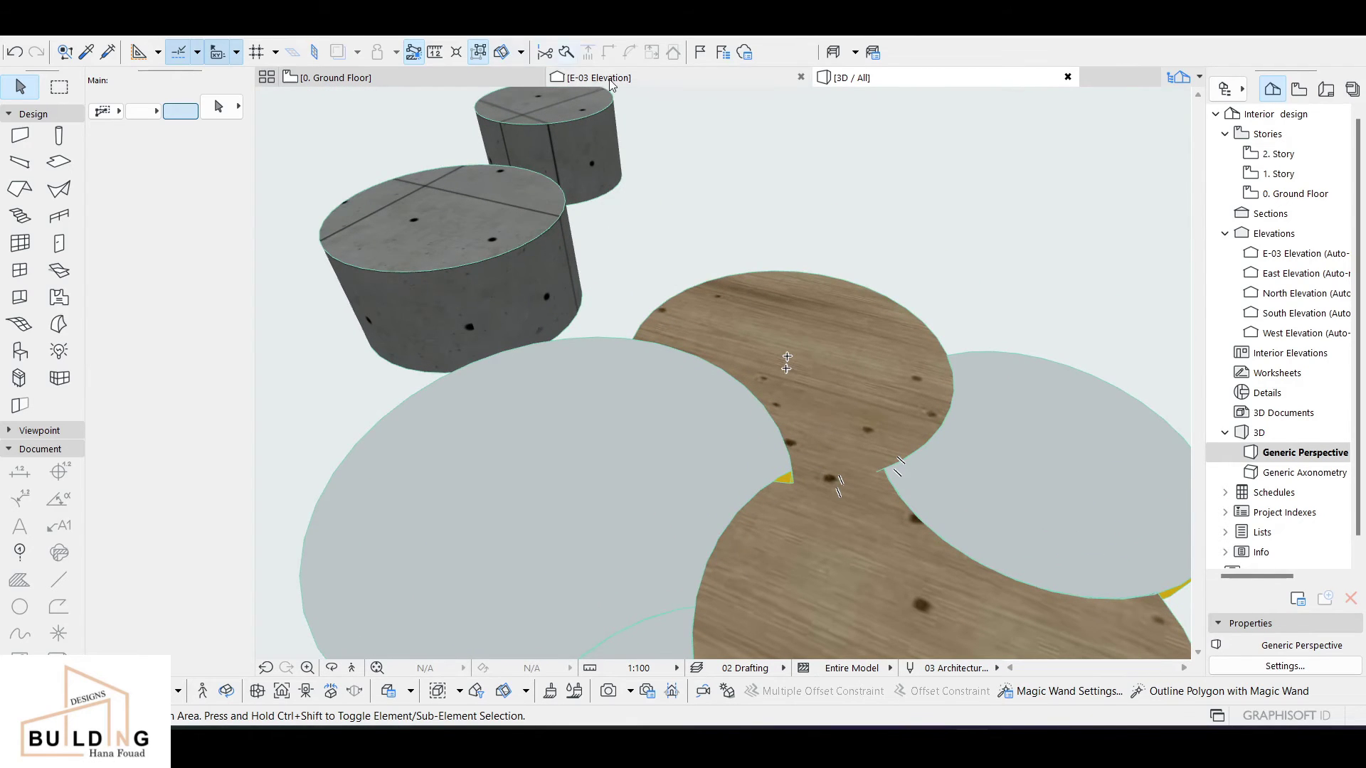
{"action": "left_click", "coordinate": [573, 77]}
{"action": "left_click", "coordinate": [503, 79]}
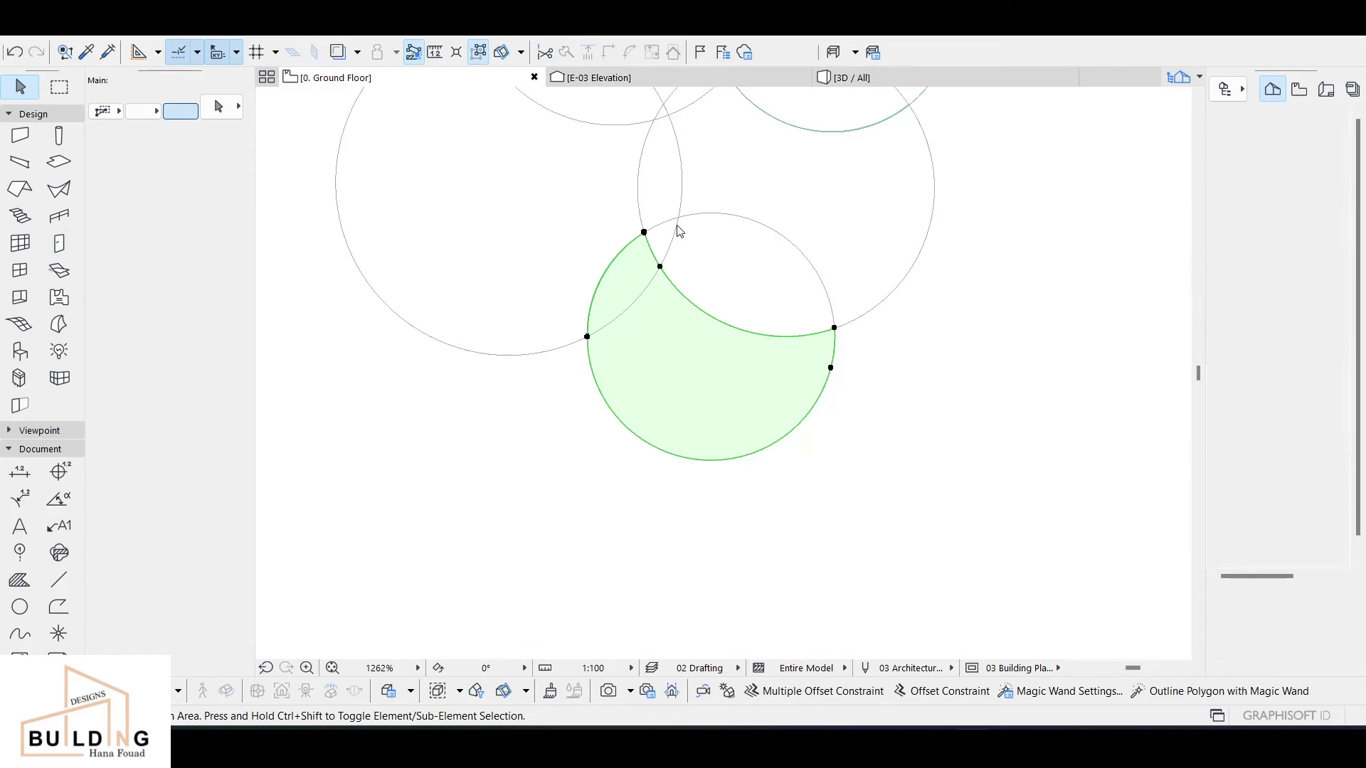
{"action": "middle_click_drag", "start_coordinate": [691, 174], "coordinate": [701, 336]}
{"action": "left_click", "coordinate": [670, 296]}
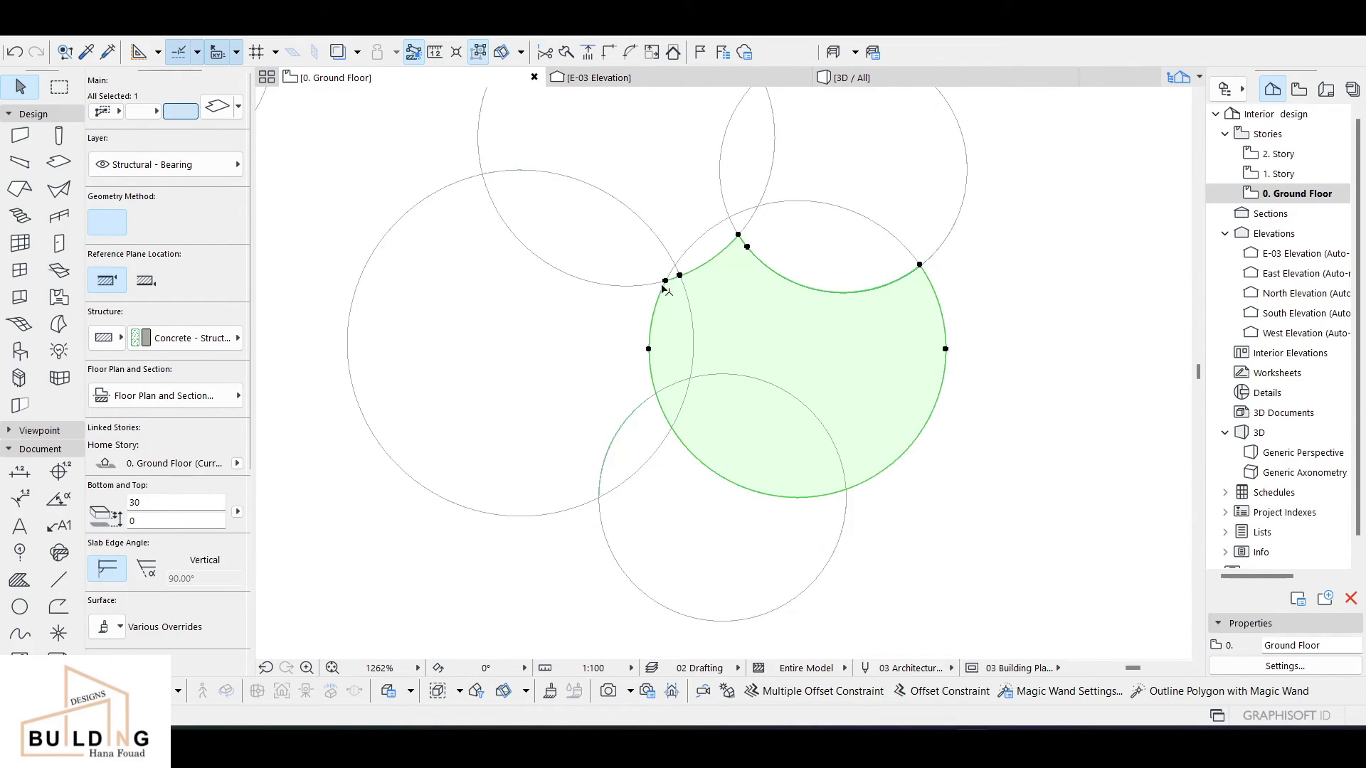
- Delete the two leftover concrete cylinders beside the panel group in the 3D view
{"action": "key", "text": "F3"}
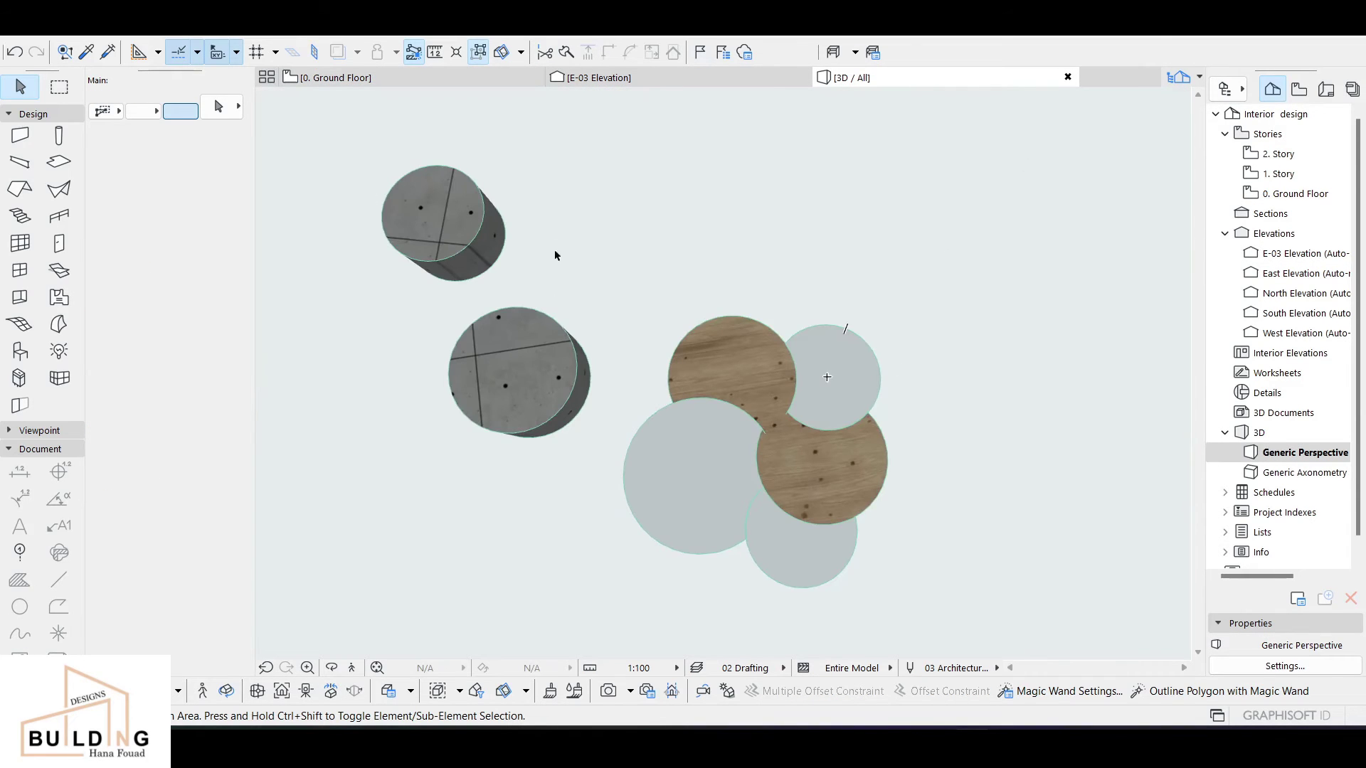
{"action": "left_click", "coordinate": [577, 378]}
{"action": "key", "text": "Delete"}
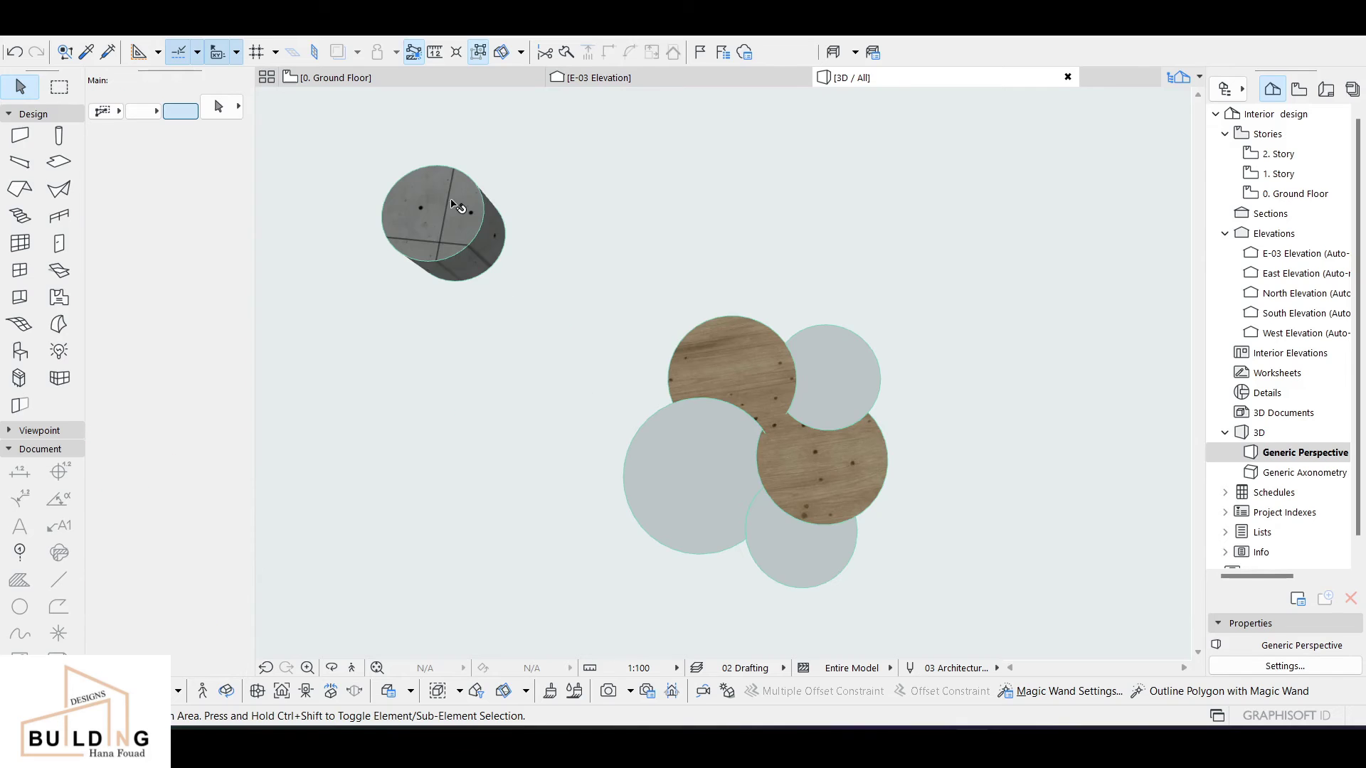
{"action": "left_click", "coordinate": [462, 235]}
{"action": "key", "text": "Delete"}
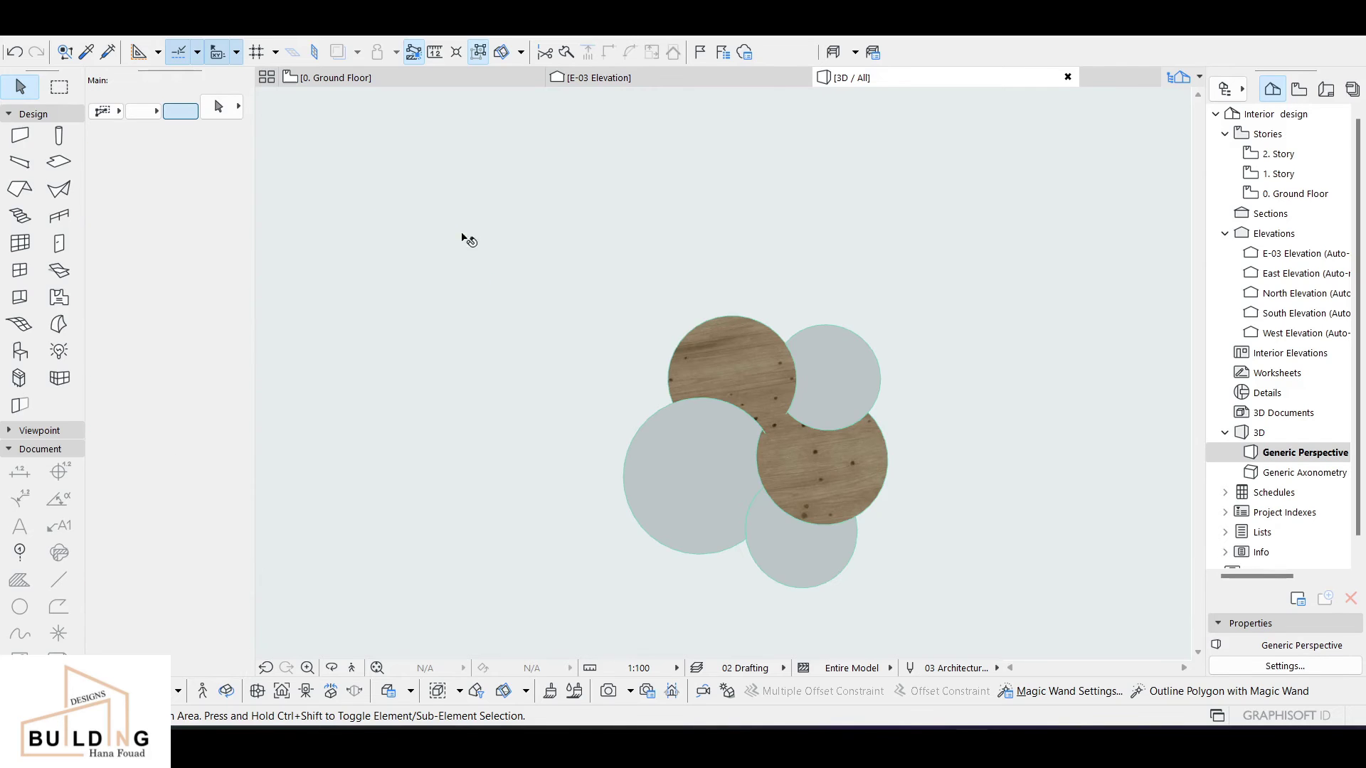
- Select all five round panels together and open their slab settings
{"action": "left_click", "coordinate": [855, 397]}
{"action": "left_click", "coordinate": [834, 500], "text": "shift"}
{"action": "left_click", "coordinate": [751, 472], "text": "shift"}
{"action": "left_click", "coordinate": [781, 375], "text": "shift"}
{"action": "left_click", "coordinate": [809, 585], "text": "shift"}
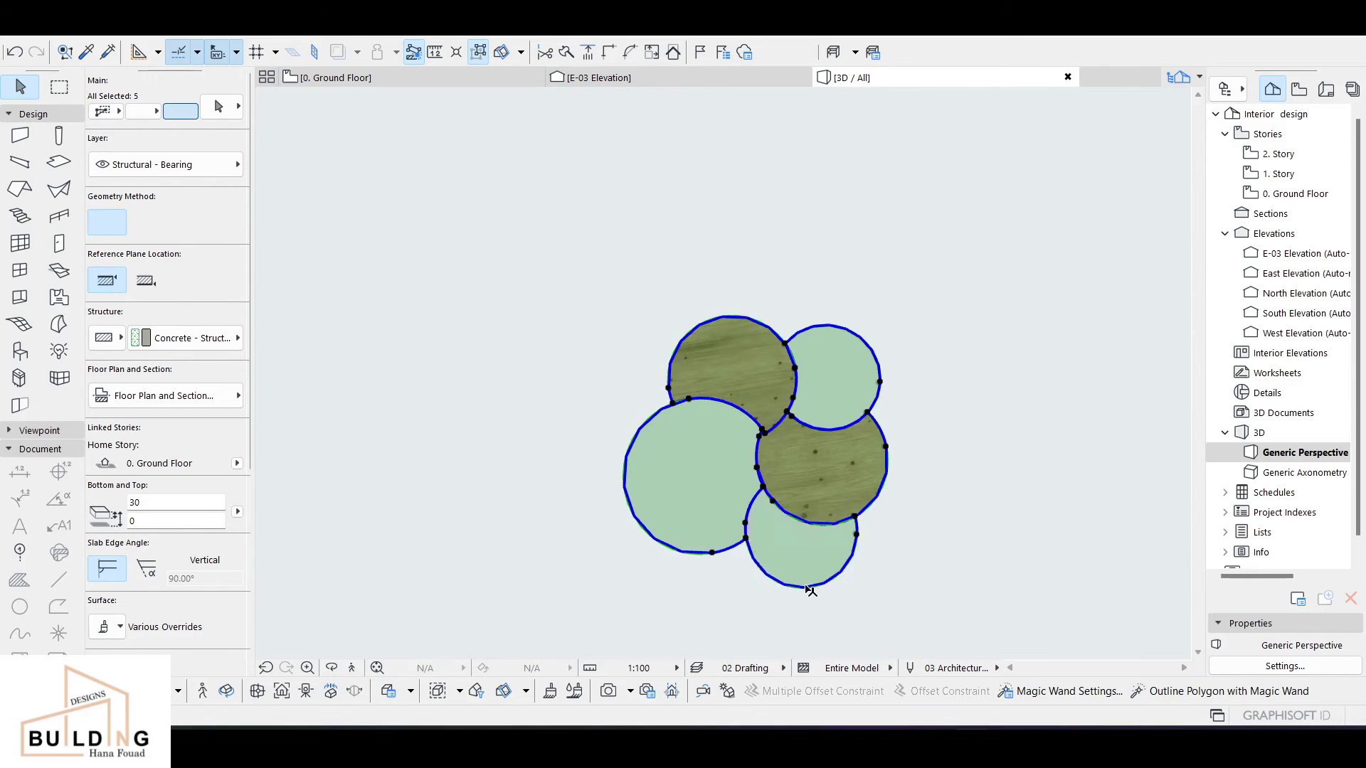
{"action": "left_click", "coordinate": [185, 341]}
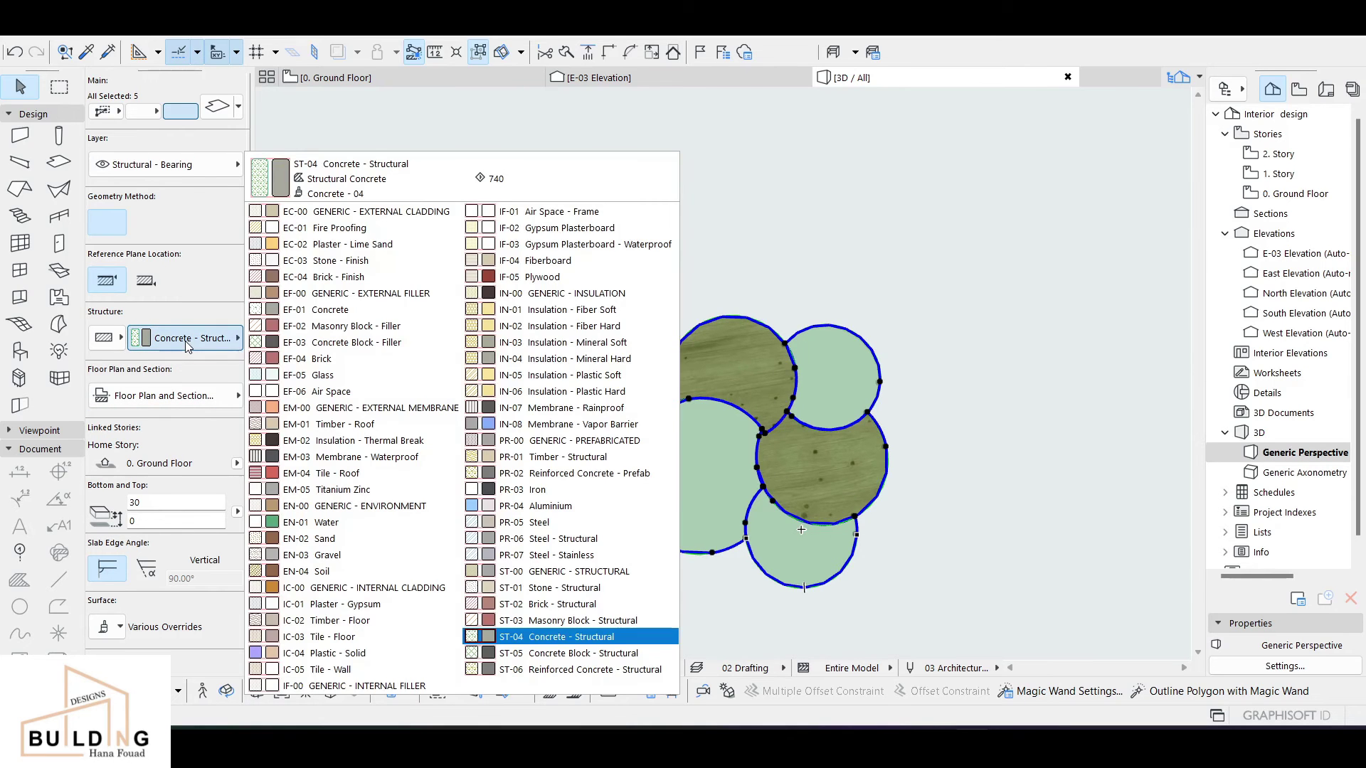
{"action": "left_click", "coordinate": [188, 347]}
{"action": "scroll", "coordinate": [191, 461], "scroll_direction": "down", "scroll_amount": 4}
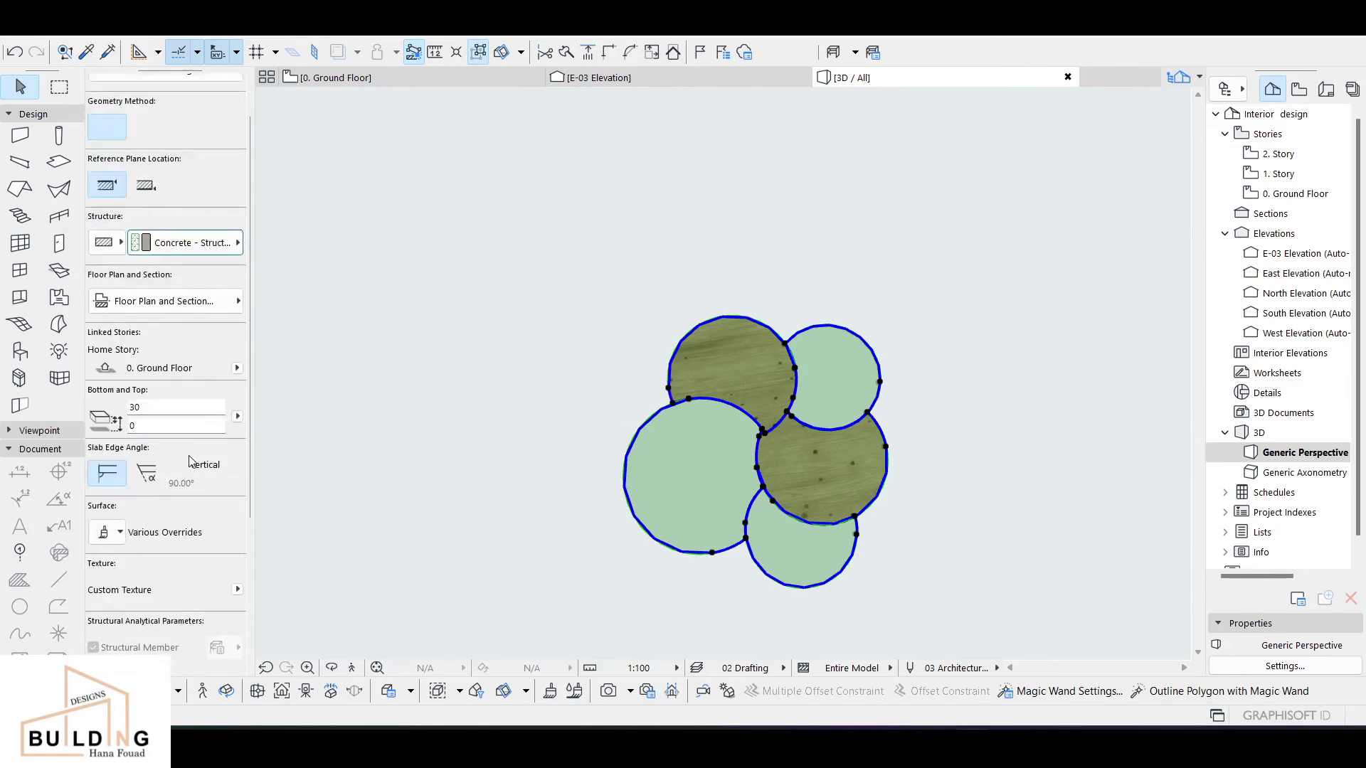
{"action": "scroll", "coordinate": [191, 455], "scroll_direction": "up", "scroll_amount": 4}
{"action": "left_click", "coordinate": [214, 108]}
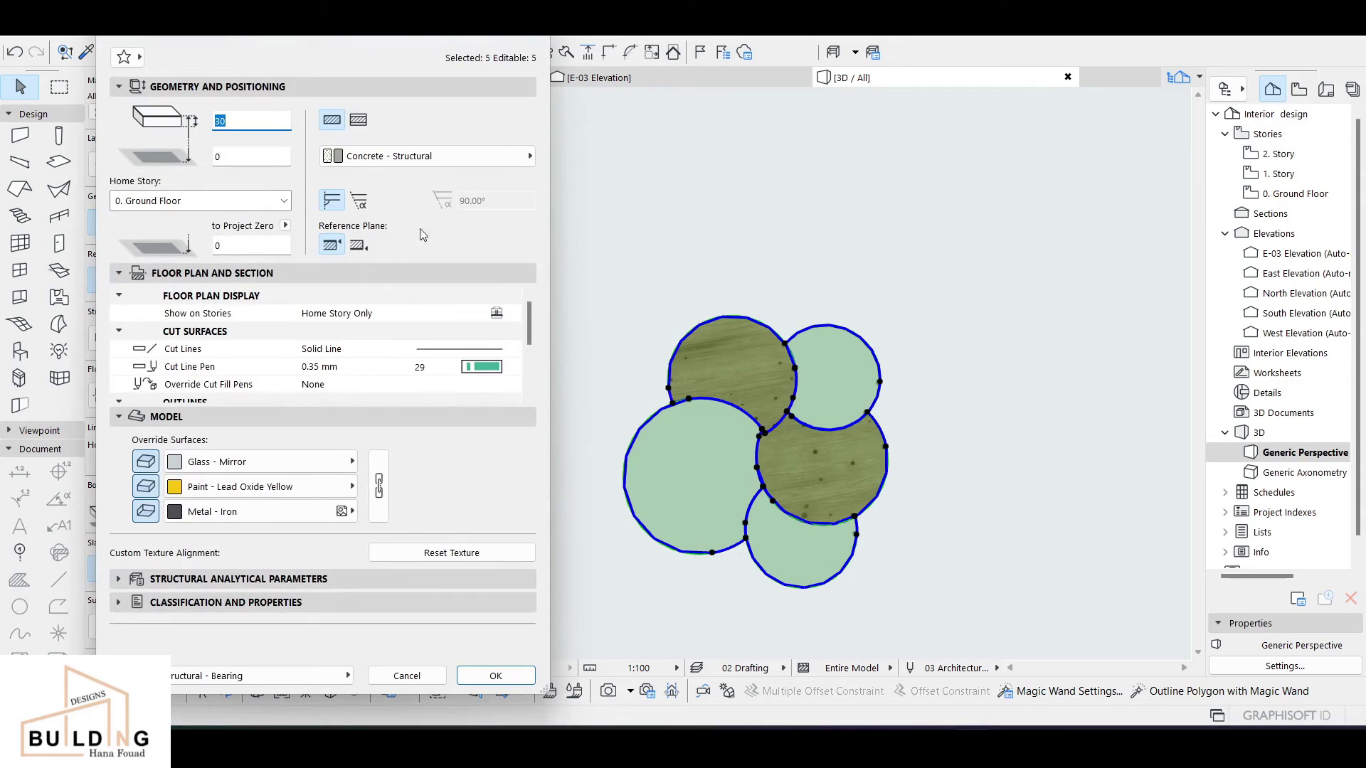
- Set the cut line pen of the five slabs to black pen 1, 0.13 mm
{"action": "left_click", "coordinate": [482, 367]}
{"action": "left_click", "coordinate": [484, 366]}
{"action": "left_click", "coordinate": [530, 367]}
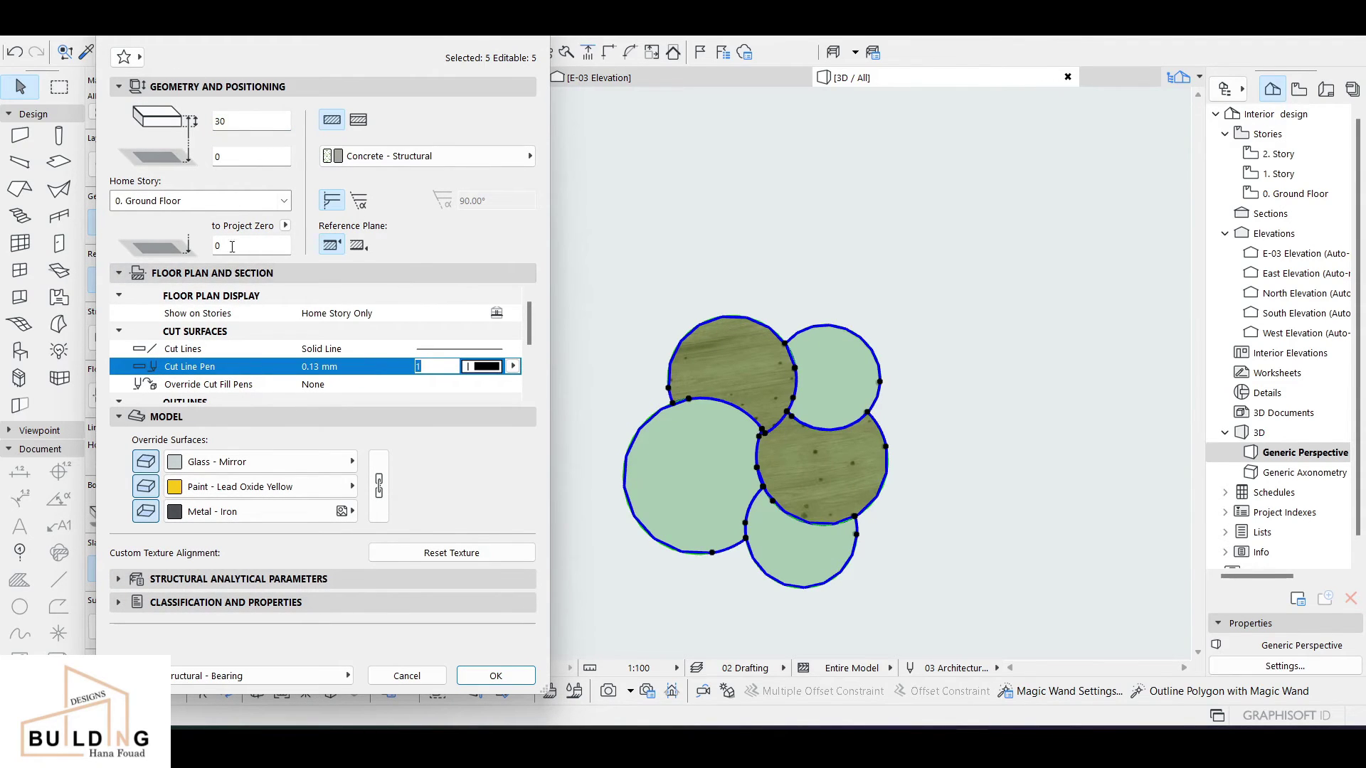
- Set the uncut line and hidden line pens of the five slabs to black pen 1, 0.13 mm, and apply the settings
{"action": "left_click", "coordinate": [119, 579]}
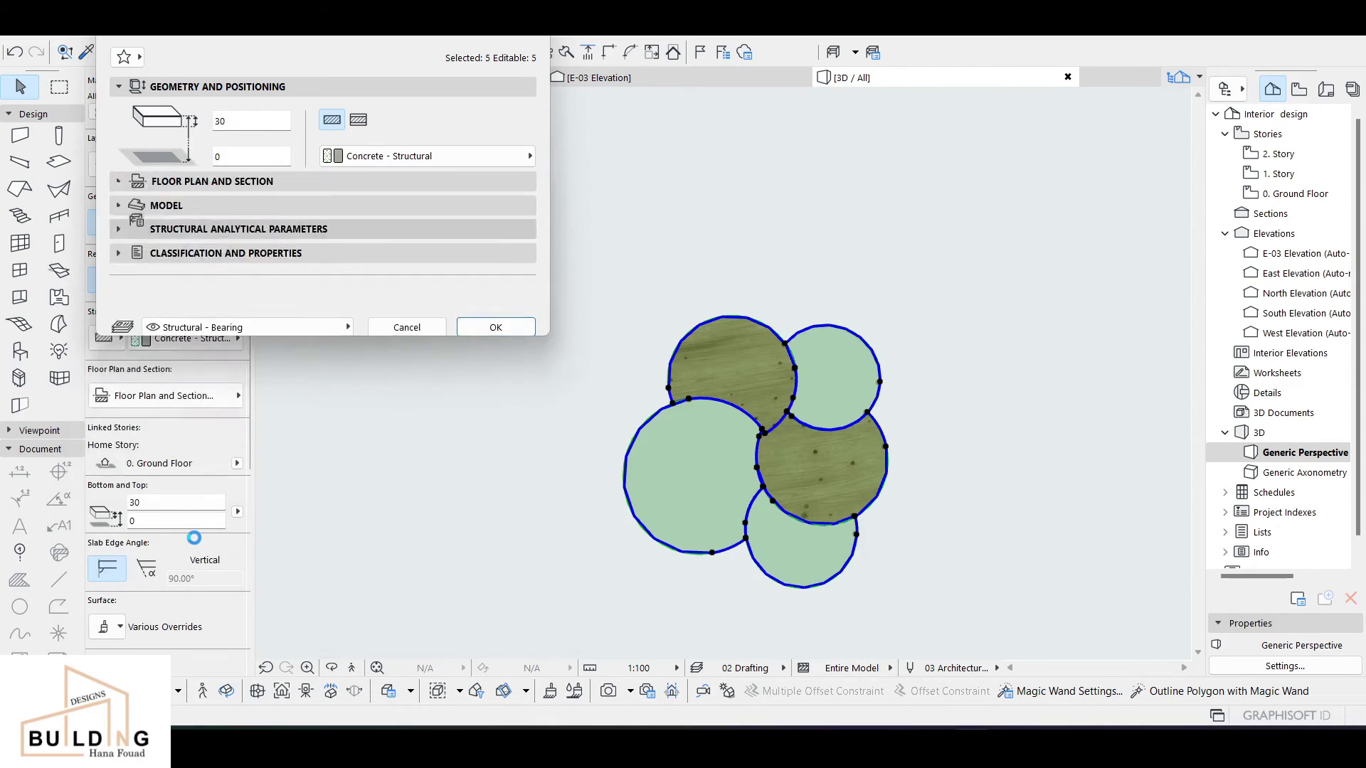
{"action": "left_click", "coordinate": [118, 136]}
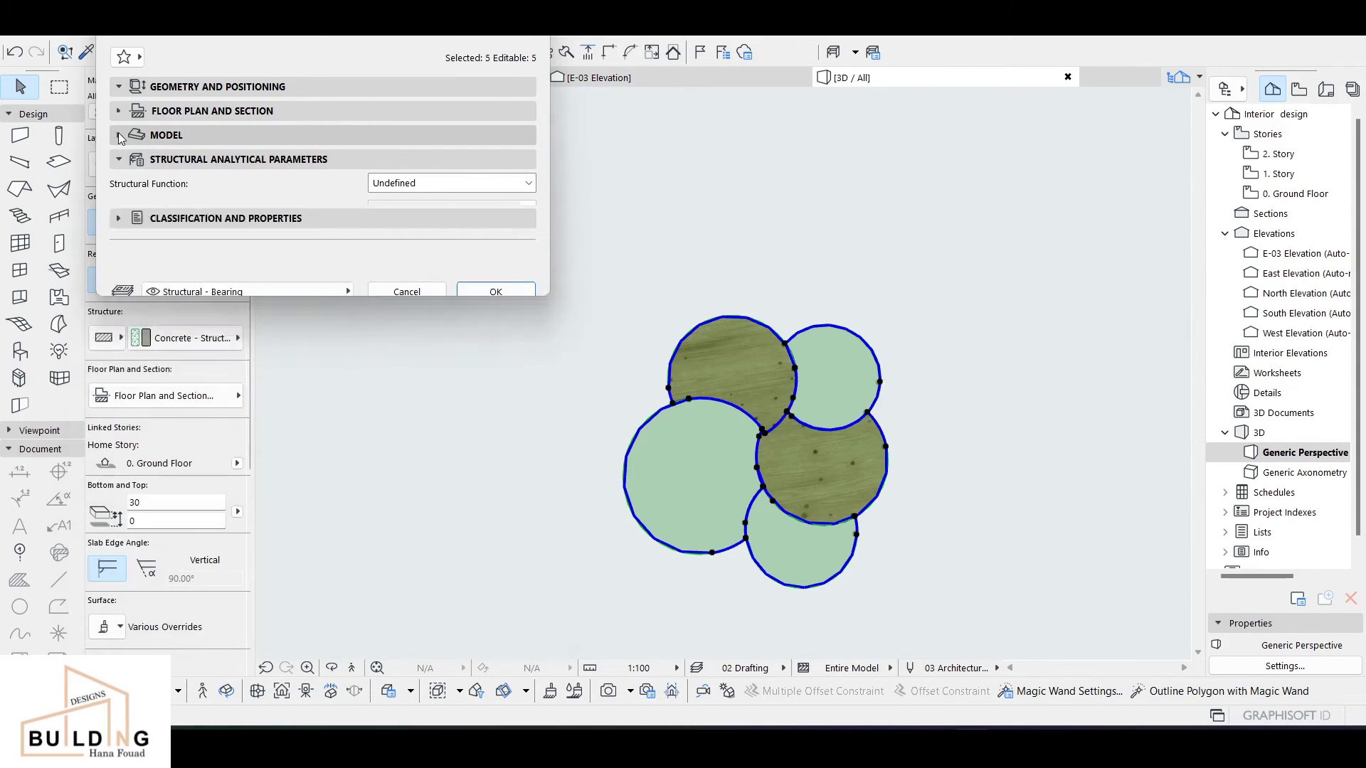
{"action": "left_click", "coordinate": [118, 111]}
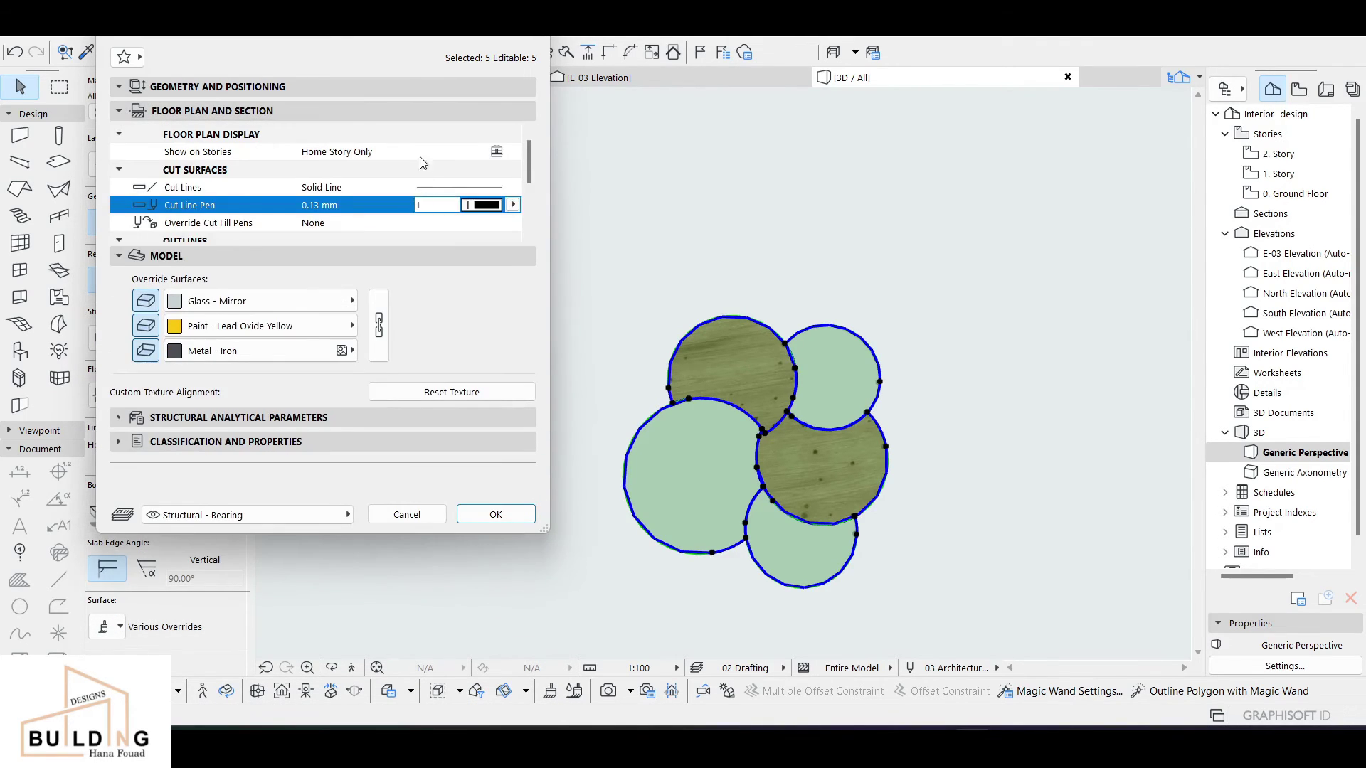
{"action": "scroll", "coordinate": [429, 202], "scroll_direction": "down", "scroll_amount": 3}
{"action": "left_click", "coordinate": [482, 170]}
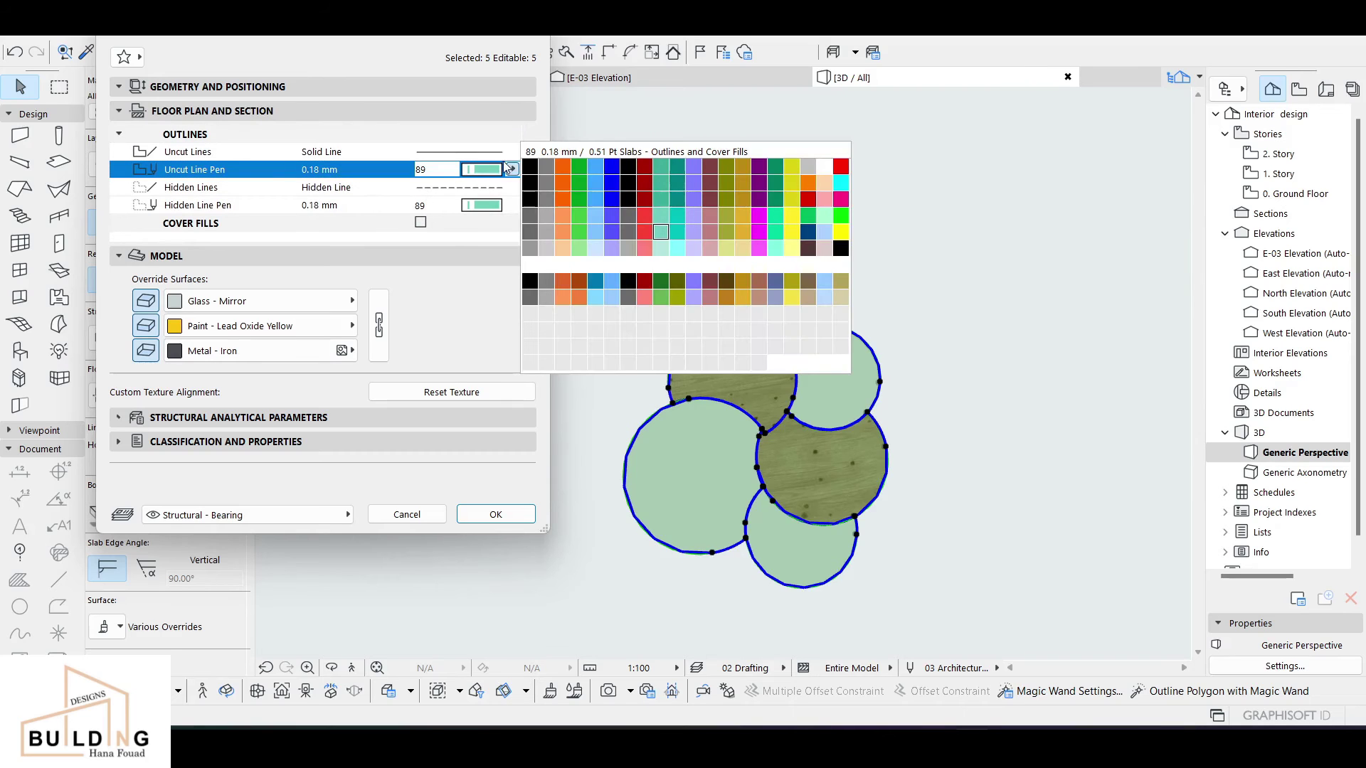
{"action": "left_click", "coordinate": [530, 177]}
{"action": "left_click", "coordinate": [495, 206]}
{"action": "left_click", "coordinate": [534, 207]}
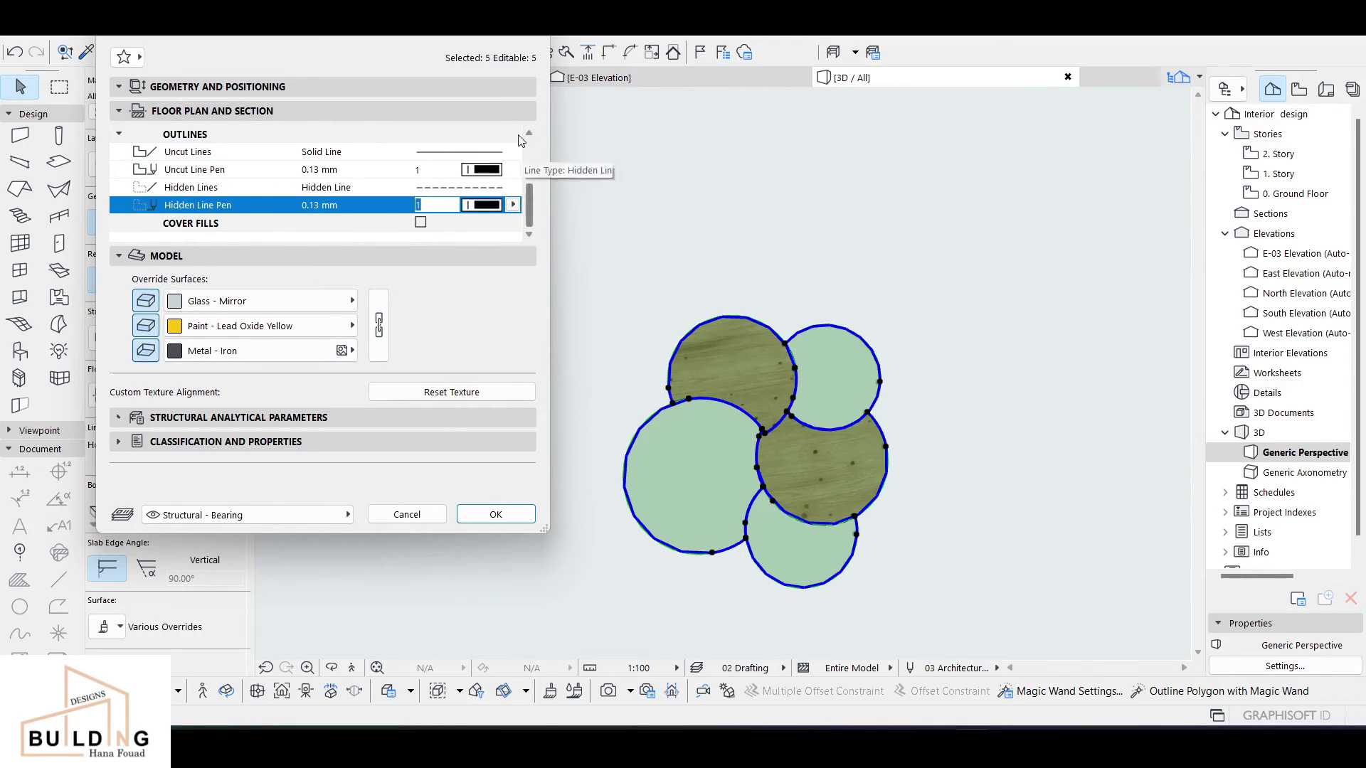
{"action": "left_click", "coordinate": [496, 514]}
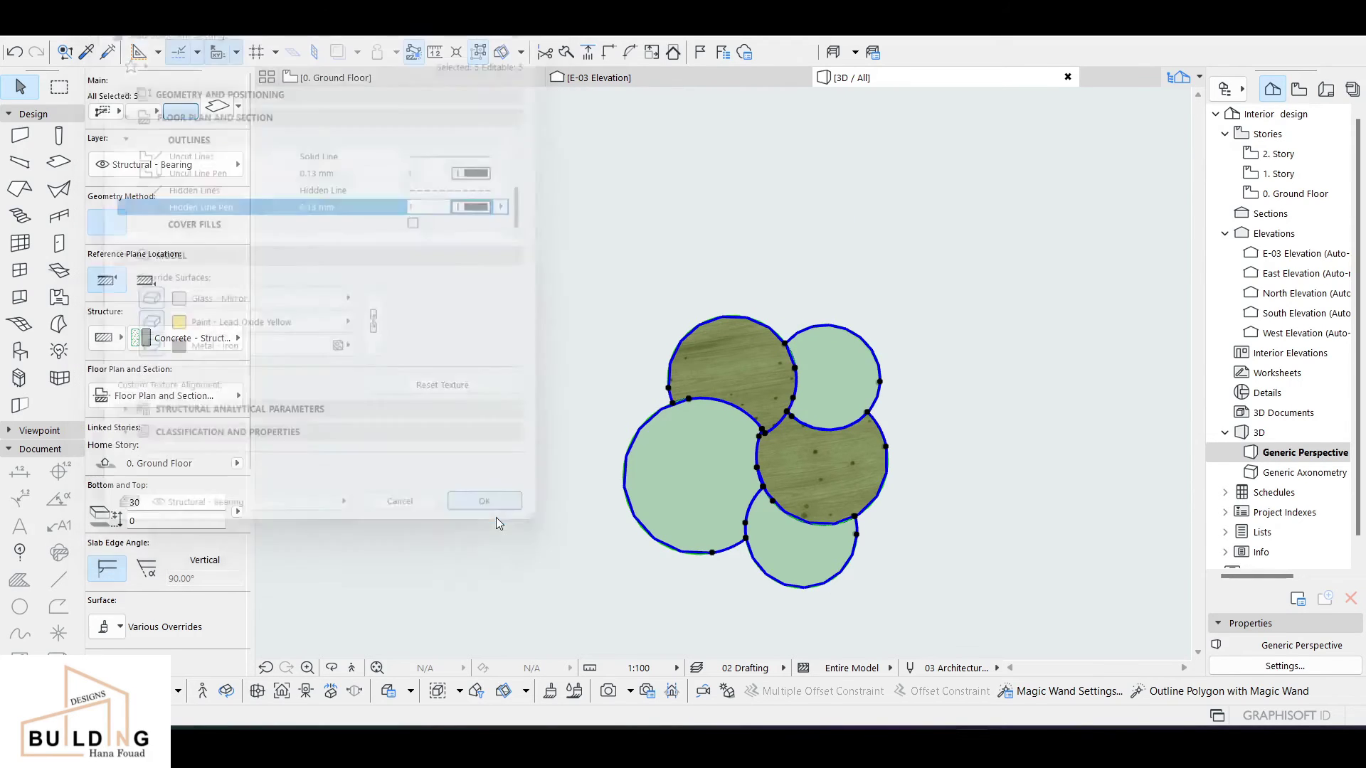
{"action": "left_click", "coordinate": [553, 499]}
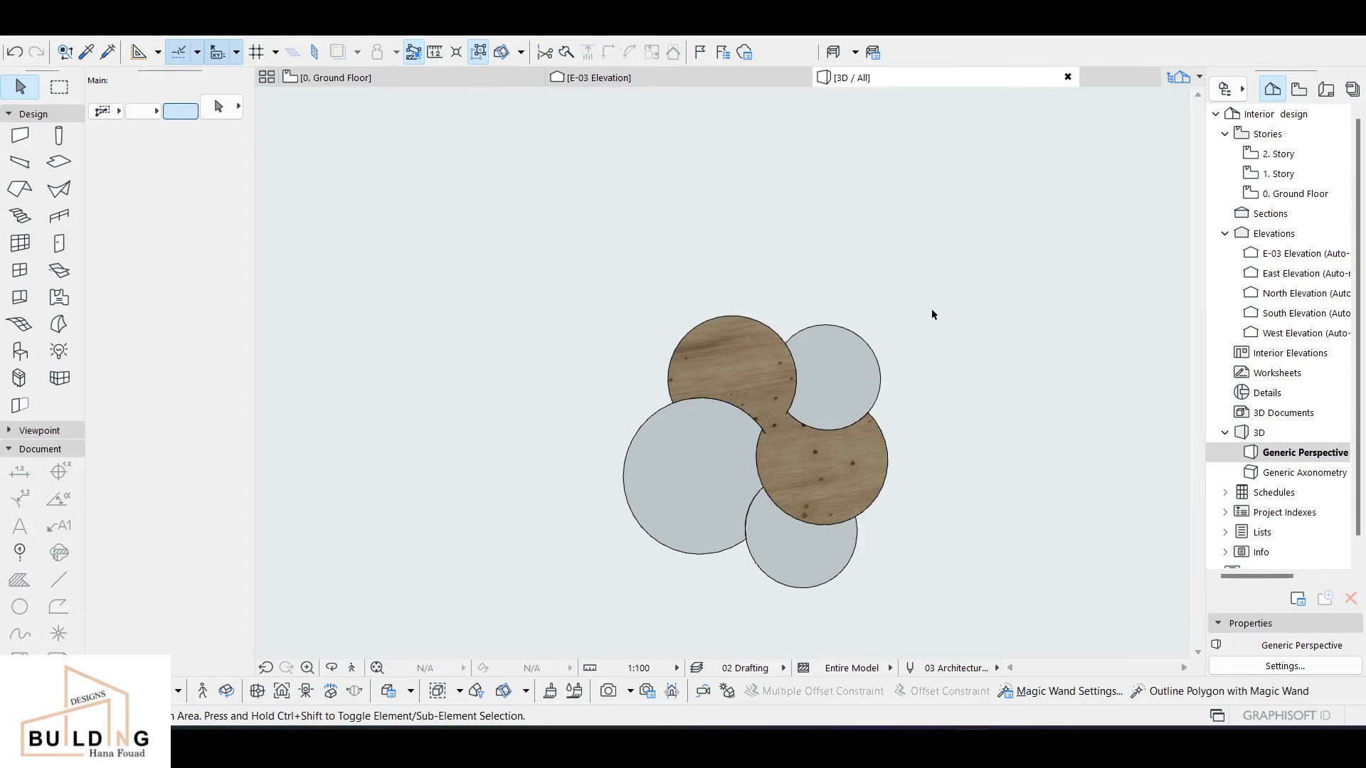
{"action": "left_click_drag", "start_coordinate": [936, 299], "coordinate": [920, 550]}
{"action": "left_click", "coordinate": [913, 608]}
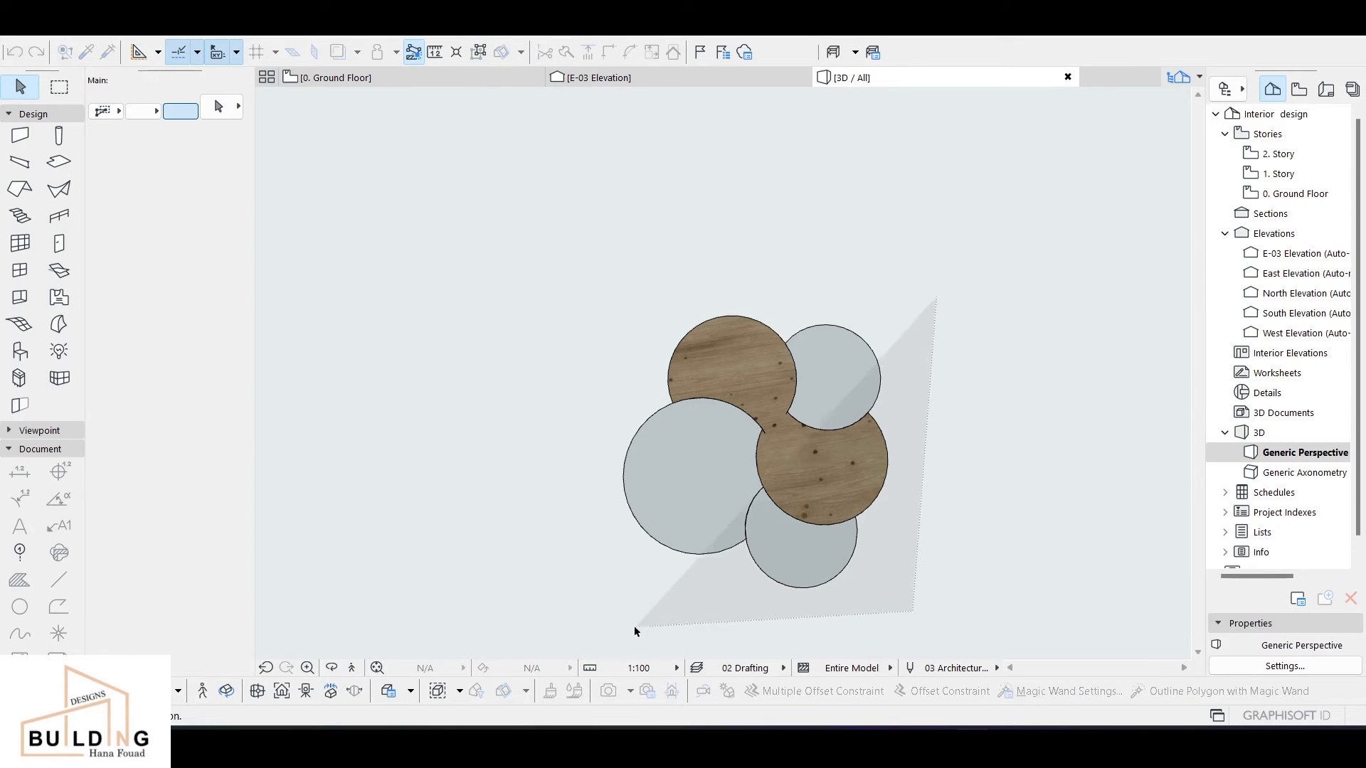
{"action": "left_click", "coordinate": [558, 595]}
{"action": "double_click", "coordinate": [560, 288]}
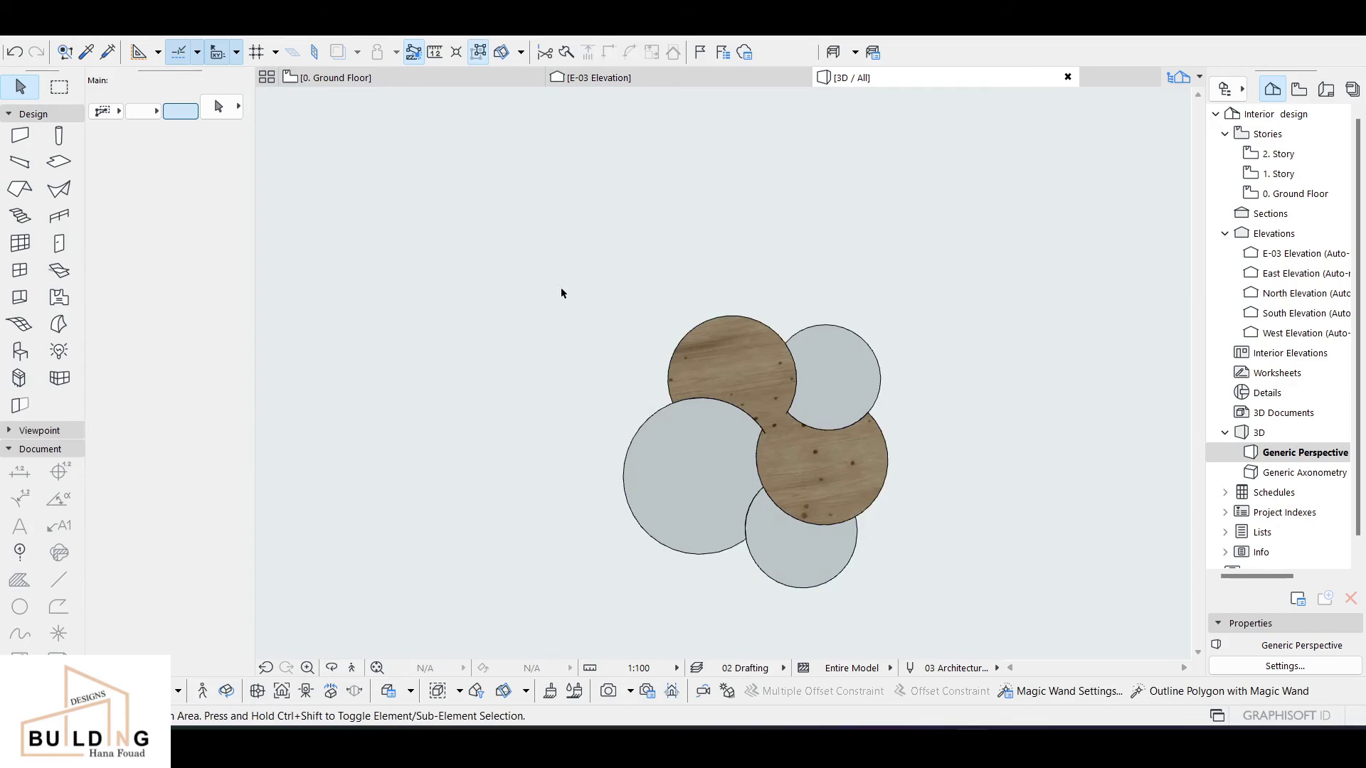
- Select the whole group of round panels in the 3D view and convert the slabs to morphs
{"action": "left_click", "coordinate": [887, 288]}
{"action": "left_click", "coordinate": [889, 596]}
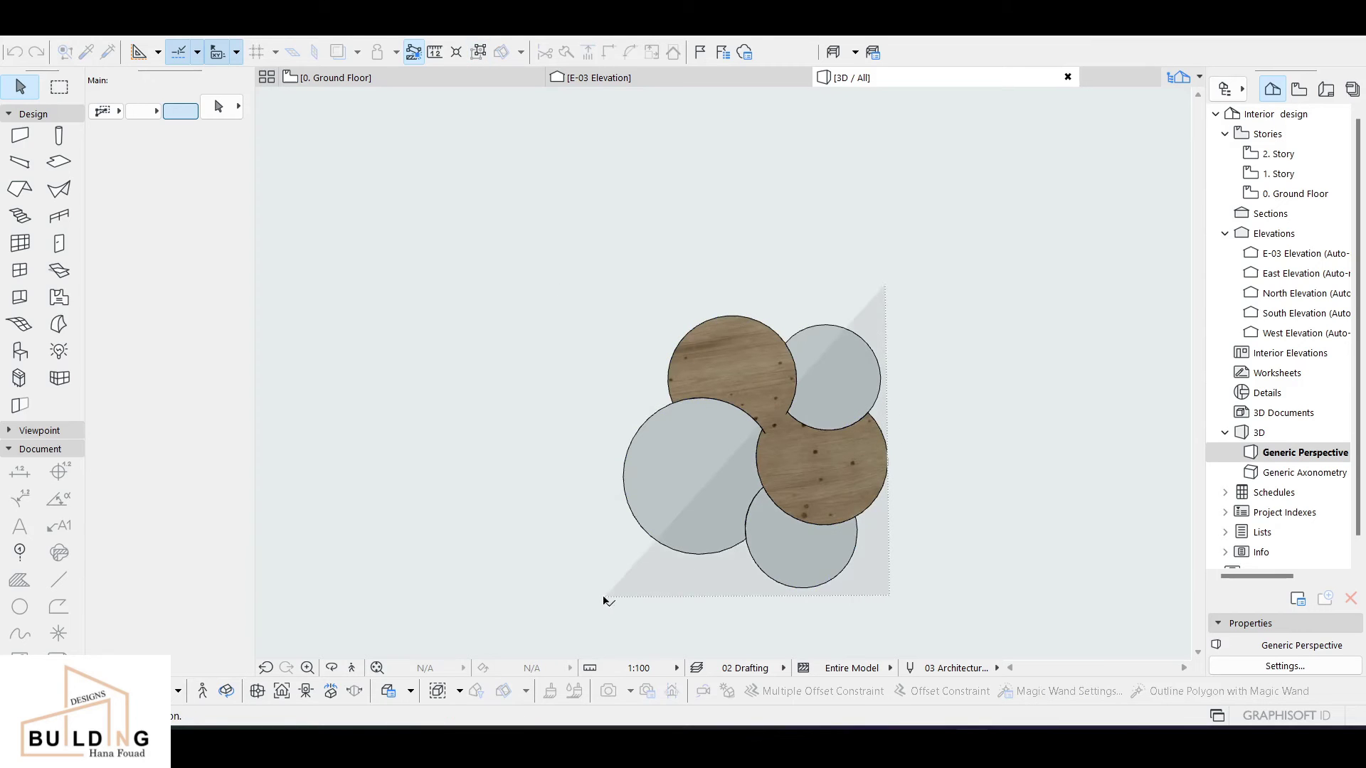
{"action": "left_click", "coordinate": [604, 596]}
{"action": "double_click", "coordinate": [618, 300]}
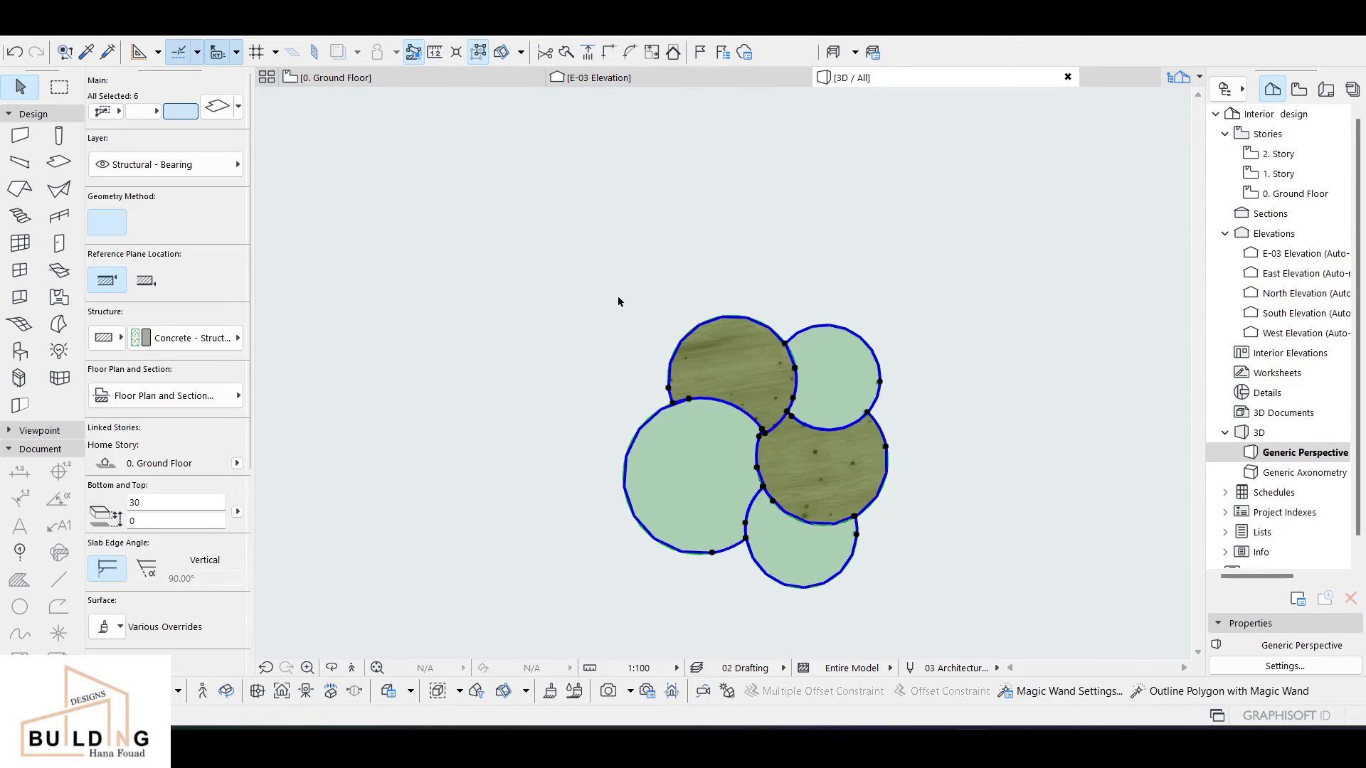
{"action": "right_click", "coordinate": [740, 396]}
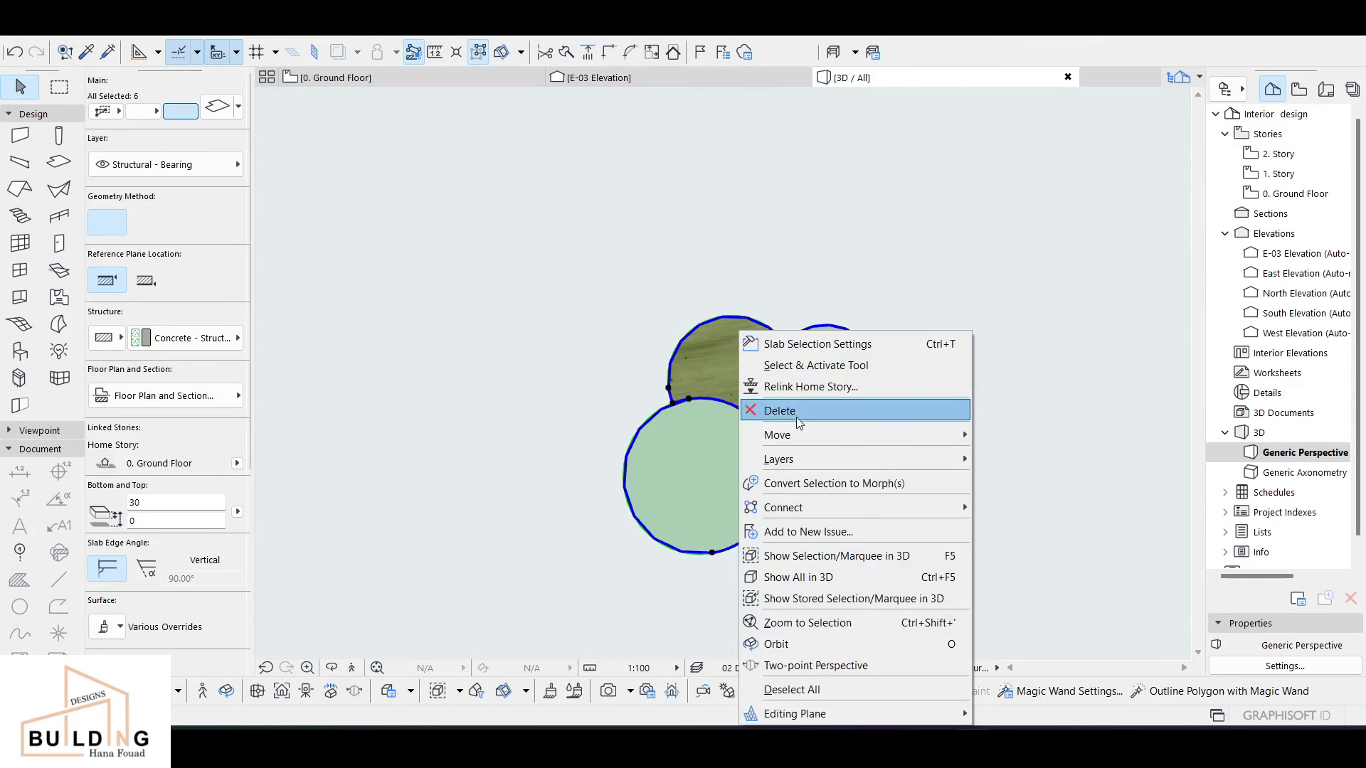
{"action": "left_click", "coordinate": [820, 490]}
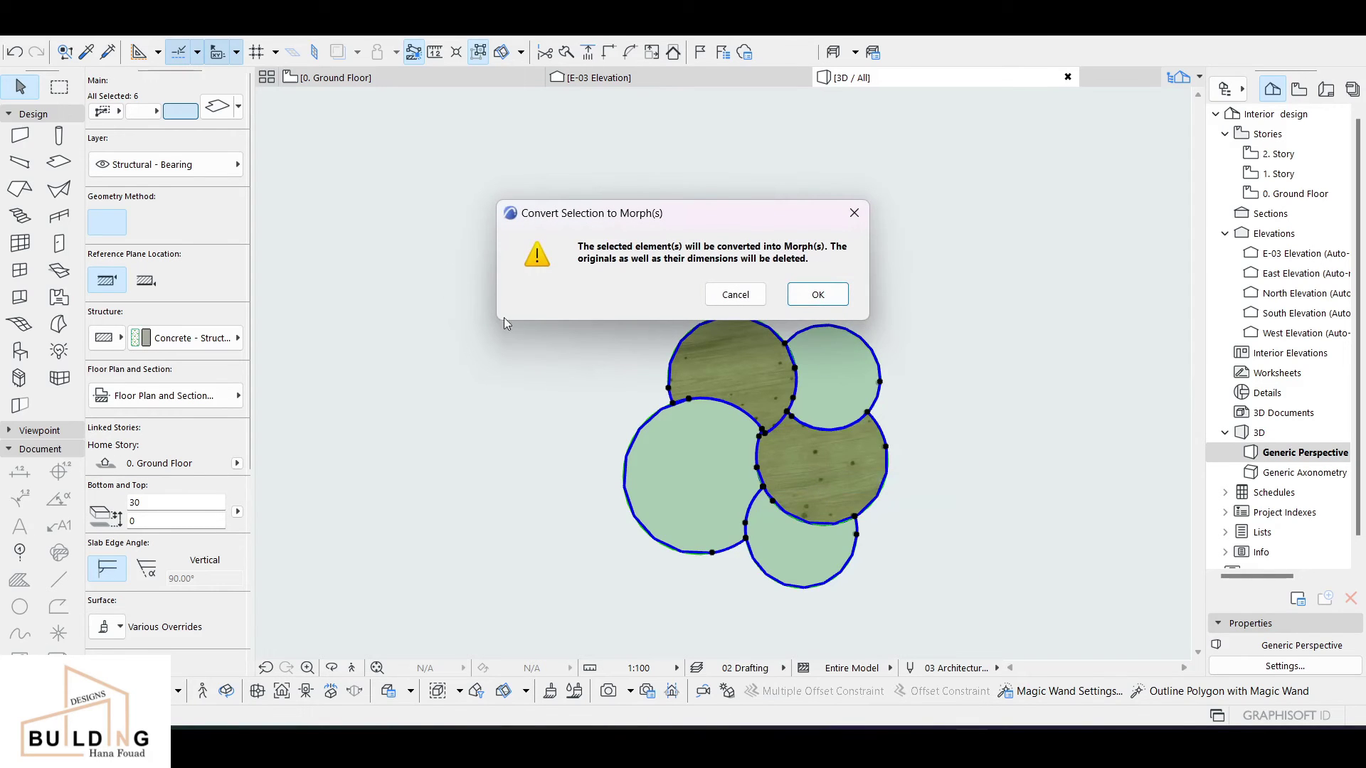
{"action": "left_click", "coordinate": [817, 294]}
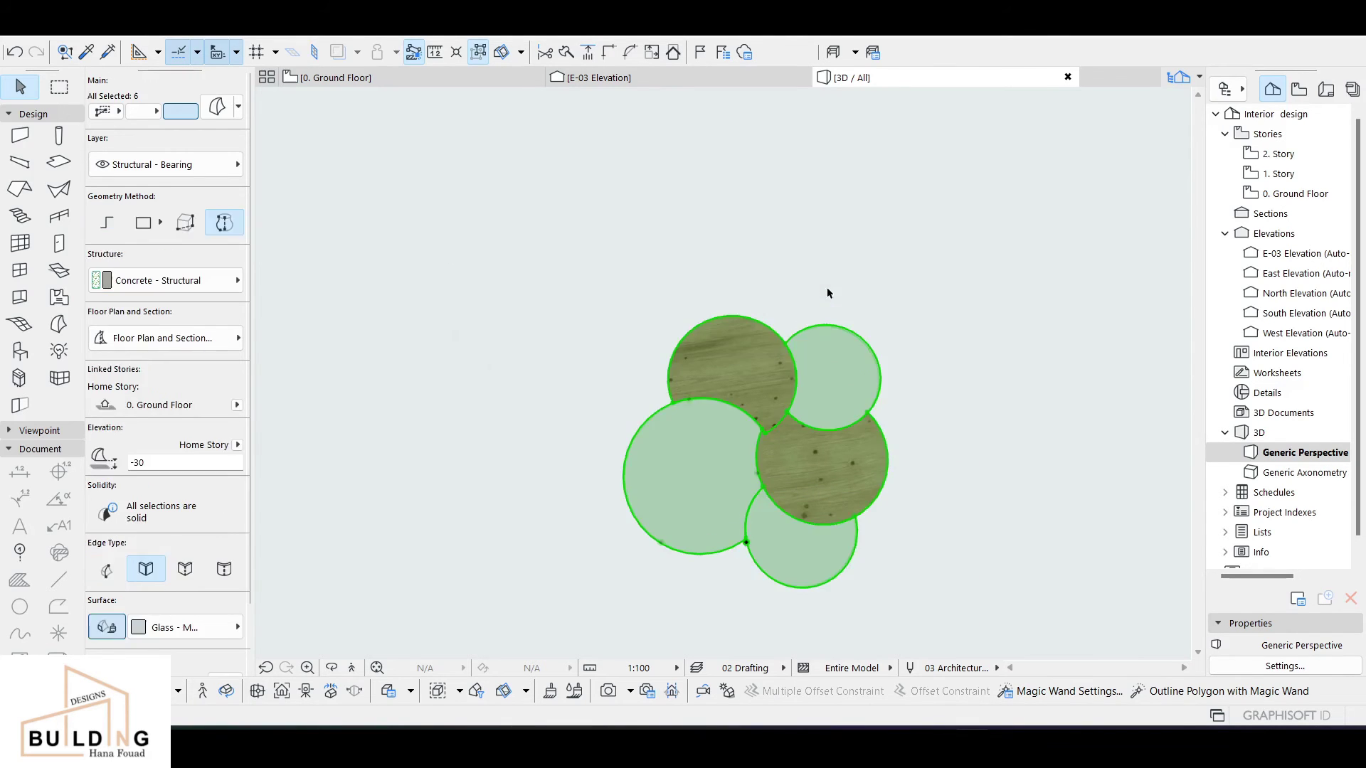
- Move the morph panel group to an empty area away from the other circles in the 3D view and deselect it
{"action": "left_click", "coordinate": [850, 378]}
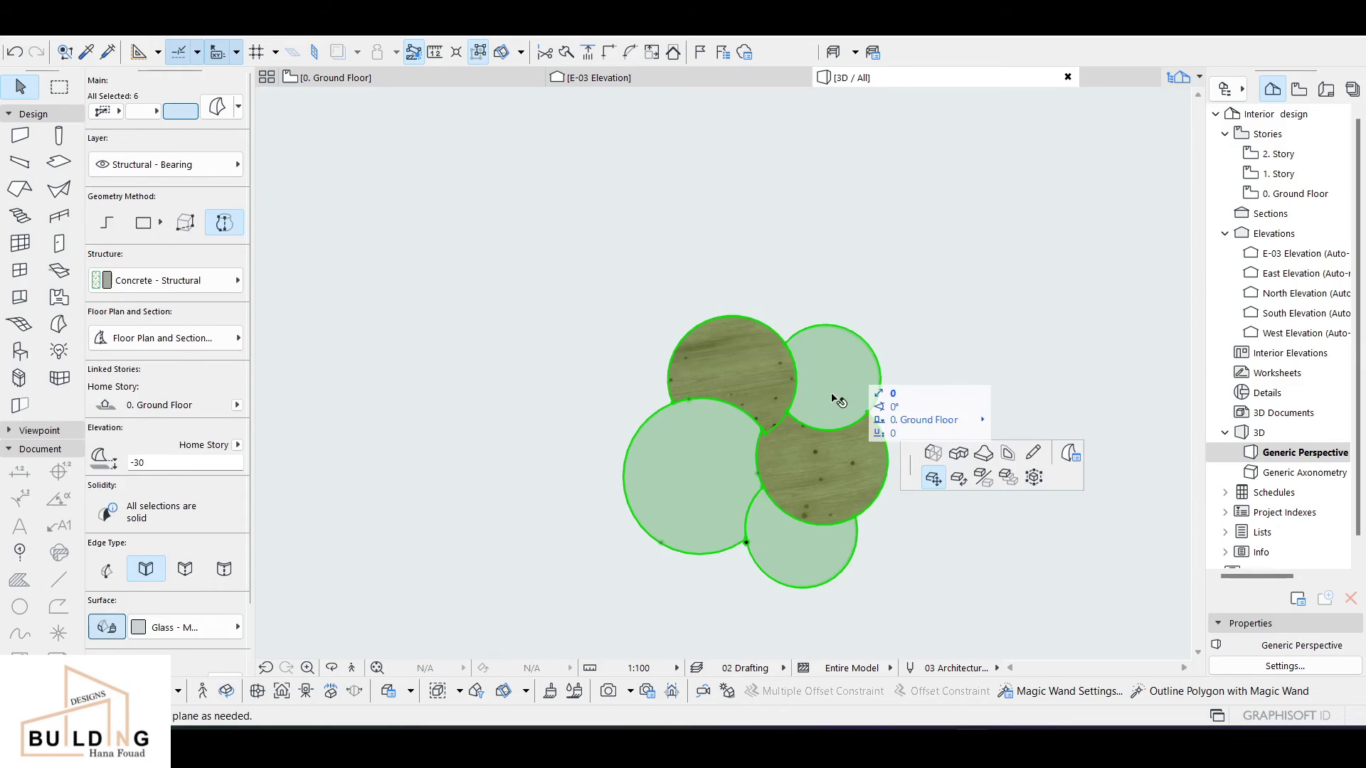
{"action": "left_click", "coordinate": [928, 449]}
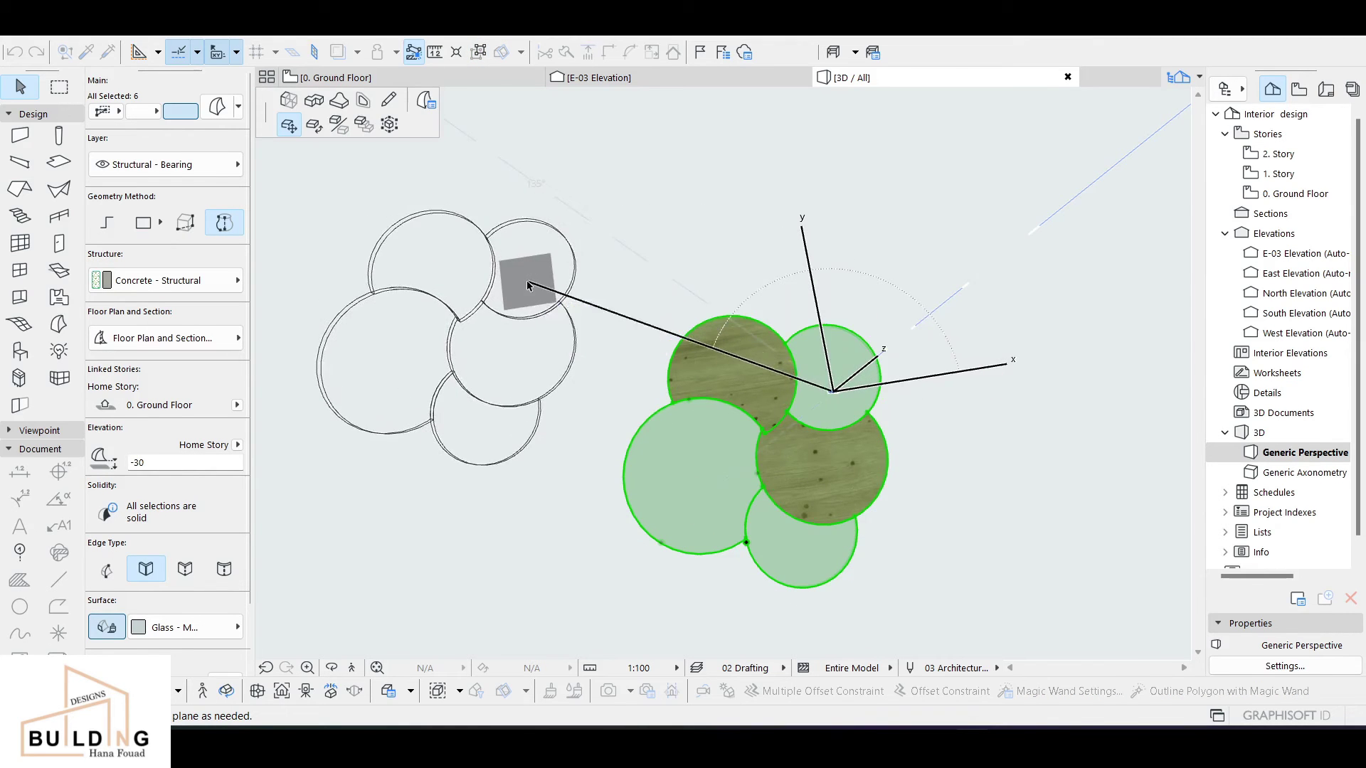
{"action": "left_click", "coordinate": [528, 282]}
{"action": "middle_click_drag", "start_coordinate": [498, 327], "coordinate": [855, 355]}
{"action": "left_click", "coordinate": [856, 355]}
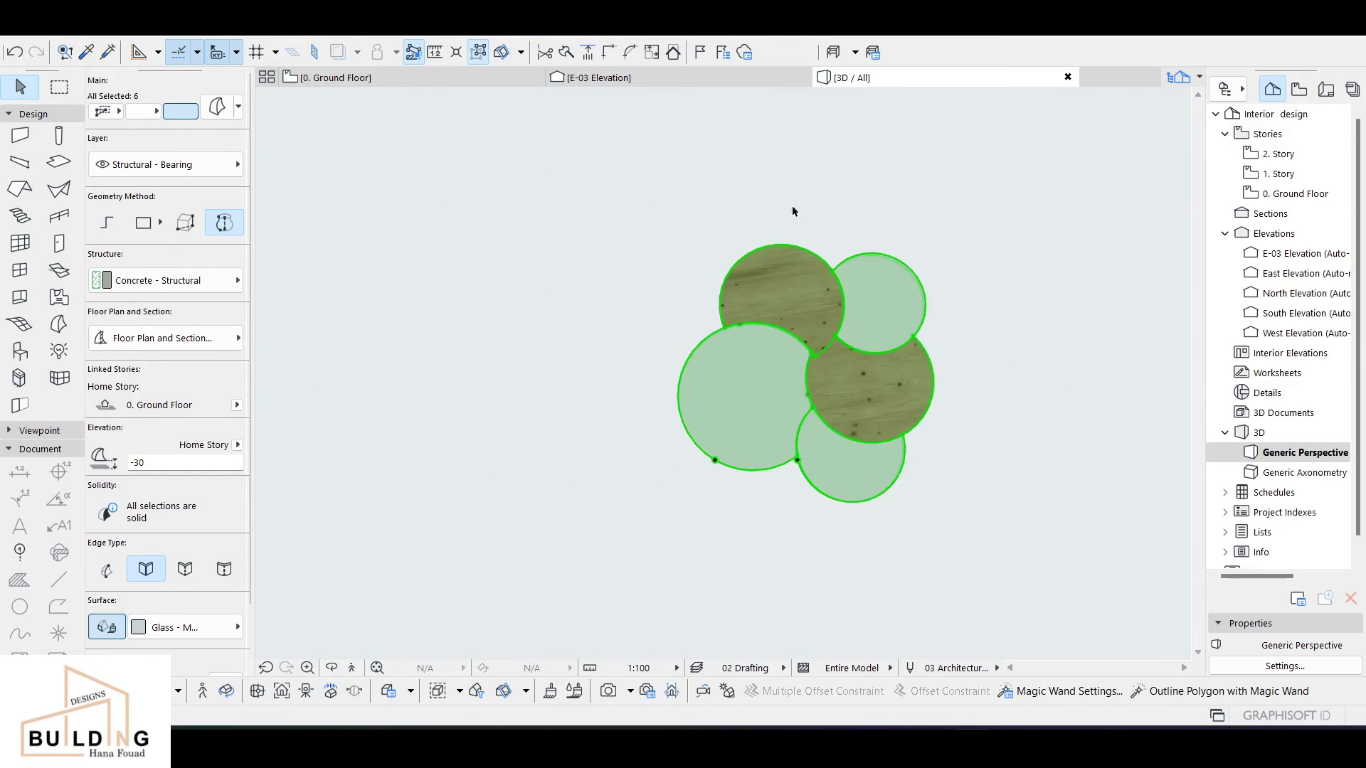
{"action": "scroll", "coordinate": [733, 298], "scroll_direction": "down", "scroll_amount": 4}
{"action": "left_click", "coordinate": [756, 298]}
{"action": "left_click", "coordinate": [875, 277]}
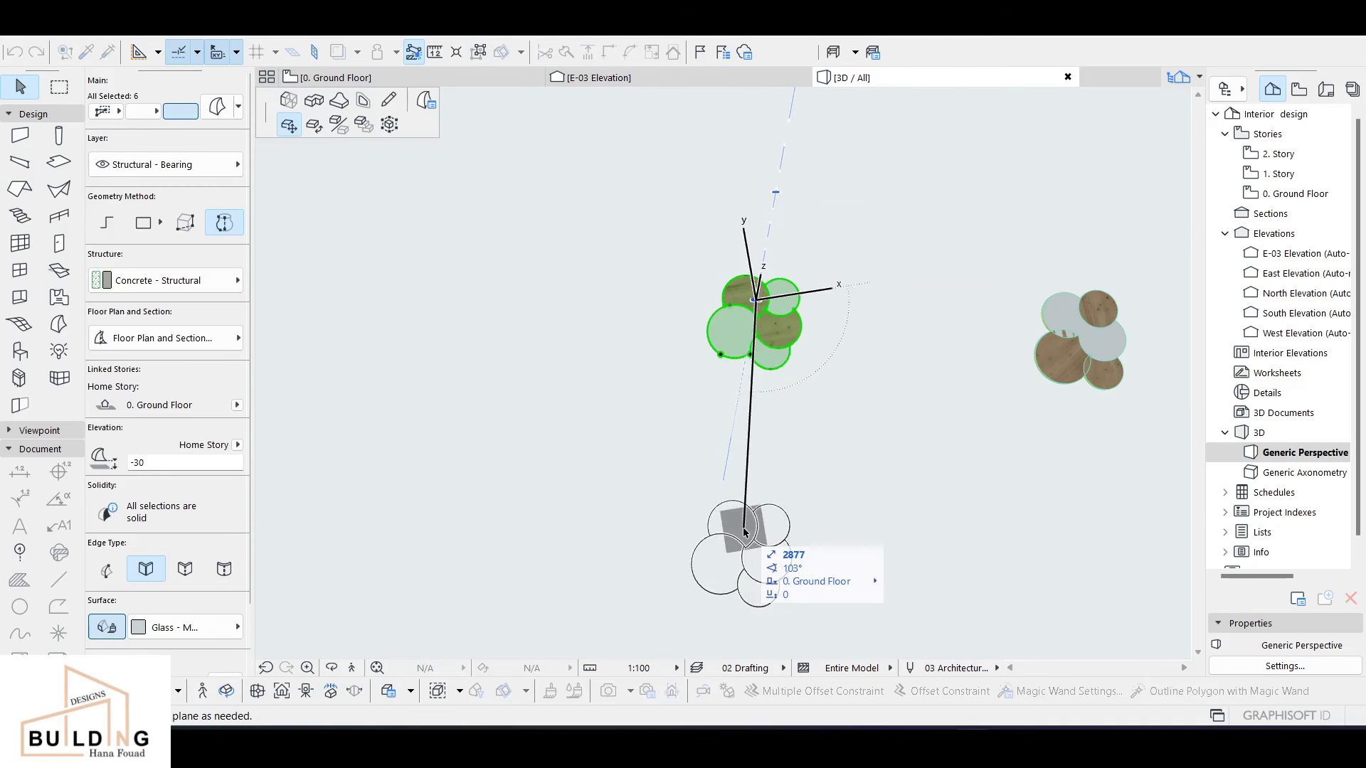
{"action": "middle_click_drag", "start_coordinate": [743, 532], "coordinate": [747, 361]}
{"action": "left_click", "coordinate": [745, 418]}
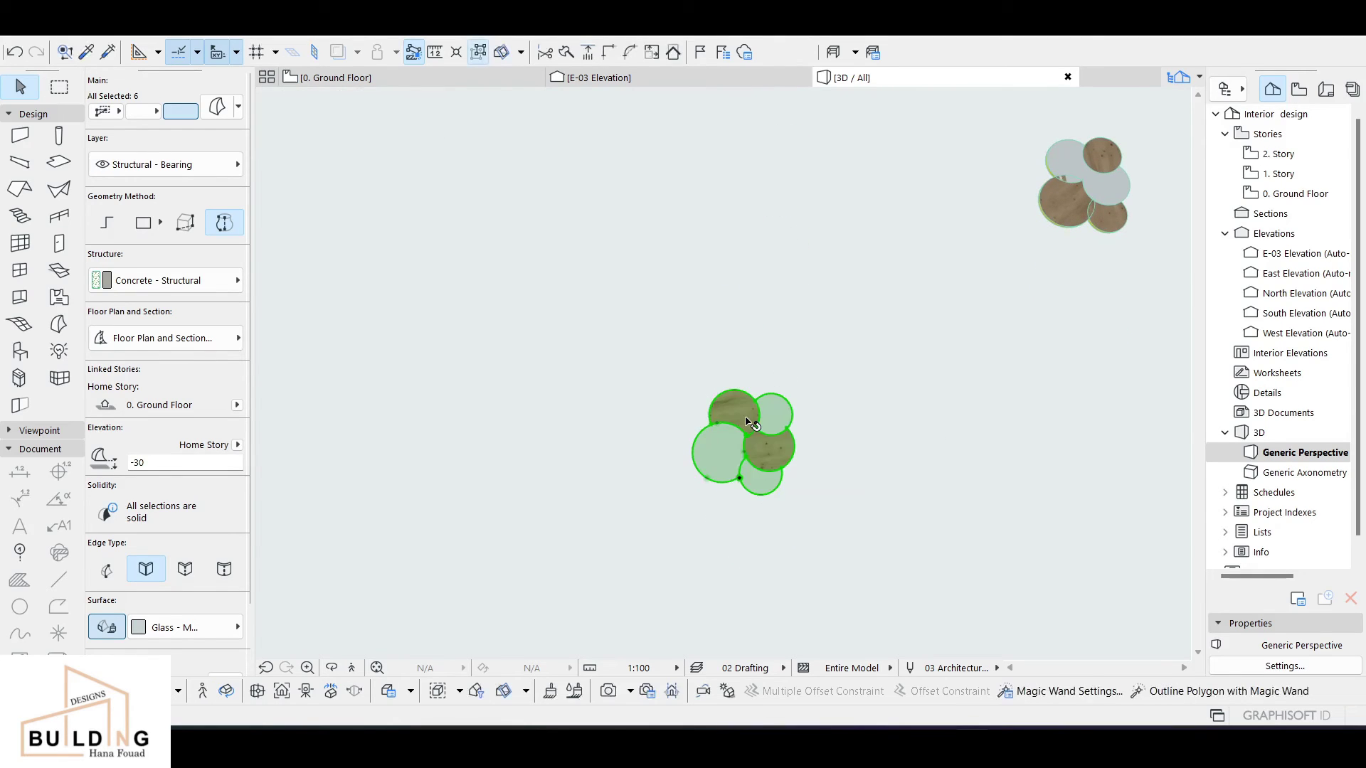
{"action": "key", "text": "Escape"}
- In the ground floor plan, move the E-03 elevation line to just below the relocated panel group
{"action": "left_click", "coordinate": [443, 82]}
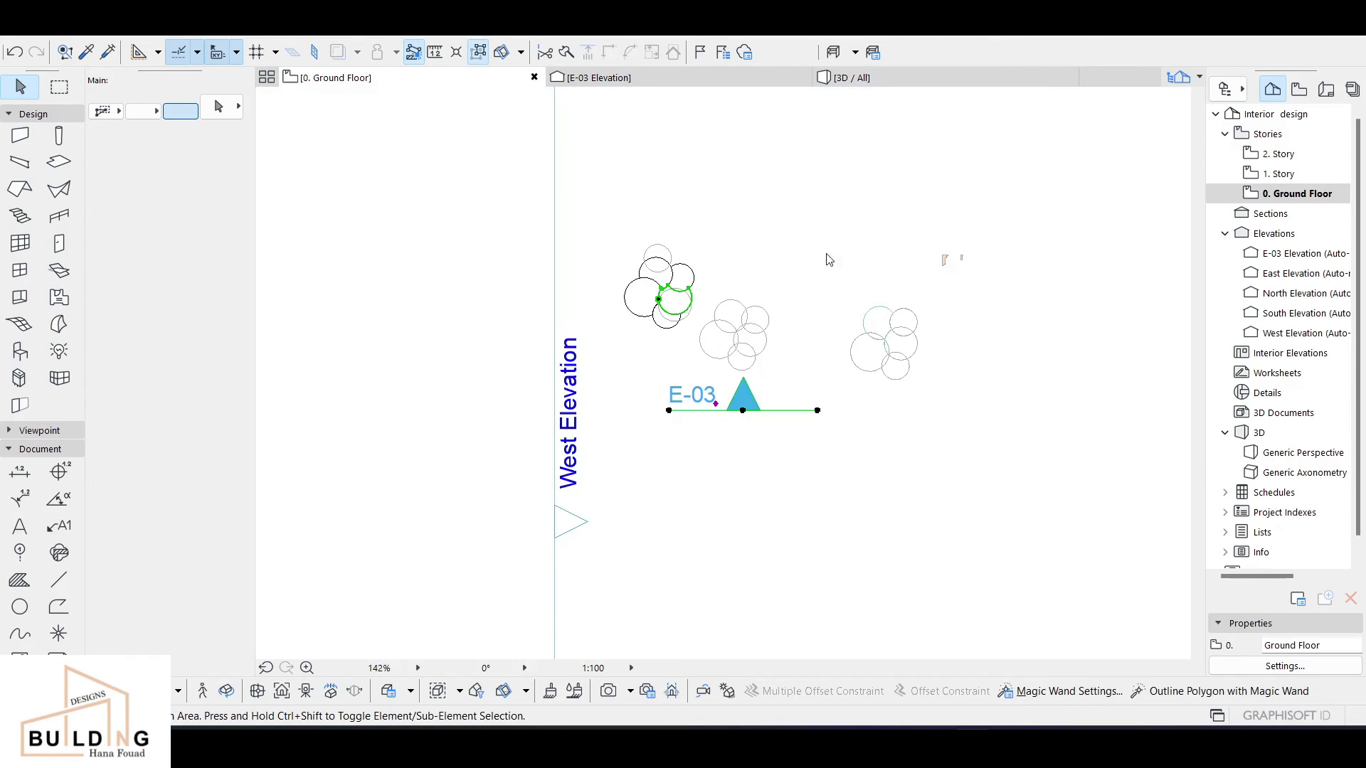
{"action": "left_click", "coordinate": [733, 410]}
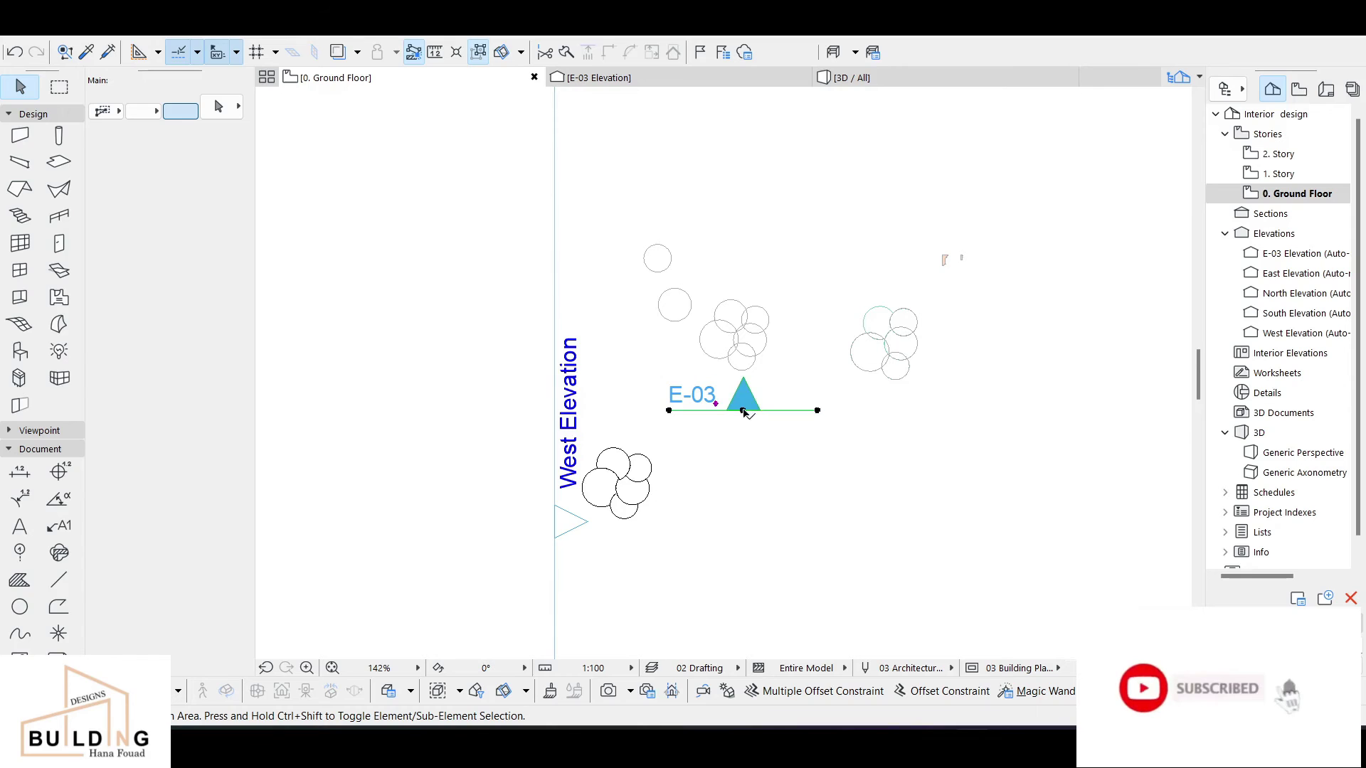
{"action": "left_click", "coordinate": [742, 406]}
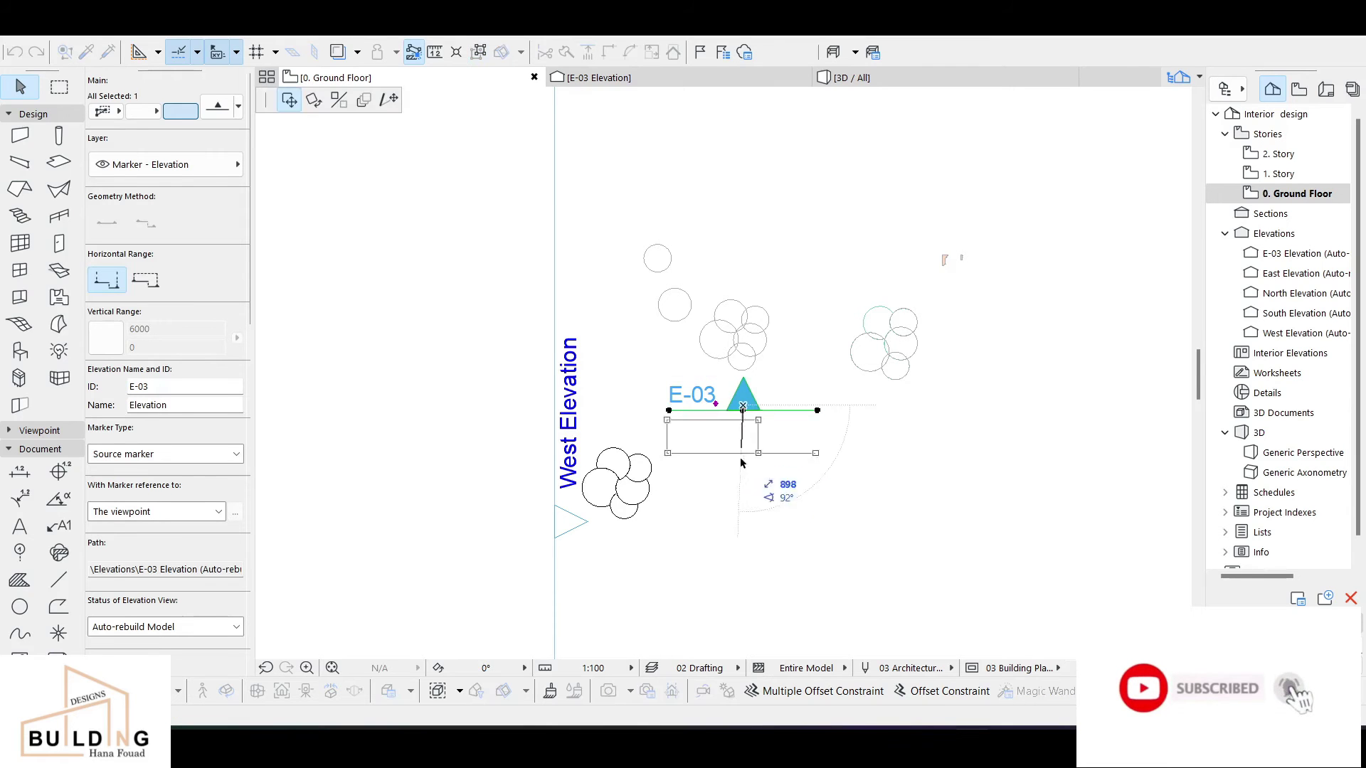
{"action": "left_click", "coordinate": [620, 563]}
- Examine the panels edge-on in the E-03 elevation and return to the ground floor plan
{"action": "double_click", "coordinate": [1289, 254]}
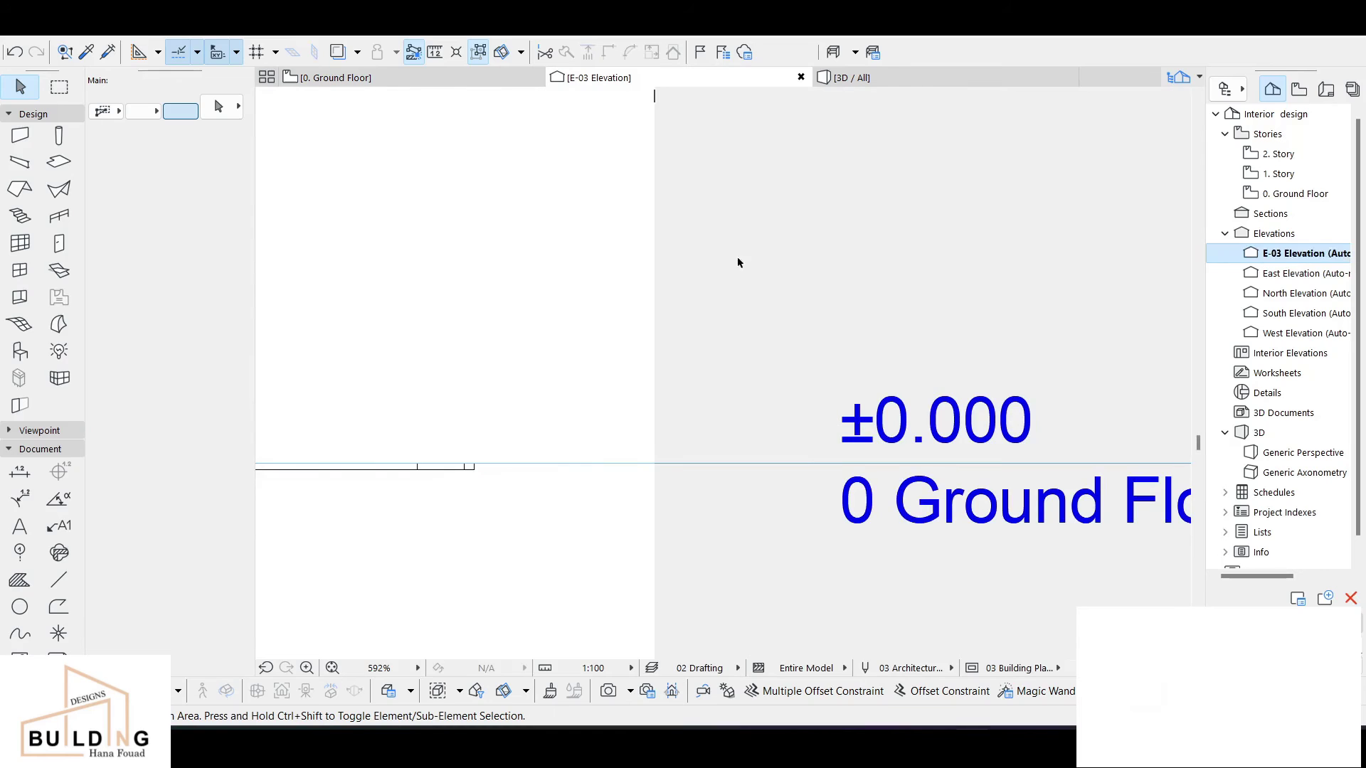
{"action": "left_click_drag", "start_coordinate": [874, 433], "coordinate": [878, 360]}
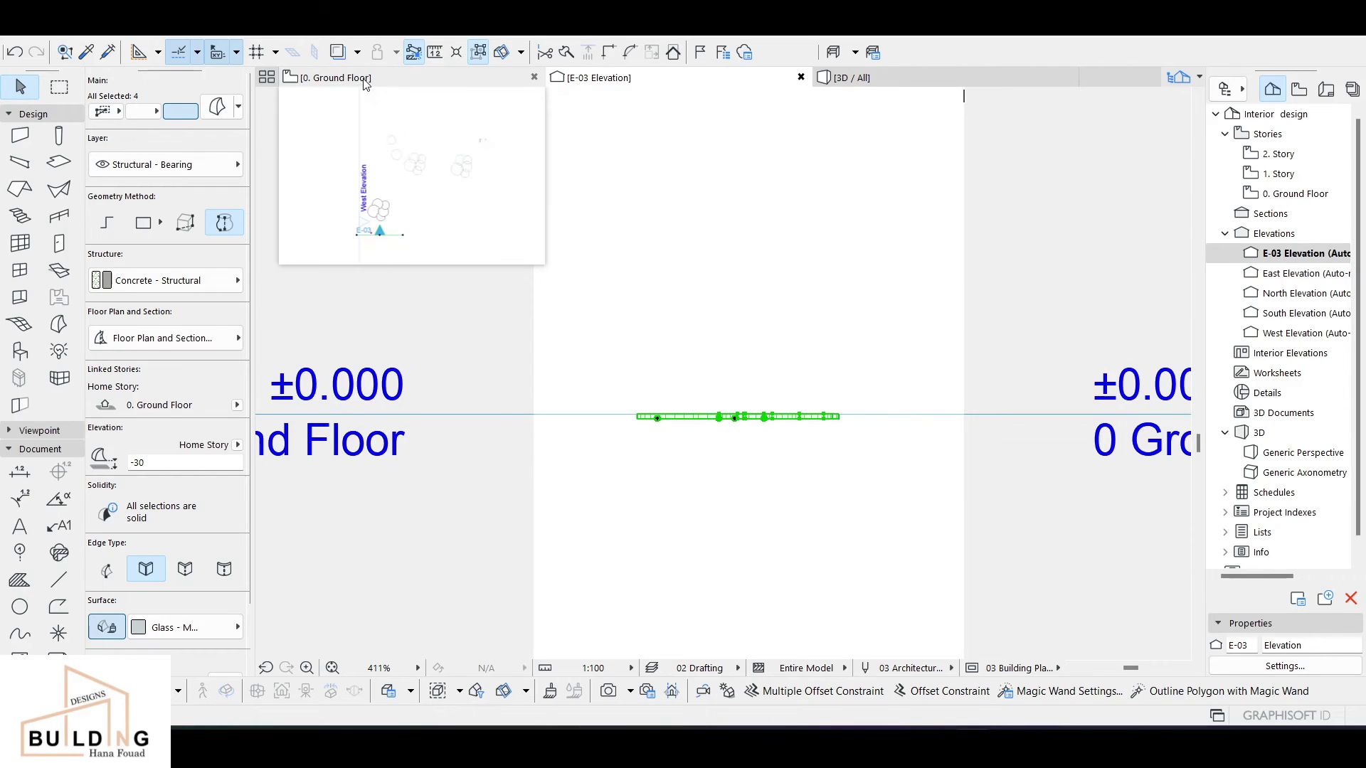
{"action": "left_click", "coordinate": [384, 81]}
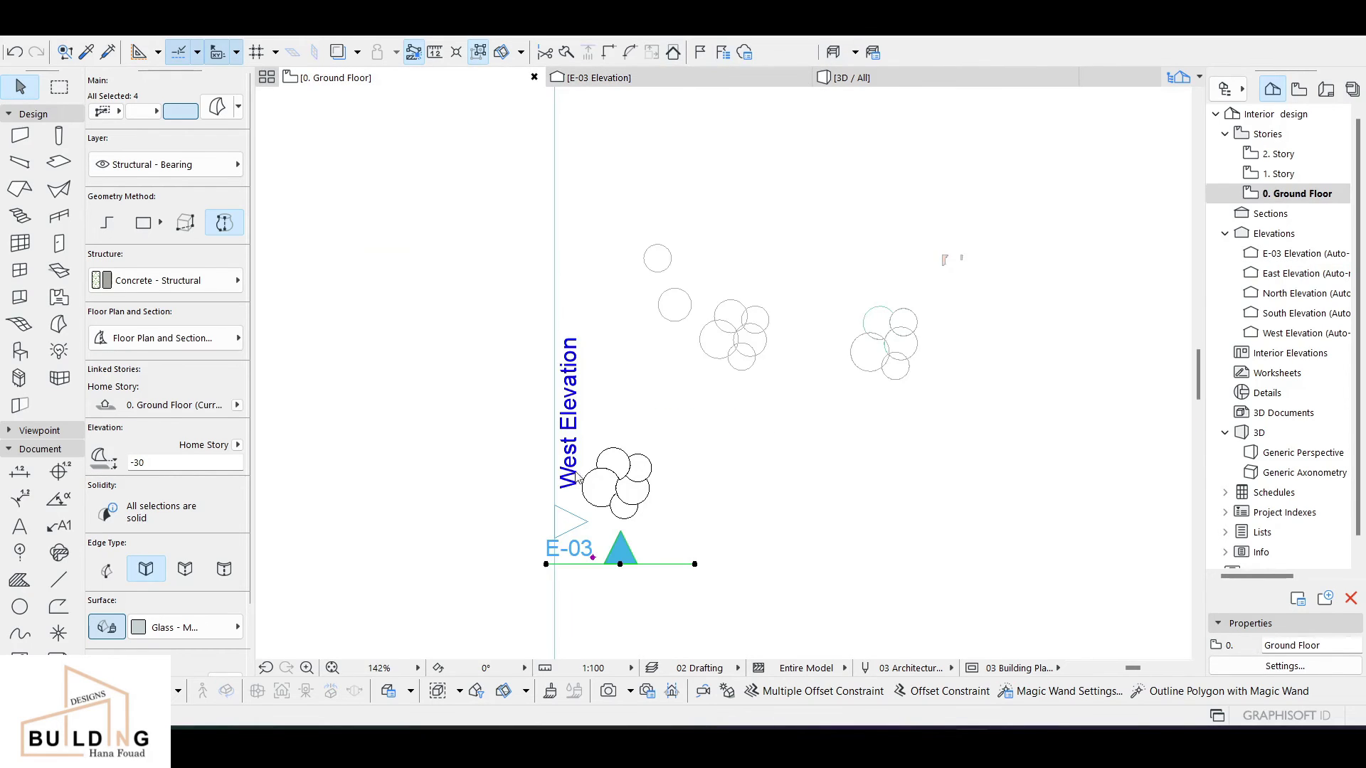
{"action": "left_click", "coordinate": [579, 479]}
{"action": "left_click", "coordinate": [620, 564]}
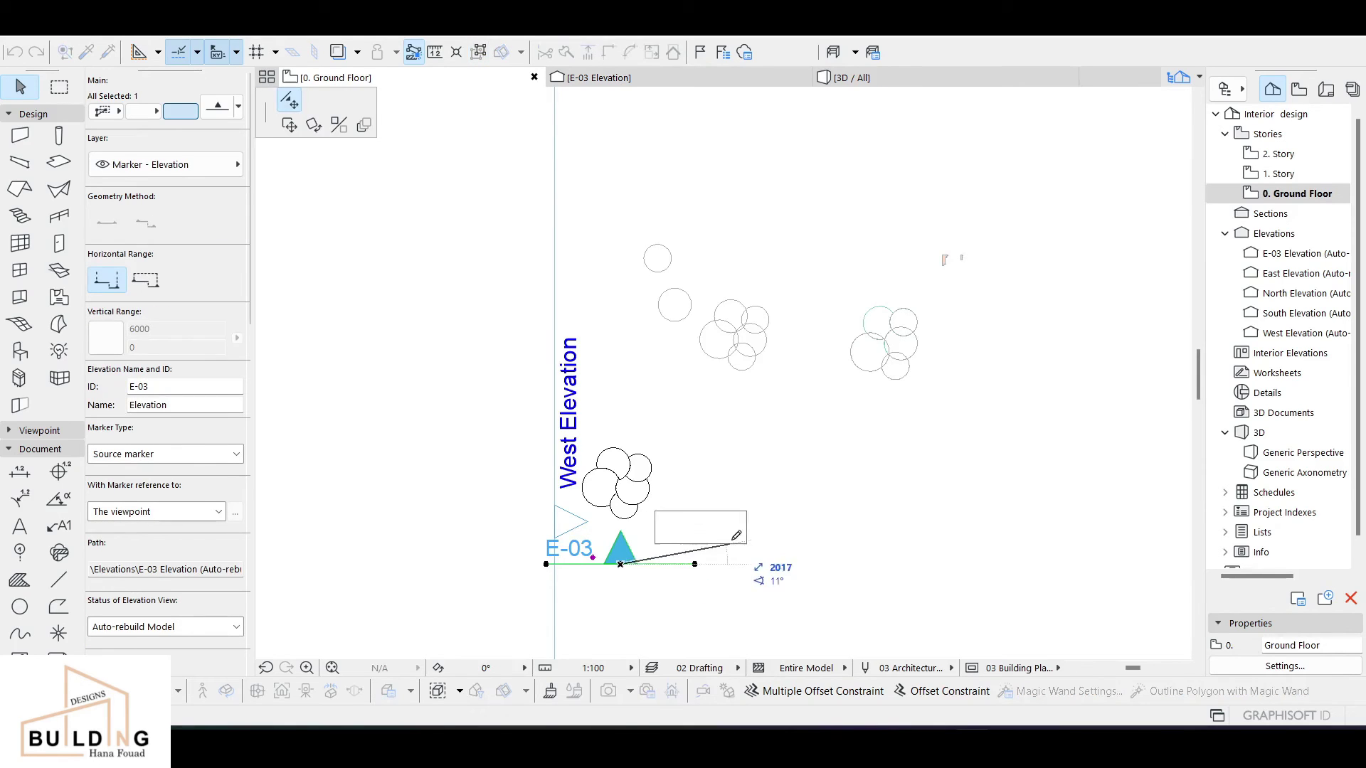
{"action": "left_click", "coordinate": [760, 514]}
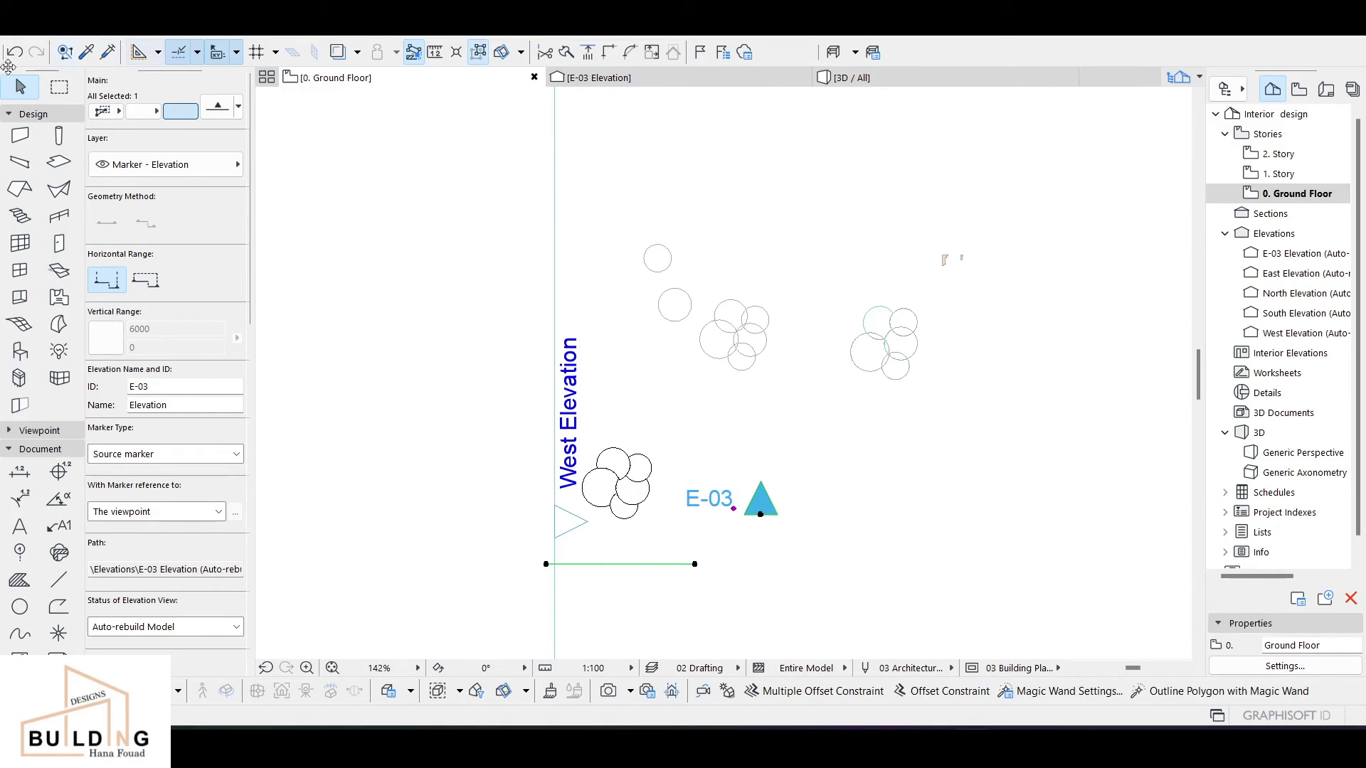
{"action": "left_click", "coordinate": [15, 53]}
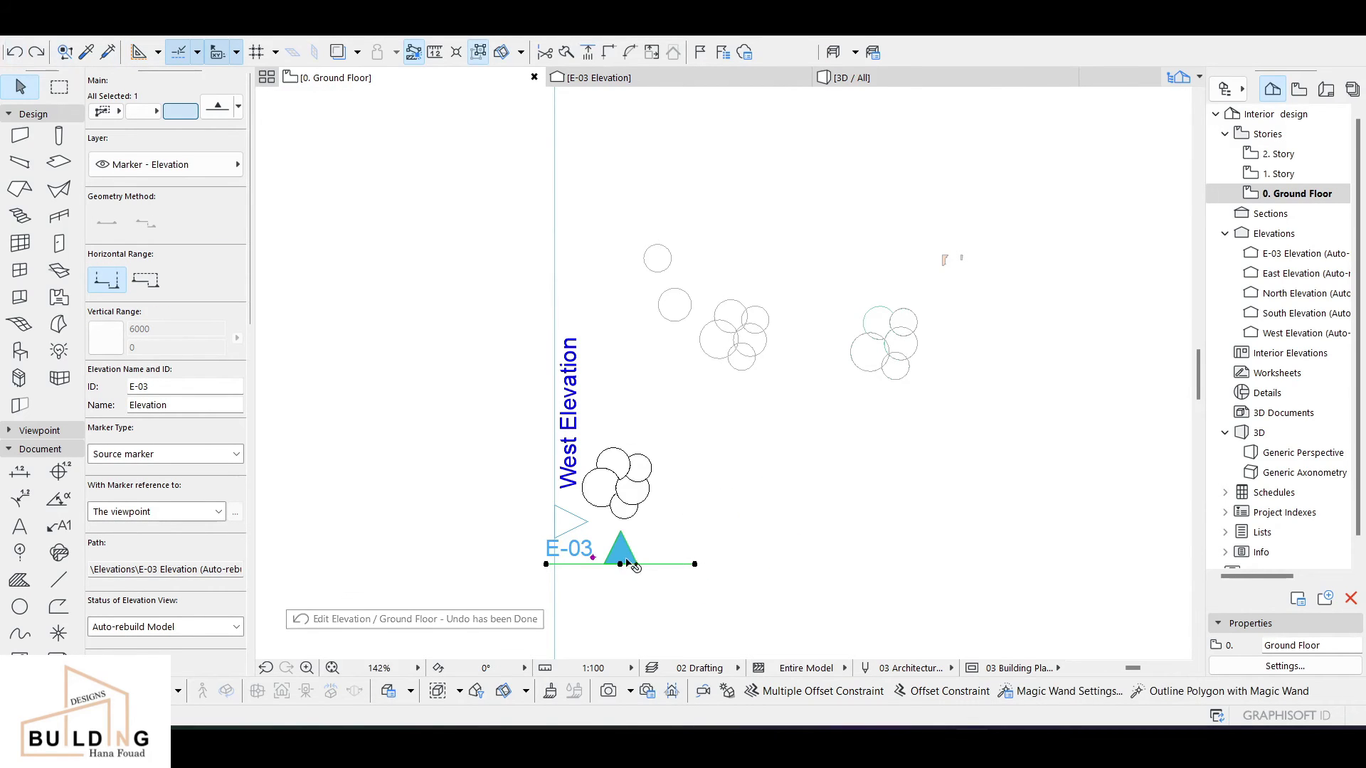
- Move the whole E-03 elevation line to the right of the panel group and rotate it 90° counterclockwise to face the panels
{"action": "left_click", "coordinate": [629, 565]}
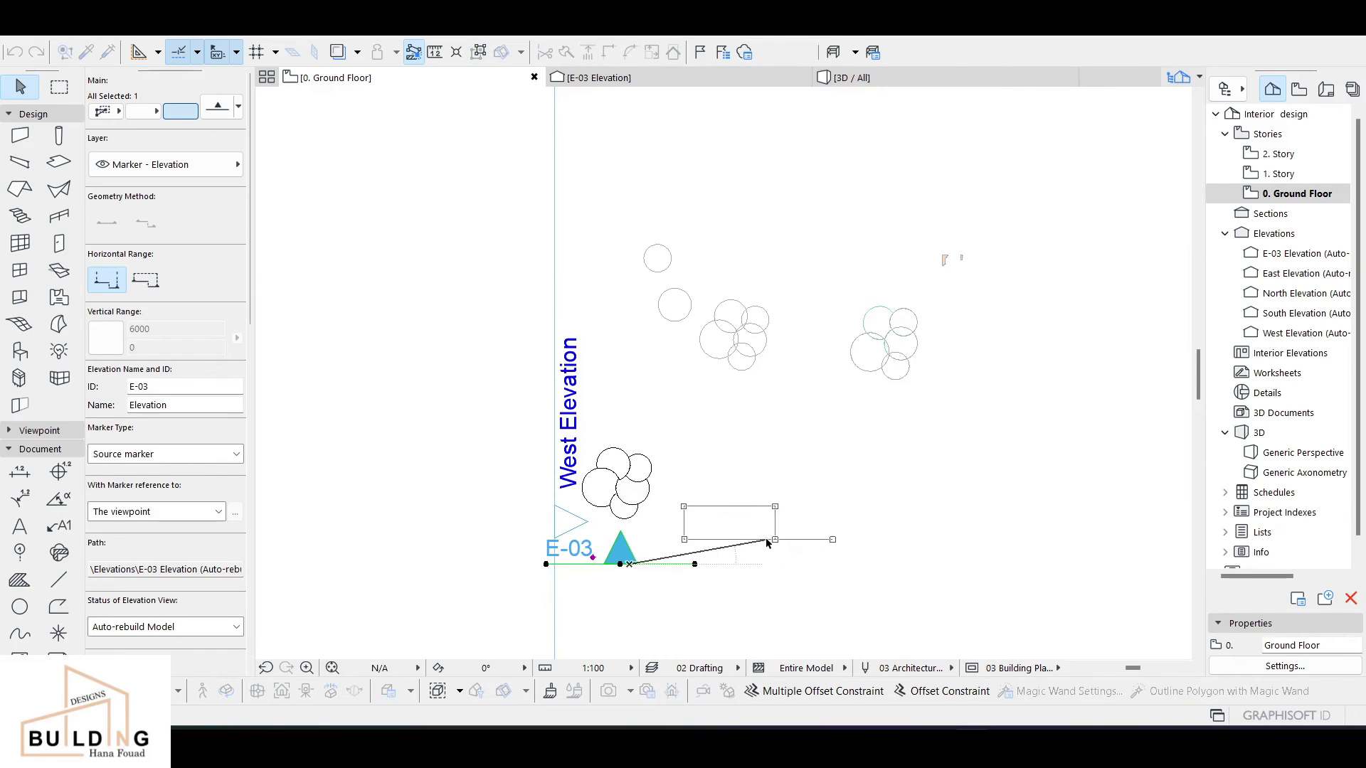
{"action": "left_click", "coordinate": [767, 541]}
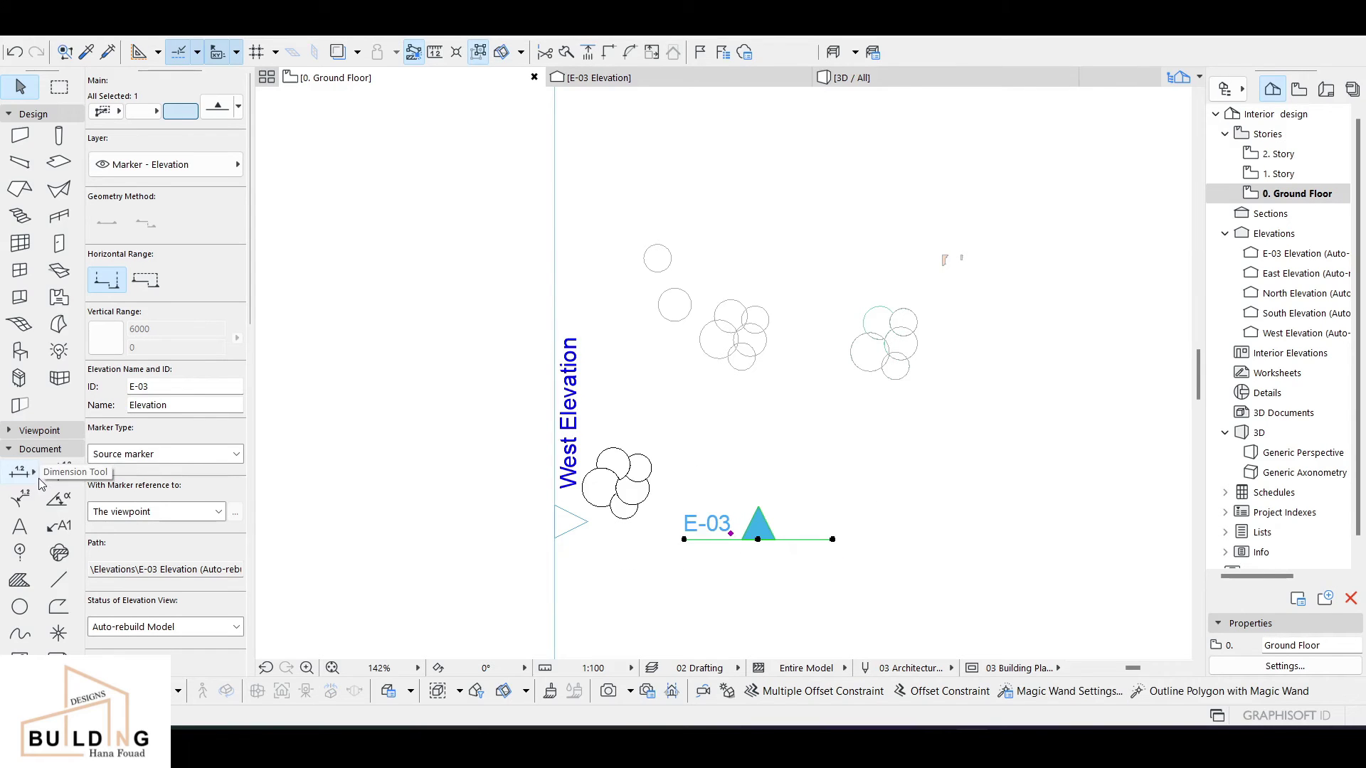
{"action": "left_click", "coordinate": [10, 431]}
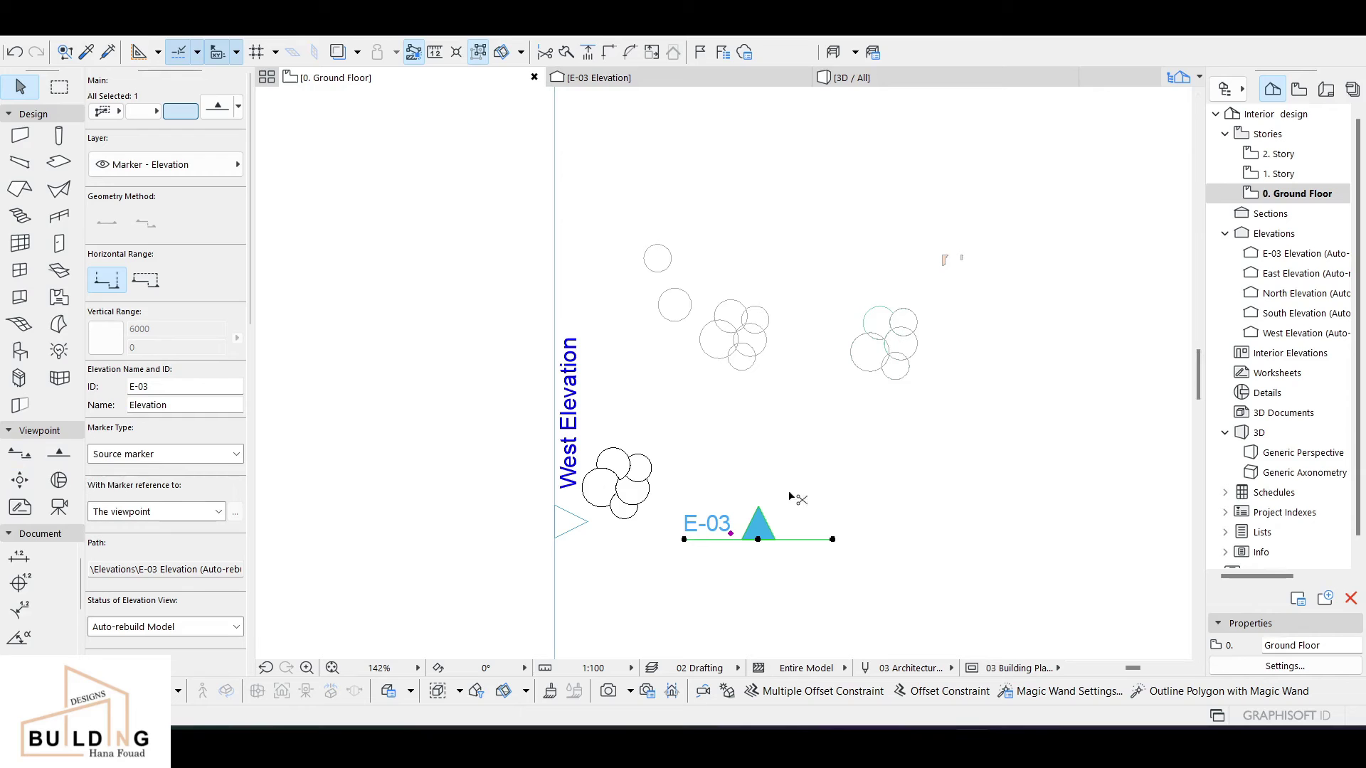
{"action": "key", "text": "ctrl+e"}
{"action": "left_click", "coordinate": [762, 539]}
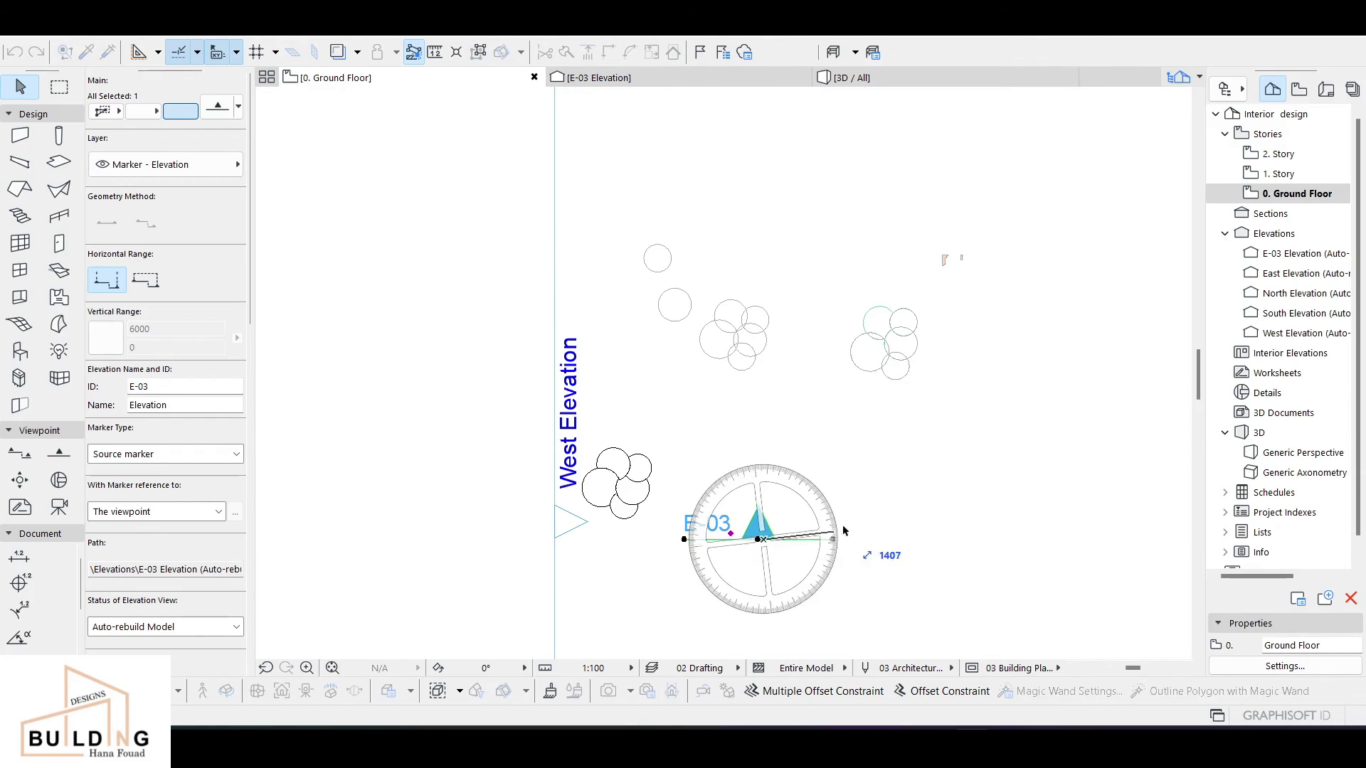
{"action": "left_click", "coordinate": [763, 409]}
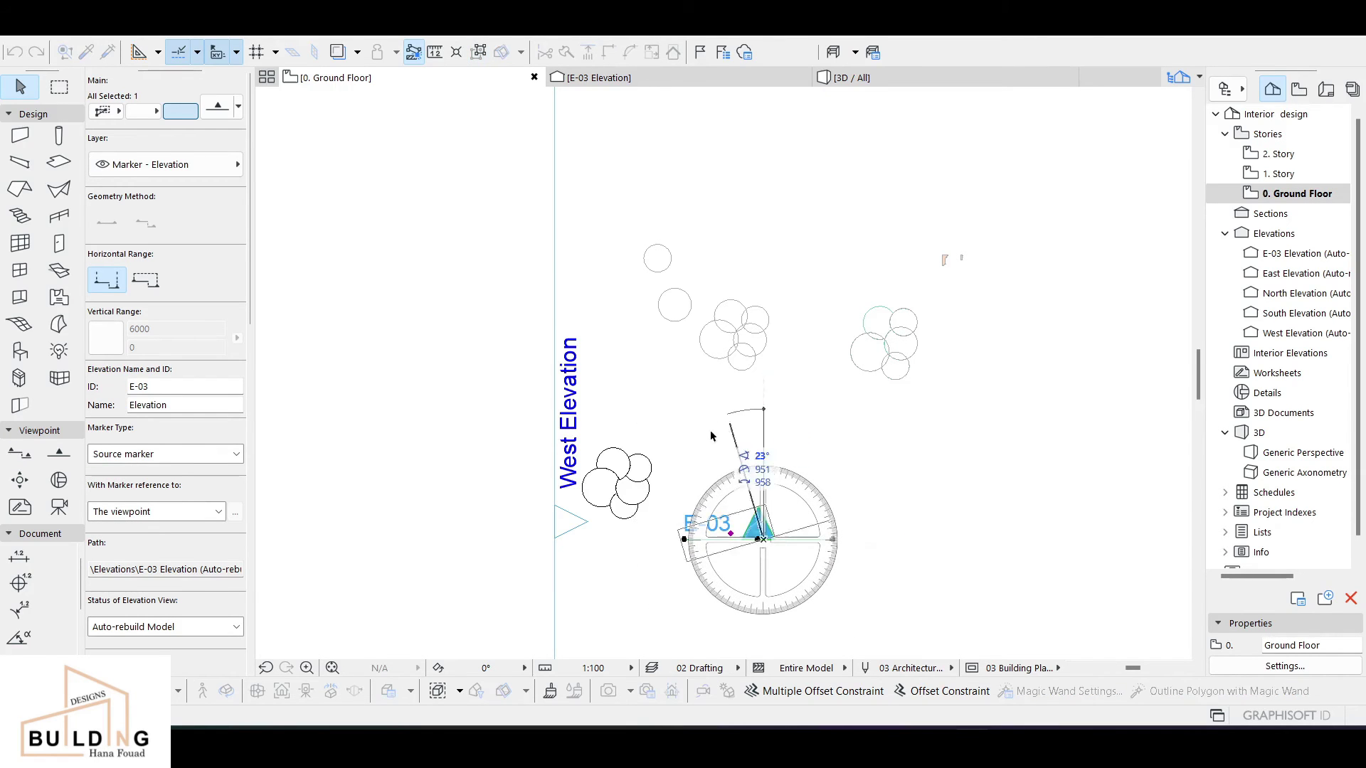
{"action": "left_click", "coordinate": [595, 542]}
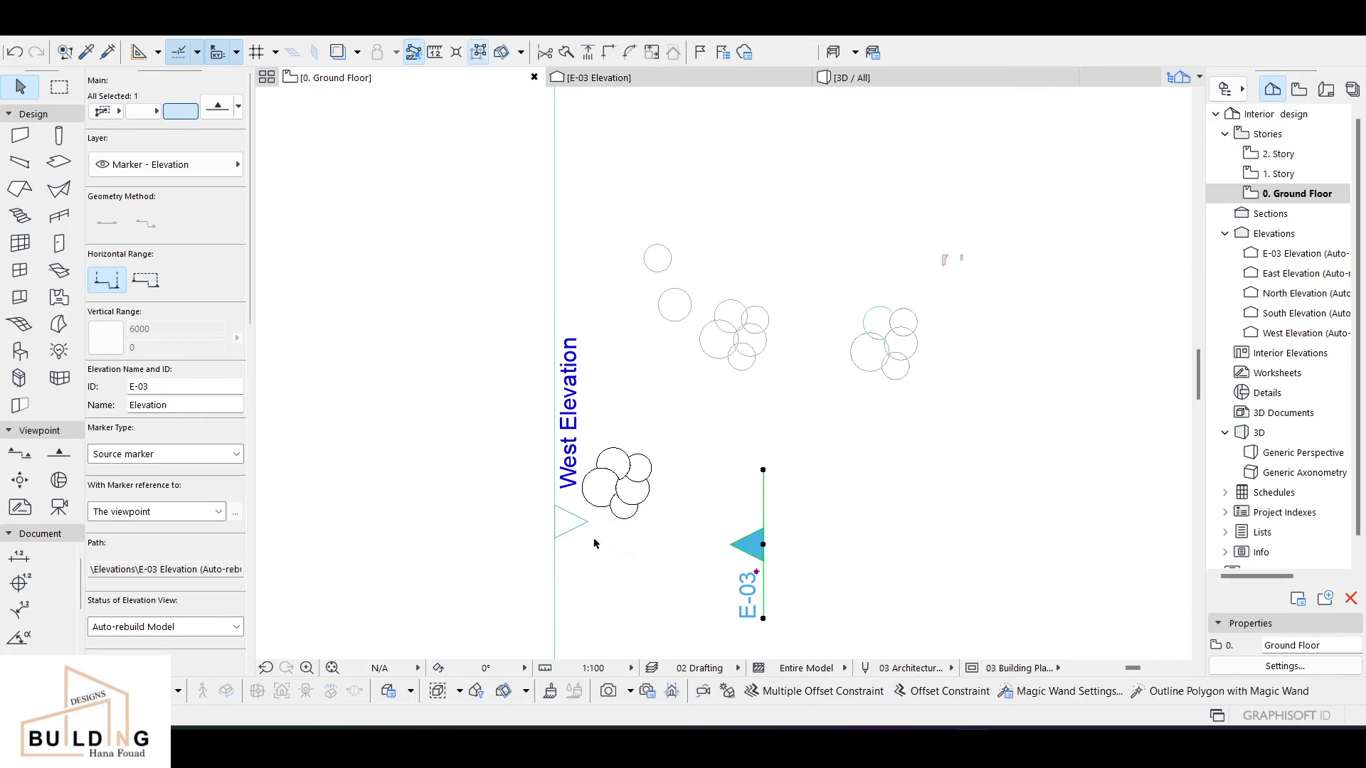
{"action": "left_click", "coordinate": [764, 545]}
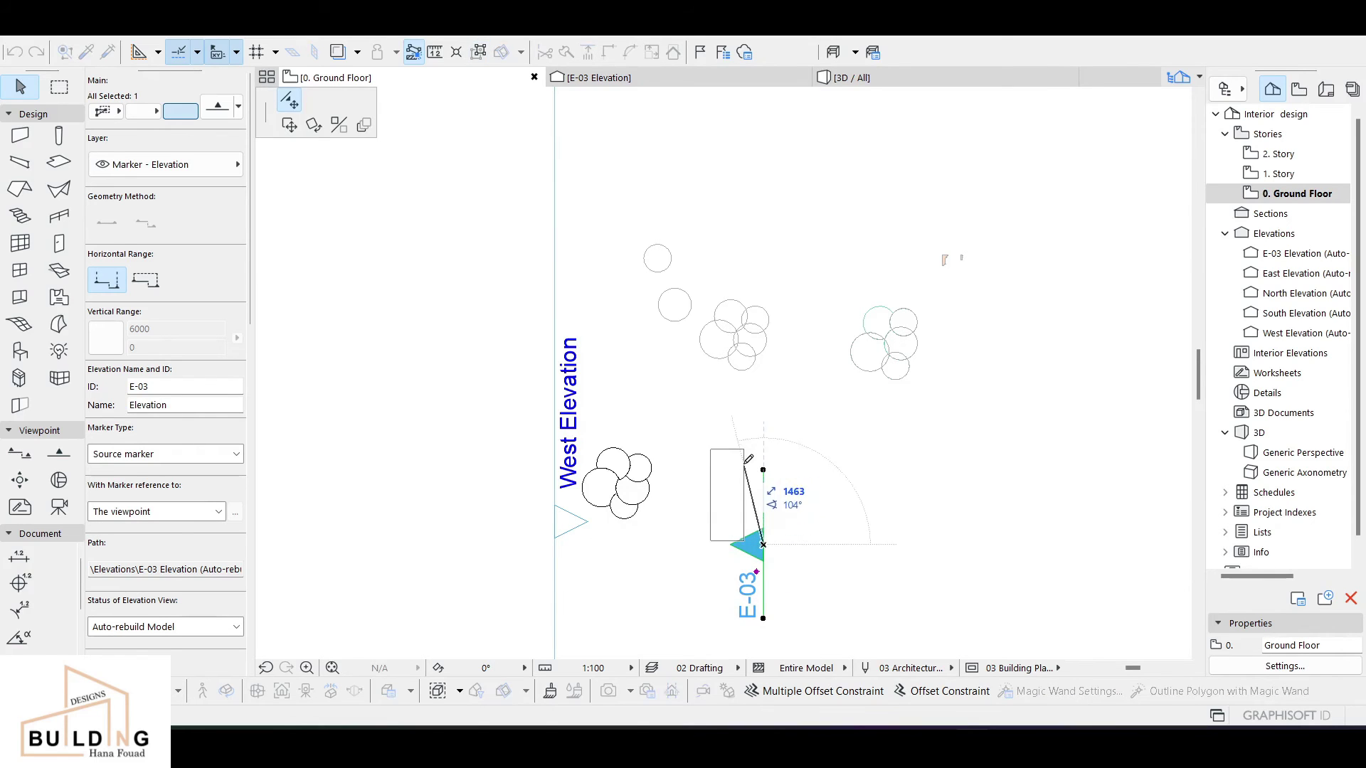
{"action": "left_click", "coordinate": [744, 460]}
{"action": "left_click", "coordinate": [742, 462]}
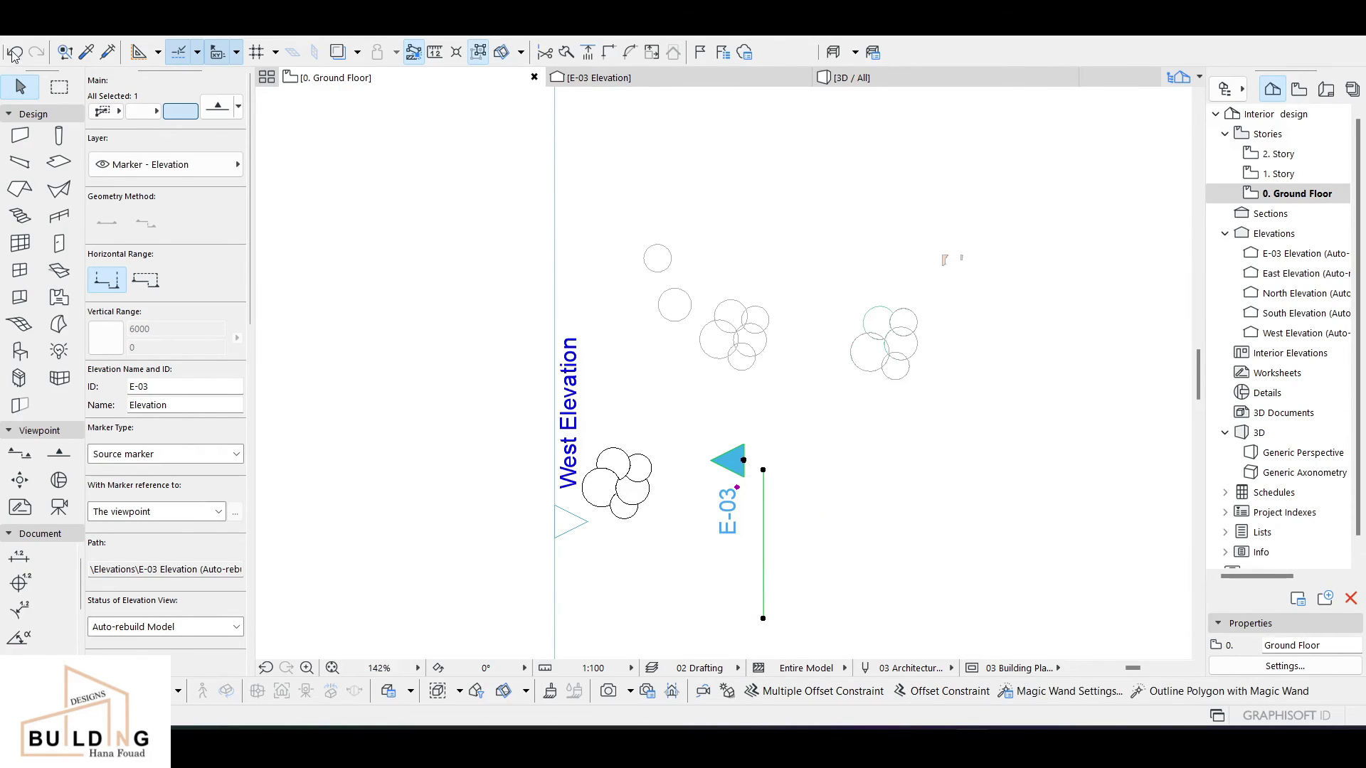
{"action": "left_click", "coordinate": [13, 53]}
- Move the rotated E-03 elevation line up alongside the panel group and open its elevation view
{"action": "mouse_move", "coordinate": [763, 505]}
{"action": "left_mouse_down"}
{"action": "mouse_move", "coordinate": [726, 422]}
{"action": "mouse_move", "coordinate": [704, 425]}
{"action": "left_mouse_up"}
{"action": "double_click", "coordinate": [1300, 254]}
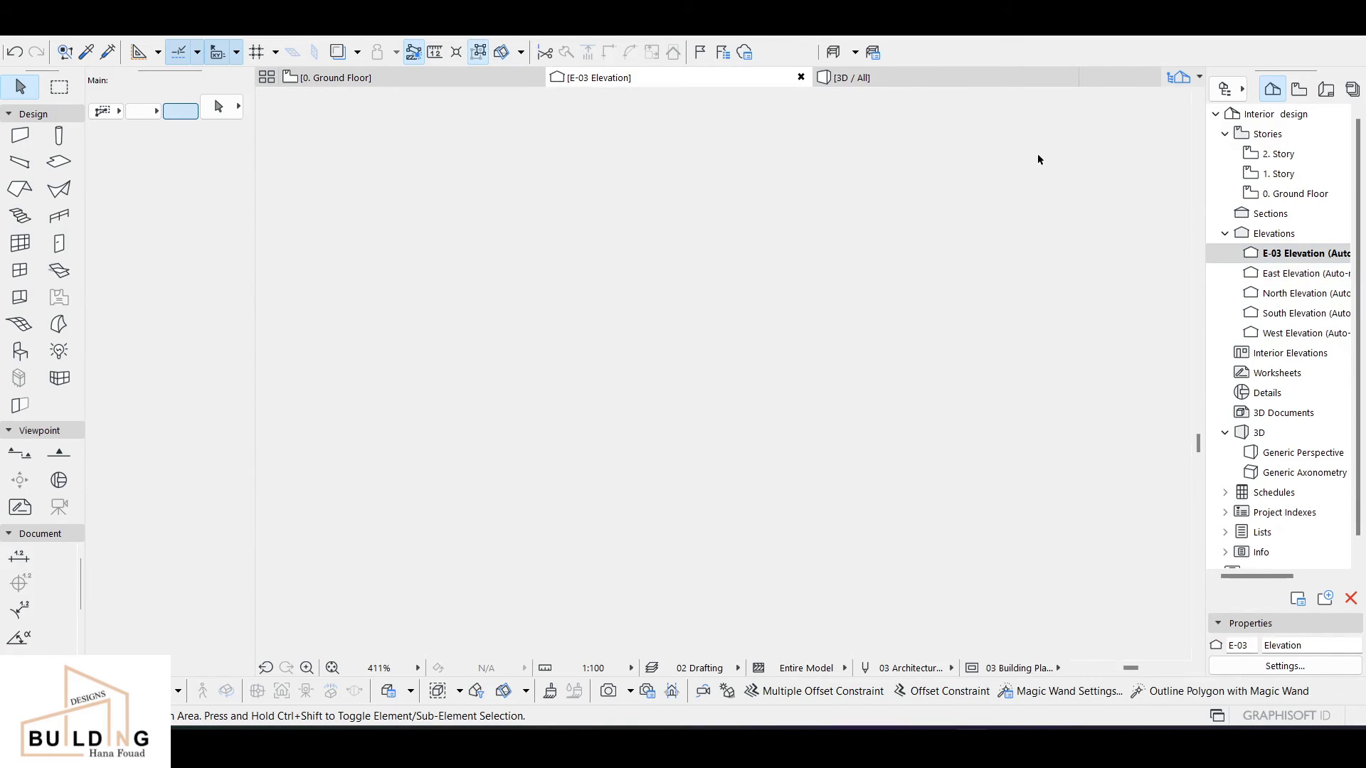
- Select the flat panels in the E-03 elevation and rotate them 90° about their left end to stand upright
{"action": "left_click", "coordinate": [807, 359]}
{"action": "left_click", "coordinate": [562, 365]}
{"action": "left_click", "coordinate": [790, 274]}
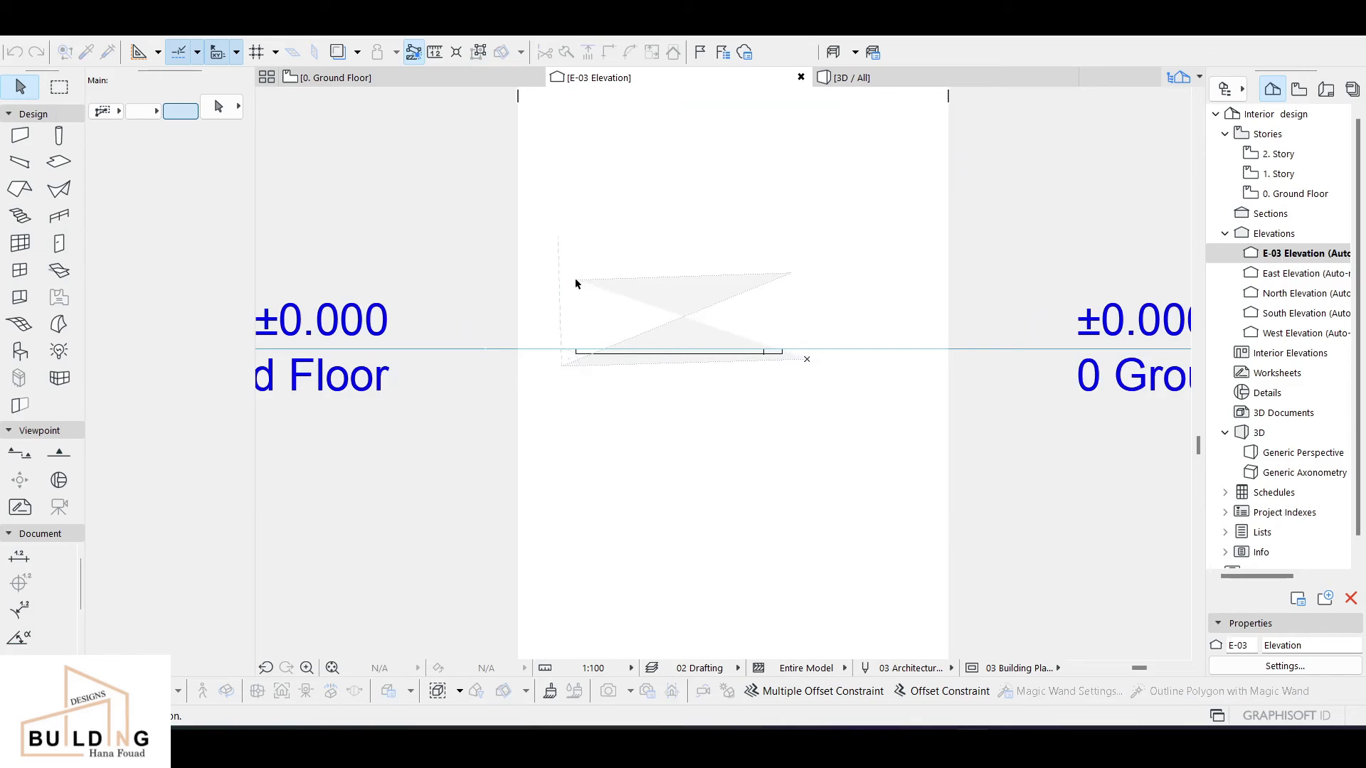
{"action": "double_click", "coordinate": [762, 267]}
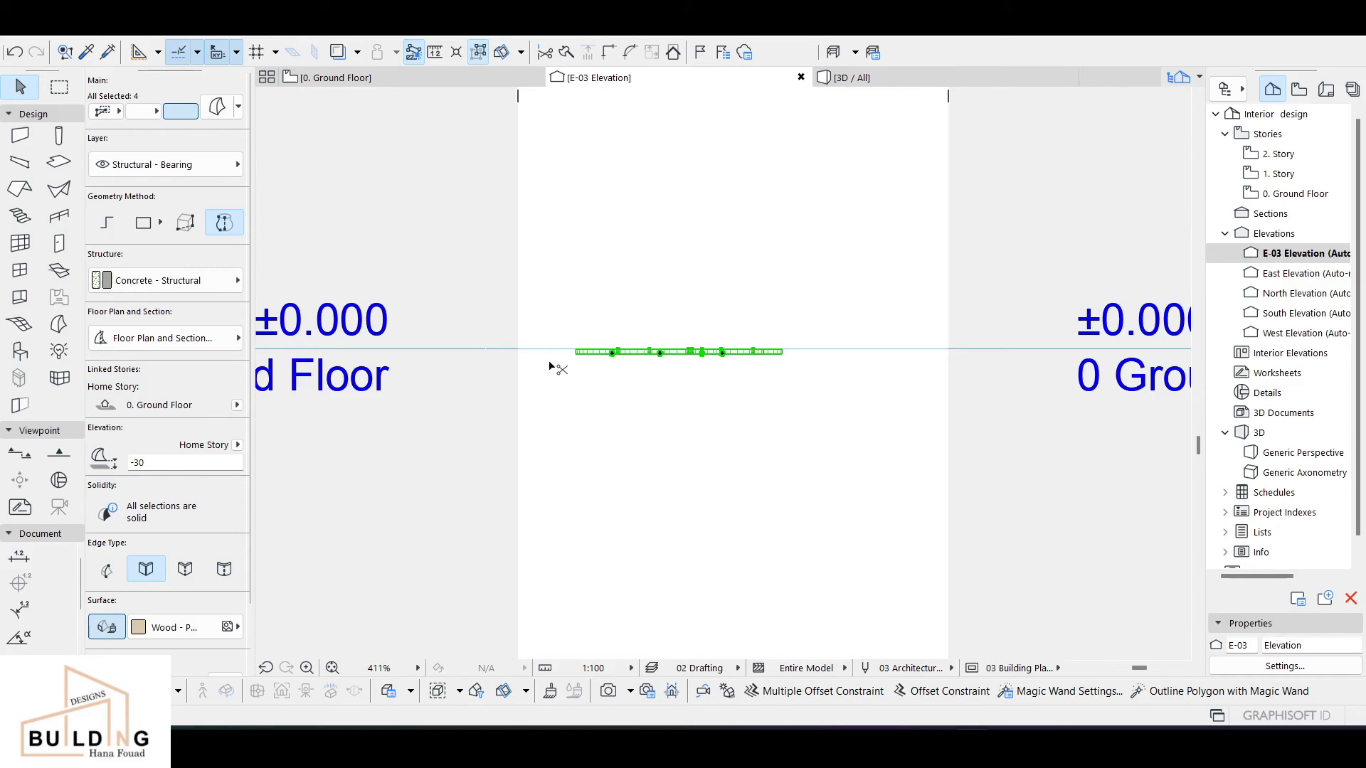
{"action": "key", "text": "ctrl+e"}
{"action": "left_click", "coordinate": [580, 353]}
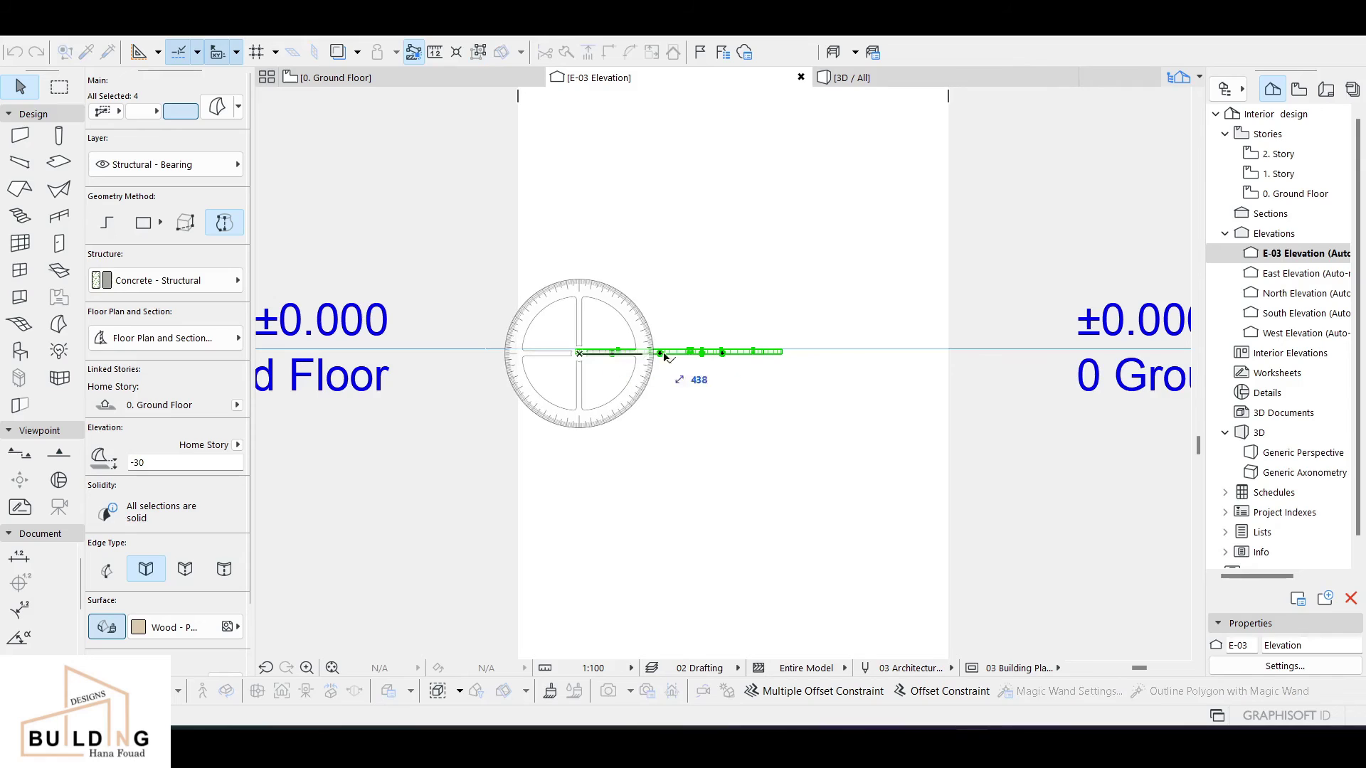
{"action": "left_click", "coordinate": [782, 354]}
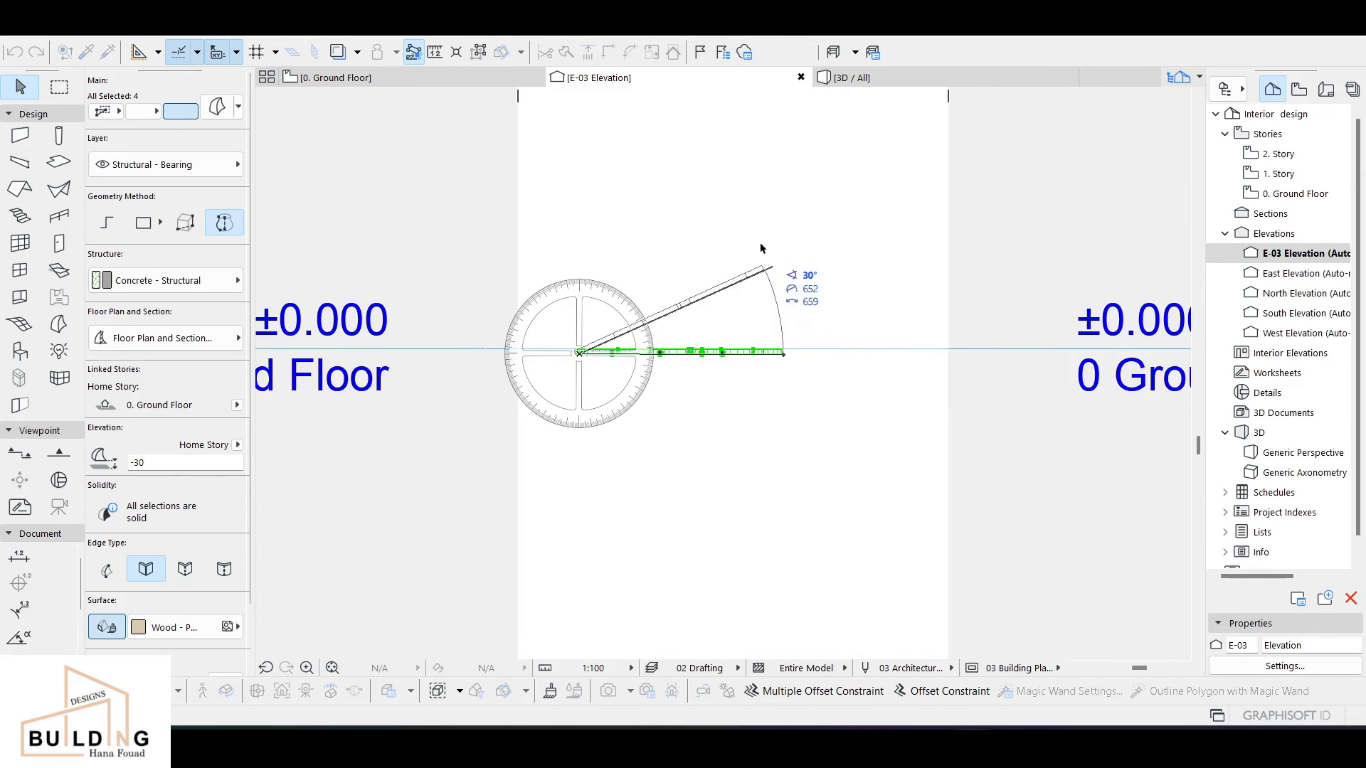
{"action": "left_click", "coordinate": [582, 134]}
- Select the glass panel still lying flat in the E-03 elevation and rotate it 90° about its left end to stand upright
{"action": "left_click", "coordinate": [654, 351]}
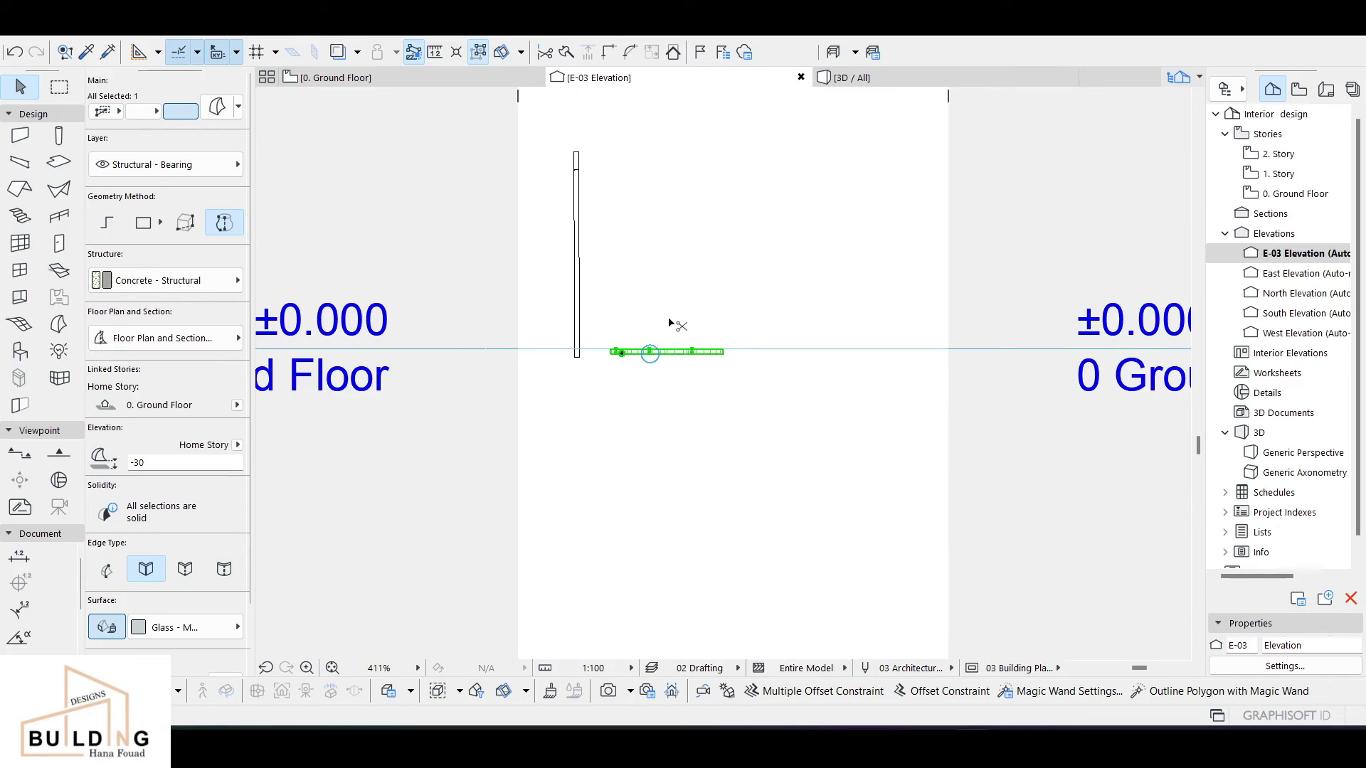
{"action": "key", "text": "ctrl+e"}
{"action": "left_click", "coordinate": [622, 353]}
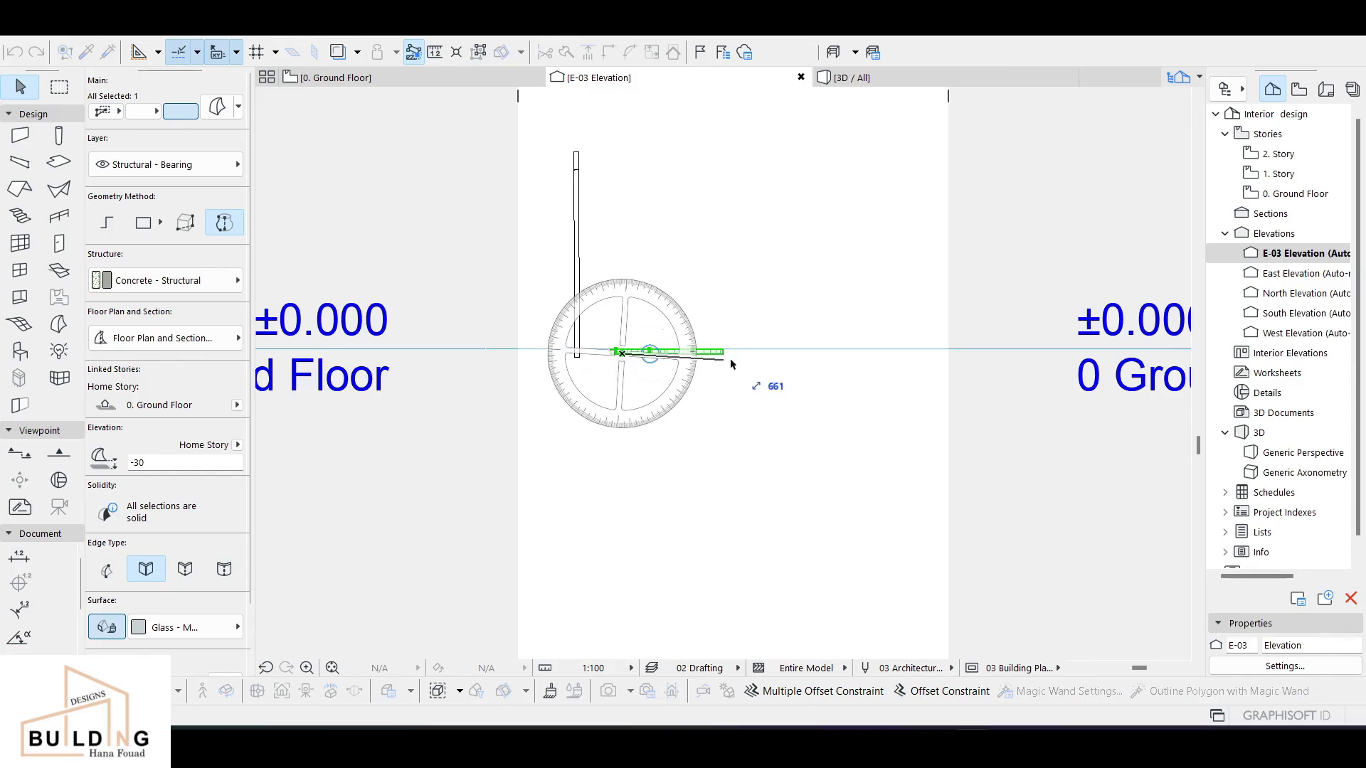
{"action": "left_click", "coordinate": [745, 353]}
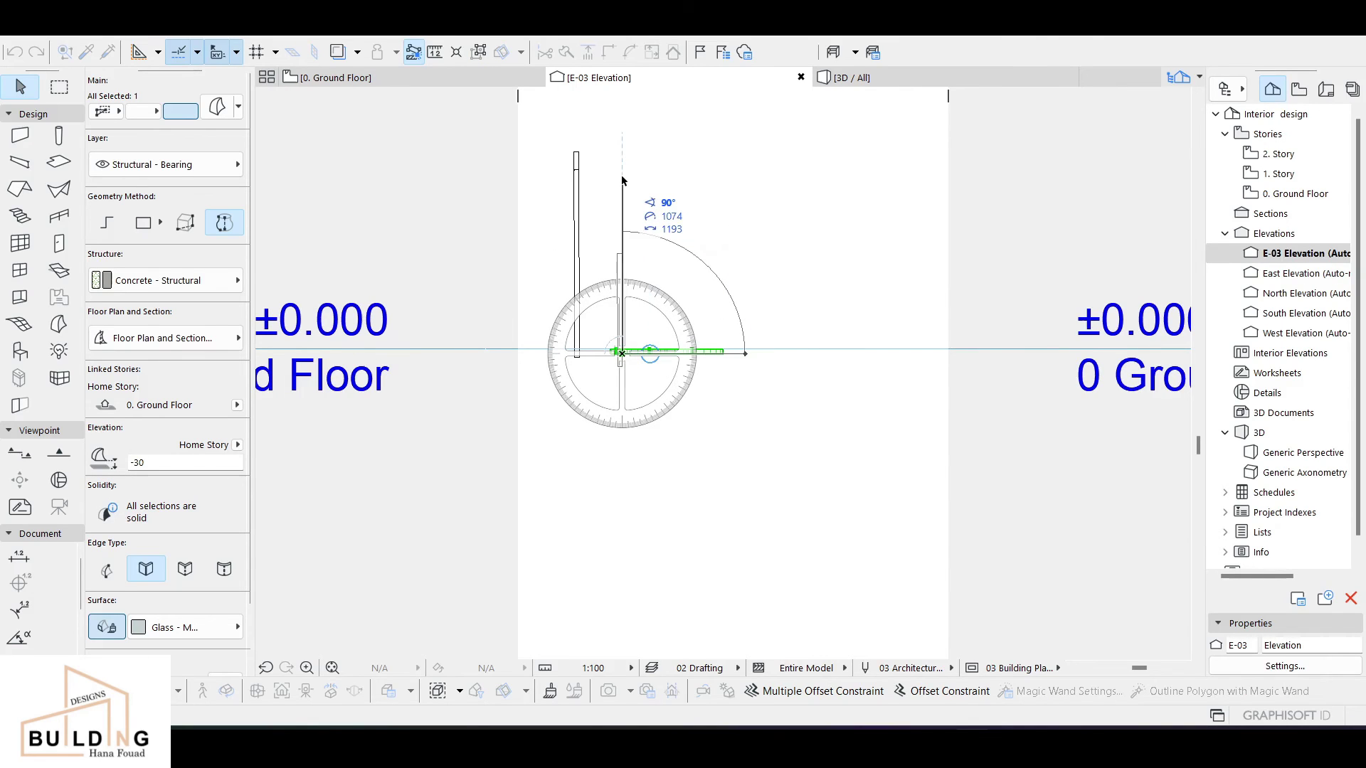
{"action": "left_click", "coordinate": [622, 179]}
- Move the newly upright glass panel left from its base so that it lines up with the other standing panels
{"action": "key", "text": "ctrl+d"}
{"action": "left_click", "coordinate": [622, 366]}
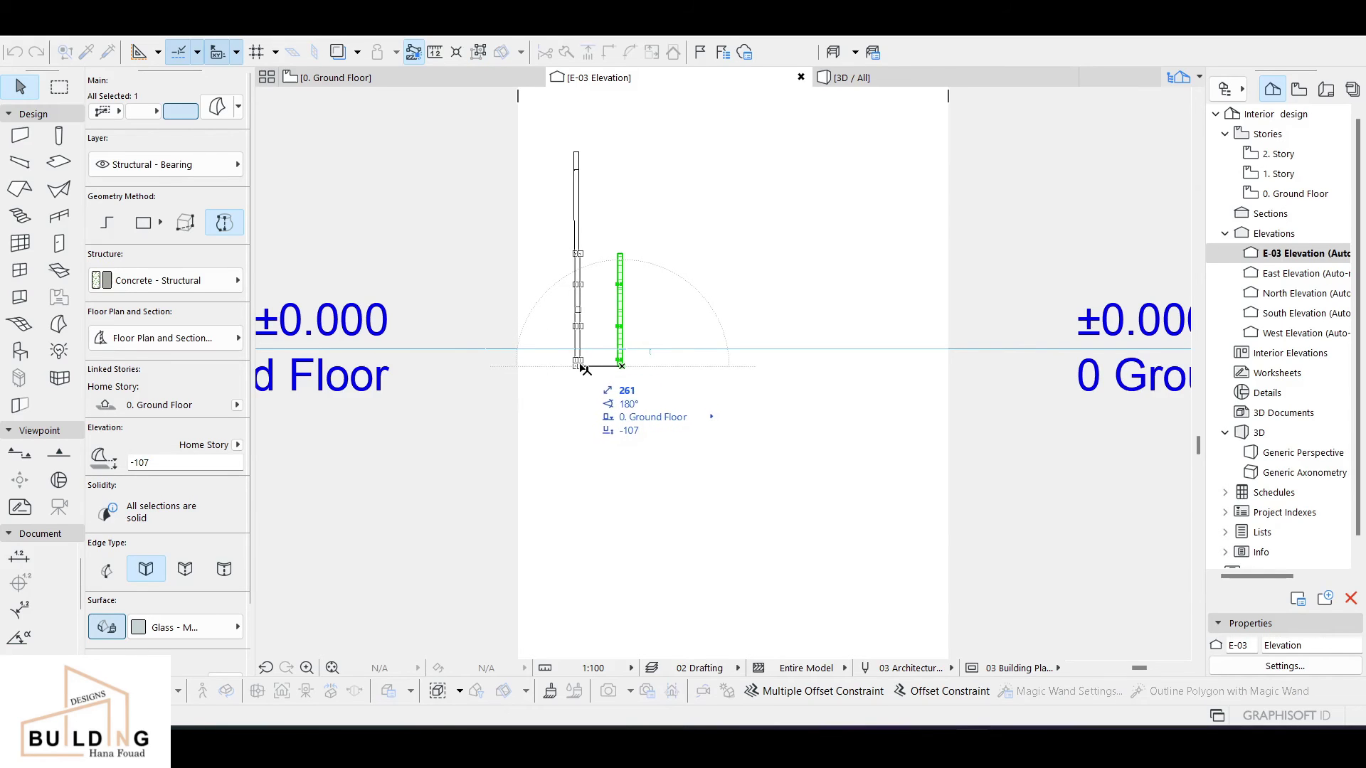
{"action": "left_click", "coordinate": [577, 366]}
{"action": "scroll", "coordinate": [577, 330], "scroll_direction": "up", "scroll_amount": 3}
- Orbit around the round wood and mirror panels in the 3D view to examine how they stand and overlap
{"action": "left_click", "coordinate": [869, 80]}
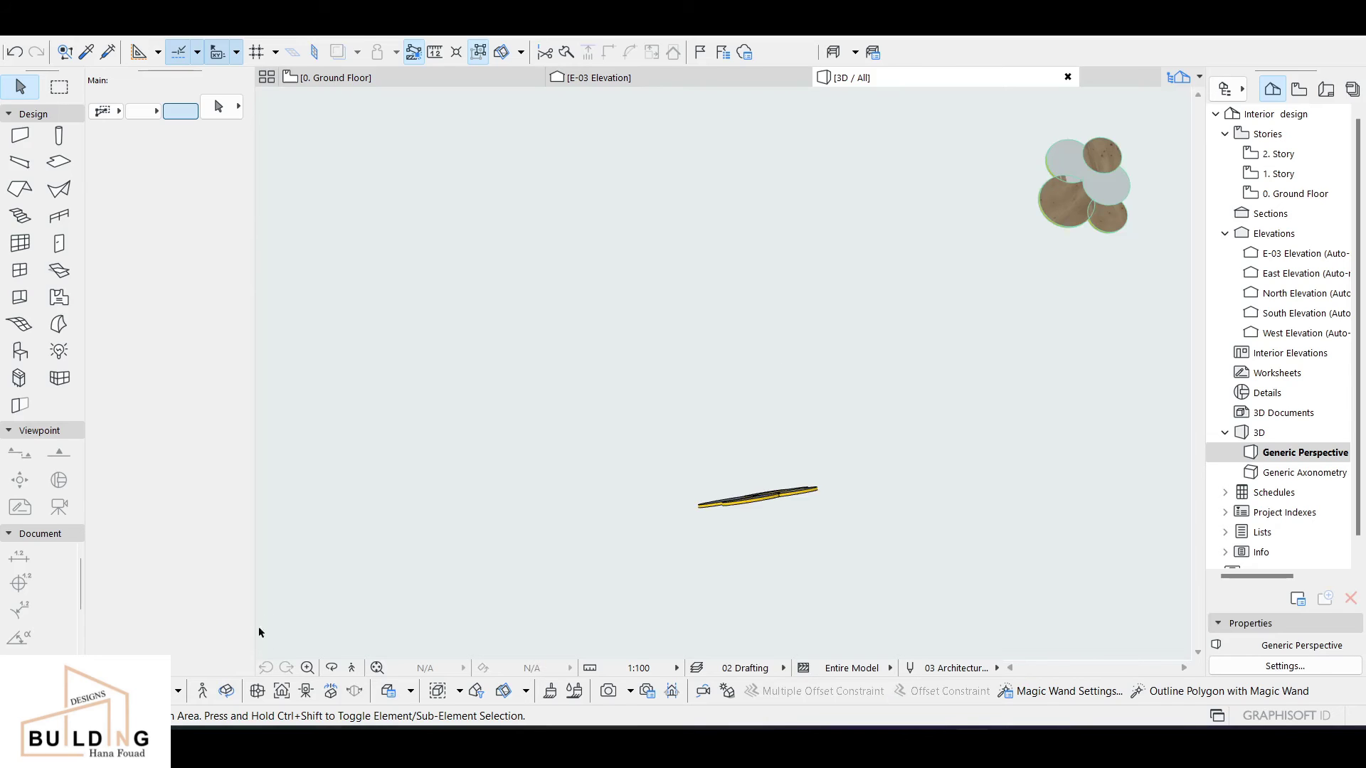
{"action": "left_click", "coordinate": [332, 667]}
{"action": "left_click_drag", "start_coordinate": [808, 479], "coordinate": [701, 540]}
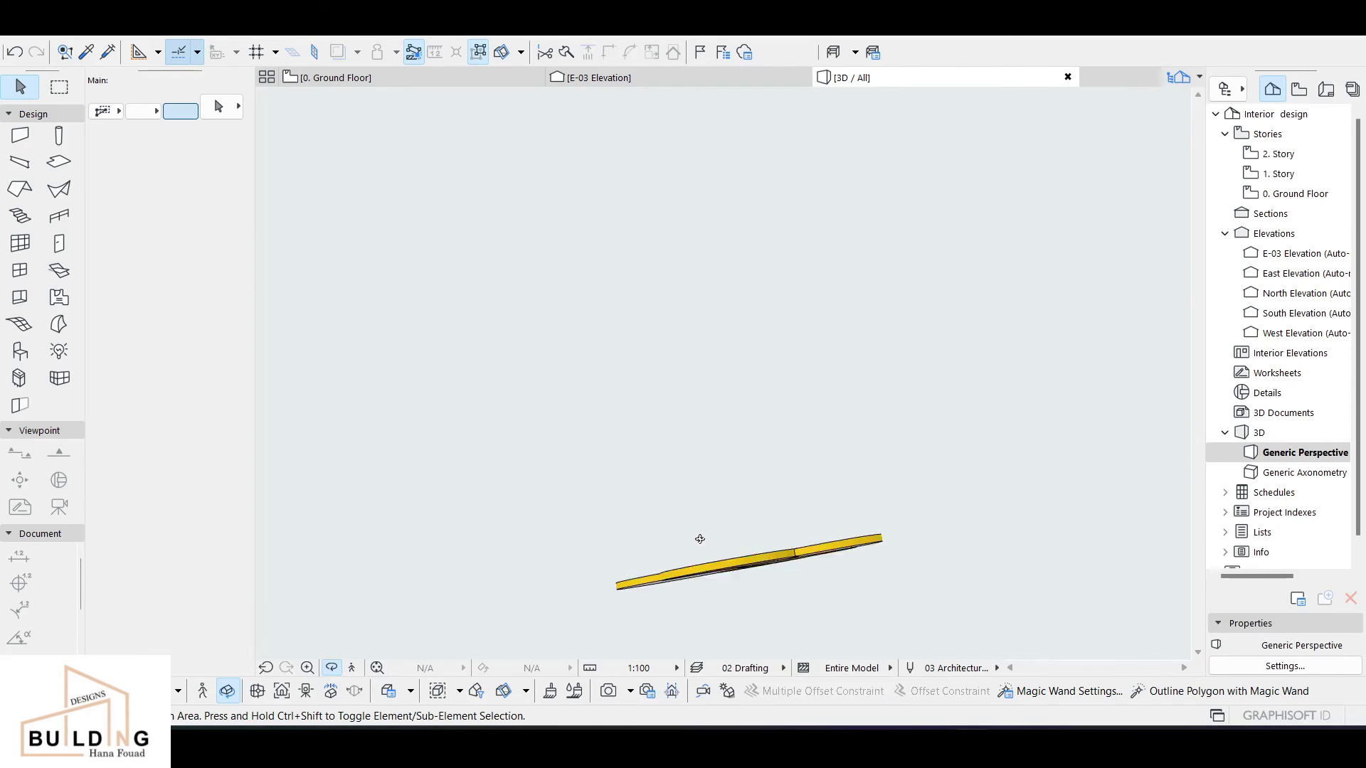
{"action": "scroll", "coordinate": [698, 498], "scroll_direction": "up", "scroll_amount": 10}
{"action": "scroll", "coordinate": [698, 498], "scroll_direction": "down", "scroll_amount": 8}
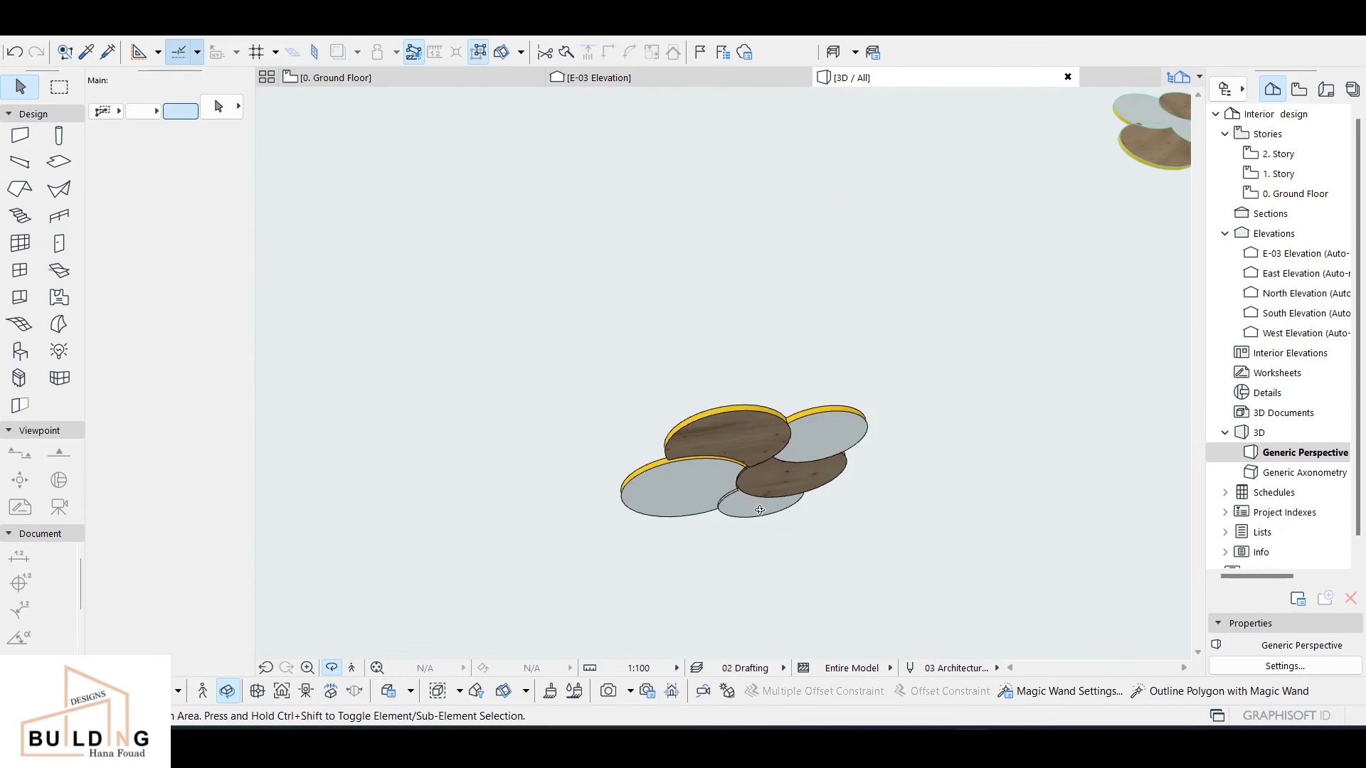
{"action": "left_click_drag", "start_coordinate": [755, 488], "coordinate": [747, 460]}
{"action": "left_click_drag", "start_coordinate": [762, 233], "coordinate": [688, 242]}
- In the ground floor plan, move the E-03 elevation line below the panels and rotate it 90° clockwise to face them
{"action": "left_click", "coordinate": [360, 79]}
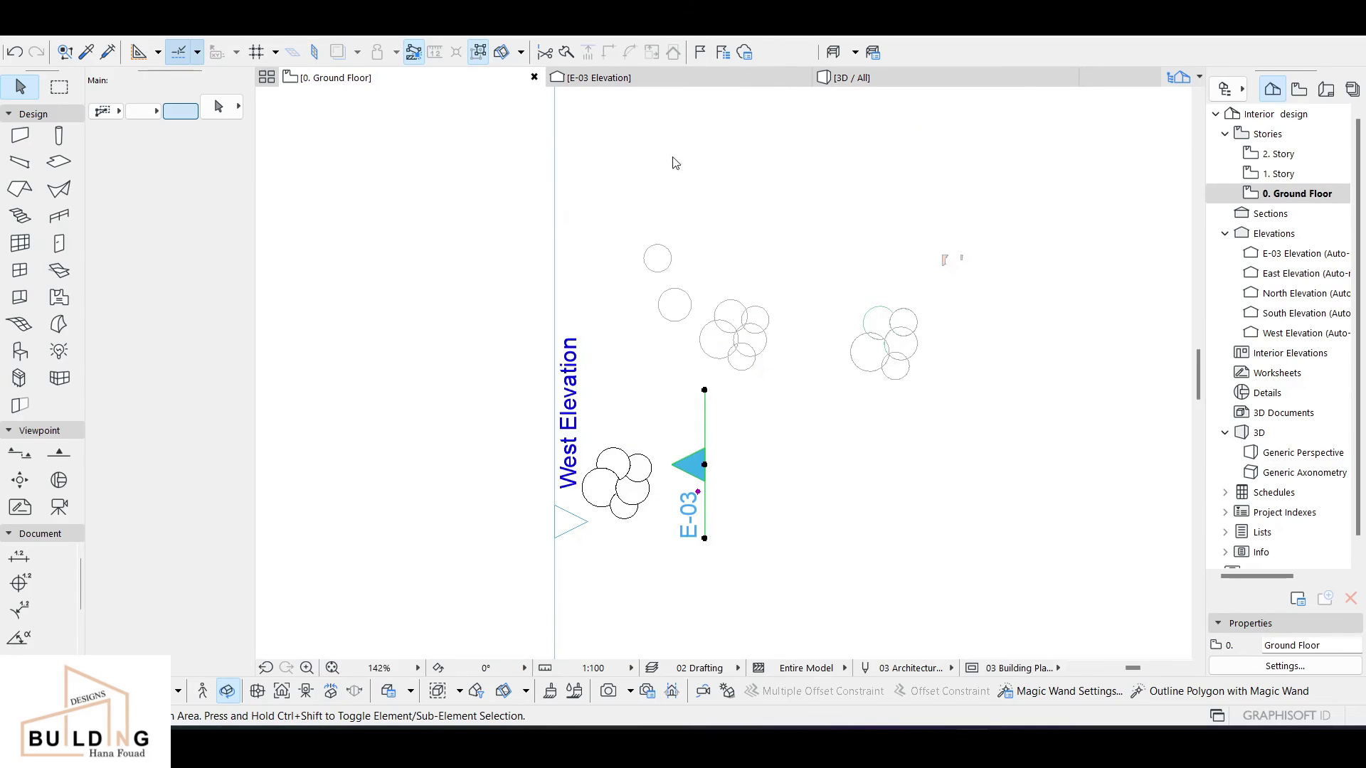
{"action": "left_click", "coordinate": [704, 462]}
{"action": "mouse_move", "coordinate": [704, 462]}
{"action": "left_mouse_down"}
{"action": "mouse_move", "coordinate": [629, 584]}
{"action": "mouse_move", "coordinate": [614, 580]}
{"action": "left_mouse_up"}
{"action": "key", "text": "ctrl+e"}
{"action": "left_click", "coordinate": [613, 580]}
{"action": "left_click", "coordinate": [804, 579]}
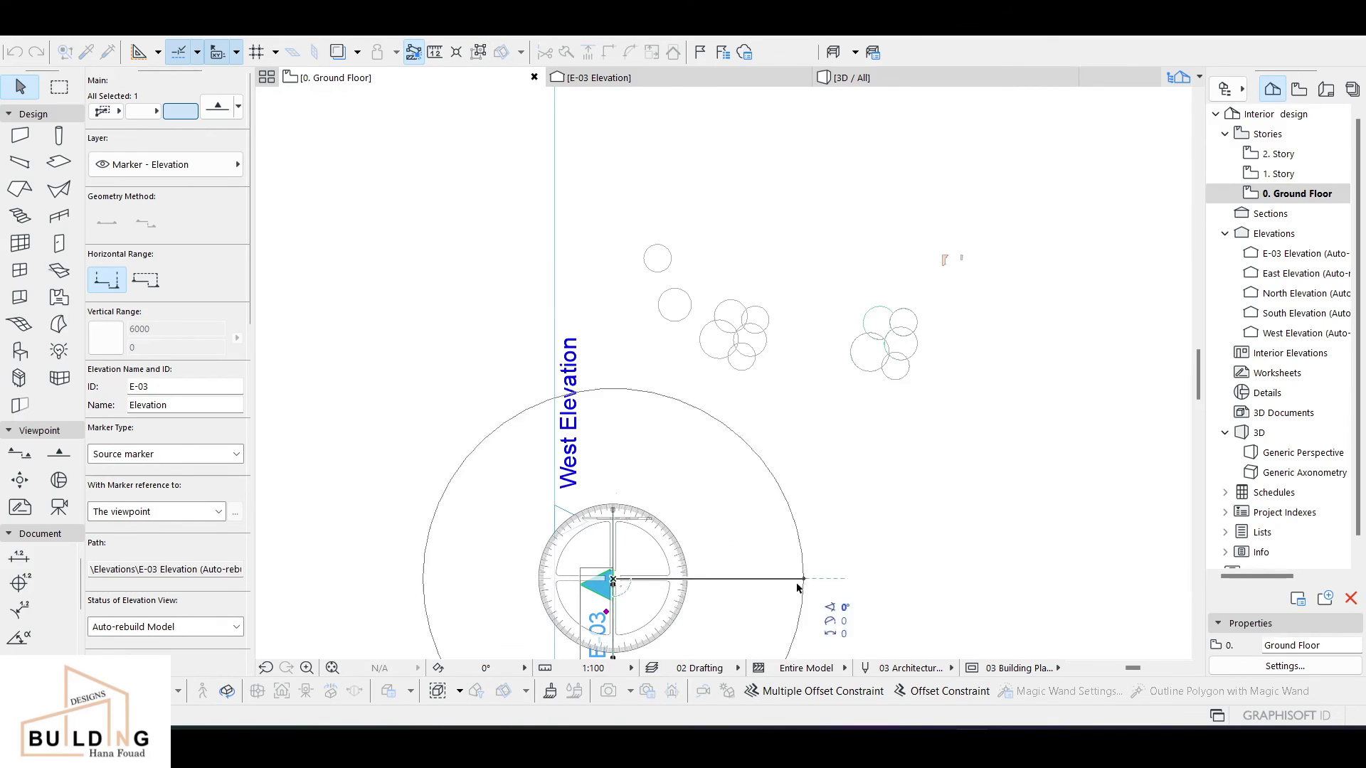
{"action": "left_click", "coordinate": [613, 634]}
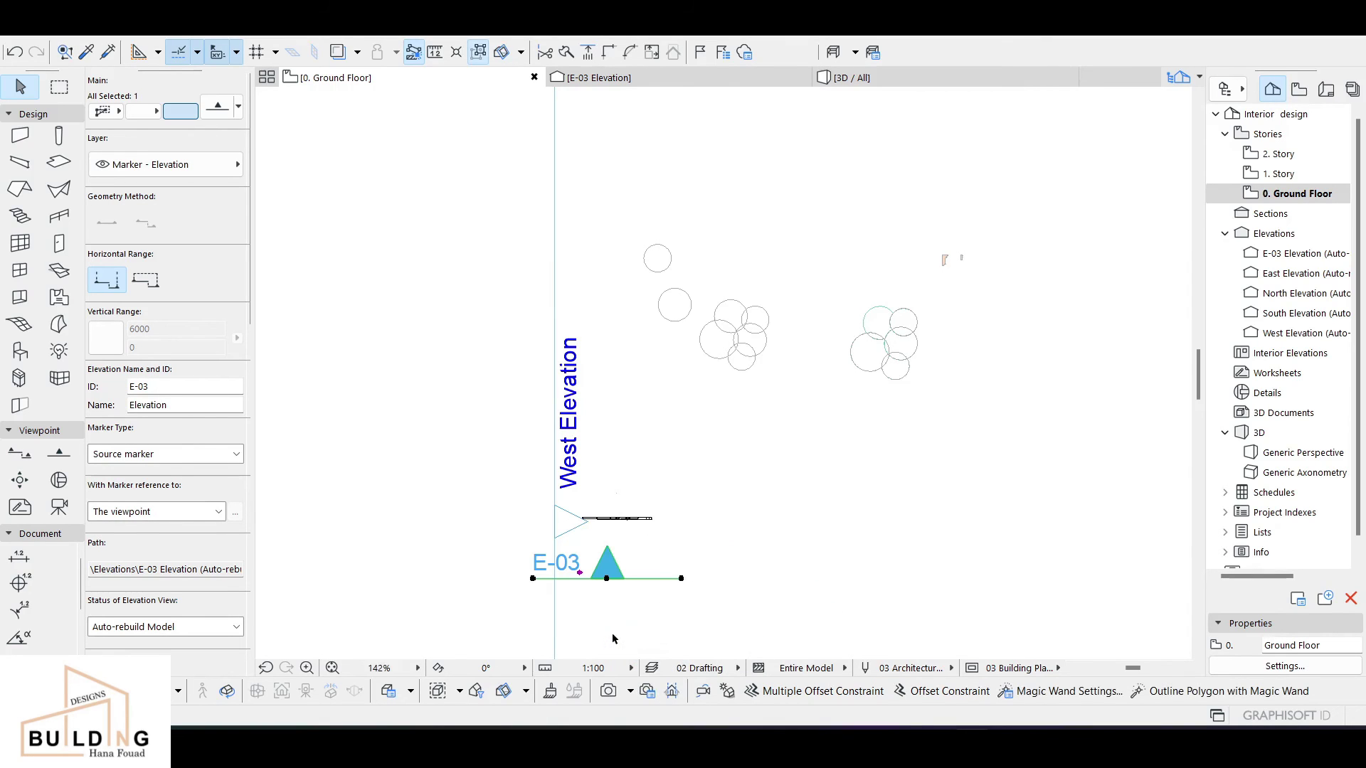
- In the E-03 elevation, move the large round mirror panel vertically until its cut corners meet the edges of the neighbouring panels
{"action": "left_click", "coordinate": [740, 80]}
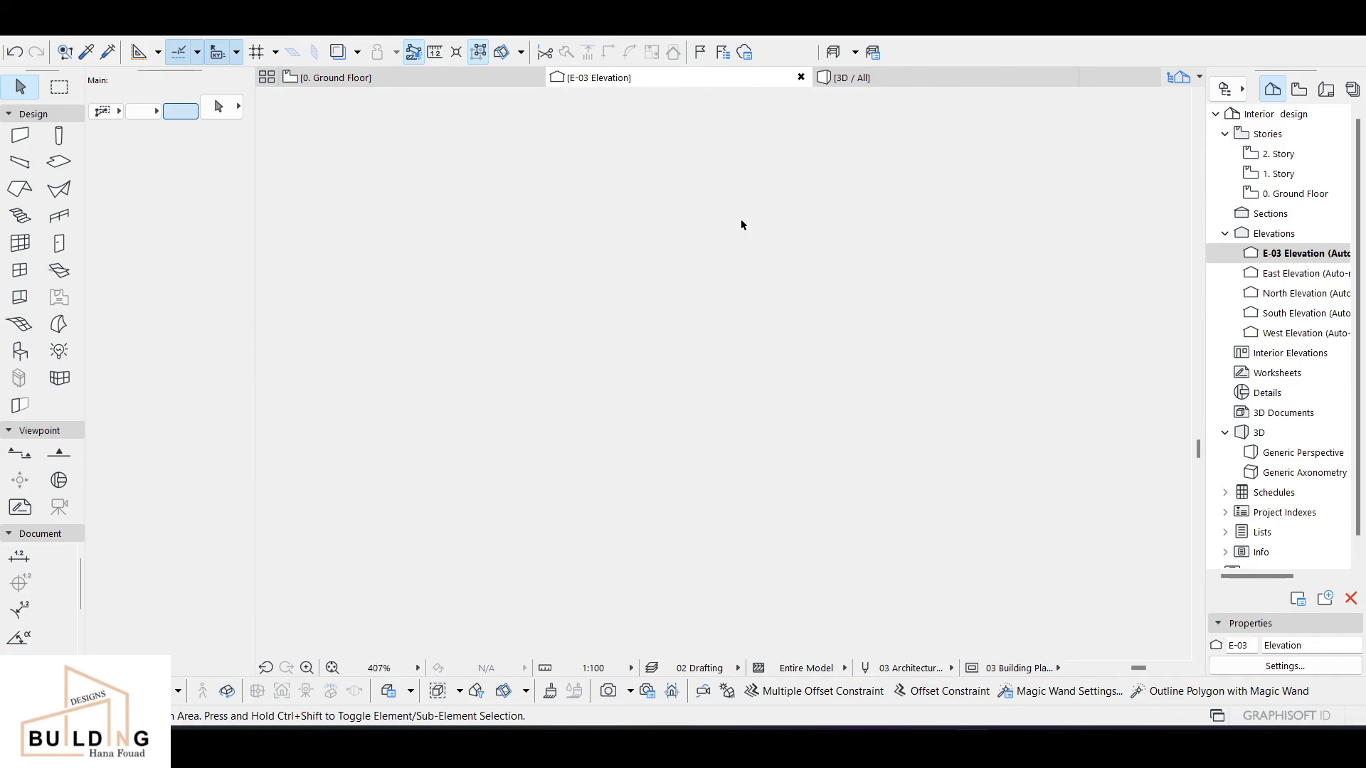
{"action": "scroll", "coordinate": [741, 215], "scroll_direction": "down", "scroll_amount": 8}
{"action": "middle_click_drag", "start_coordinate": [674, 159], "coordinate": [808, 455]}
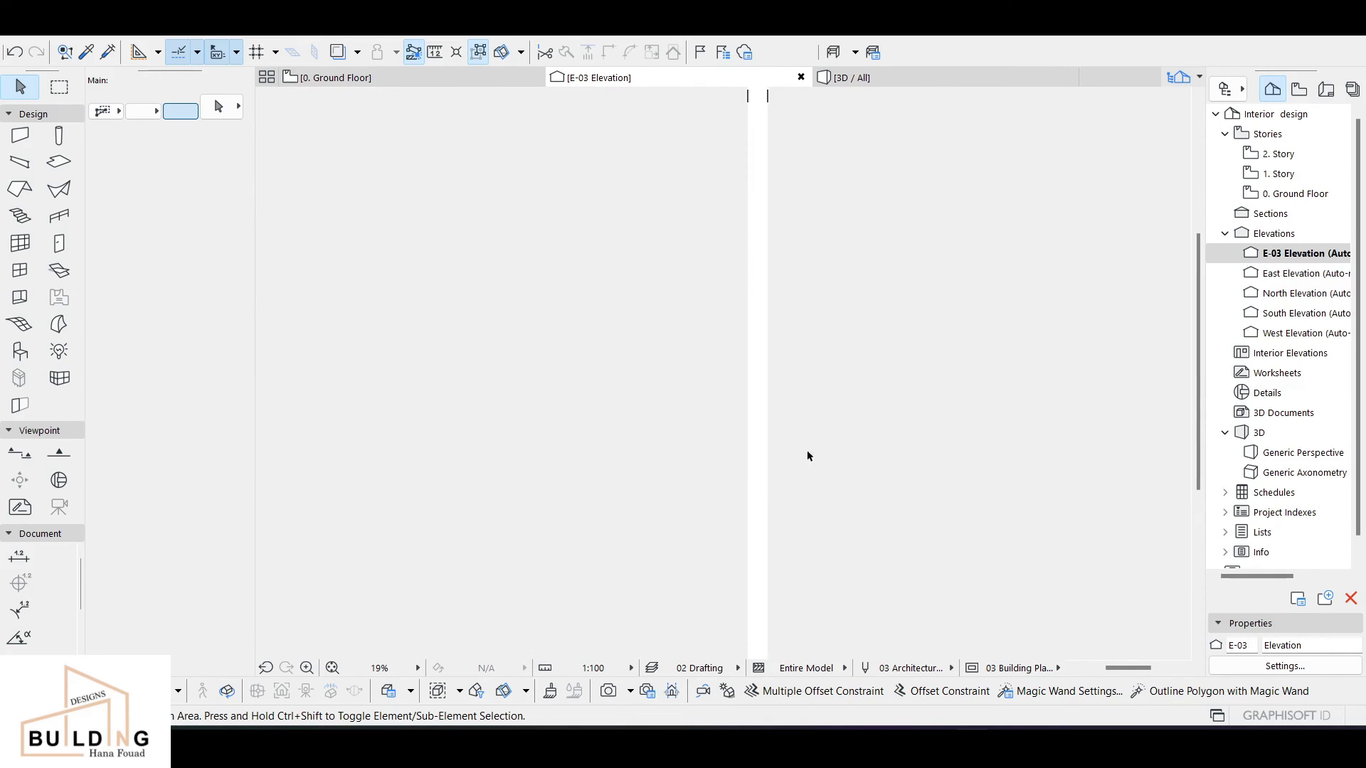
{"action": "scroll", "coordinate": [759, 491], "scroll_direction": "up", "scroll_amount": 12}
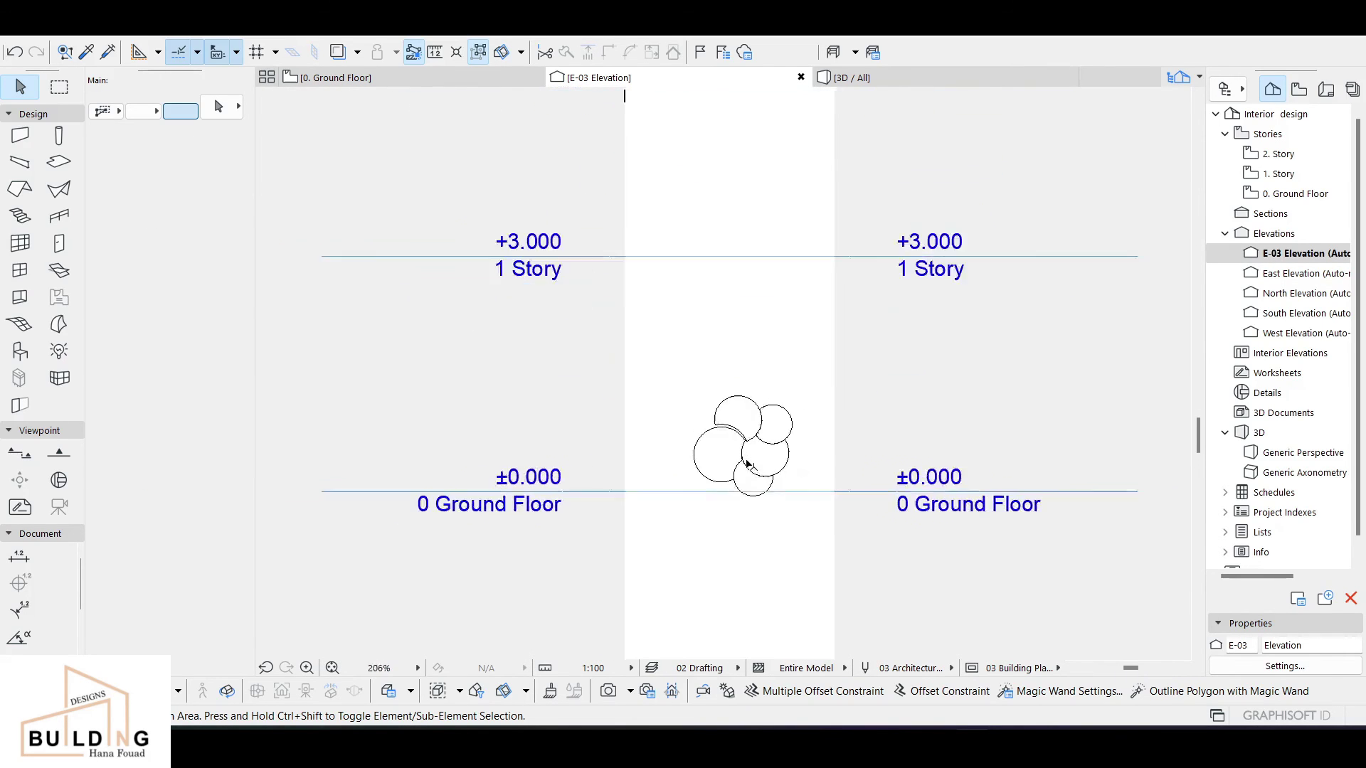
{"action": "scroll", "coordinate": [754, 327], "scroll_direction": "up", "scroll_amount": 3}
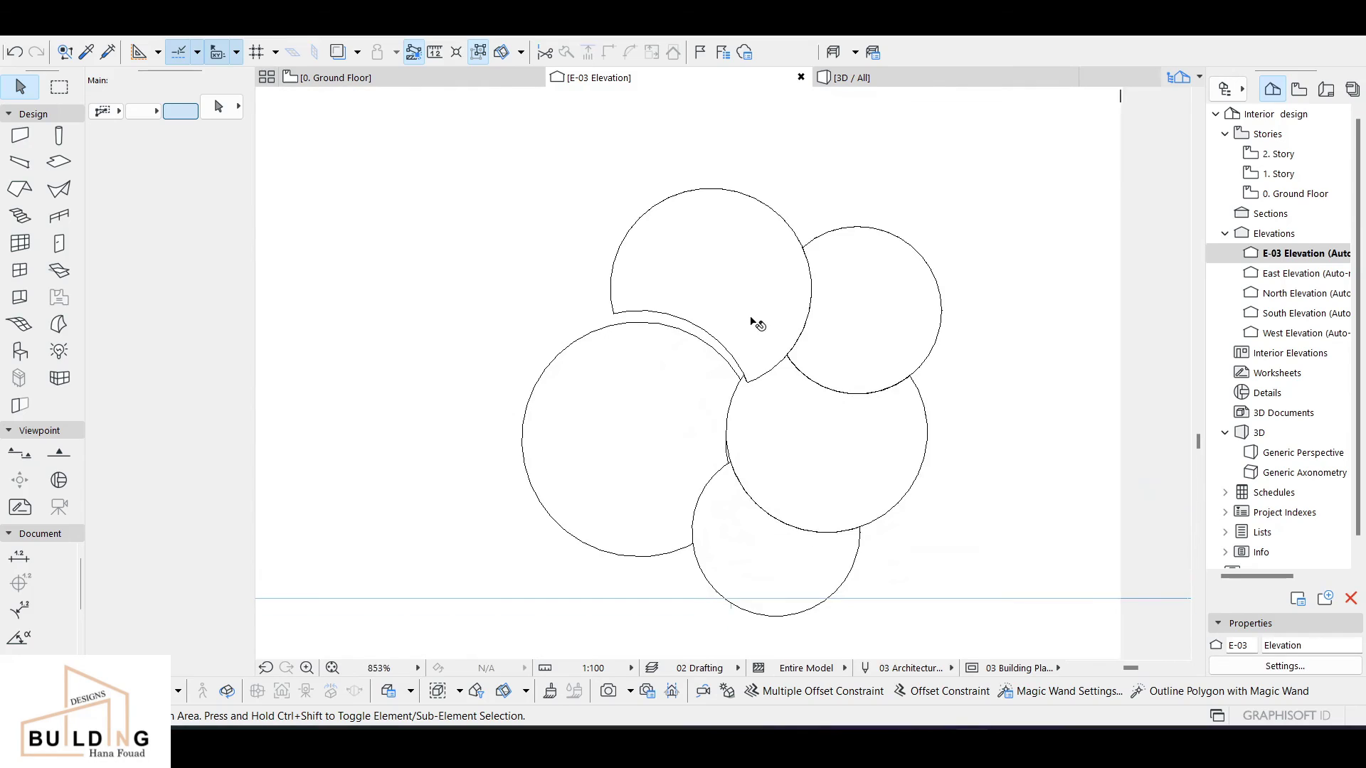
{"action": "left_click", "coordinate": [753, 363]}
{"action": "key", "text": "F5"}
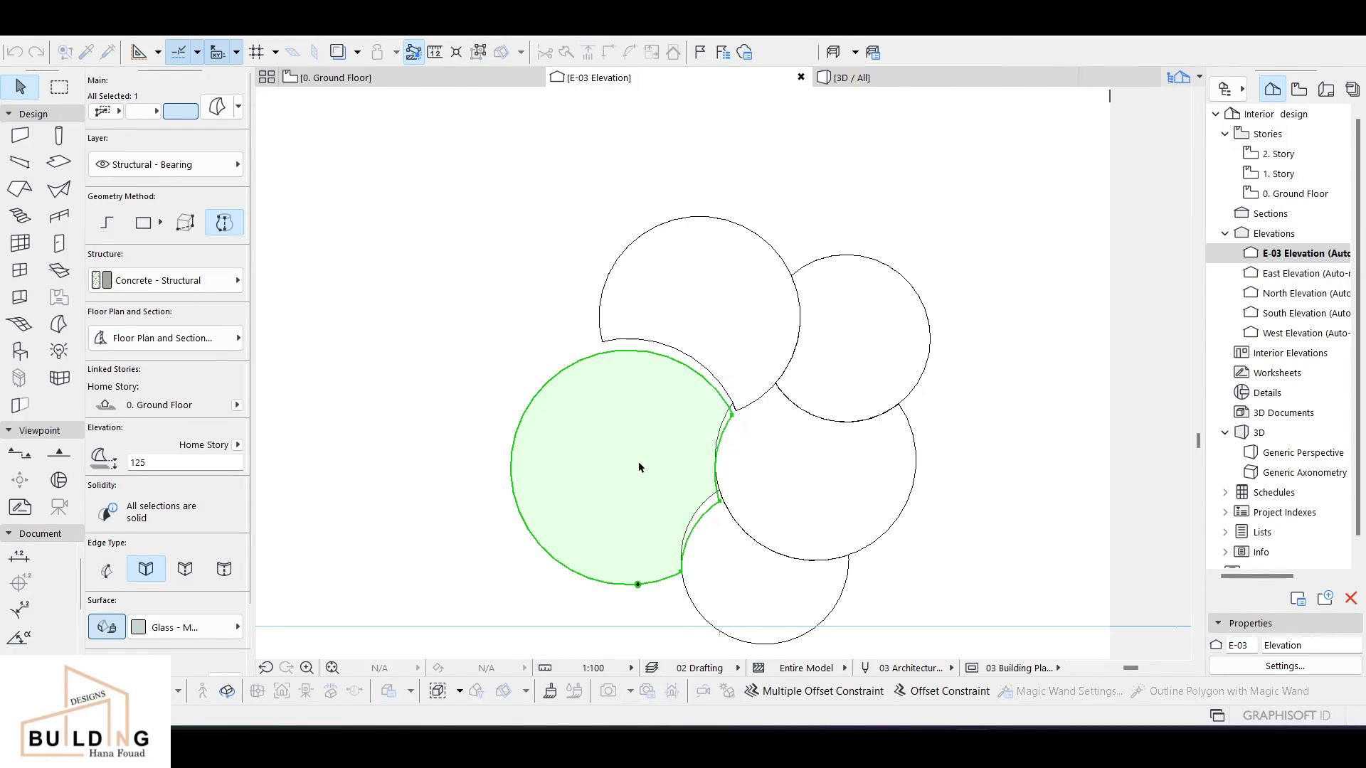
{"action": "left_click_drag", "start_coordinate": [641, 462], "coordinate": [643, 446]}
{"action": "scroll", "coordinate": [669, 473], "scroll_direction": "up", "scroll_amount": 5}
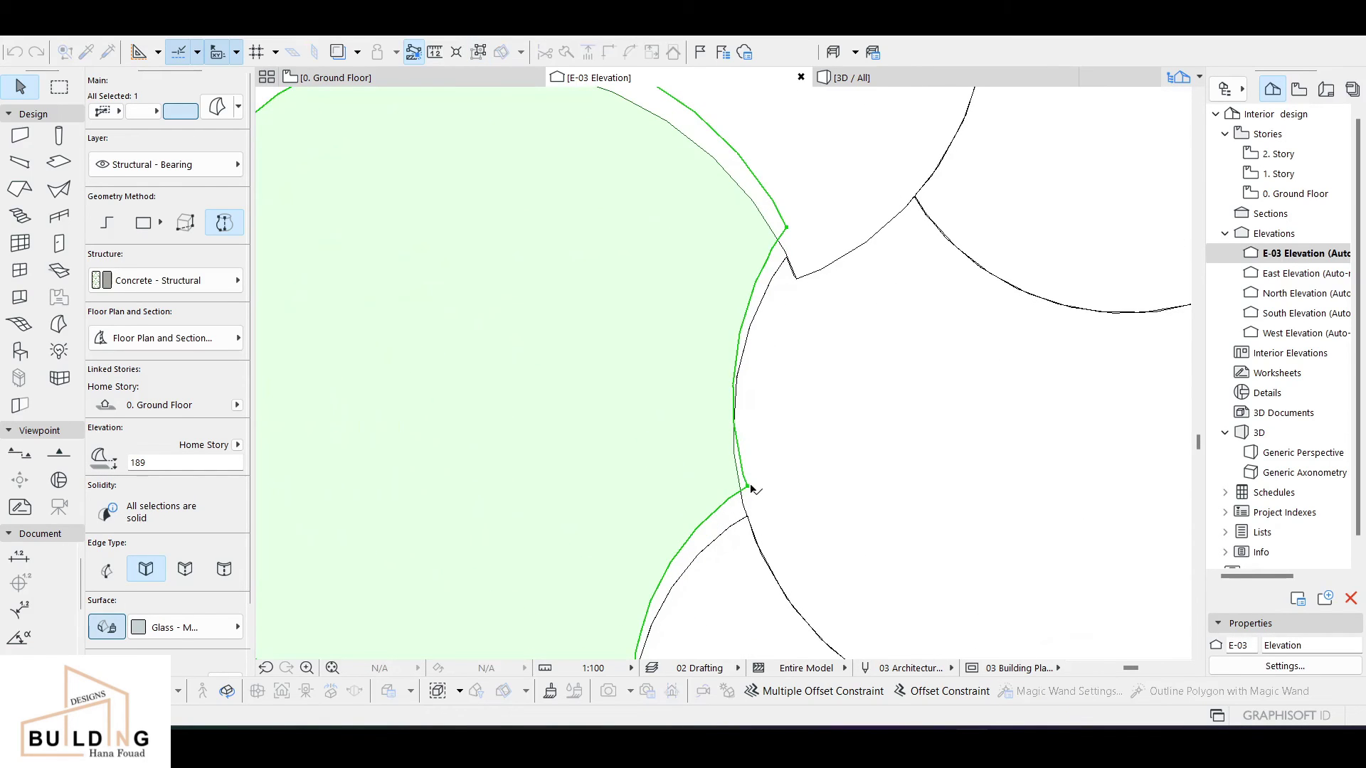
{"action": "left_click_drag", "start_coordinate": [746, 488], "coordinate": [747, 516]}
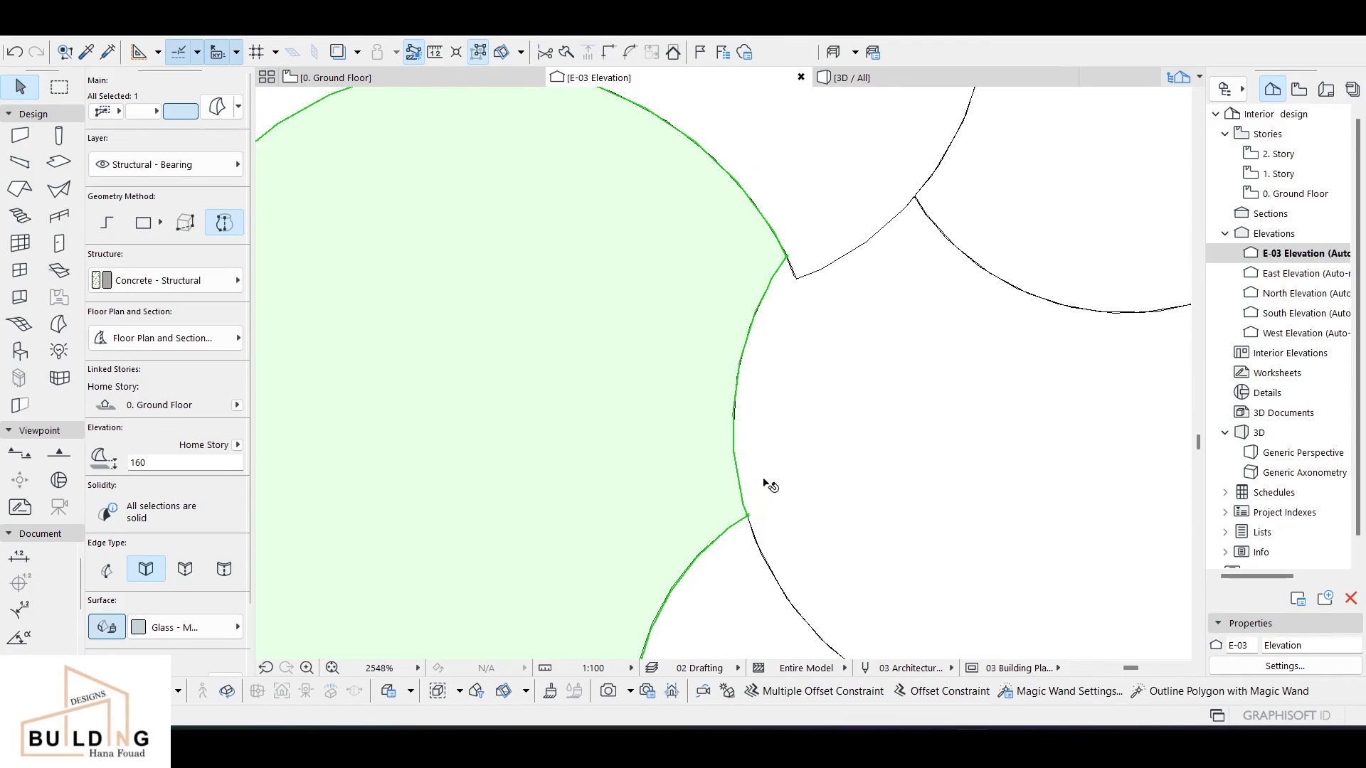
{"action": "key", "text": "Escape"}
- Select all five round panels in the 3D view, group them, and shift the group slightly sideways
{"action": "left_click", "coordinate": [908, 82]}
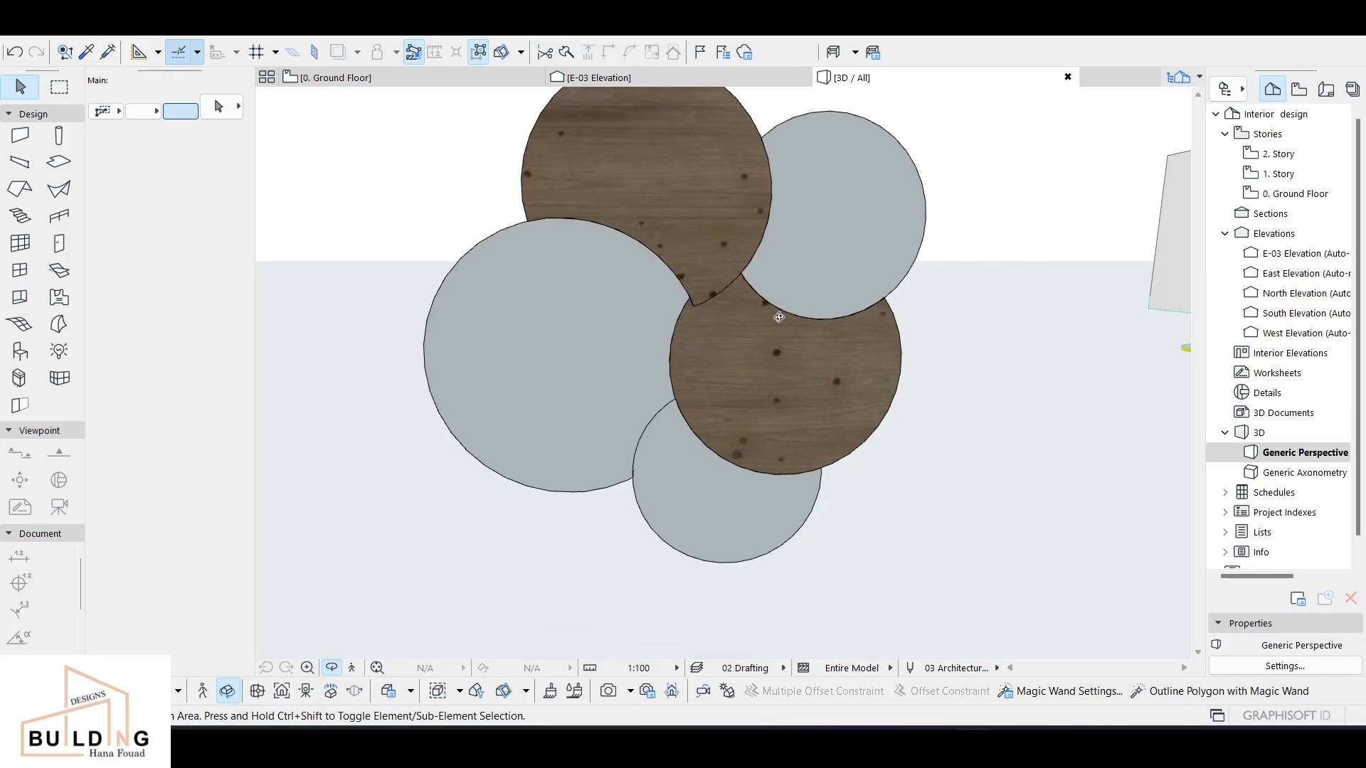
{"action": "left_click_drag", "start_coordinate": [783, 313], "coordinate": [688, 400]}
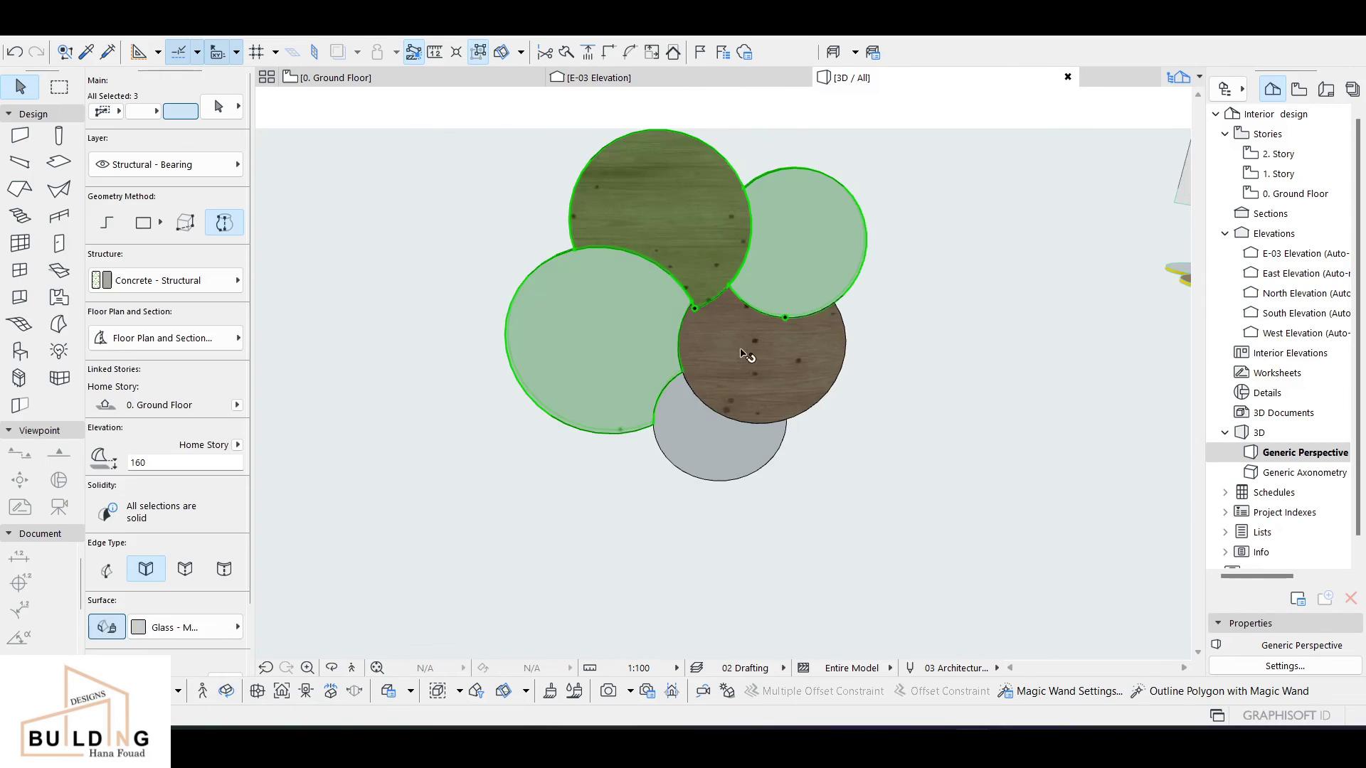
{"action": "left_click", "coordinate": [749, 354], "text": "shift"}
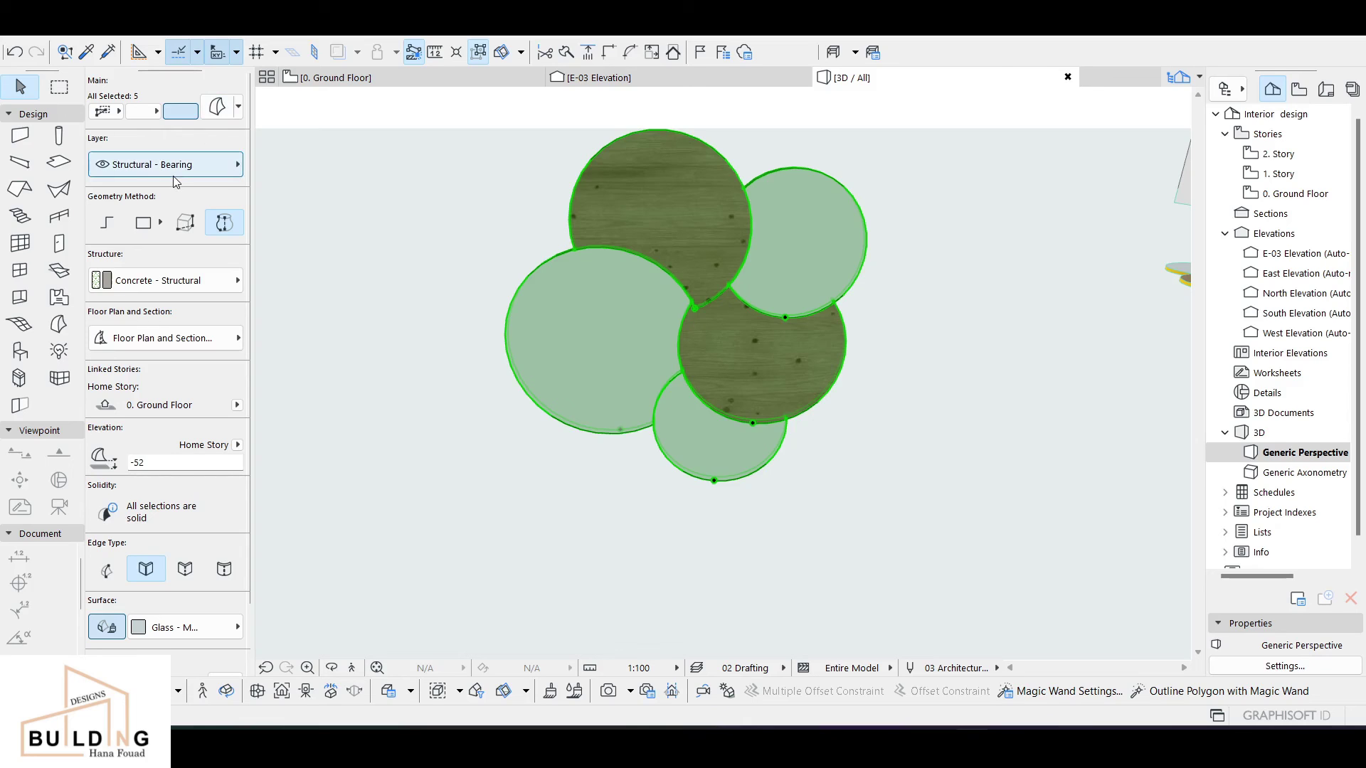
{"action": "left_click", "coordinate": [65, 38]}
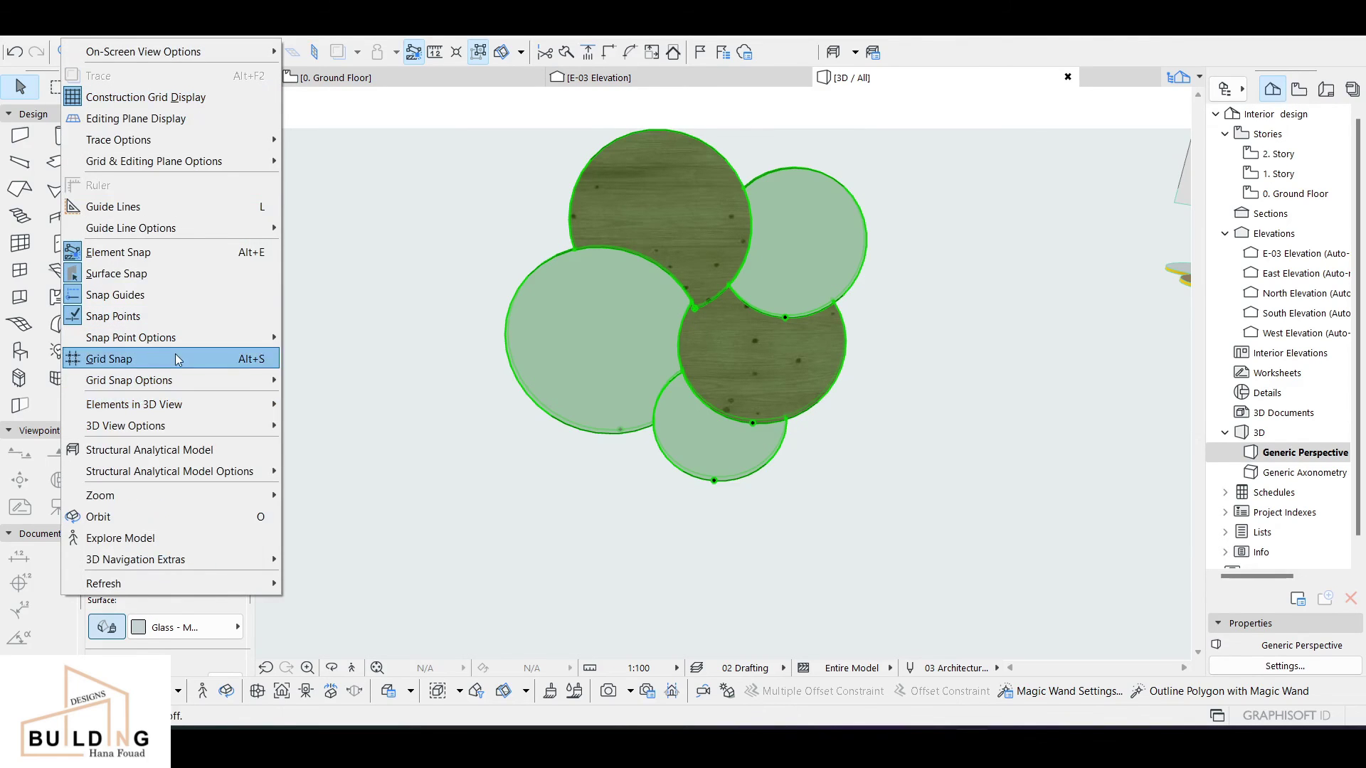
{"action": "mouse_move", "coordinate": [39, 38]}
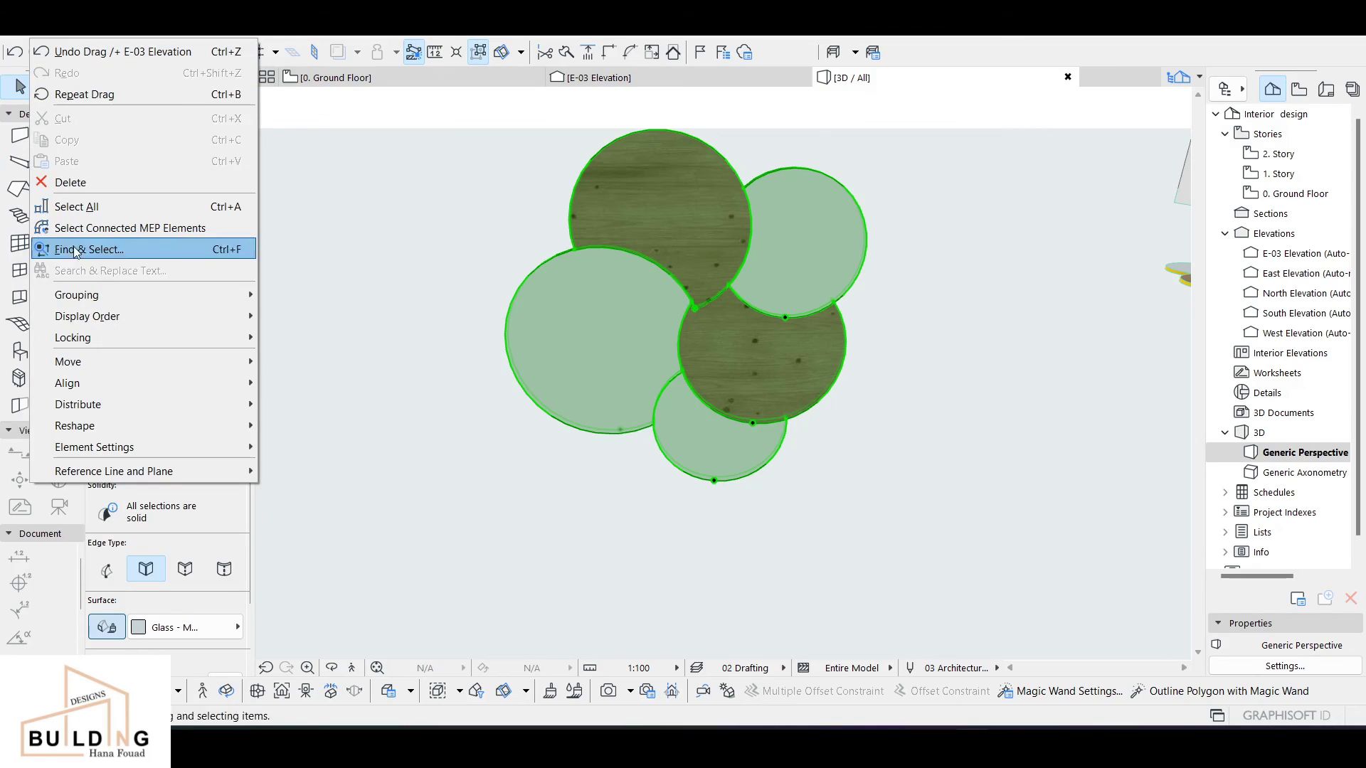
{"action": "mouse_move", "coordinate": [235, 294]}
{"action": "left_click", "coordinate": [292, 296]}
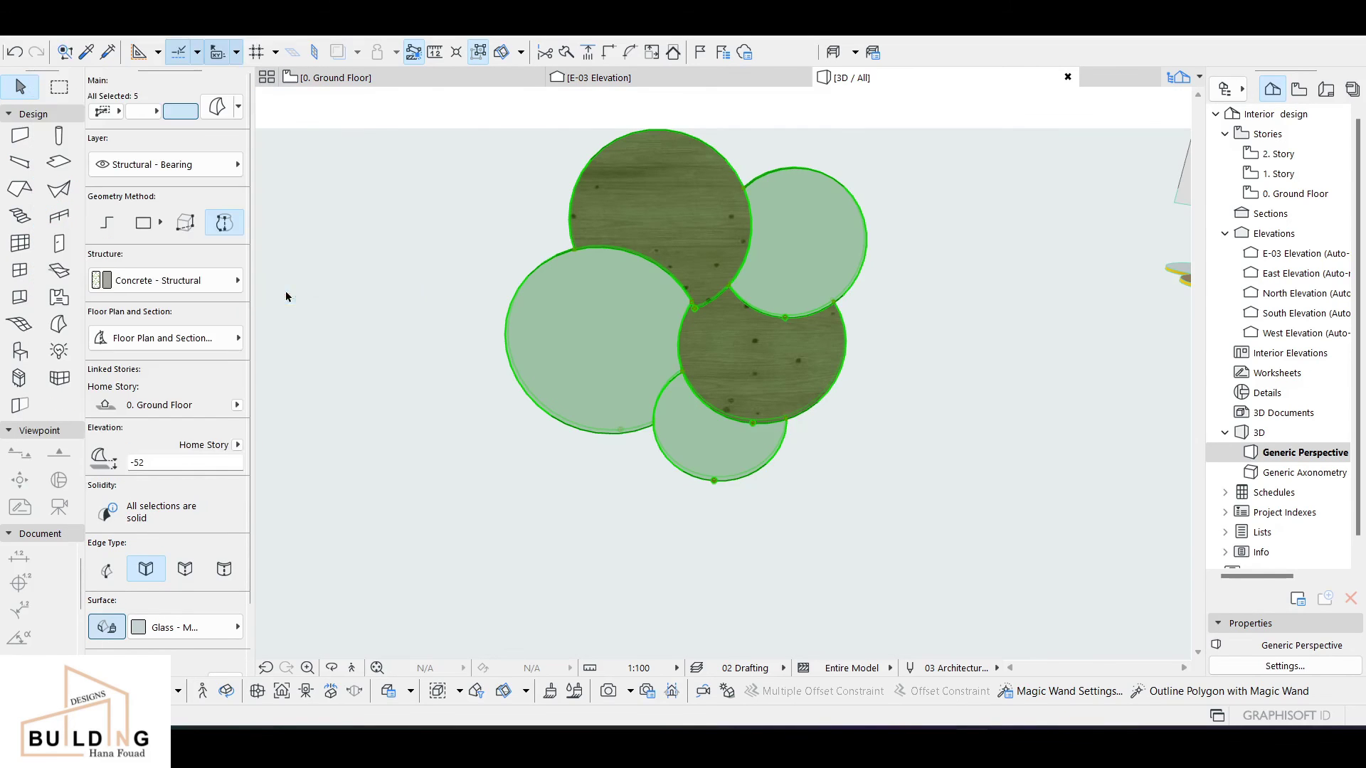
{"action": "left_click", "coordinate": [806, 368]}
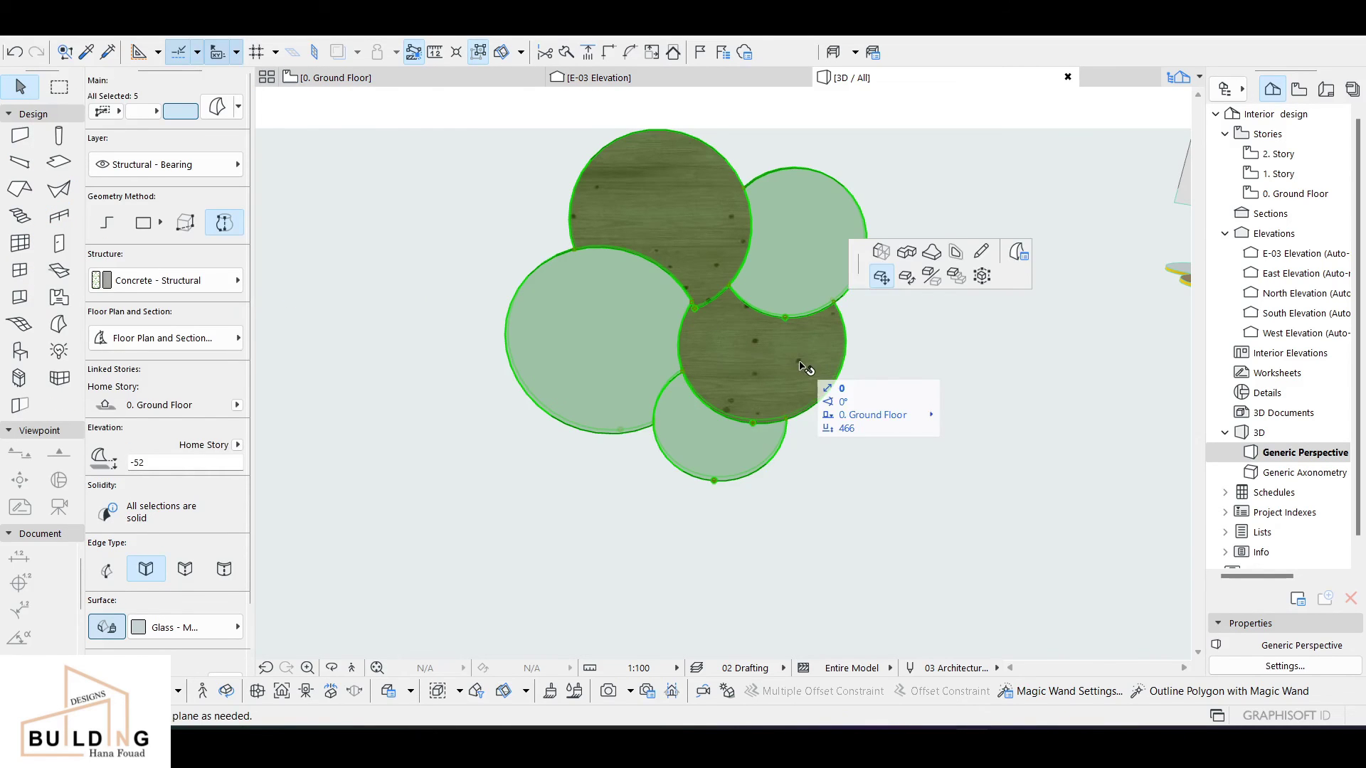
{"action": "left_click", "coordinate": [949, 369]}
{"action": "middle_click_drag", "start_coordinate": [884, 370], "coordinate": [829, 400]}
- Select the upright panel group in the ground floor plan and move it into the hall beside the entrance door, below the kitchen
{"action": "key", "text": "F2"}
{"action": "scroll", "coordinate": [670, 521], "scroll_direction": "up", "scroll_amount": 2}
{"action": "left_click", "coordinate": [686, 482]}
{"action": "left_click", "coordinate": [674, 530]}
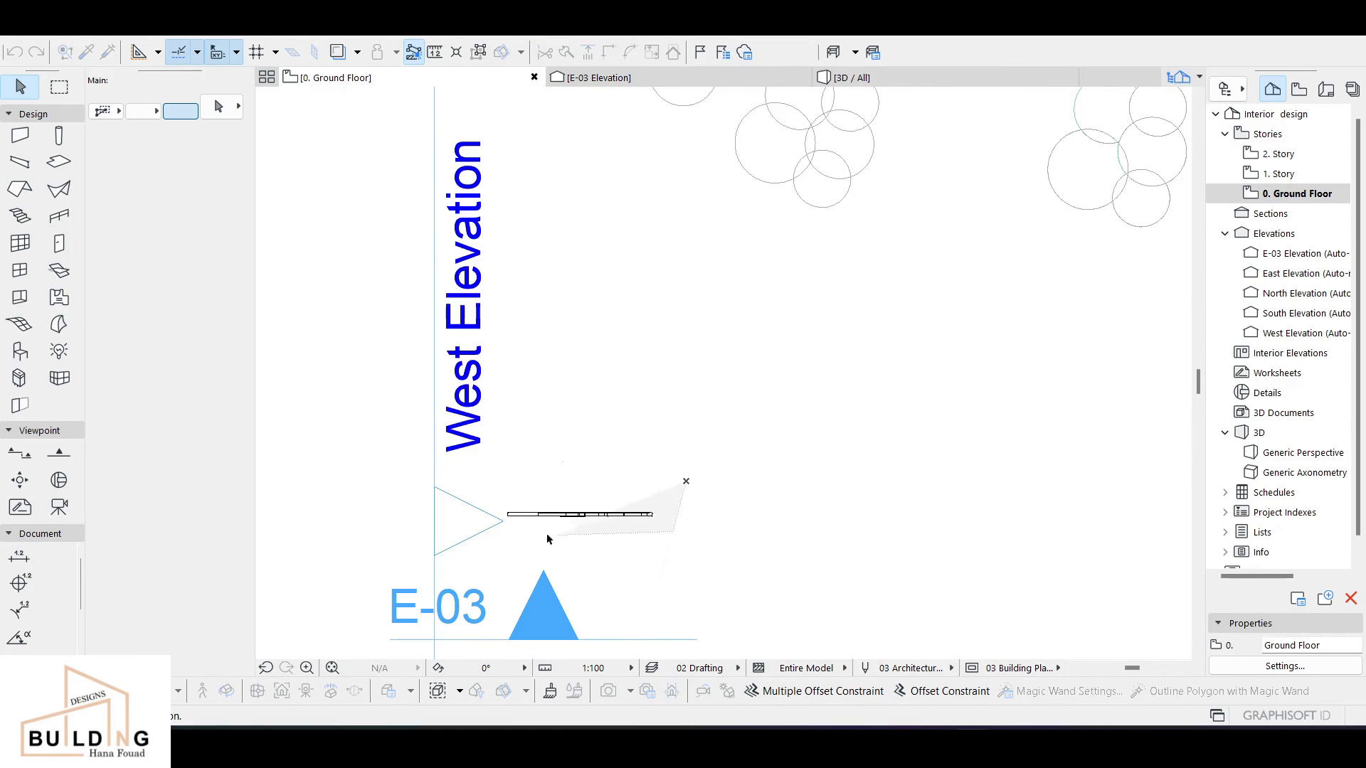
{"action": "double_click", "coordinate": [505, 512]}
{"action": "key", "text": "ctrl+d"}
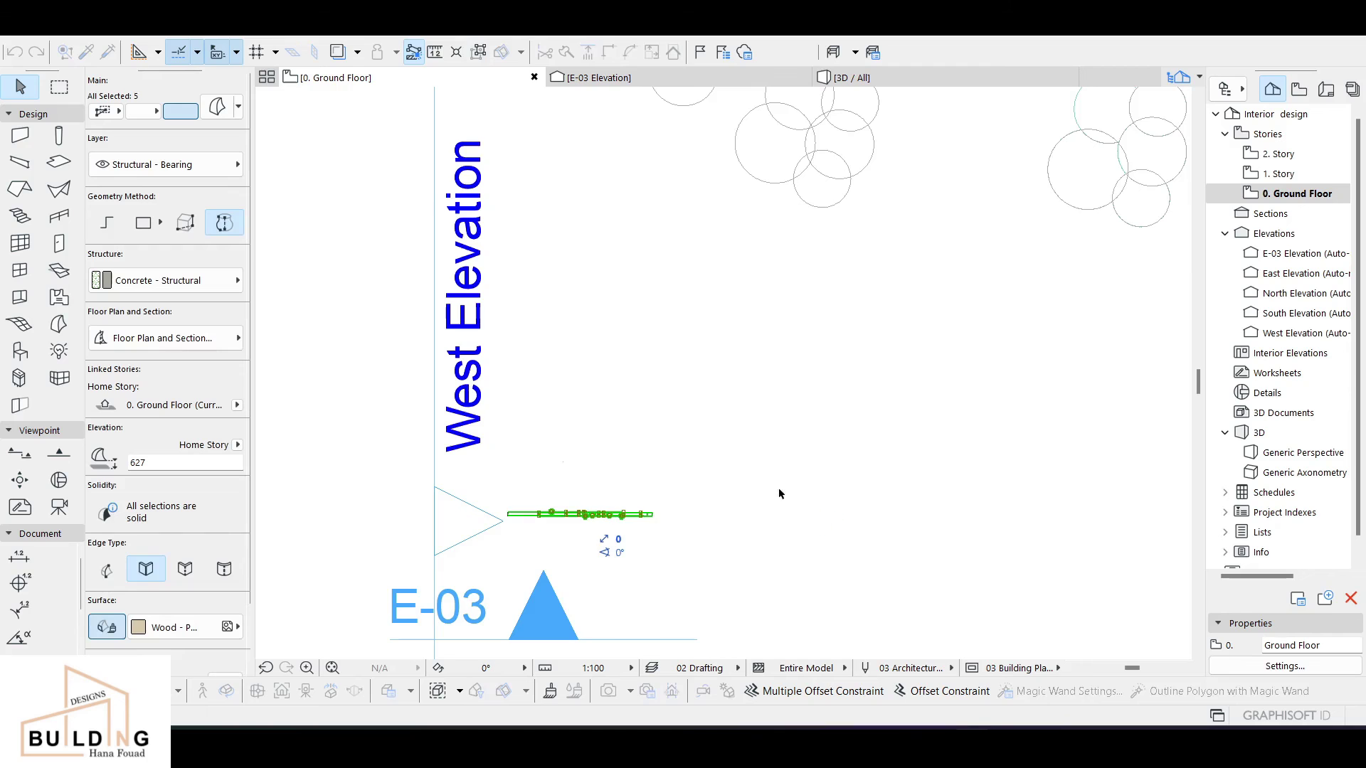
{"action": "scroll", "coordinate": [923, 485], "scroll_direction": "down", "scroll_amount": 3}
{"action": "middle_click_drag", "start_coordinate": [882, 478], "coordinate": [260, 478]}
{"action": "middle_click_drag", "start_coordinate": [981, 380], "coordinate": [847, 394]}
{"action": "scroll", "coordinate": [861, 398], "scroll_direction": "up", "scroll_amount": 3}
{"action": "left_click", "coordinate": [865, 401]}
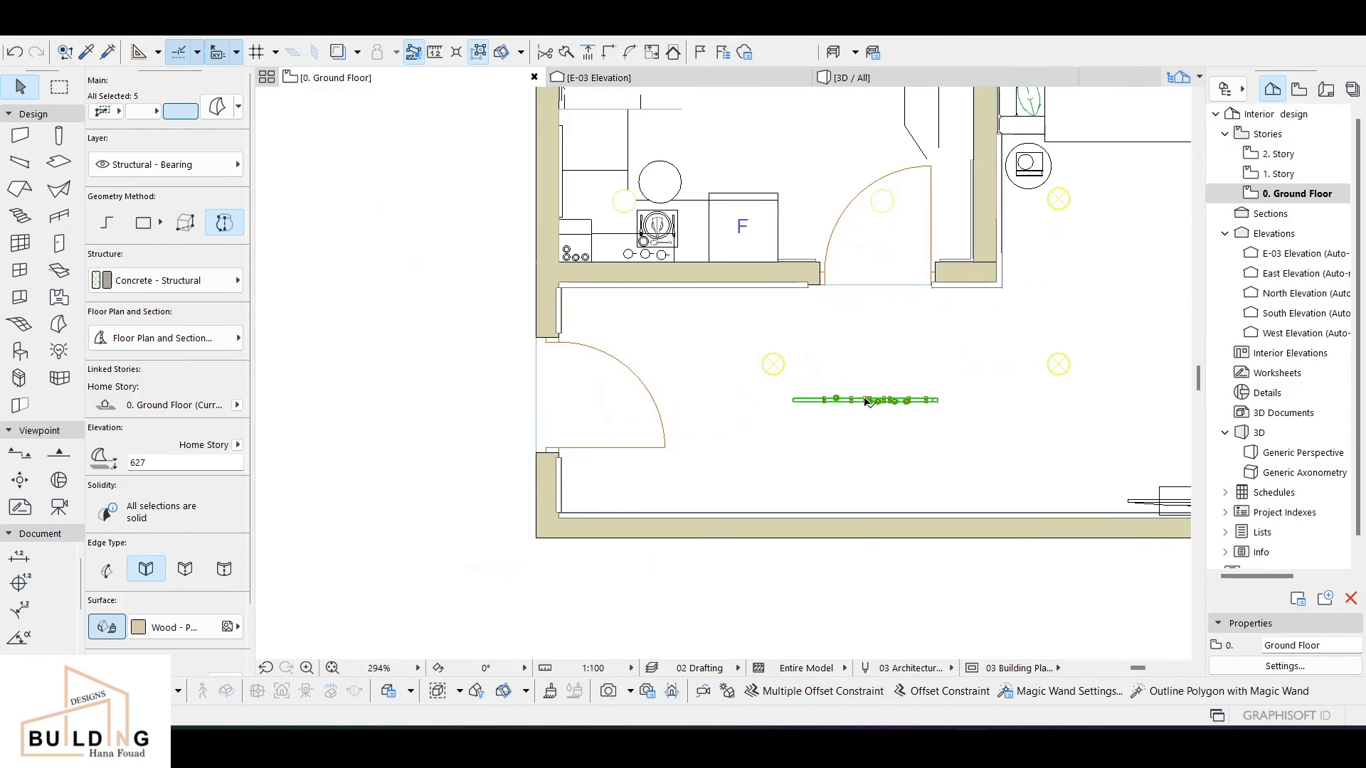
{"action": "scroll", "coordinate": [925, 434], "scroll_direction": "down", "scroll_amount": 5}
{"action": "middle_click_drag", "start_coordinate": [937, 443], "coordinate": [580, 441]}
{"action": "scroll", "coordinate": [759, 393], "scroll_direction": "up", "scroll_amount": 8}
{"action": "key", "text": "ctrl+7"}
{"action": "left_click", "coordinate": [728, 393]}
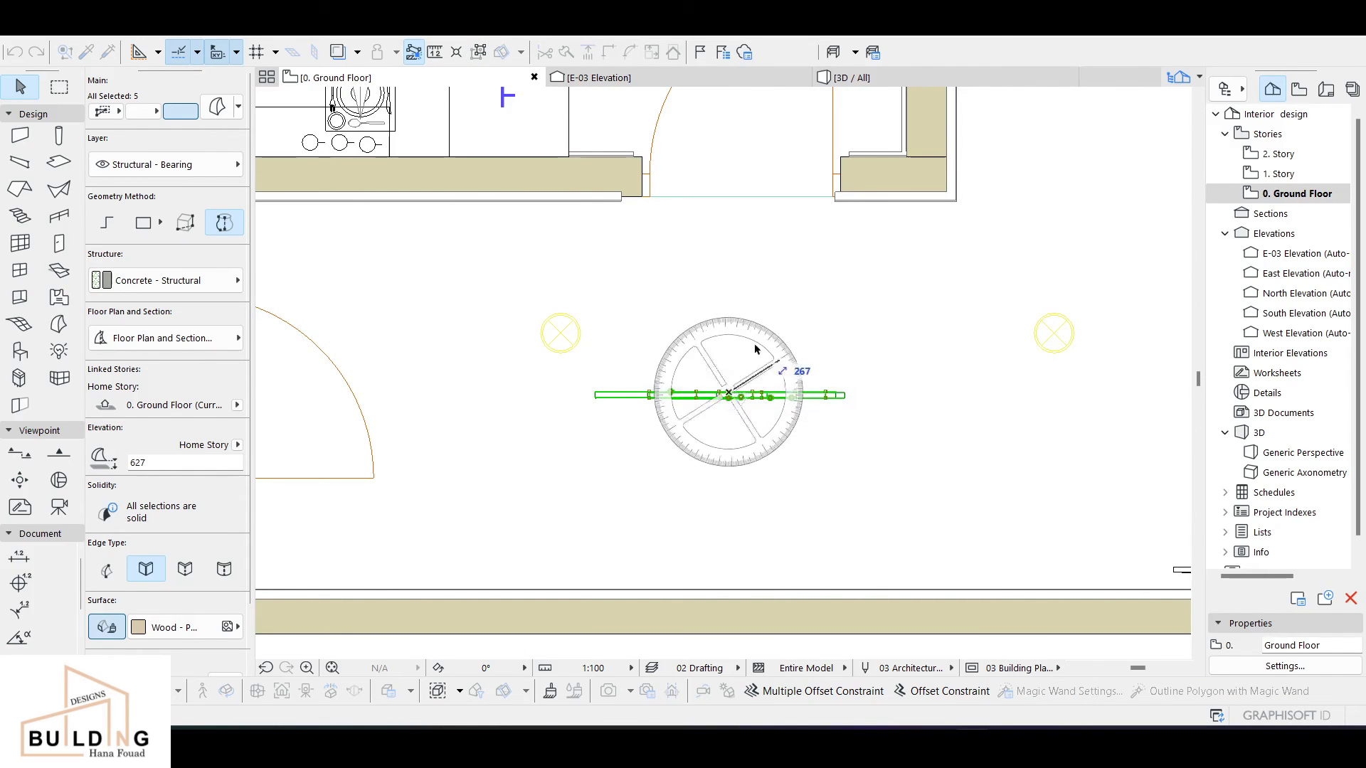
{"action": "key", "text": "Escape"}
- Move the panel group close to the hall side of the kitchen wall, near the corner by the entrance door
{"action": "key", "text": "ctrl+7"}
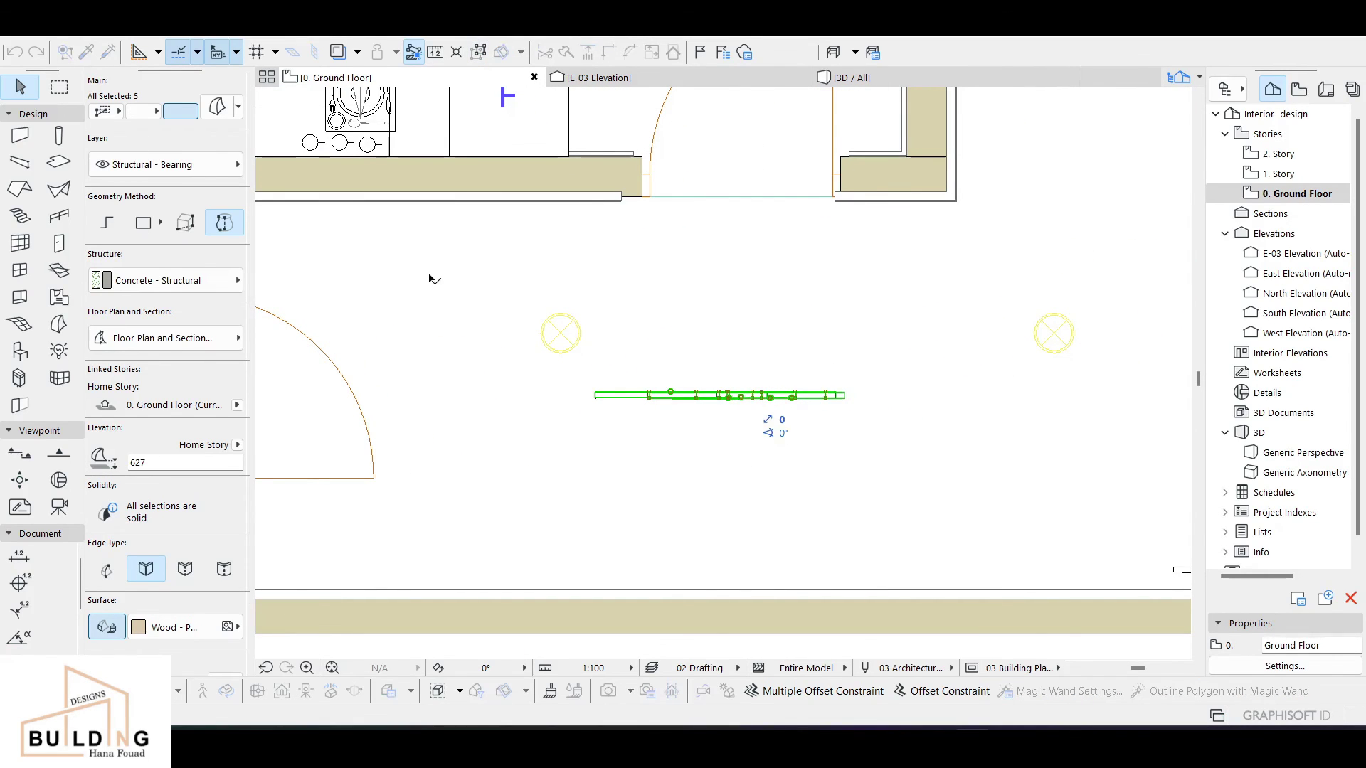
{"action": "scroll", "coordinate": [430, 279], "scroll_direction": "up", "scroll_amount": 1}
{"action": "middle_click_drag", "start_coordinate": [541, 283], "coordinate": [995, 418]}
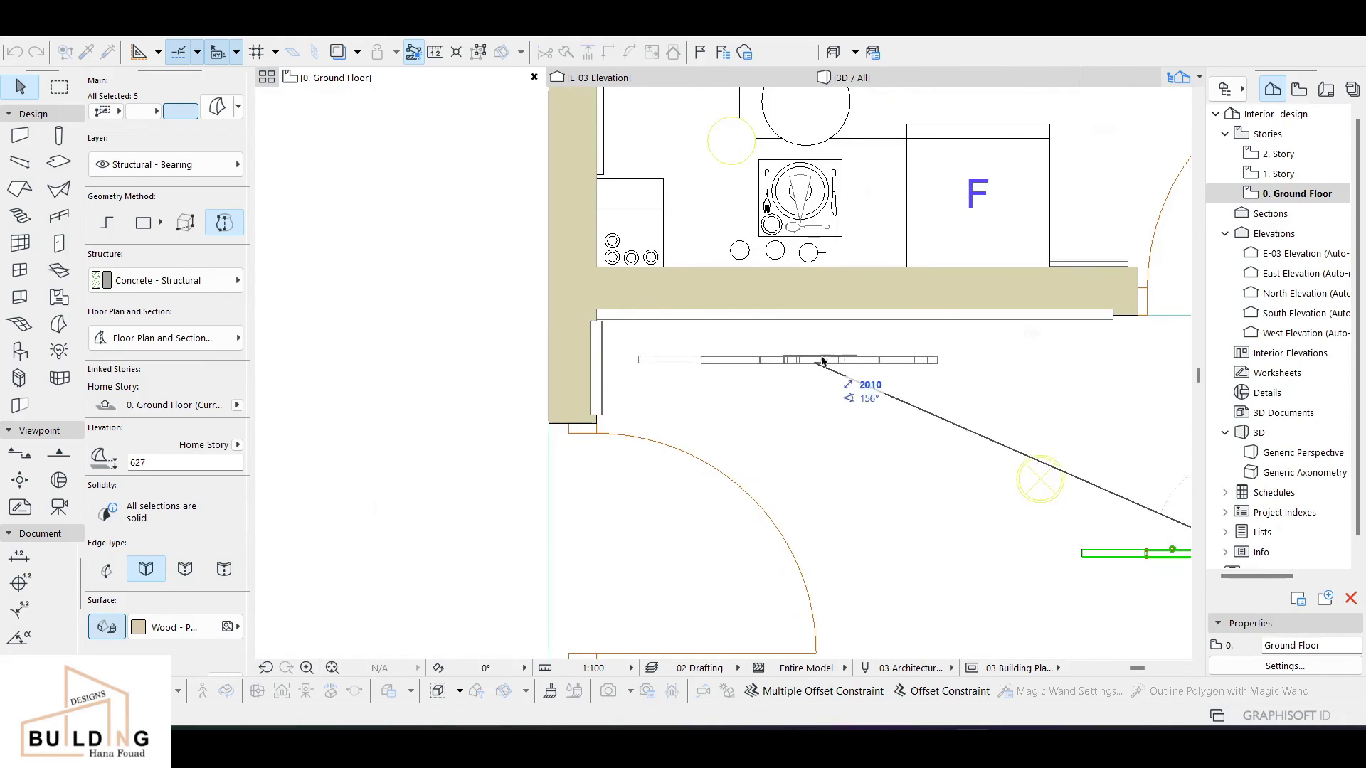
{"action": "left_click", "coordinate": [859, 349]}
{"action": "key", "text": "Escape"}
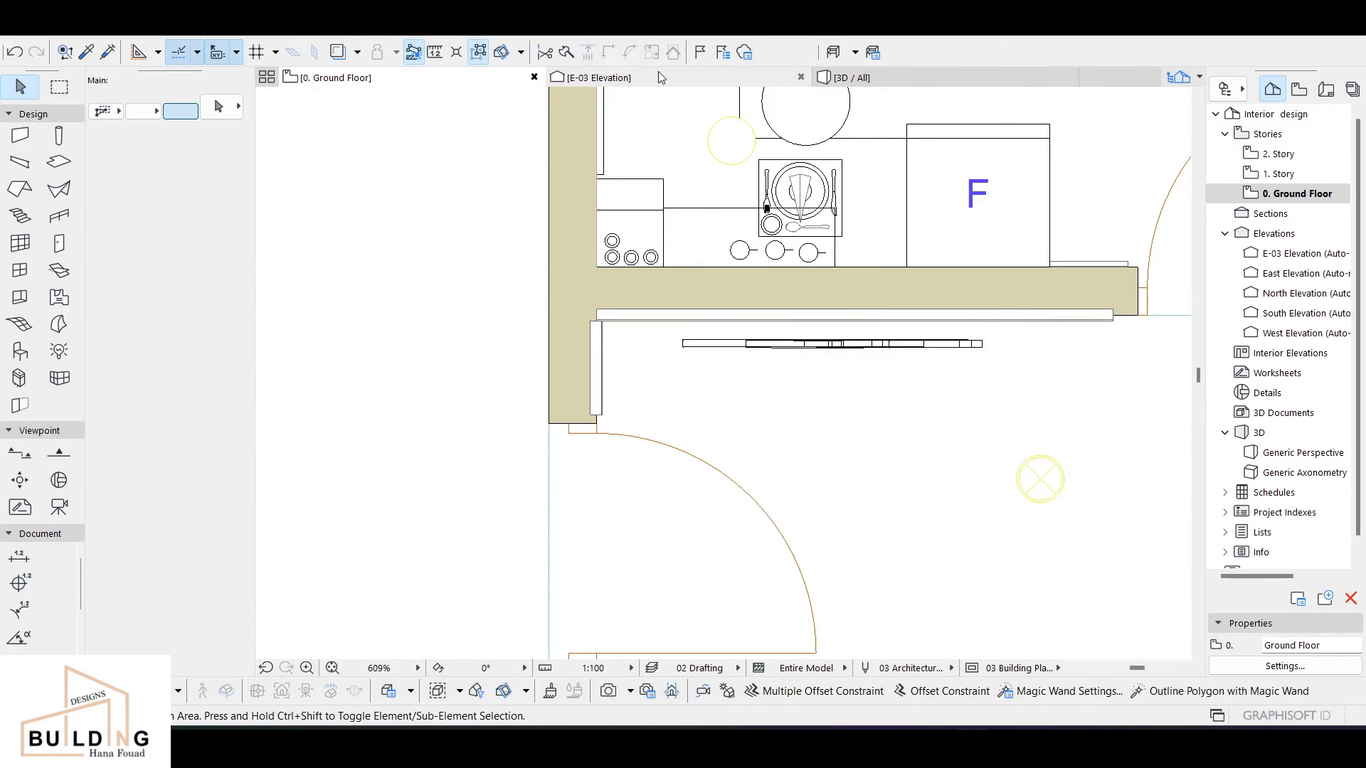
- Try to place a copy of the E-03 elevation line just to the right of the original in the ground floor plan
{"action": "scroll", "coordinate": [661, 313], "scroll_direction": "down", "scroll_amount": 5}
{"action": "middle_click_drag", "start_coordinate": [469, 404], "coordinate": [773, 349]}
{"action": "scroll", "coordinate": [467, 390], "scroll_direction": "down", "scroll_amount": 3}
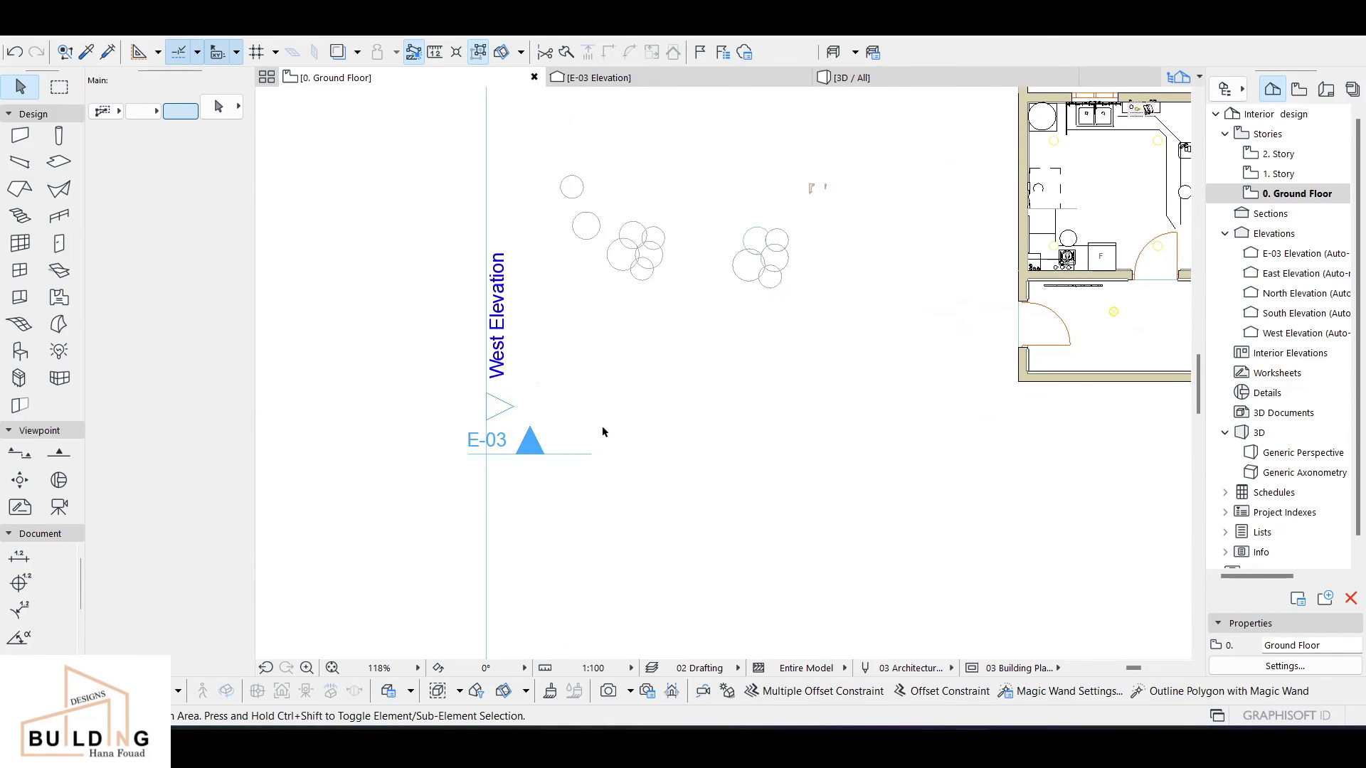
{"action": "left_click", "coordinate": [548, 455]}
{"action": "left_click", "coordinate": [547, 450]}
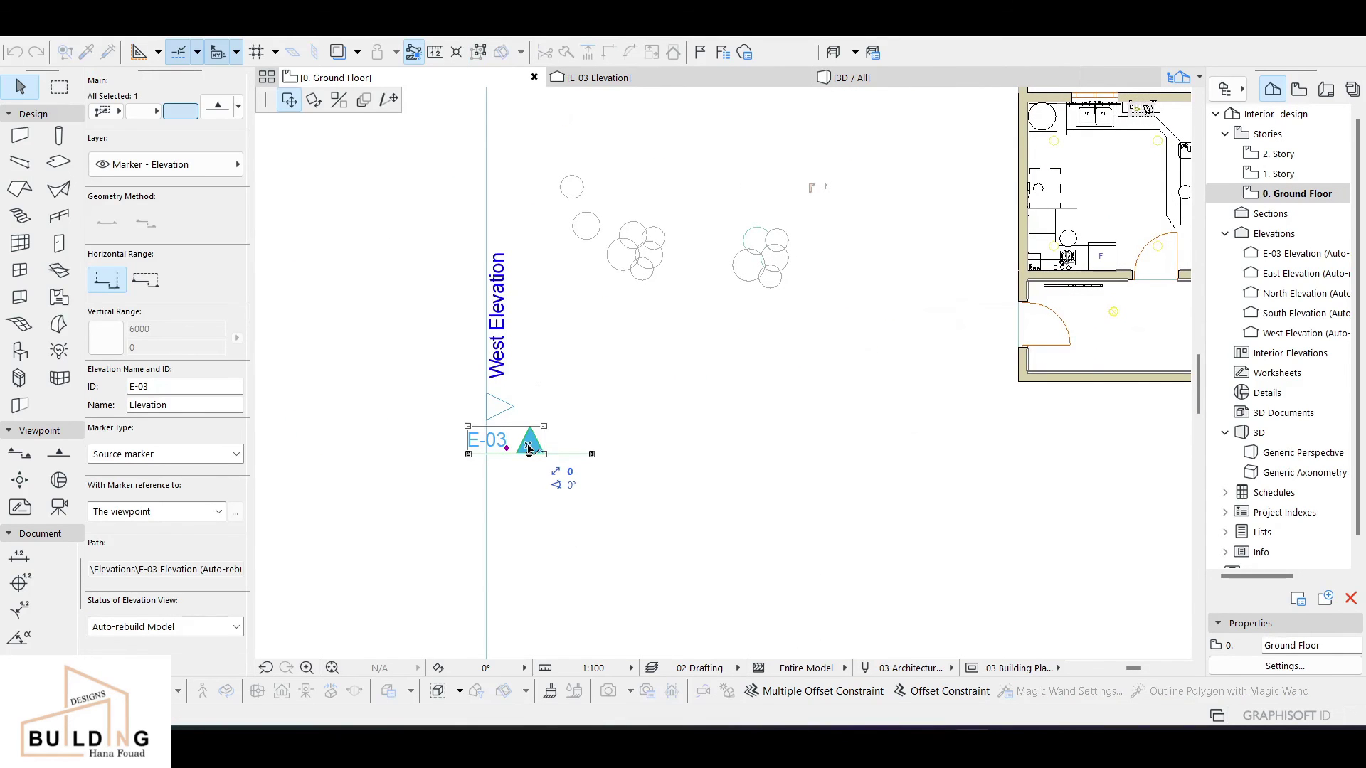
{"action": "left_click", "coordinate": [562, 451], "text": "ctrl"}
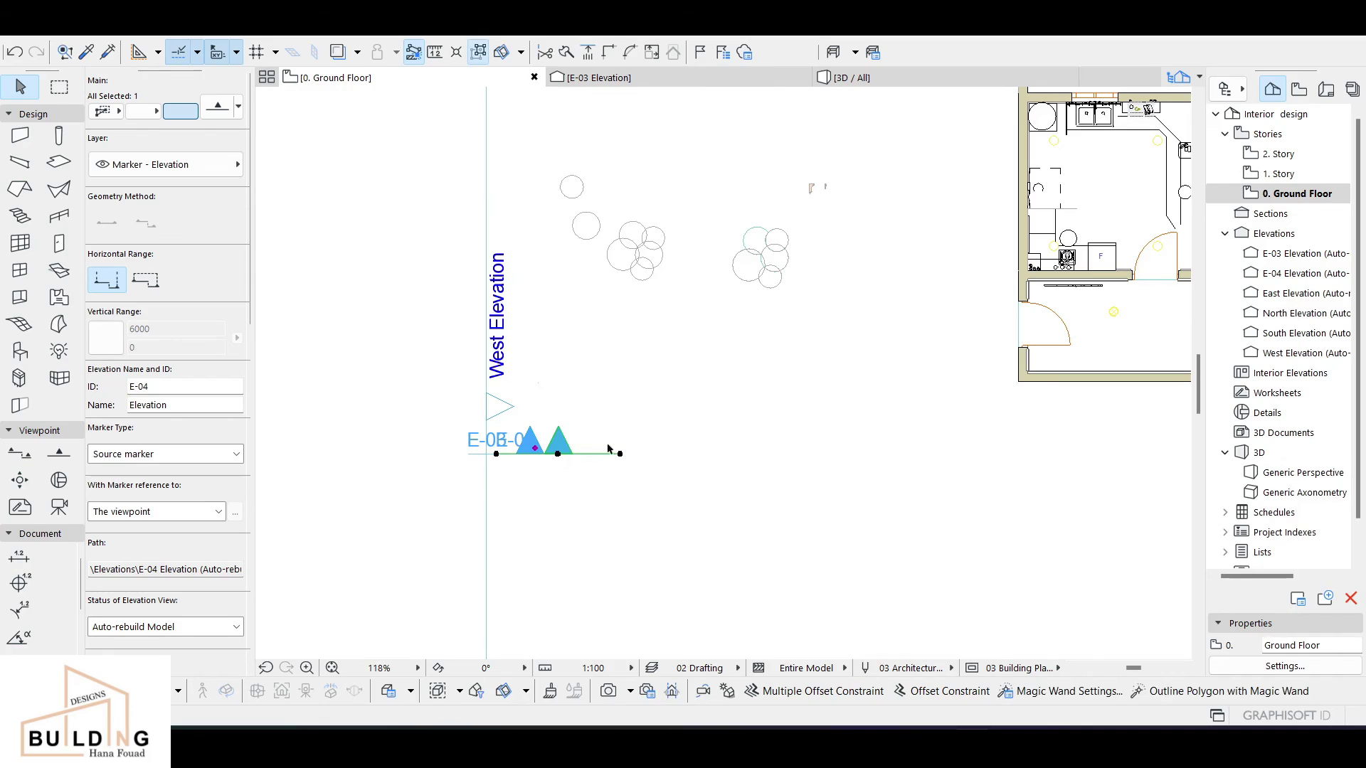
{"action": "left_click", "coordinate": [14, 52]}
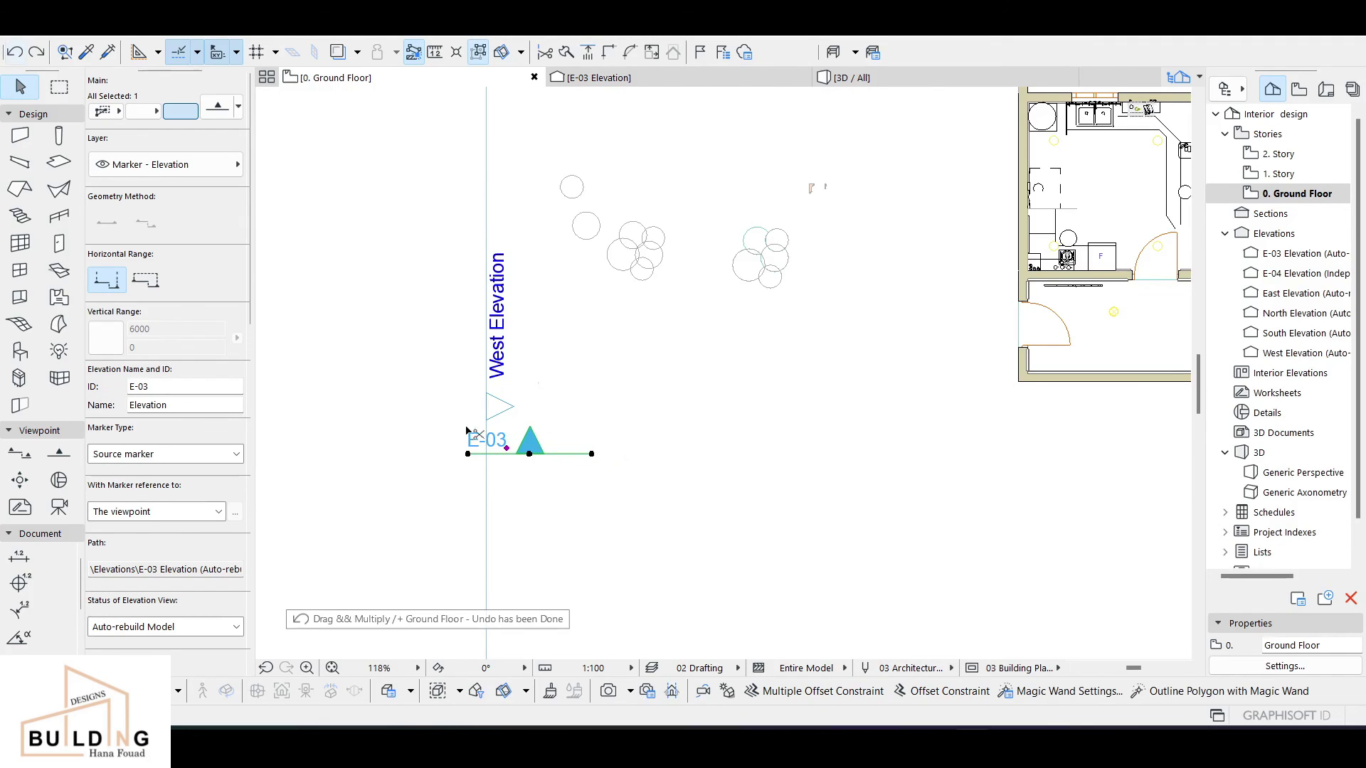
- Move the E-03 elevation line into the hall, below the wall panels beside the entrance door, and open its elevation view
{"action": "left_click", "coordinate": [530, 453]}
{"action": "middle_click_drag", "start_coordinate": [760, 348], "coordinate": [350, 348]}
{"action": "scroll", "coordinate": [681, 299], "scroll_direction": "up", "scroll_amount": 2}
{"action": "left_click", "coordinate": [709, 340]}
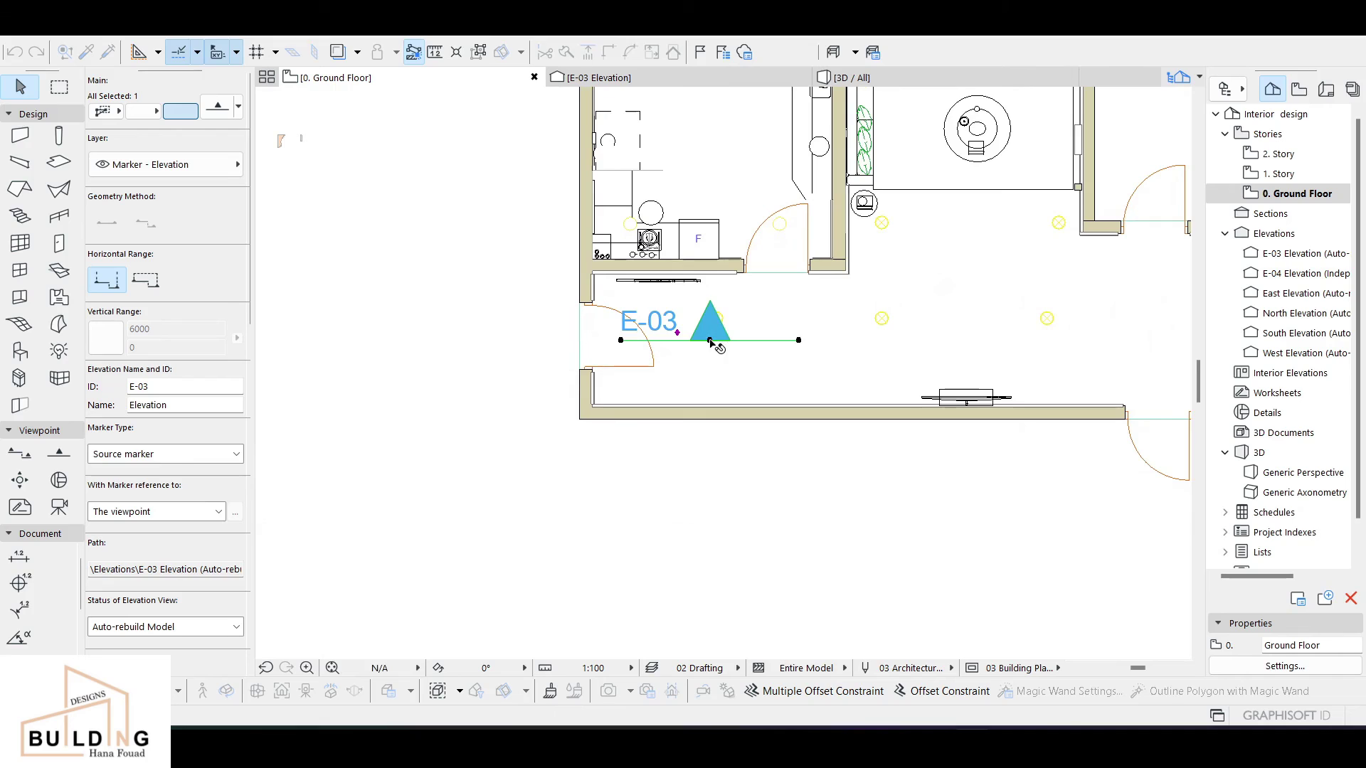
{"action": "left_click", "coordinate": [740, 79]}
- Select all five round panels in the E-03 elevation and move them up the wall by about 1 m and slightly toward the door
{"action": "scroll", "coordinate": [756, 121], "scroll_direction": "up", "scroll_amount": 10}
{"action": "scroll", "coordinate": [764, 242], "scroll_direction": "down", "scroll_amount": 15}
{"action": "scroll", "coordinate": [717, 238], "scroll_direction": "up", "scroll_amount": 8}
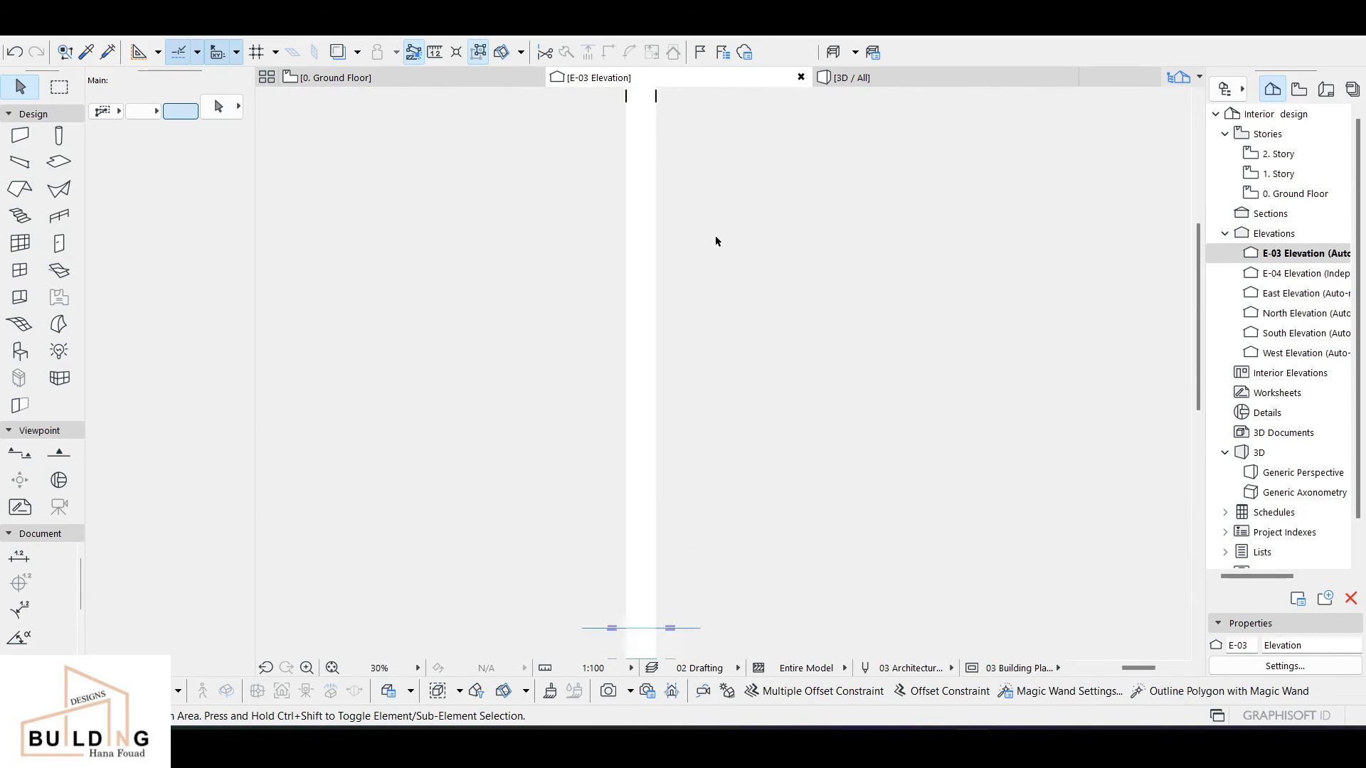
{"action": "scroll", "coordinate": [653, 426], "scroll_direction": "down", "scroll_amount": 6}
{"action": "scroll", "coordinate": [612, 384], "scroll_direction": "up", "scroll_amount": 1}
{"action": "scroll", "coordinate": [608, 382], "scroll_direction": "up", "scroll_amount": 5}
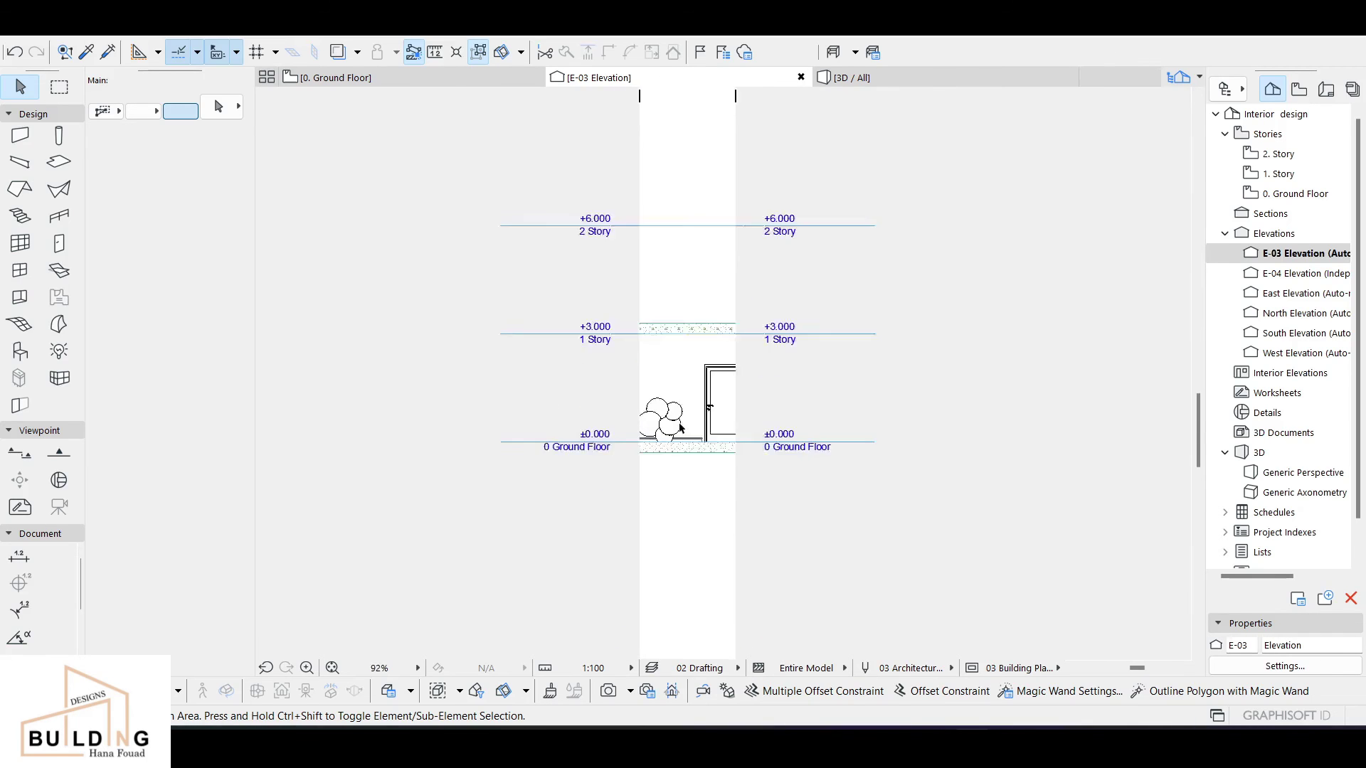
{"action": "scroll", "coordinate": [682, 386], "scroll_direction": "up", "scroll_amount": 2}
{"action": "left_click", "coordinate": [702, 378]}
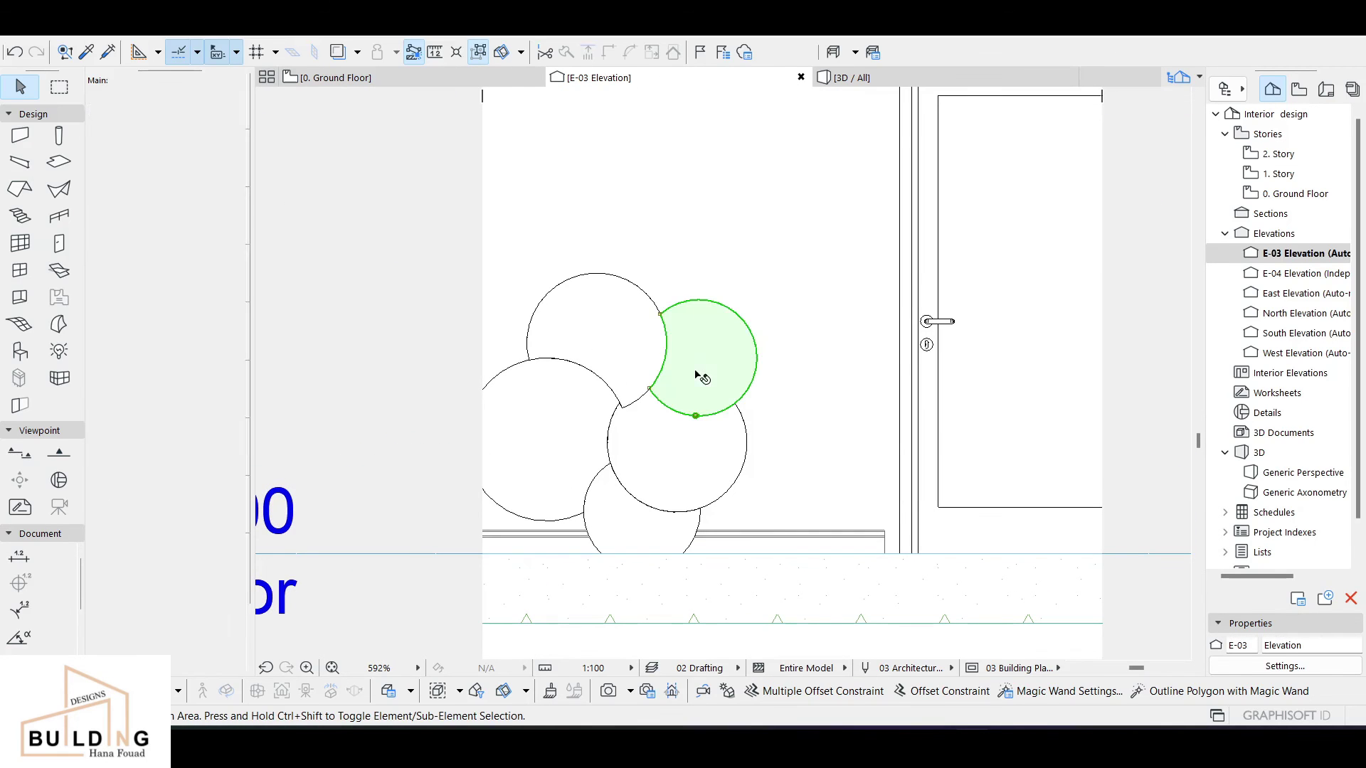
{"action": "left_click", "coordinate": [641, 342], "text": "shift"}
{"action": "left_click", "coordinate": [600, 400], "text": "shift"}
{"action": "left_click", "coordinate": [654, 459], "text": "shift"}
{"action": "left_click", "coordinate": [617, 498], "text": "shift"}
{"action": "key", "text": "ctrl+d"}
{"action": "left_click", "coordinate": [632, 451]}
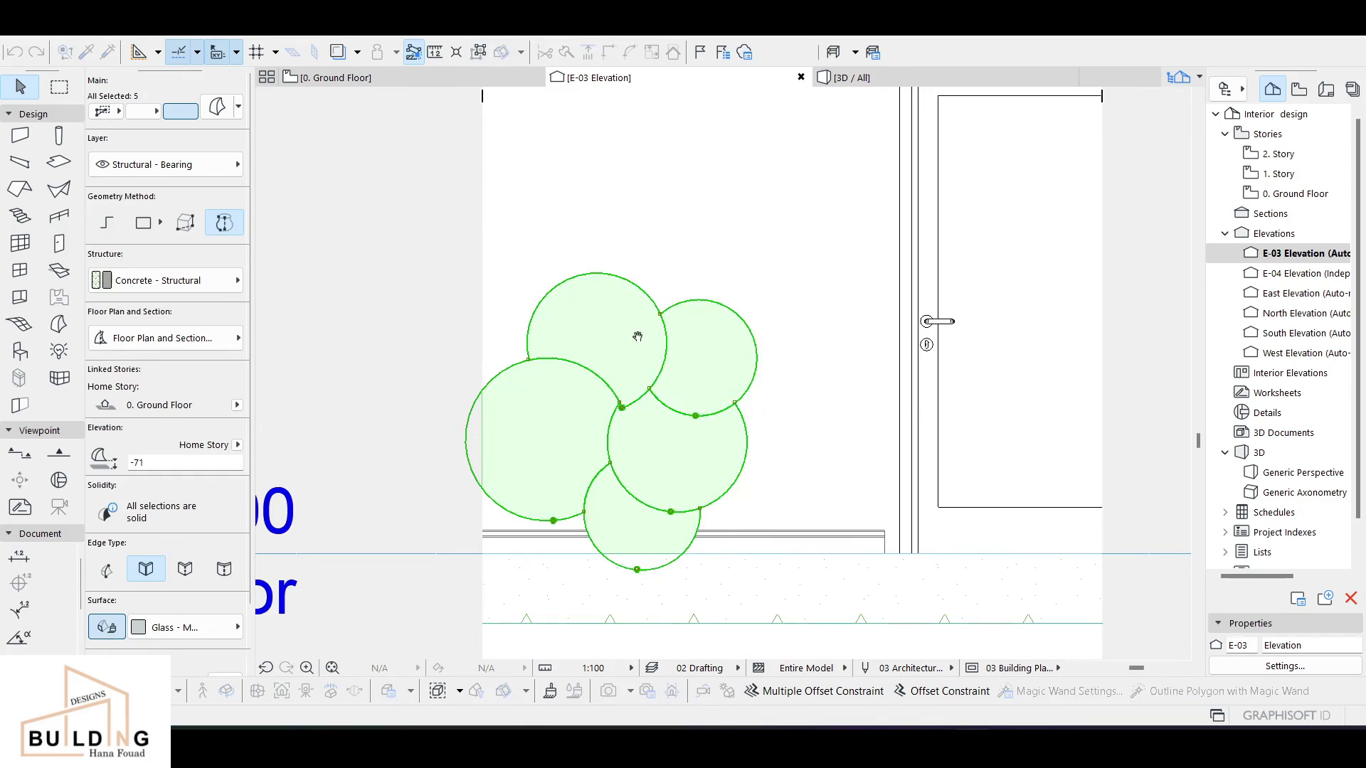
{"action": "middle_click_drag", "start_coordinate": [638, 336], "coordinate": [688, 516]}
{"action": "left_click", "coordinate": [757, 398]}
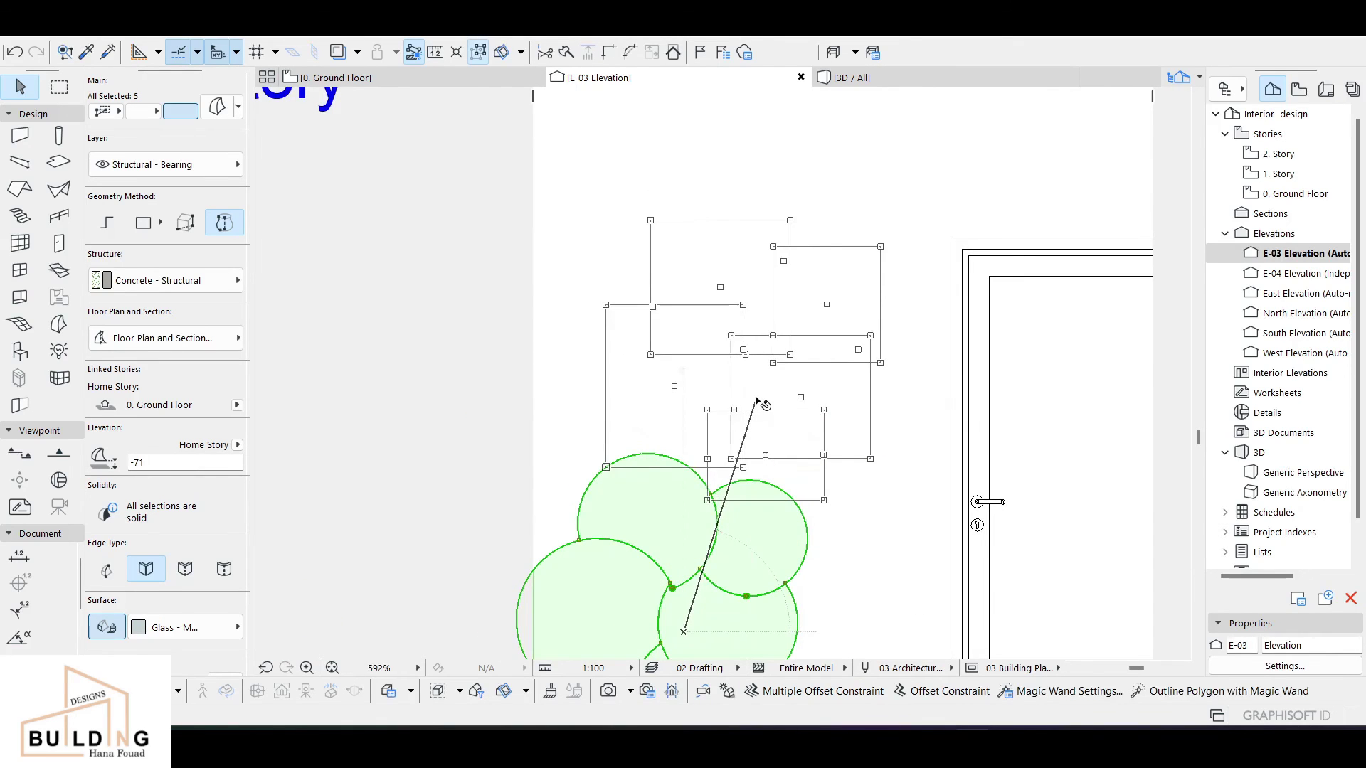
{"action": "key", "text": "Escape"}
- Examine the round panels' placement on the hall wall between the two doors from several angles in the 3D view
{"action": "left_click", "coordinate": [914, 79]}
{"action": "scroll", "coordinate": [799, 354], "scroll_direction": "up", "scroll_amount": 6}
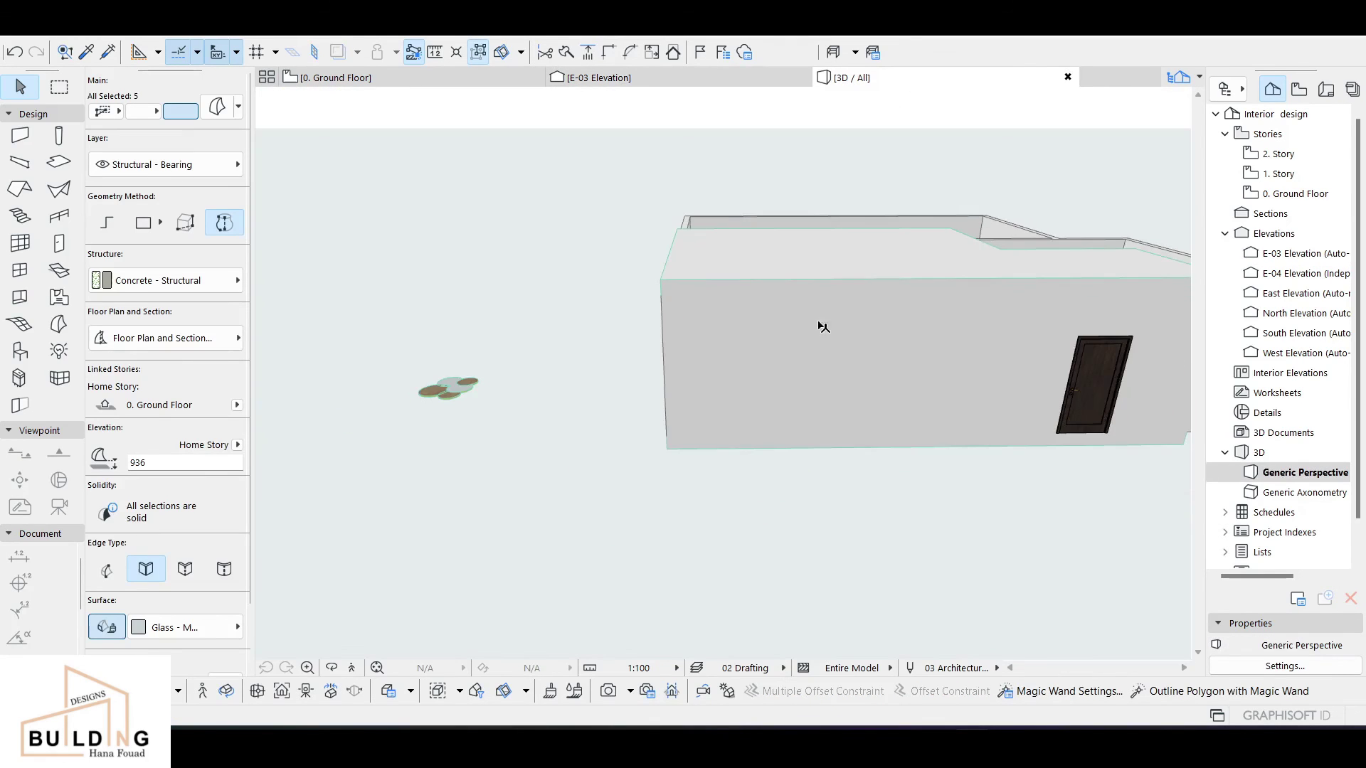
{"action": "scroll", "coordinate": [699, 292], "scroll_direction": "up", "scroll_amount": 3}
{"action": "middle_click_drag", "start_coordinate": [758, 376], "coordinate": [546, 304]}
{"action": "key", "text": "Escape"}
{"action": "middle_click_drag", "start_coordinate": [431, 589], "coordinate": [760, 276], "text": "shift"}
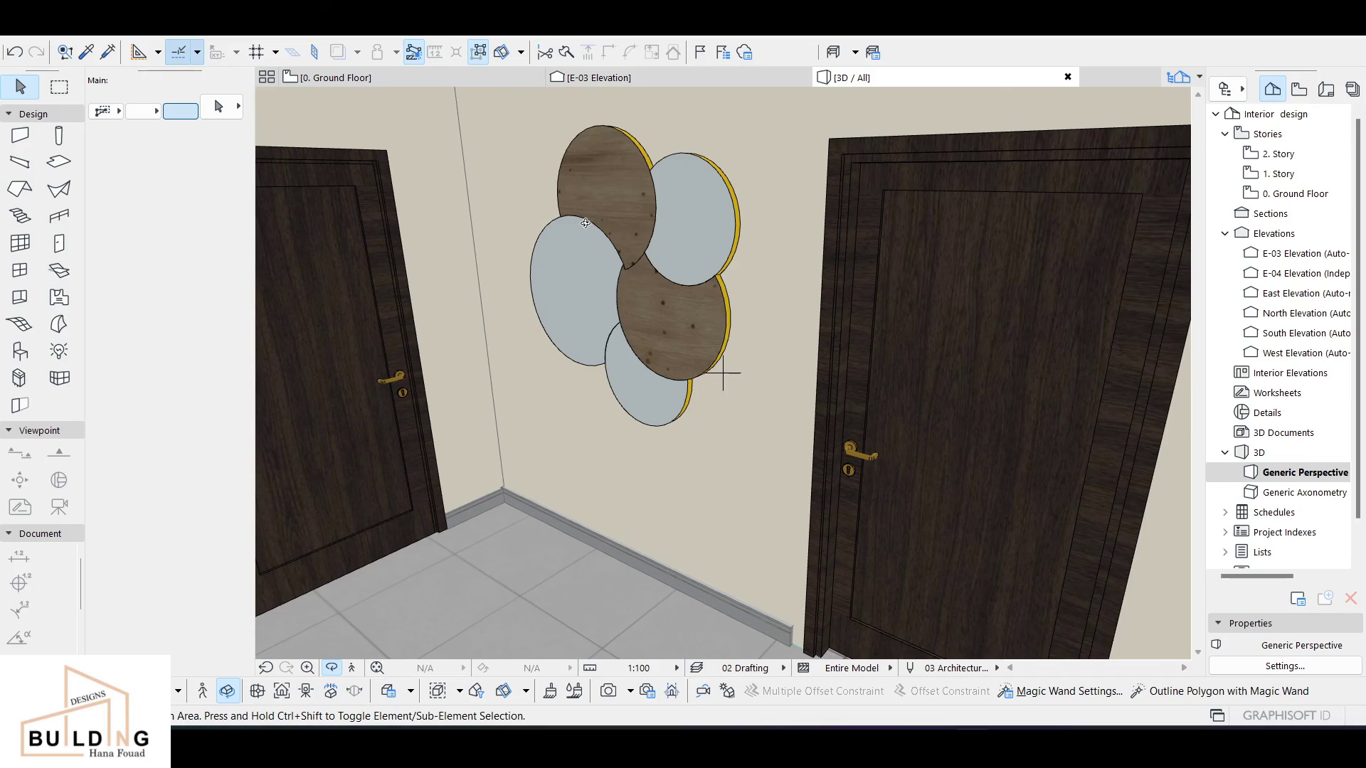
{"action": "left_click_drag", "start_coordinate": [605, 179], "coordinate": [635, 269]}
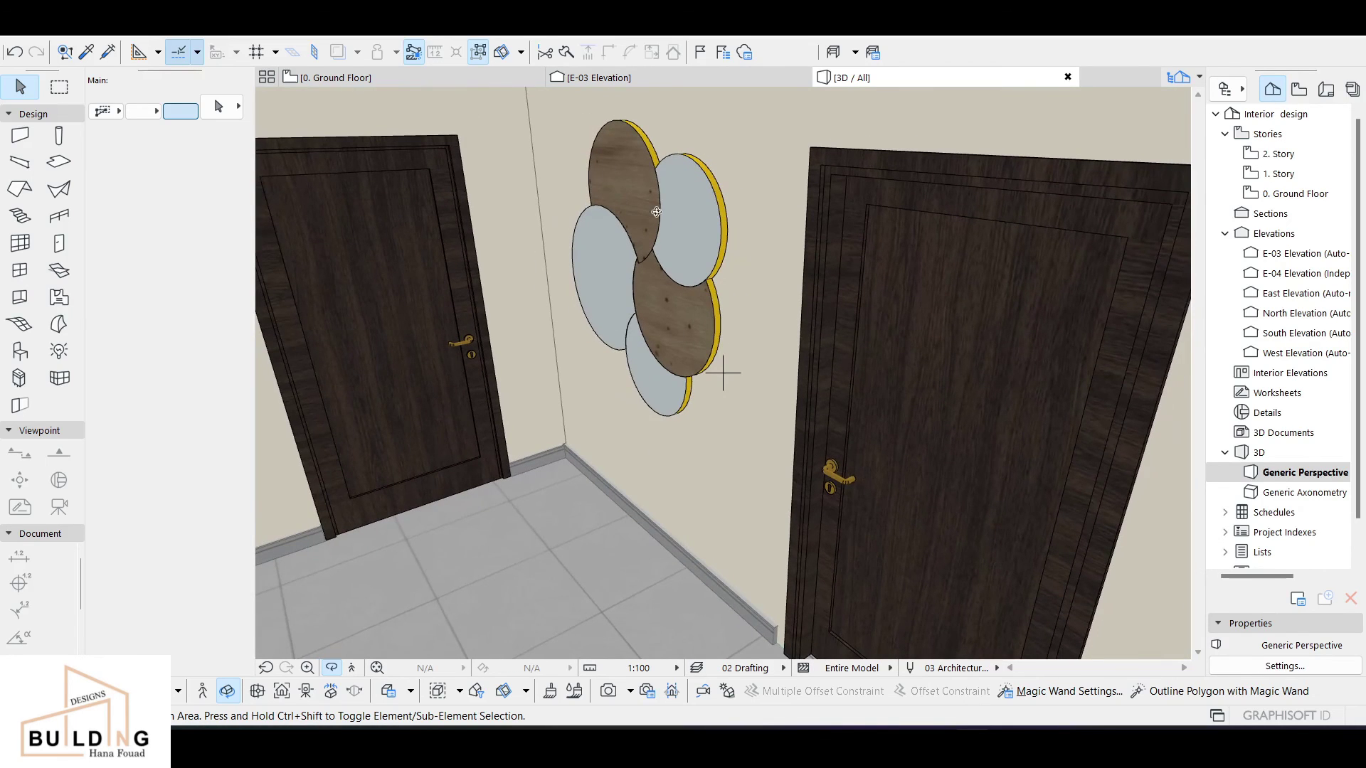
{"action": "left_click_drag", "start_coordinate": [467, 297], "coordinate": [473, 422]}
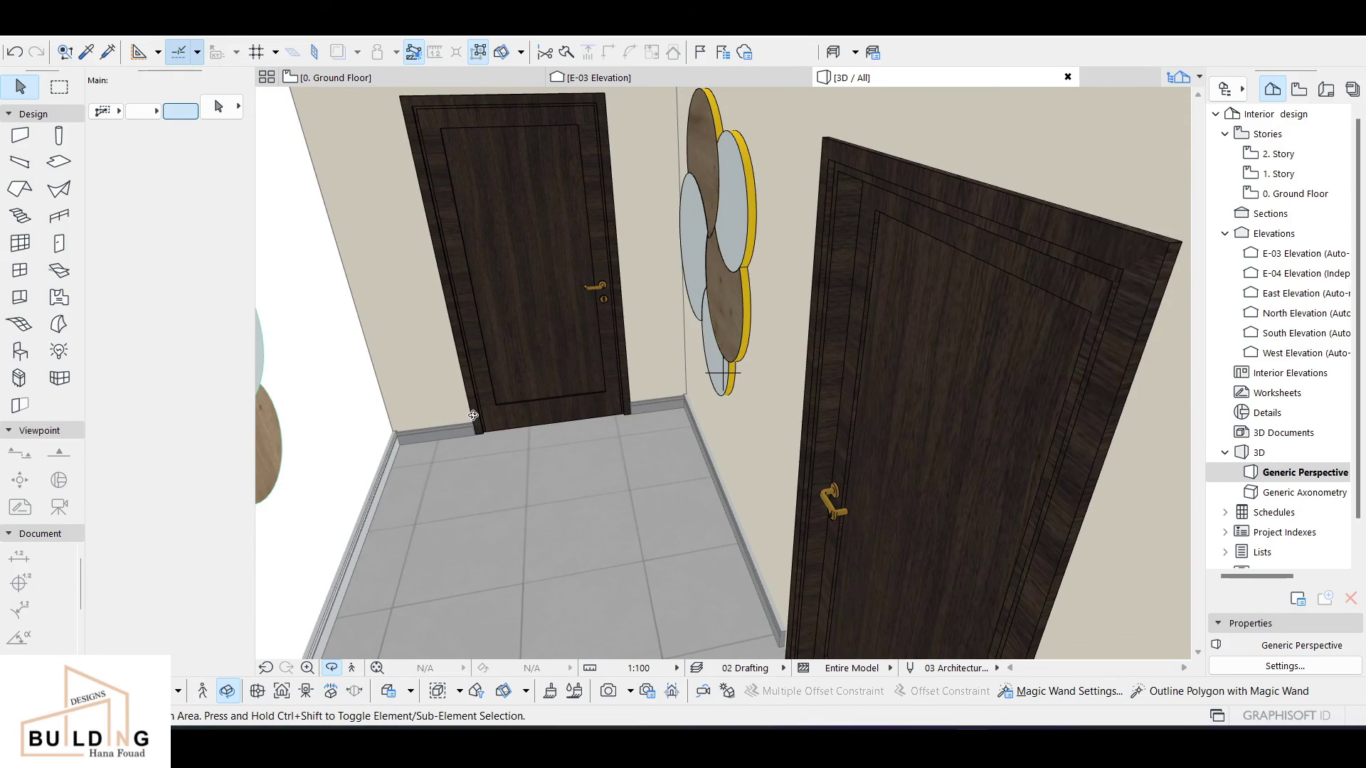
{"action": "left_click_drag", "start_coordinate": [508, 346], "coordinate": [750, 333]}
{"action": "middle_click_drag", "start_coordinate": [757, 431], "coordinate": [783, 344], "text": "shift"}
{"action": "left_click_drag", "start_coordinate": [782, 344], "coordinate": [669, 433]}
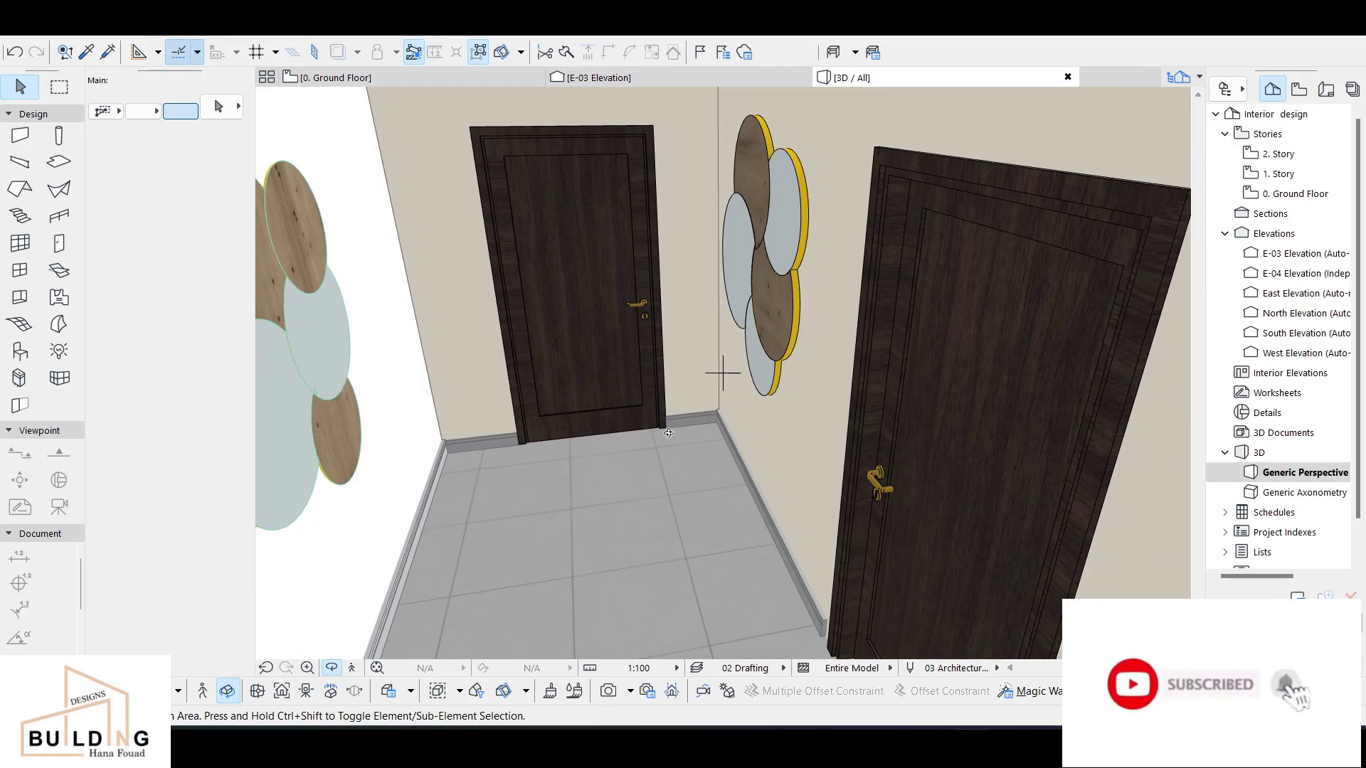